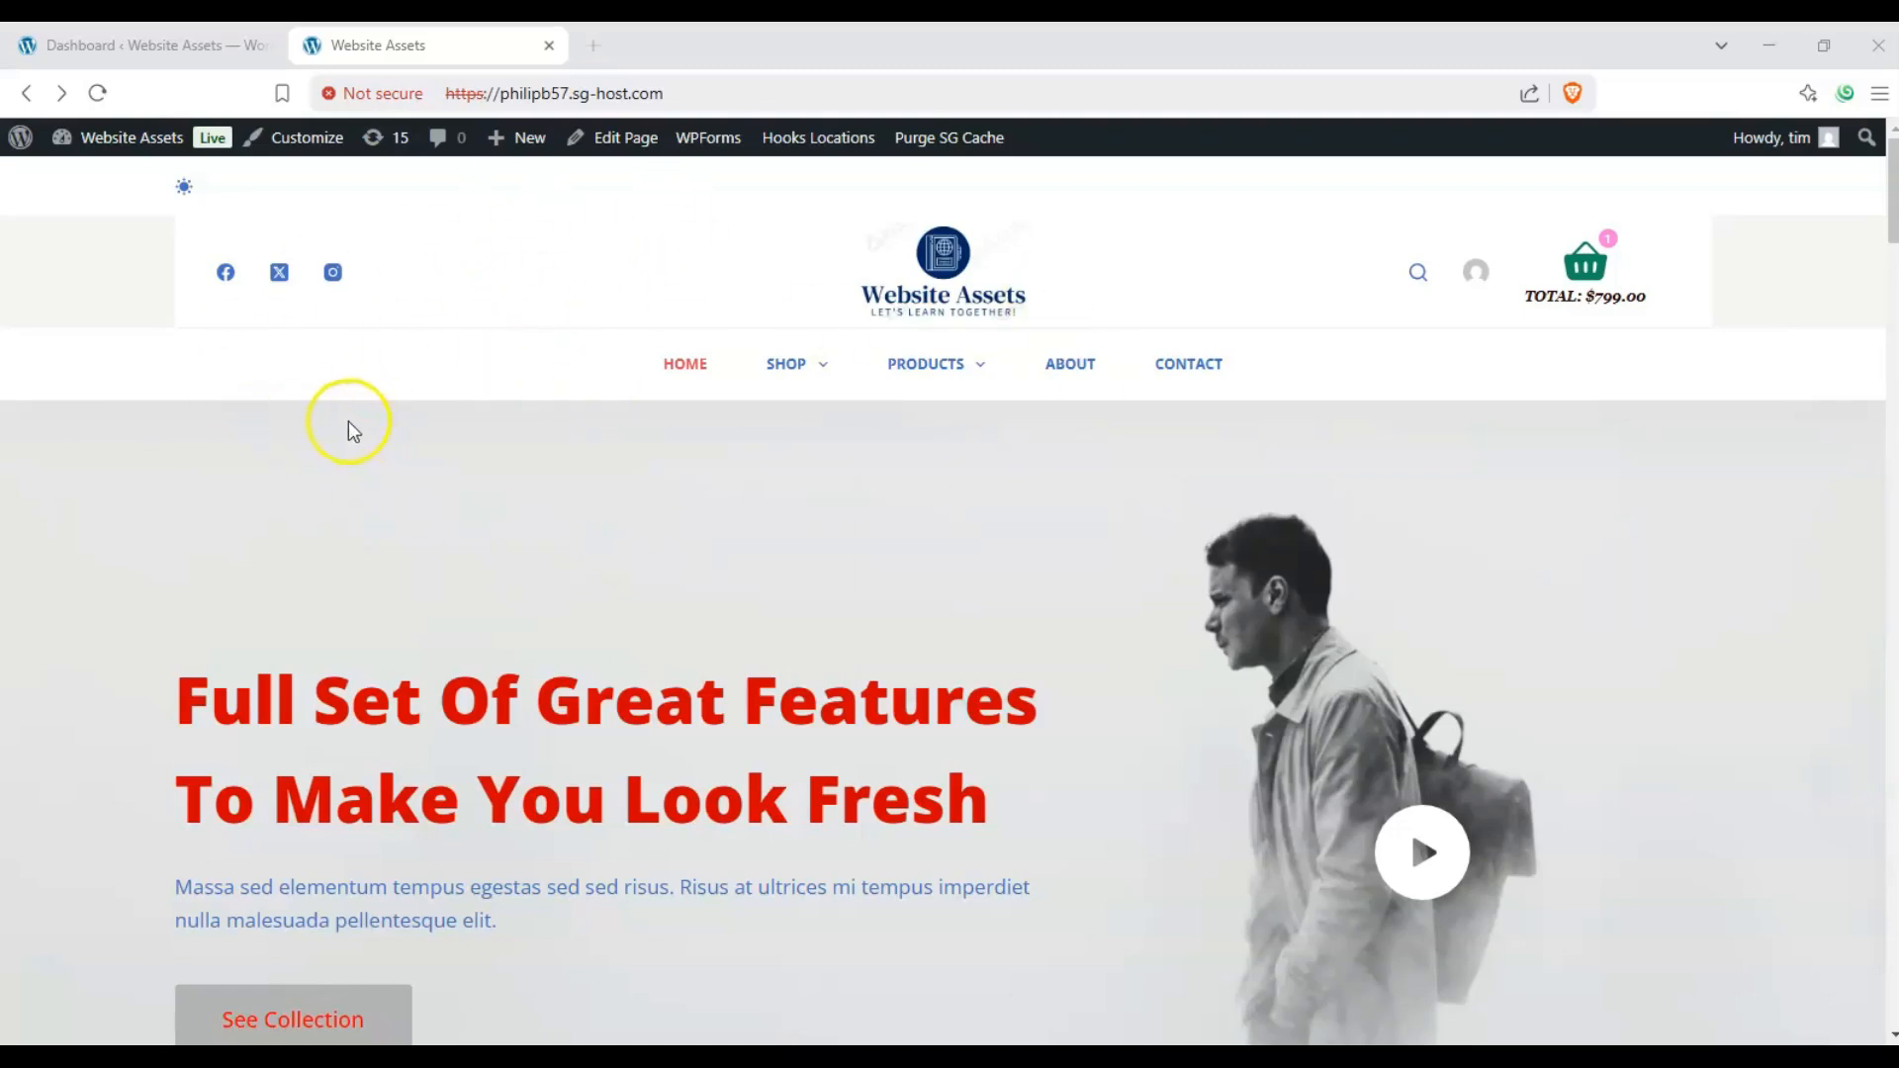
Step: Switch to the WordPress dashboard and start a new blank page
mouse_move(501, 150)
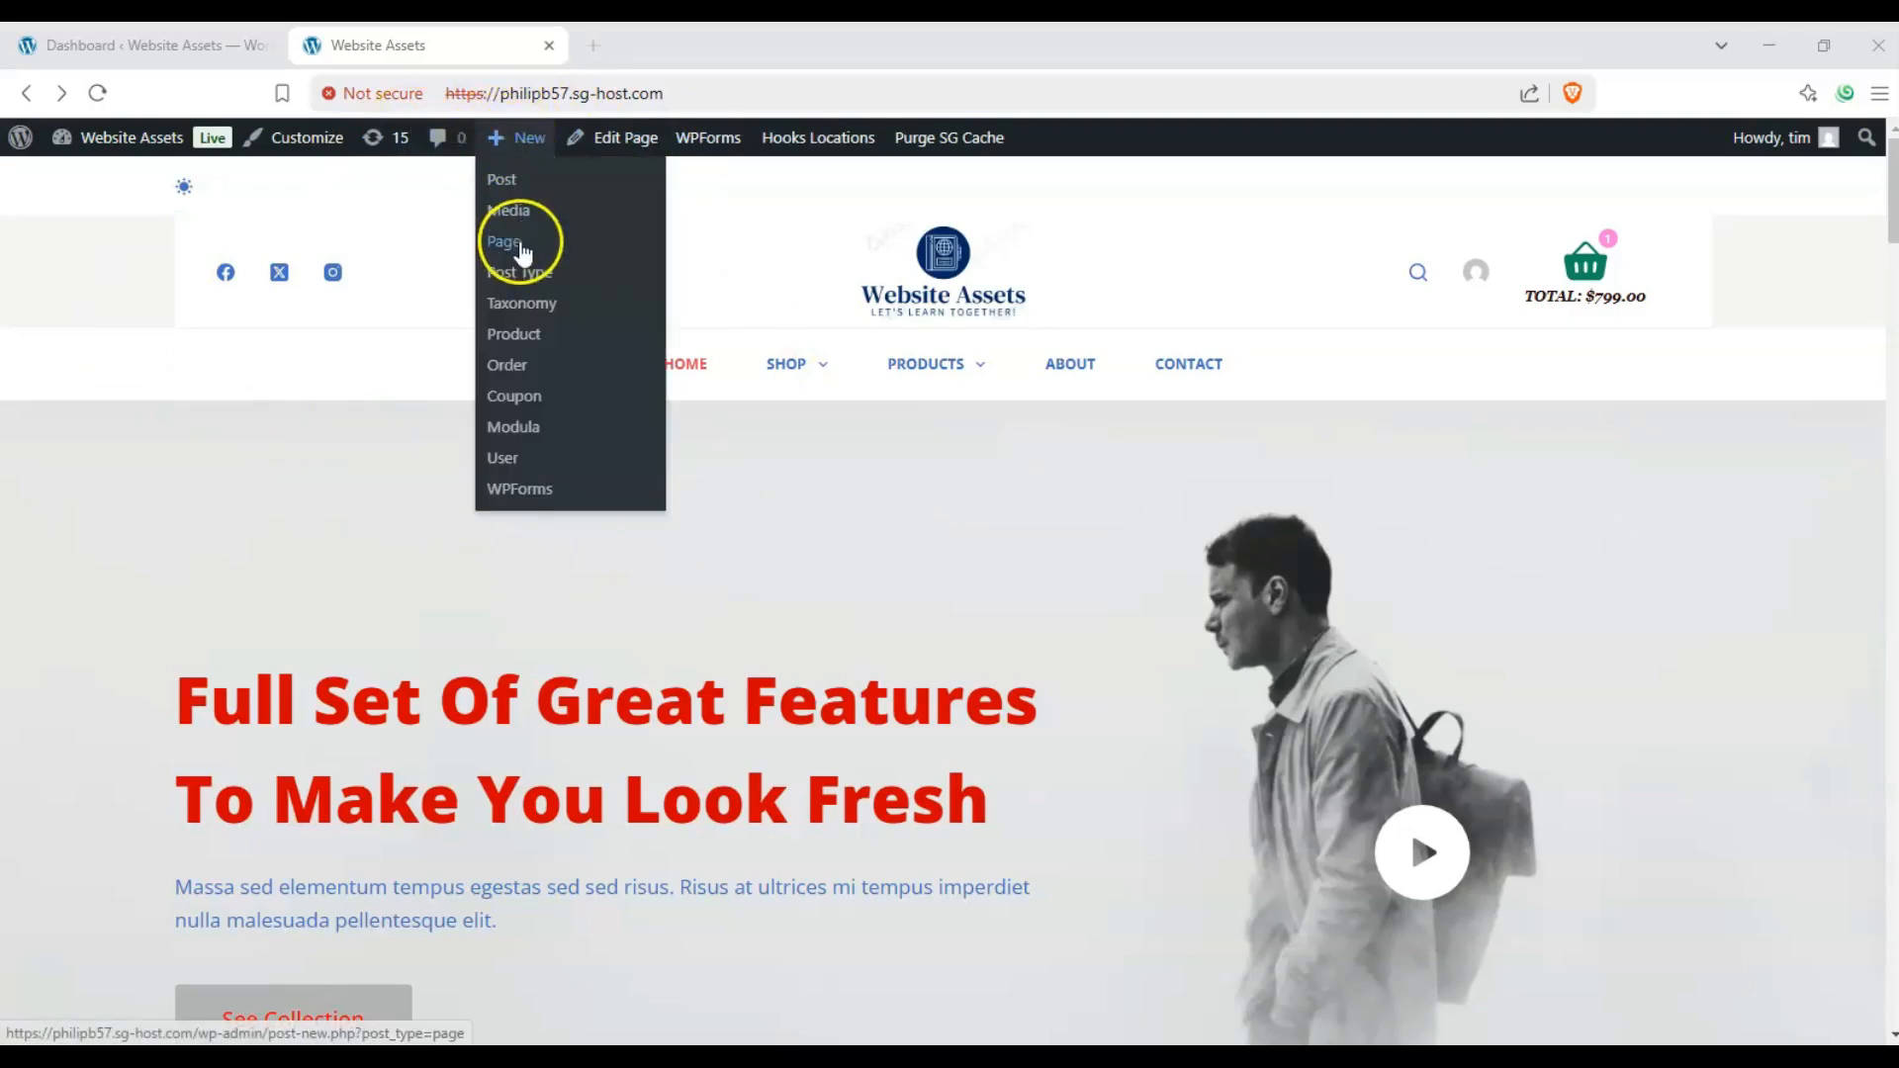
click(145, 45)
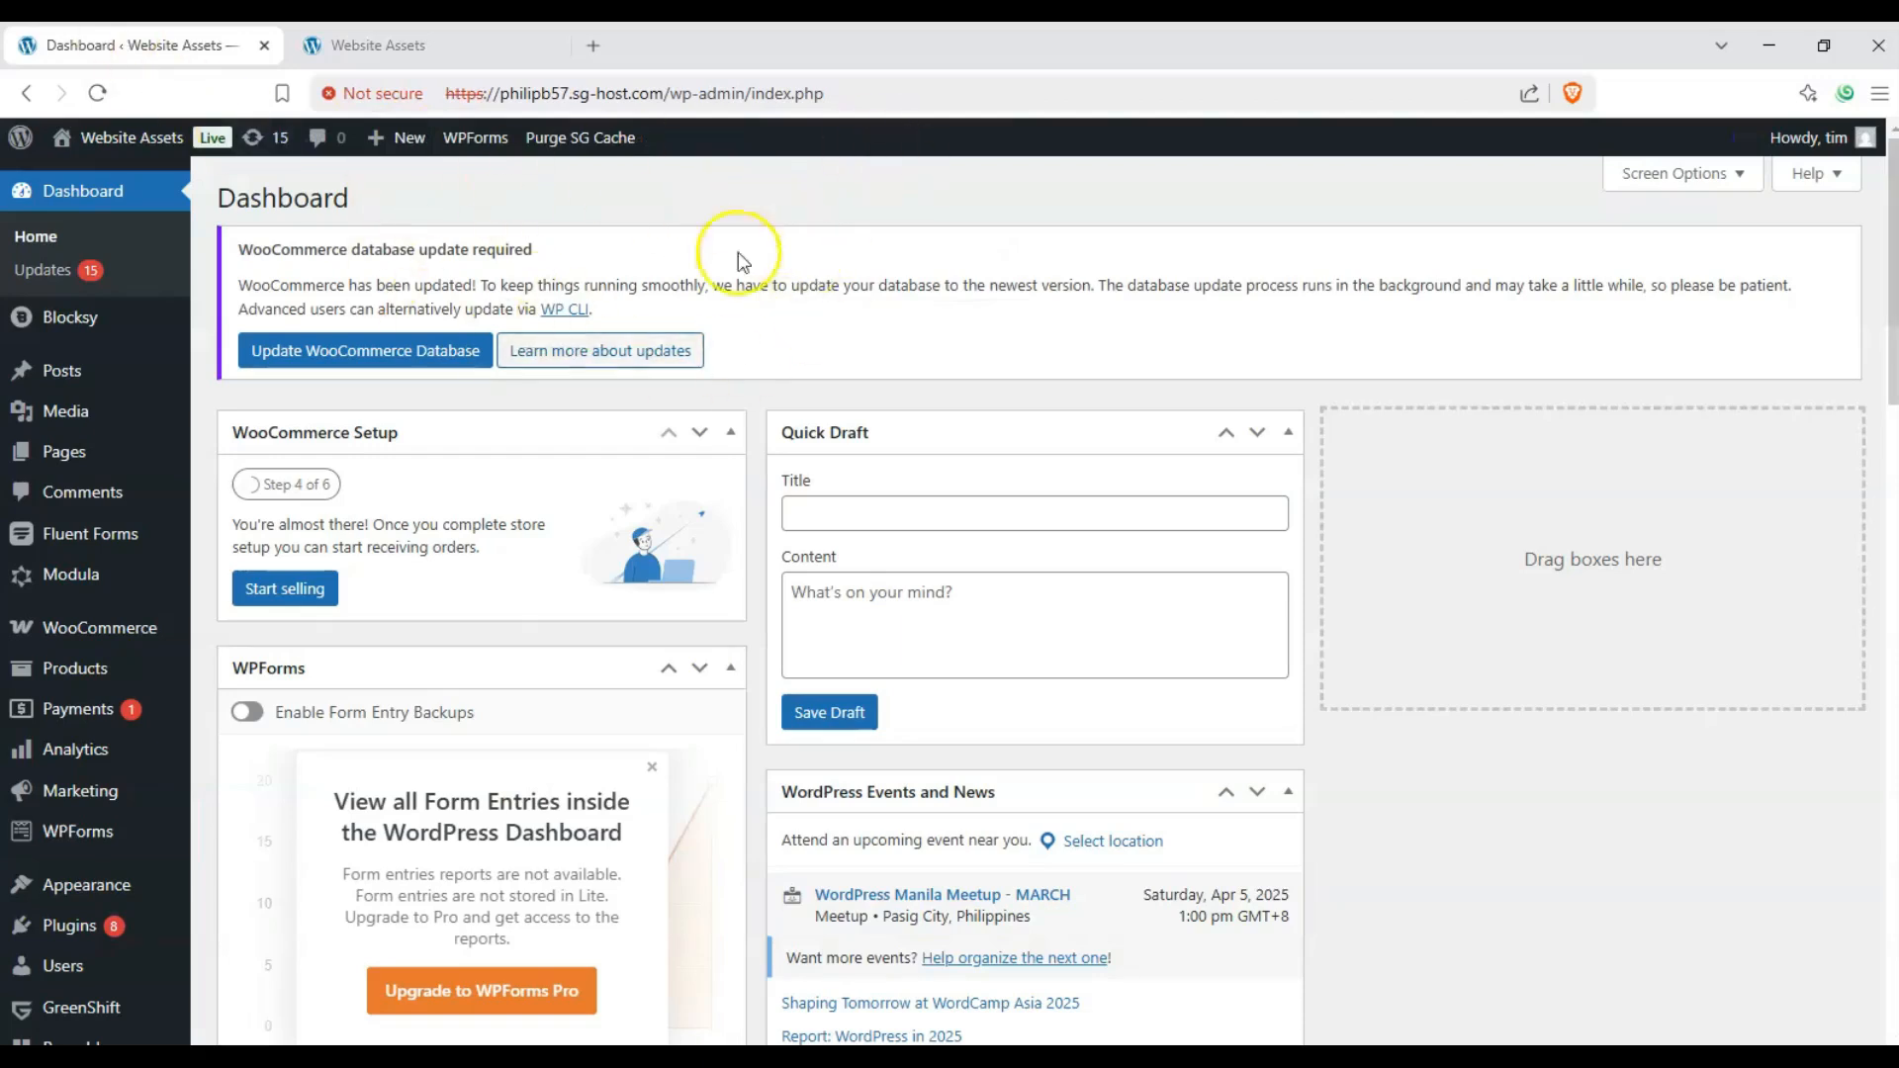
drag(351, 203, 211, 204)
click(219, 205)
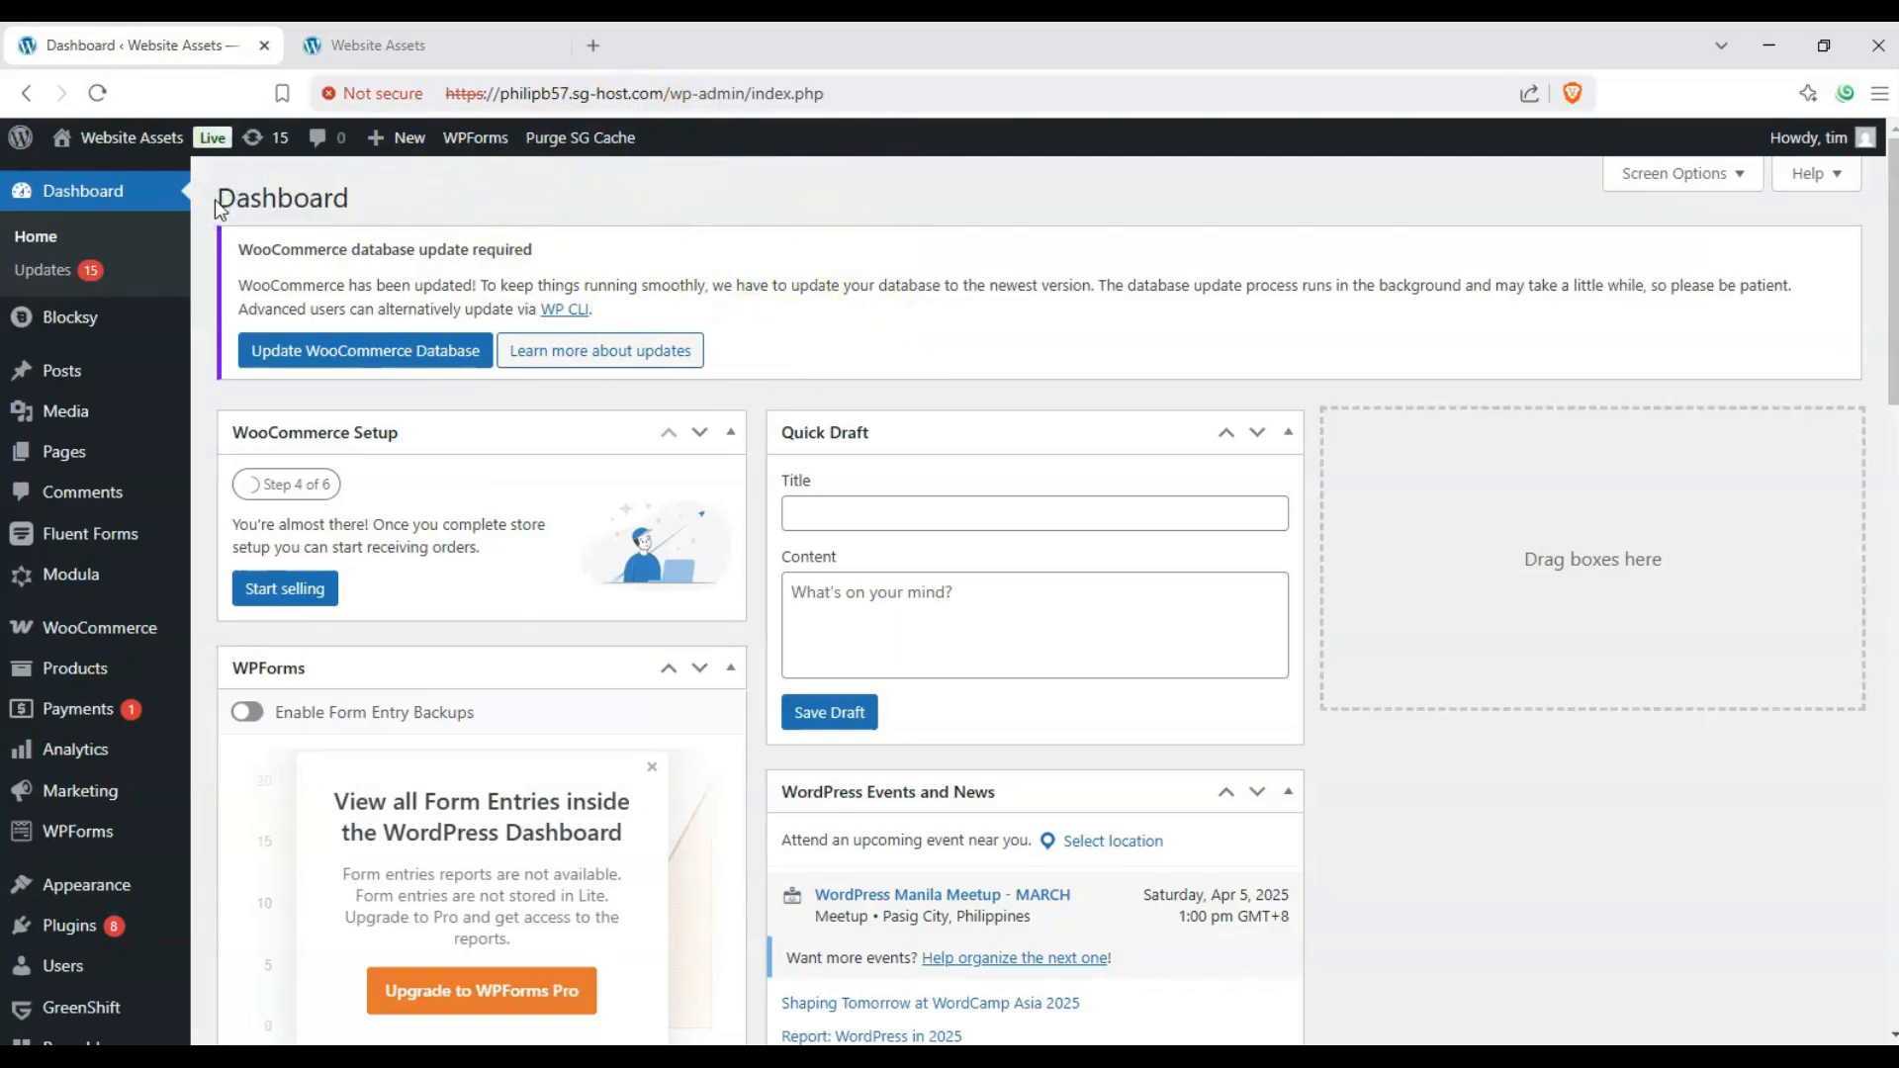
mouse_move(22, 137)
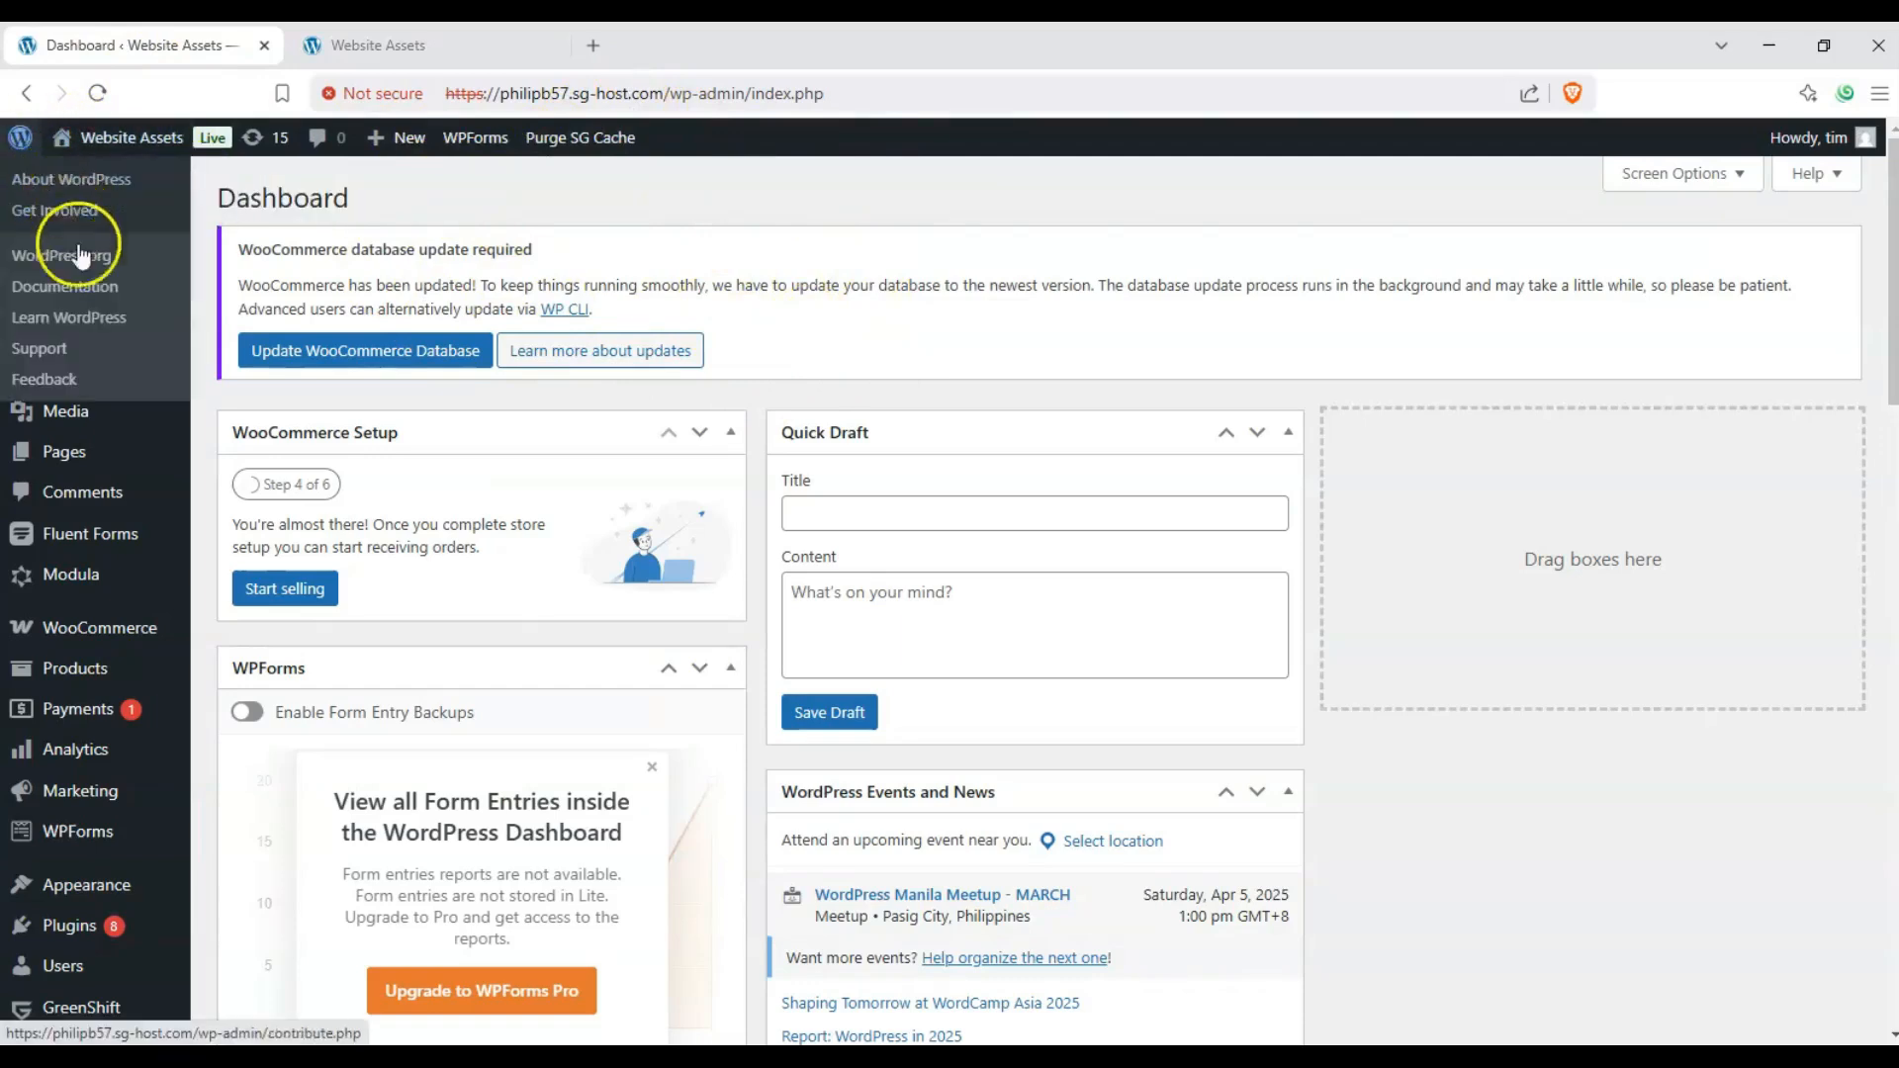
mouse_move(61, 454)
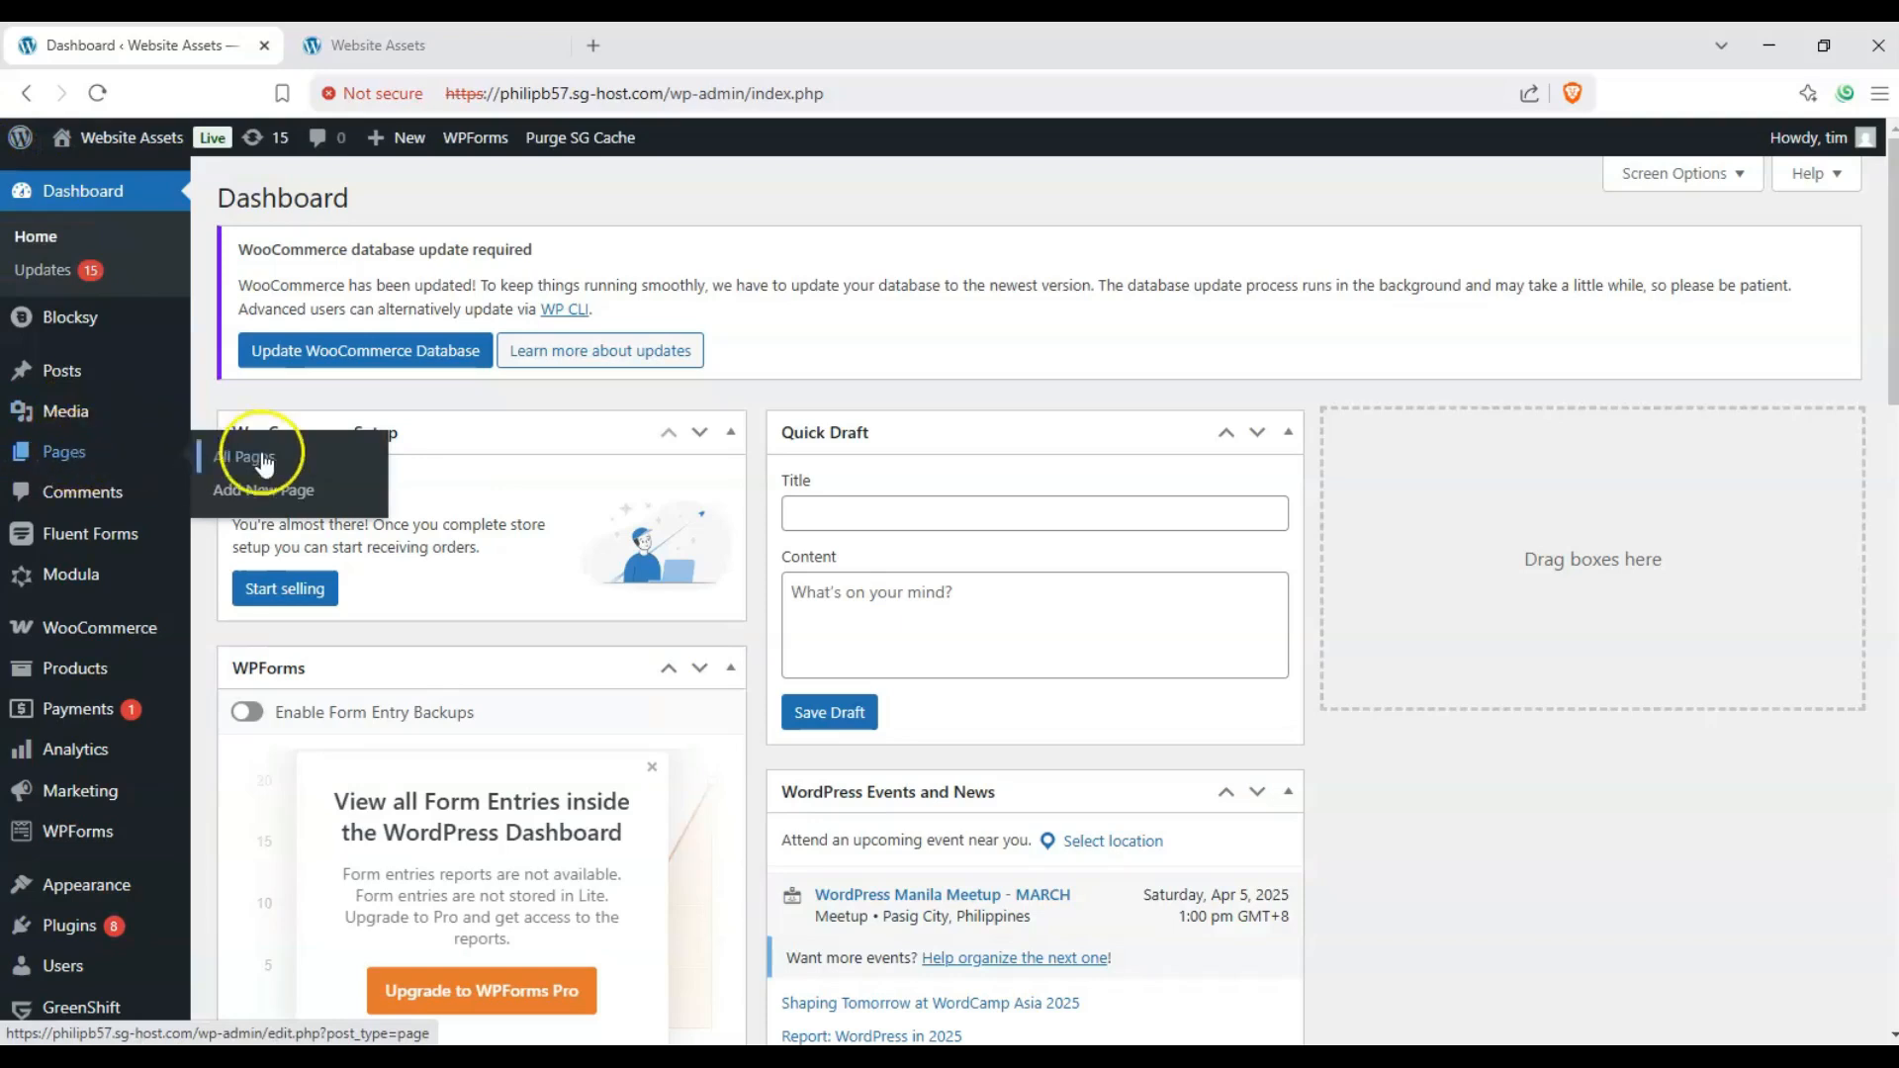
click(250, 494)
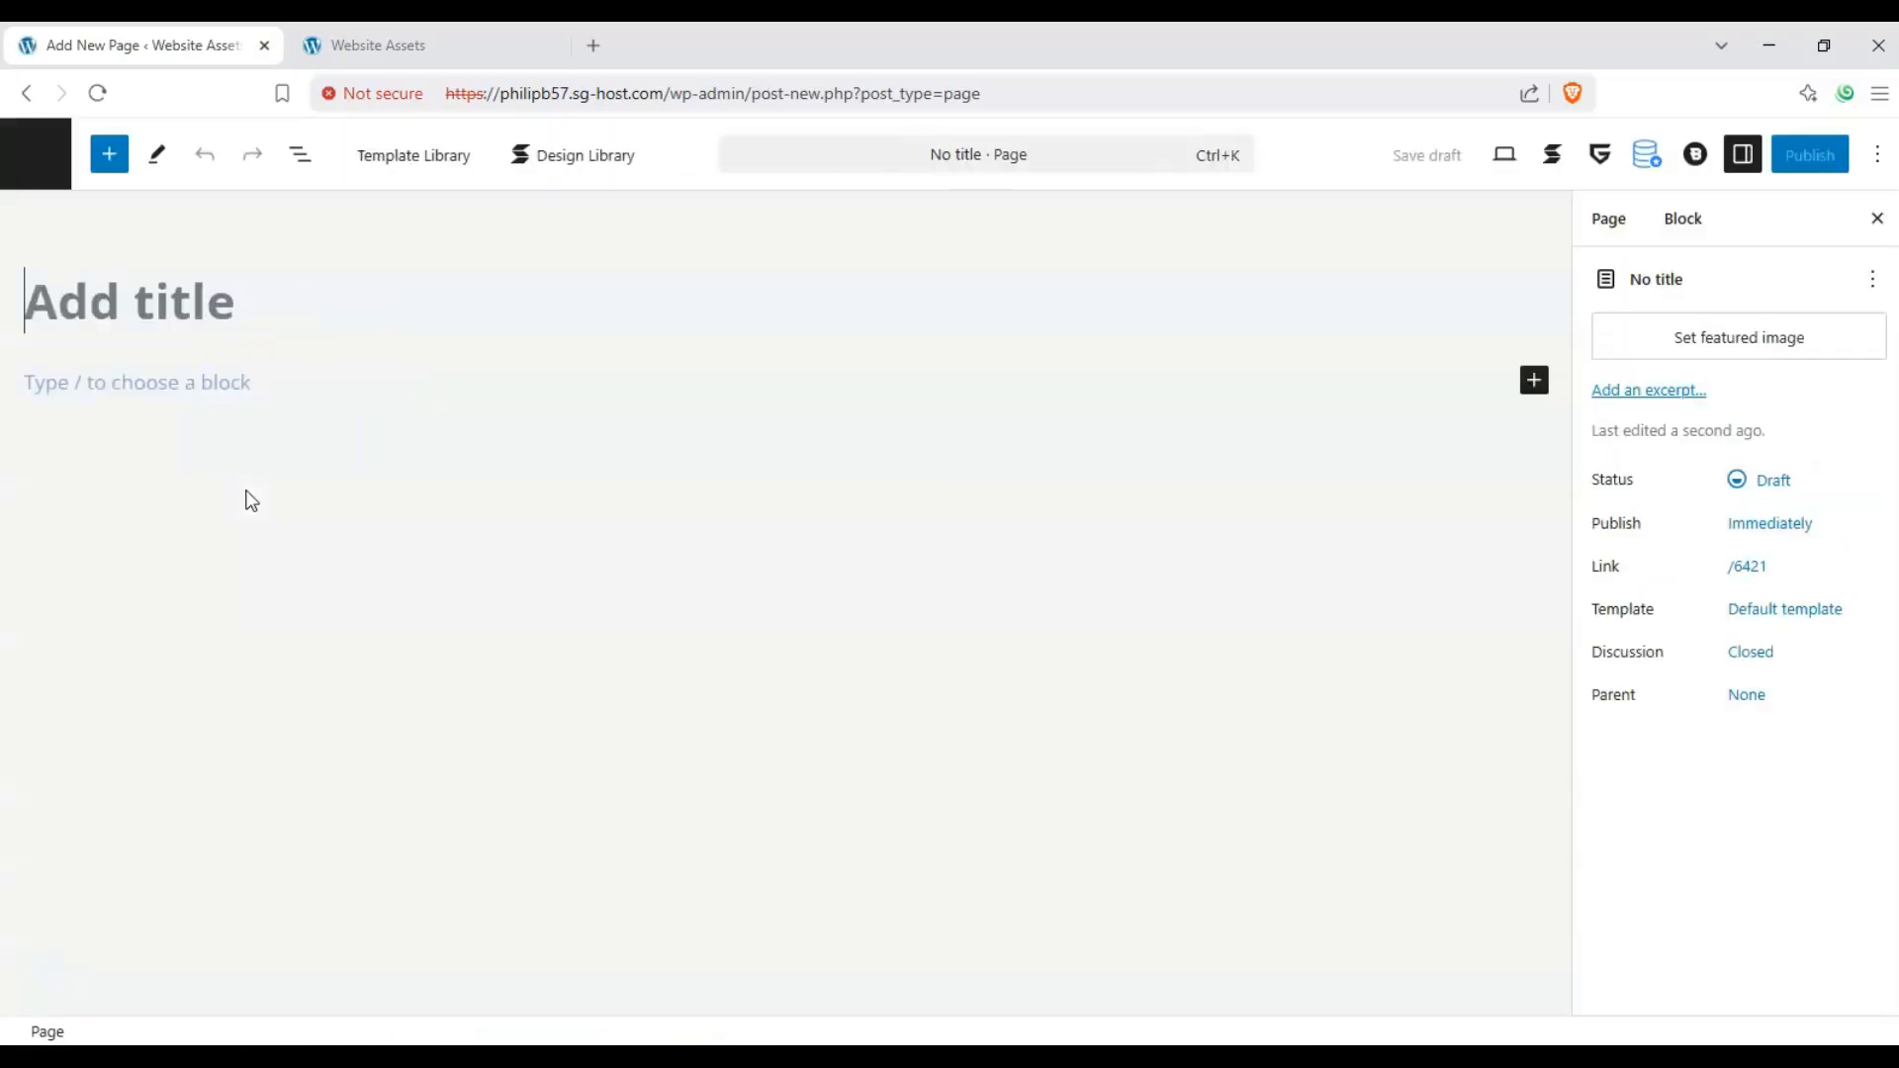
click(930, 676)
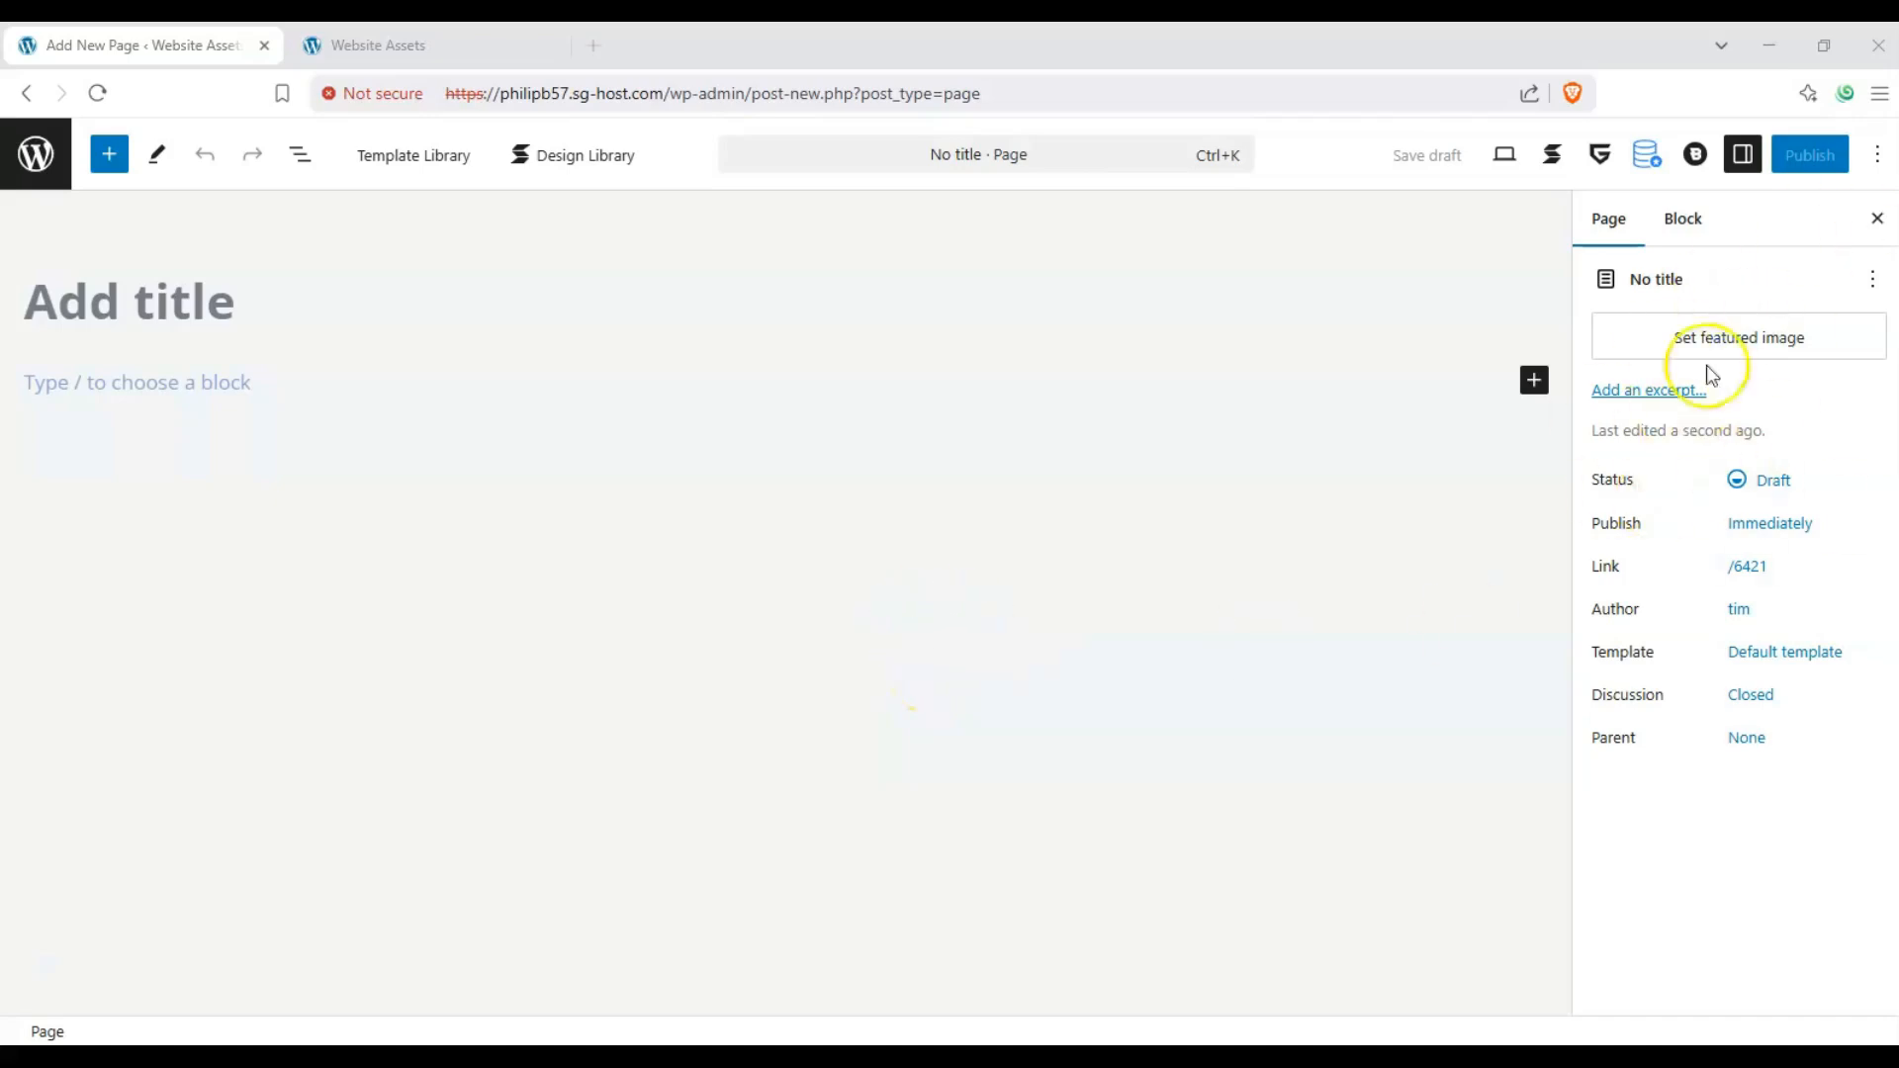
Step: Hide and reshow the editor's settings sidebar, and switch it to the block settings
click(1743, 154)
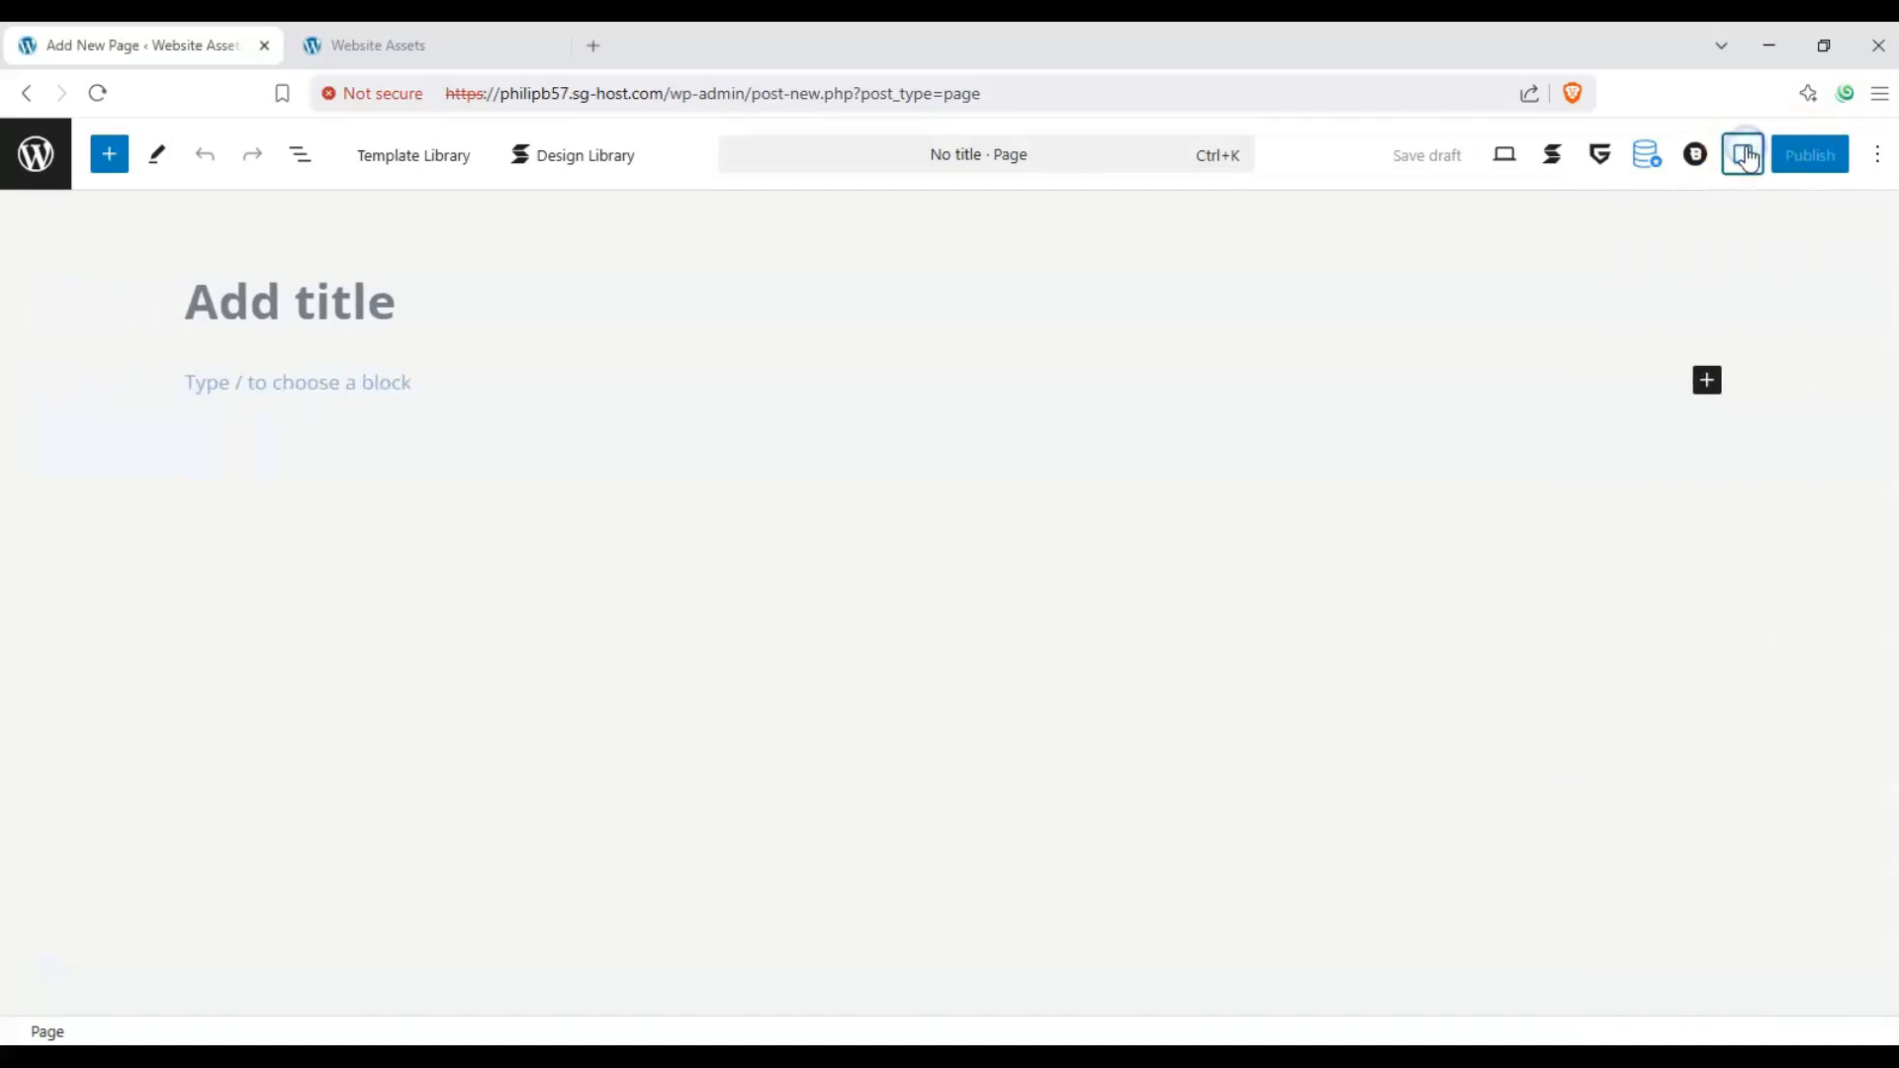
click(1744, 154)
click(1691, 217)
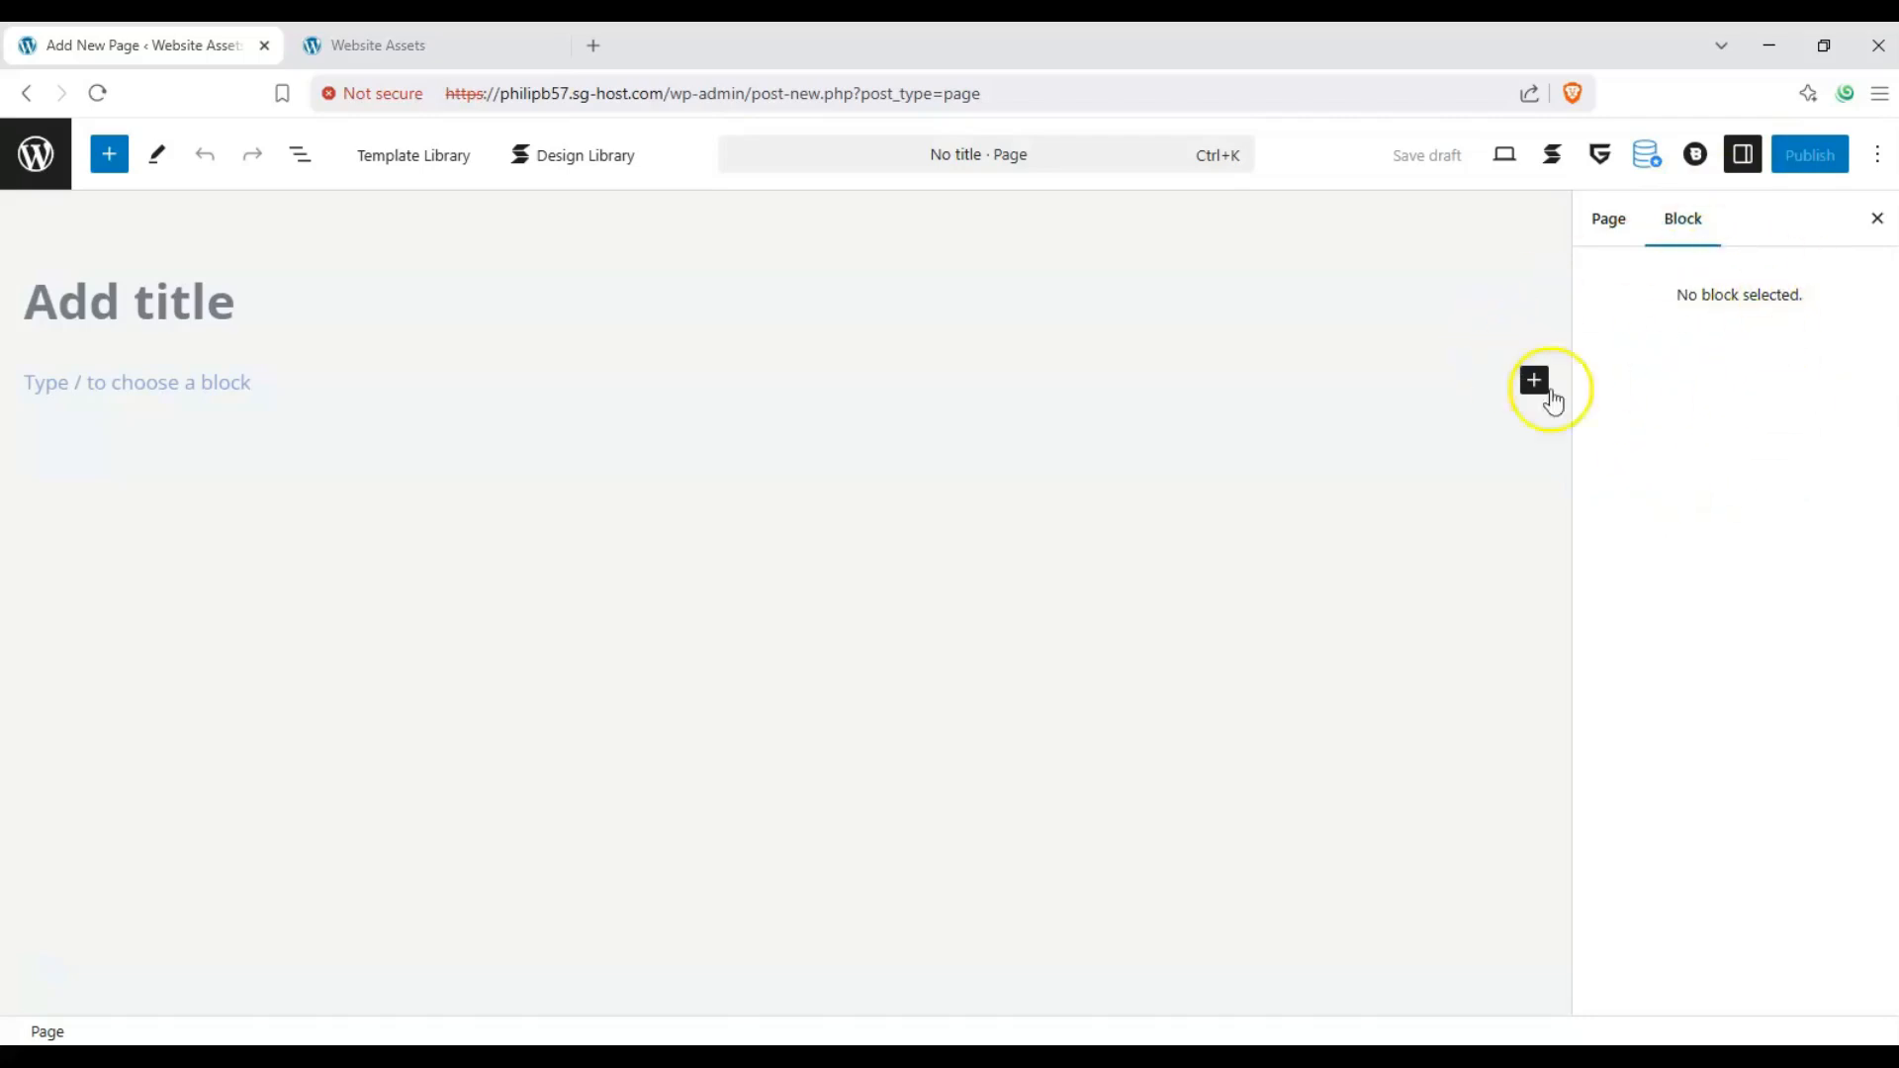
Step: Title the page "Stackable Button Icon test"
click(194, 303)
text(Stac)
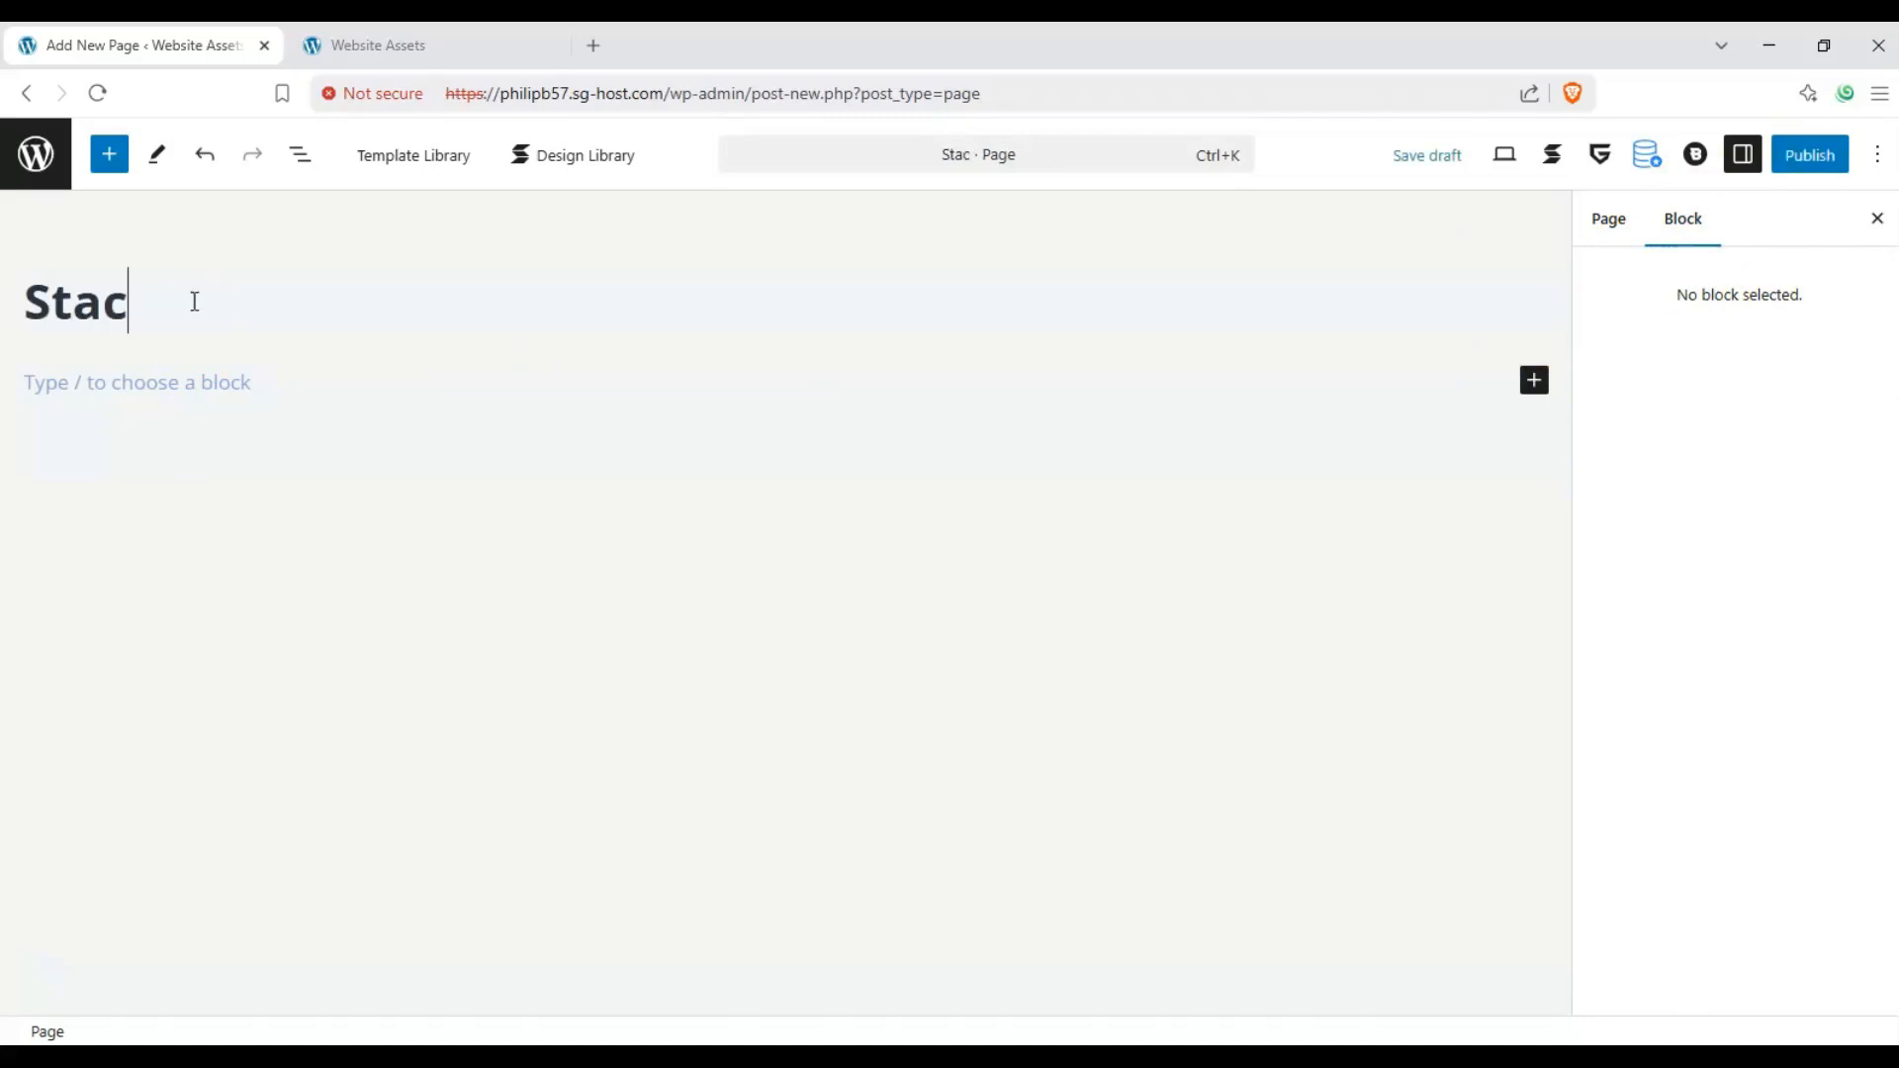
text(kable)
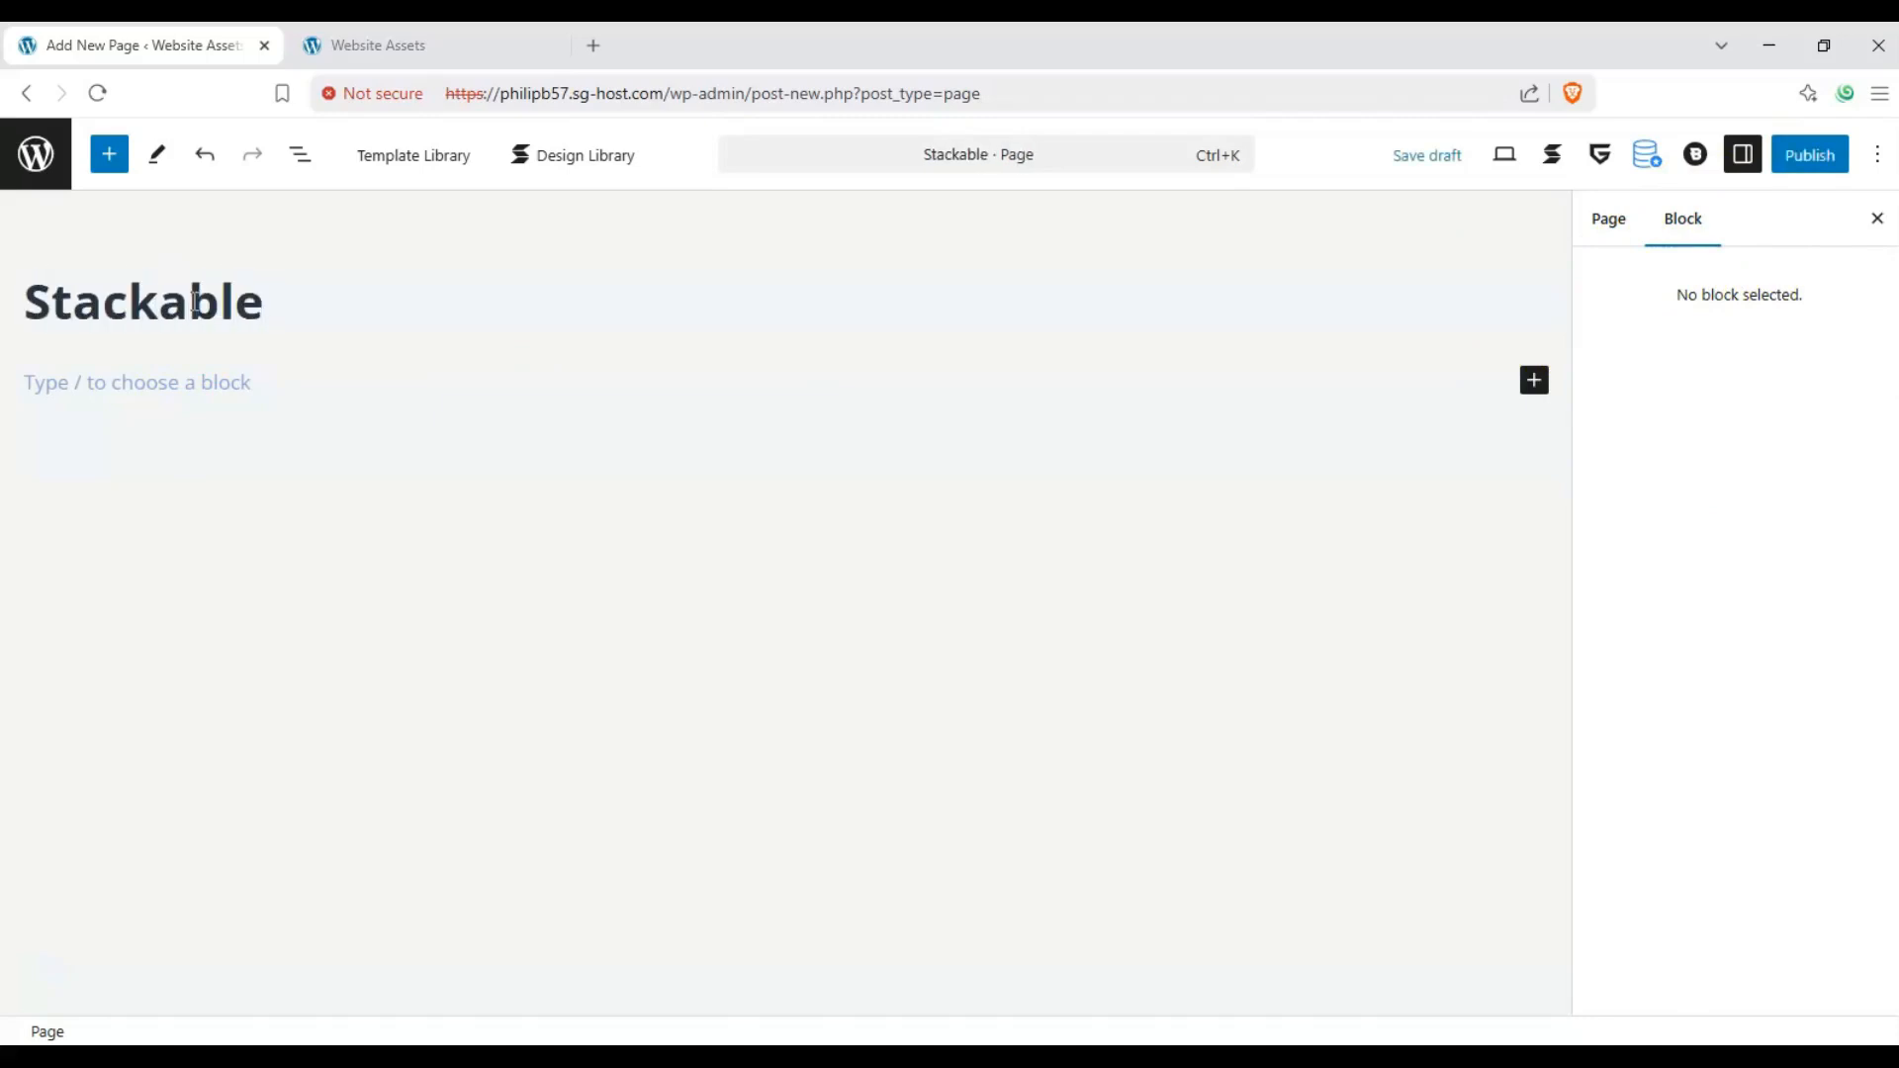
text( Button Icon te)
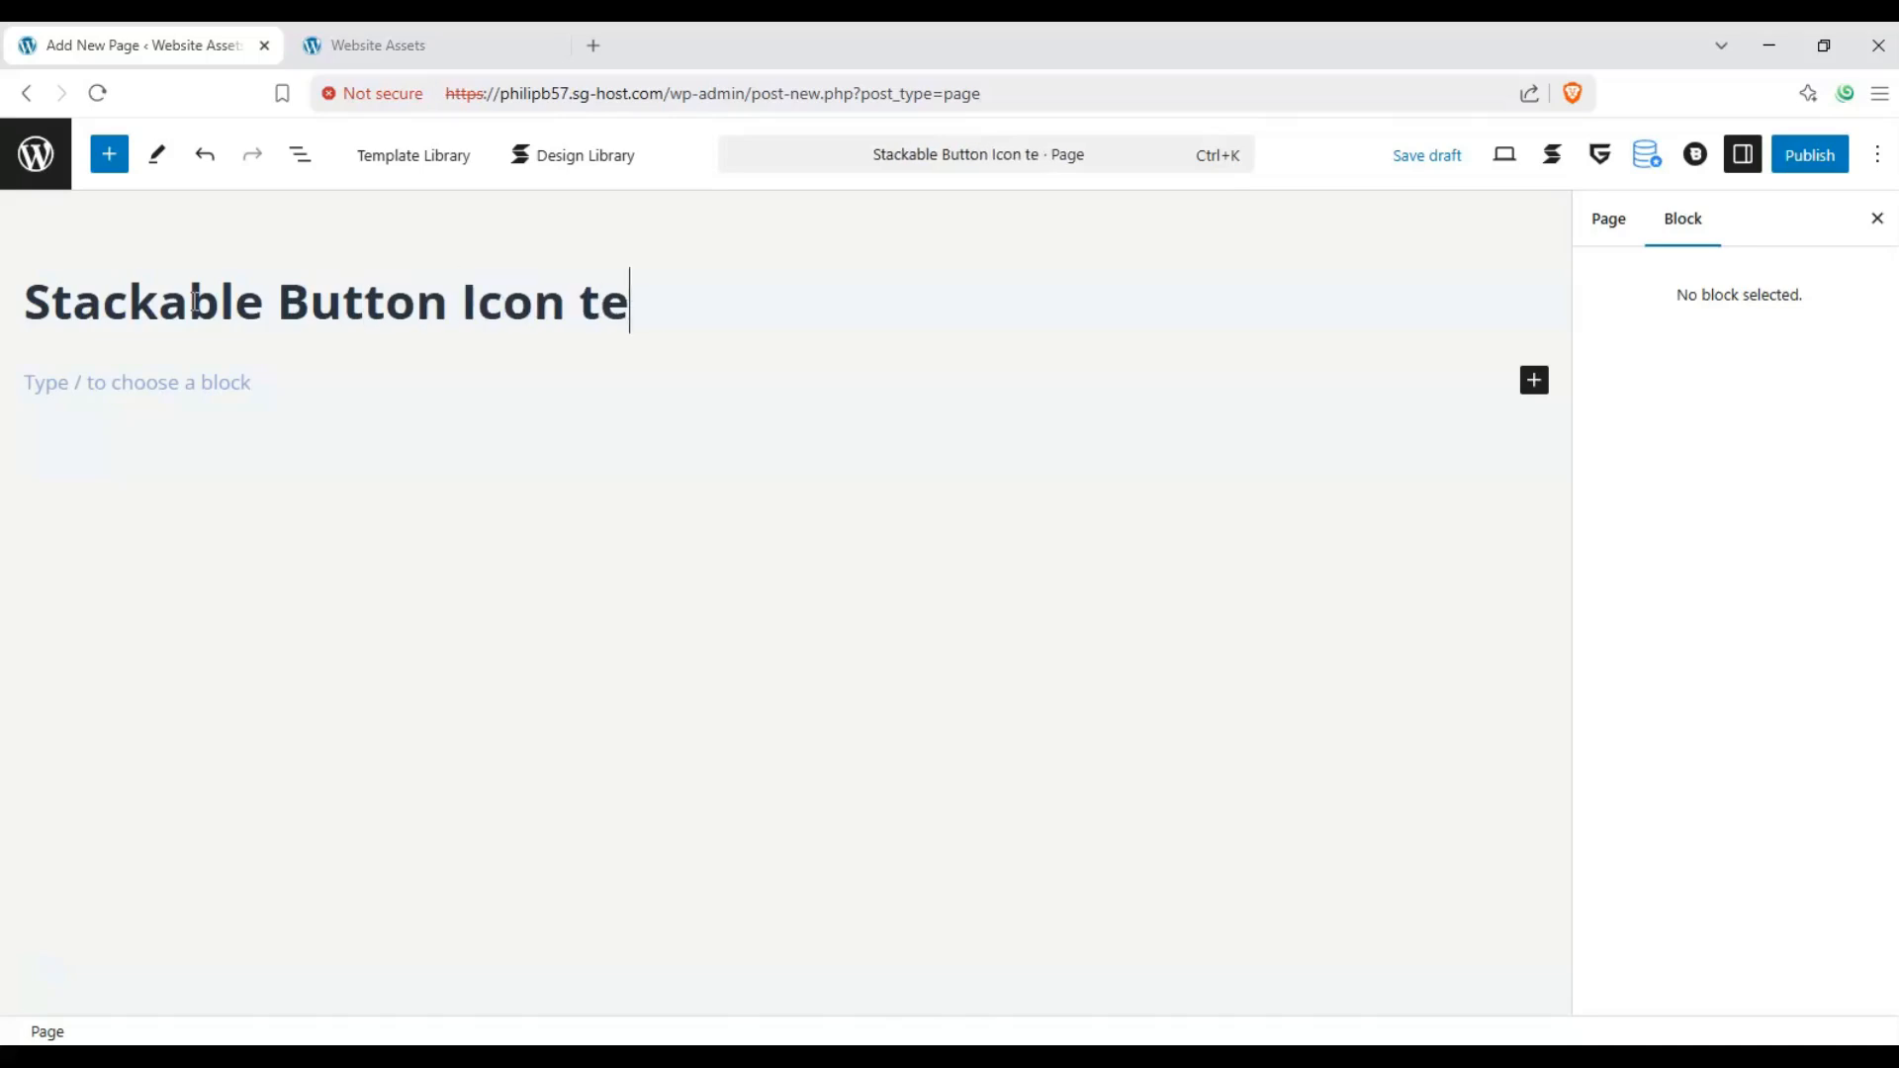
text(st)
Step: Insert a Stackable Icon Button block below the page title and close the block library
click(120, 432)
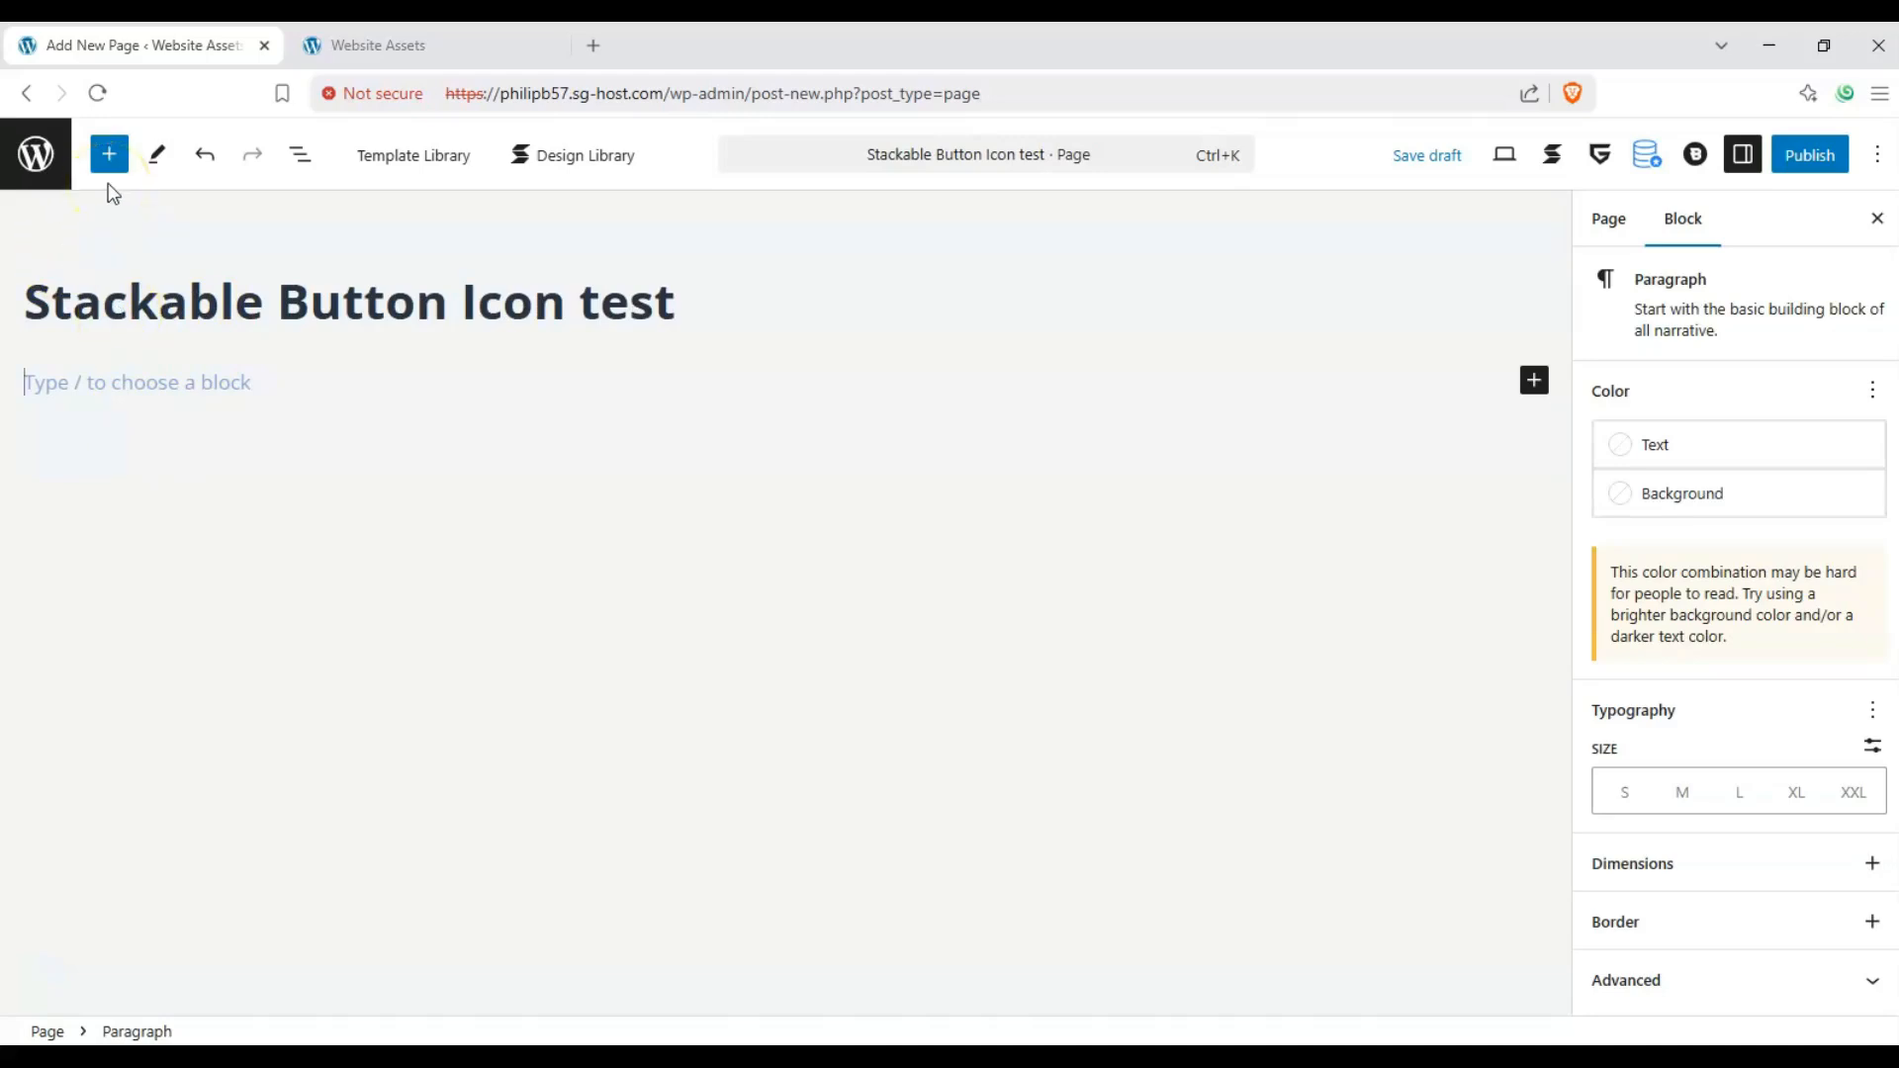
click(110, 155)
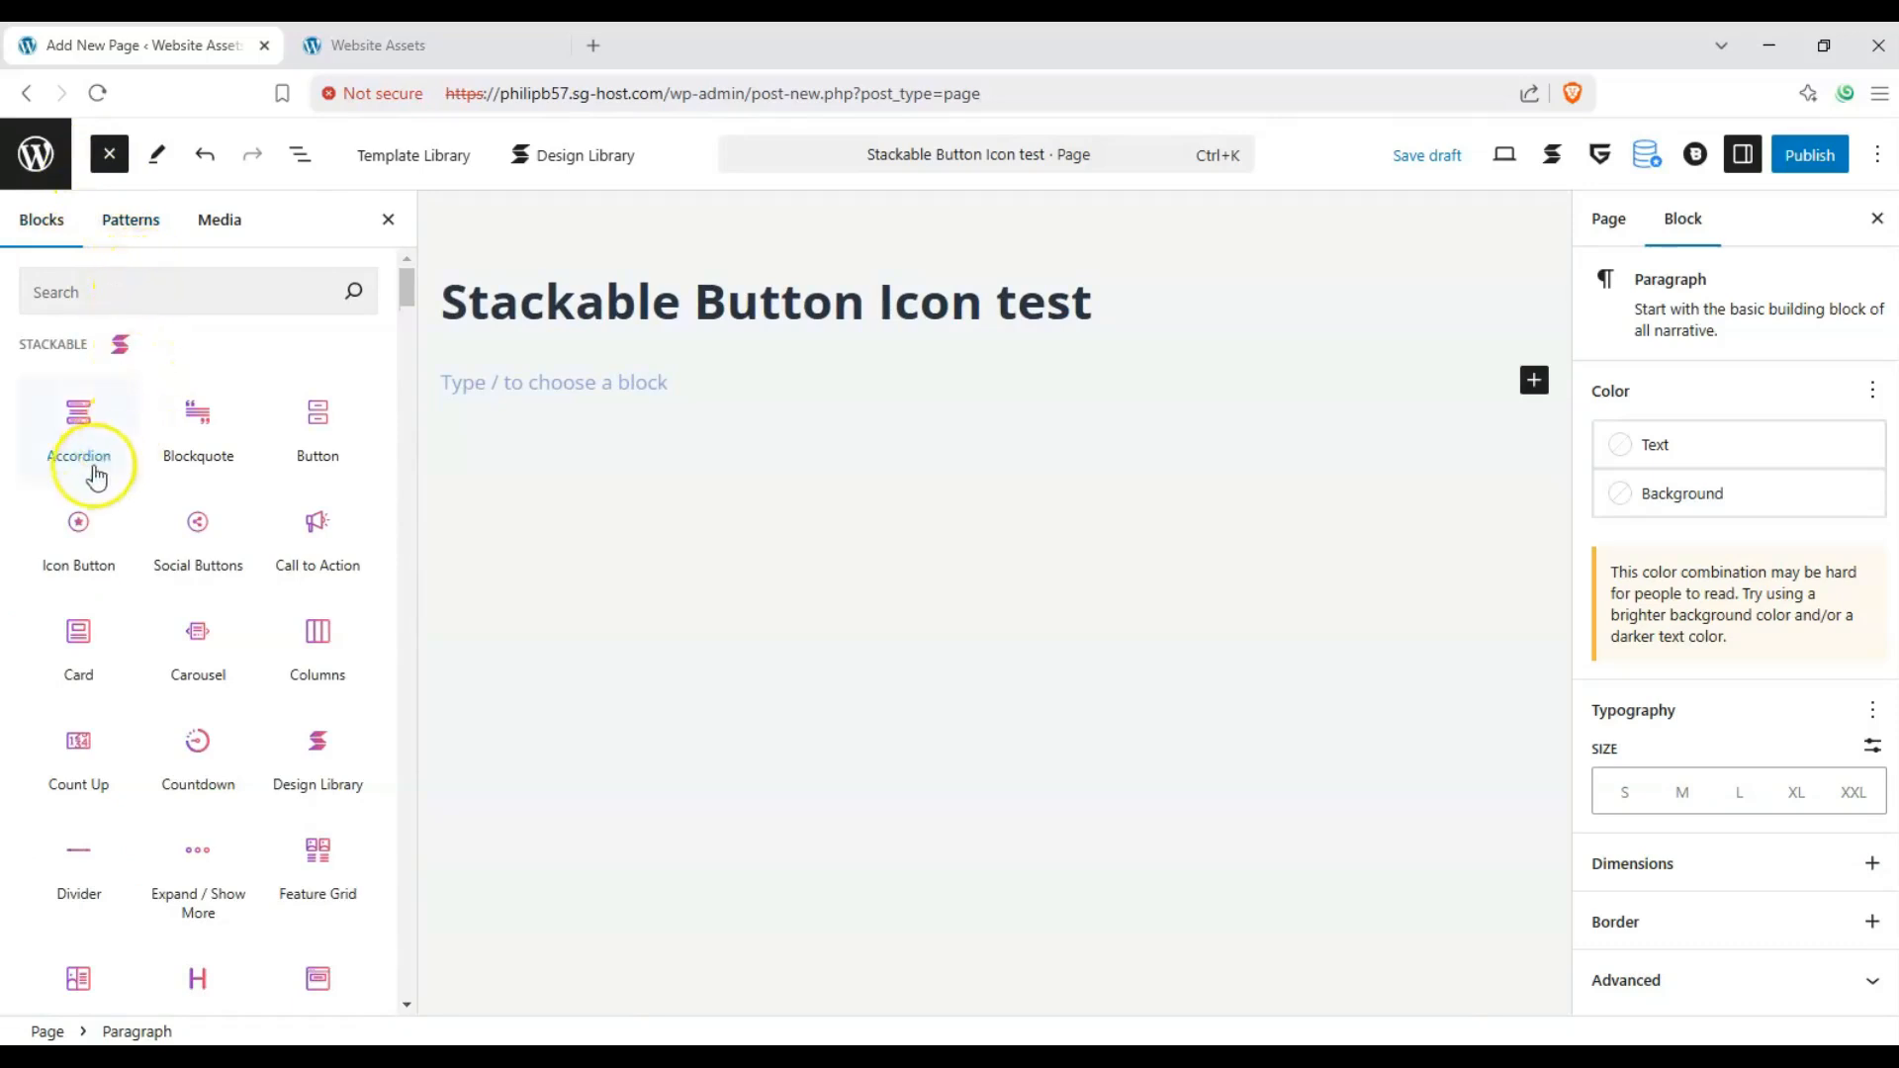
mouse_move(100, 531)
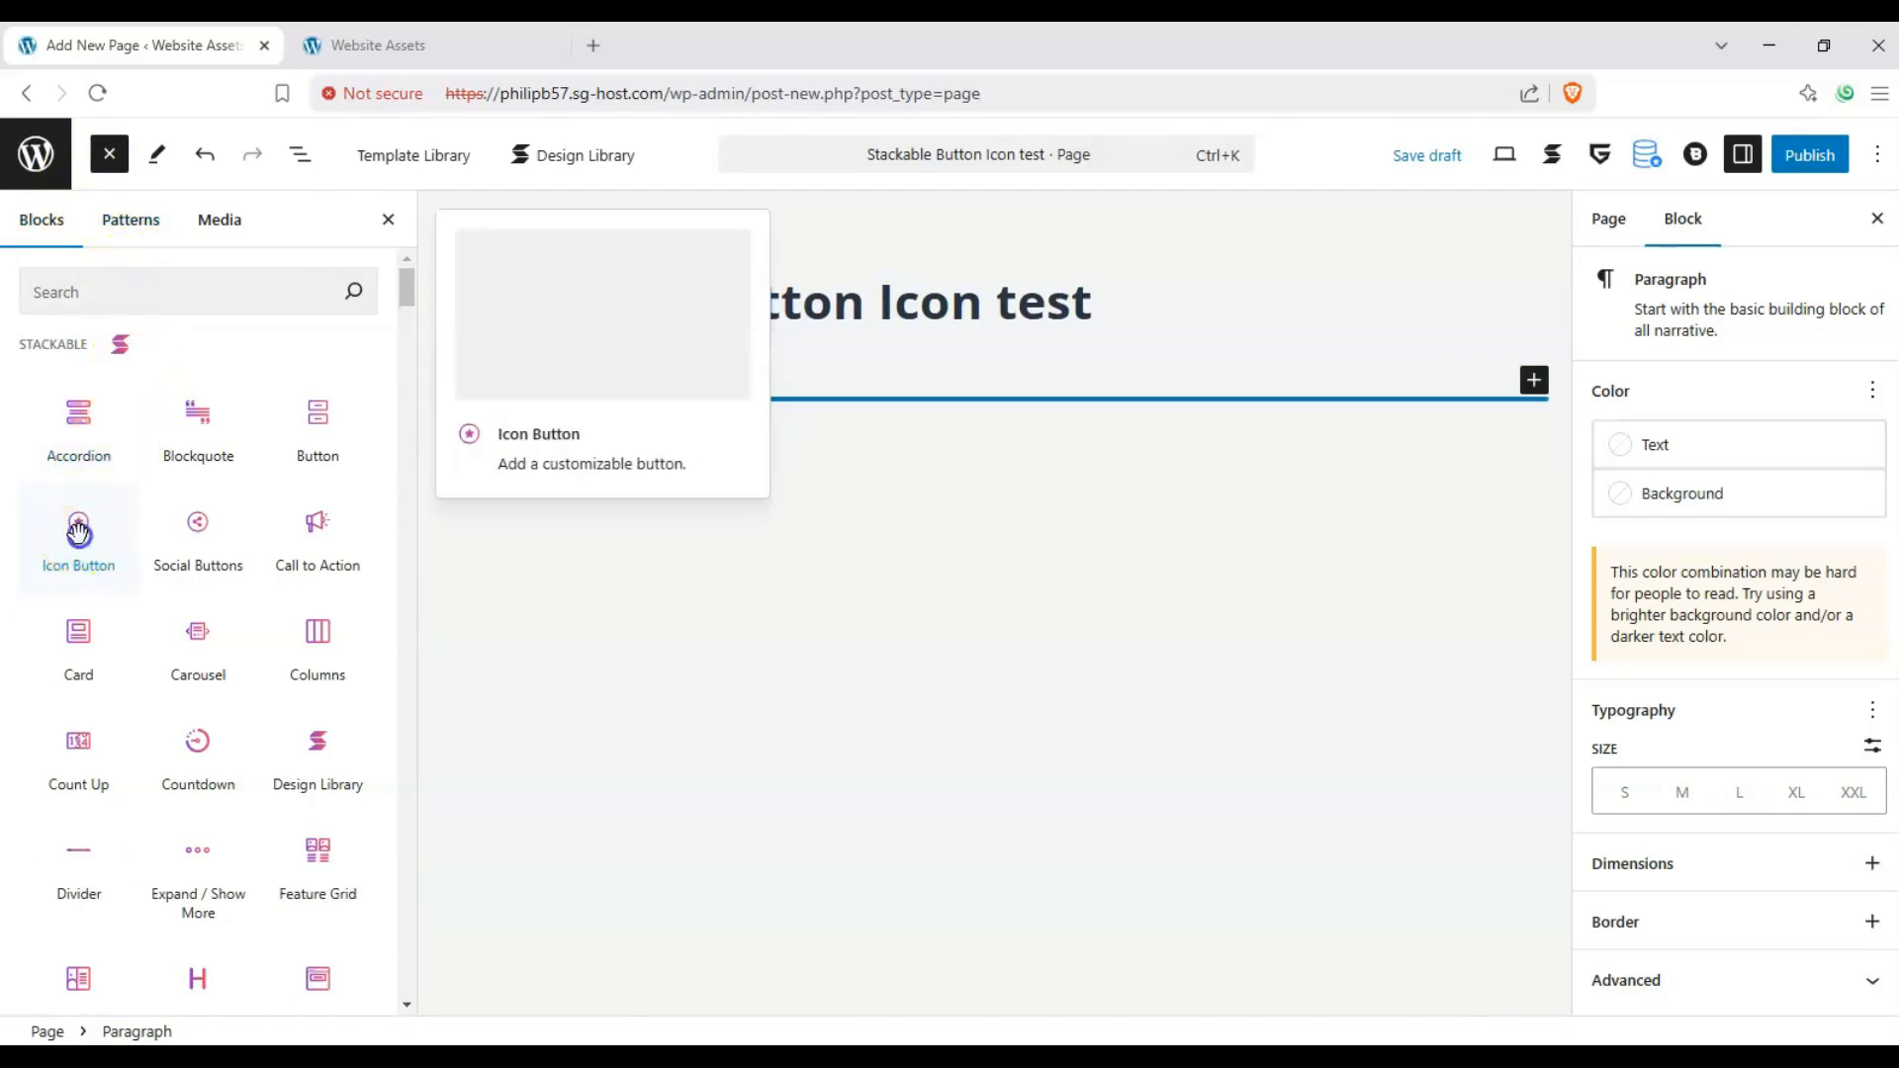
drag(89, 531, 572, 410)
click(110, 159)
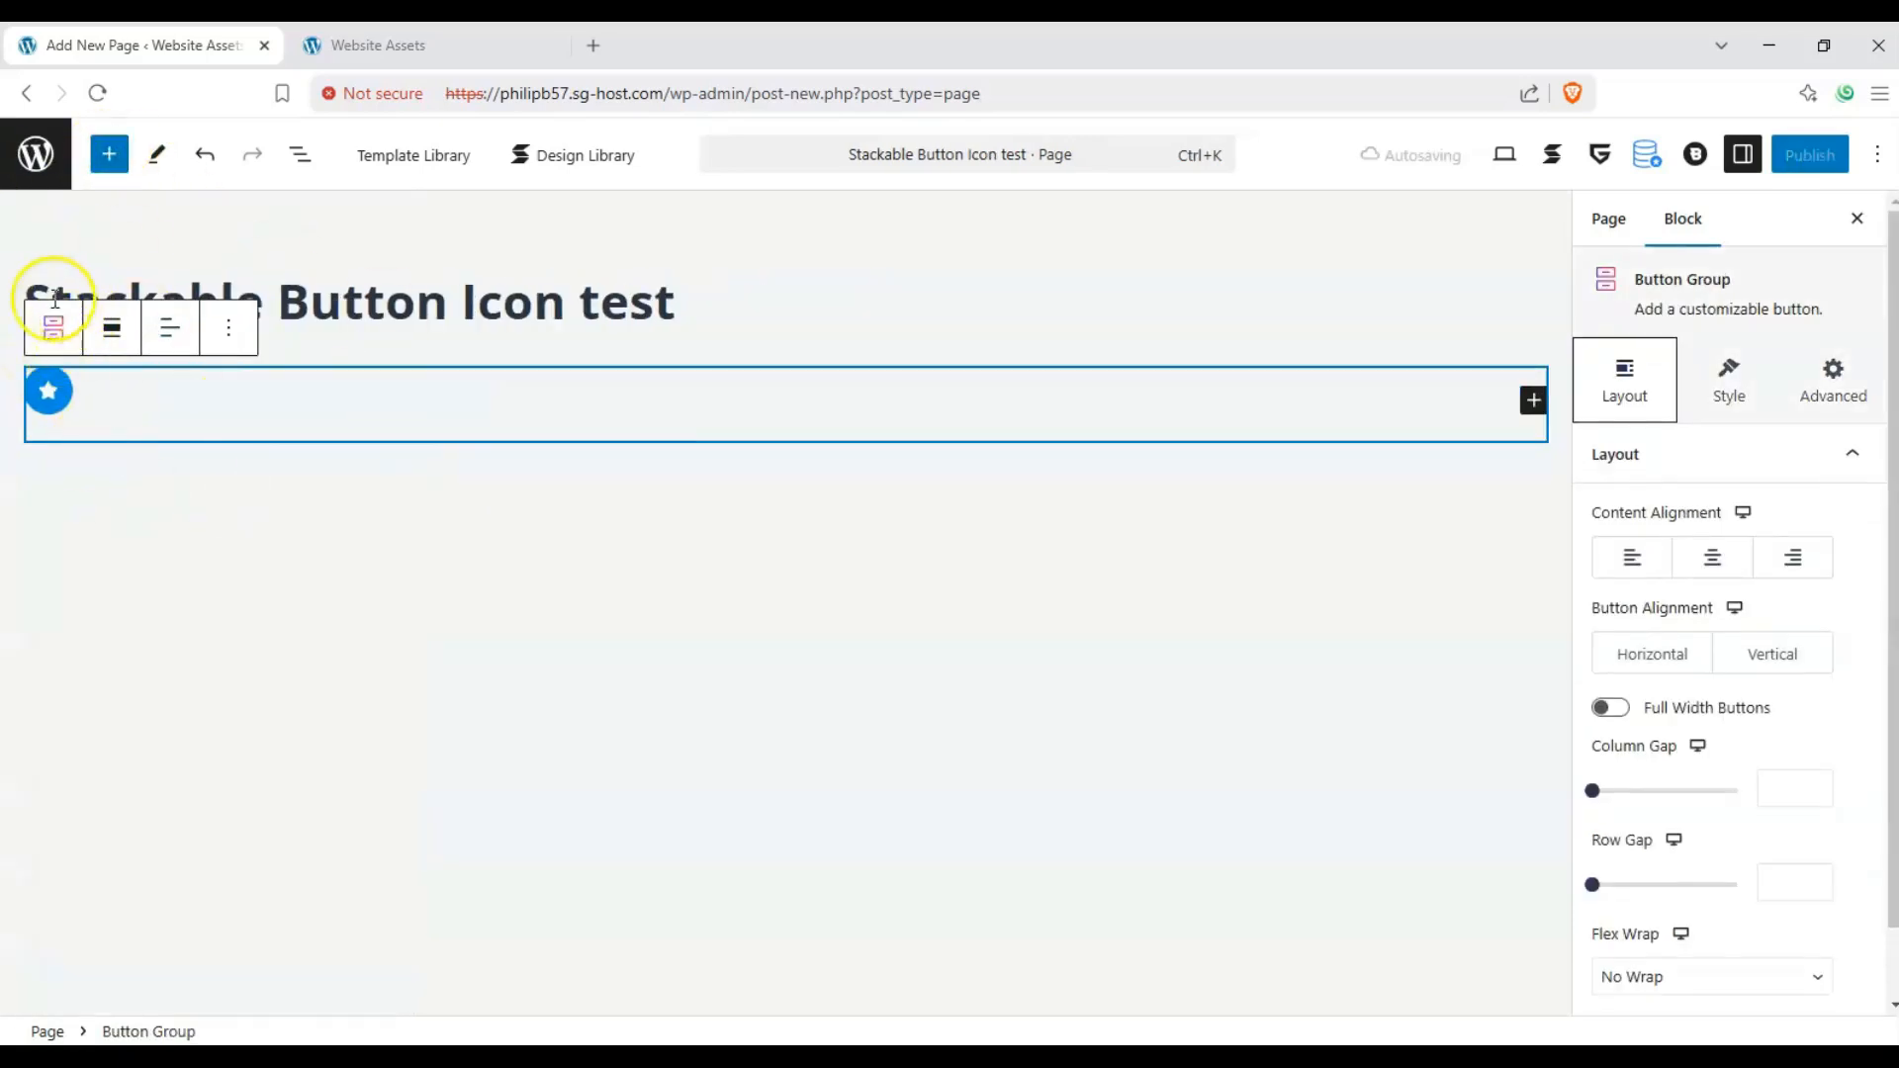
Step: Select the star icon button and review its Block Size & Spacing layout settings
click(41, 389)
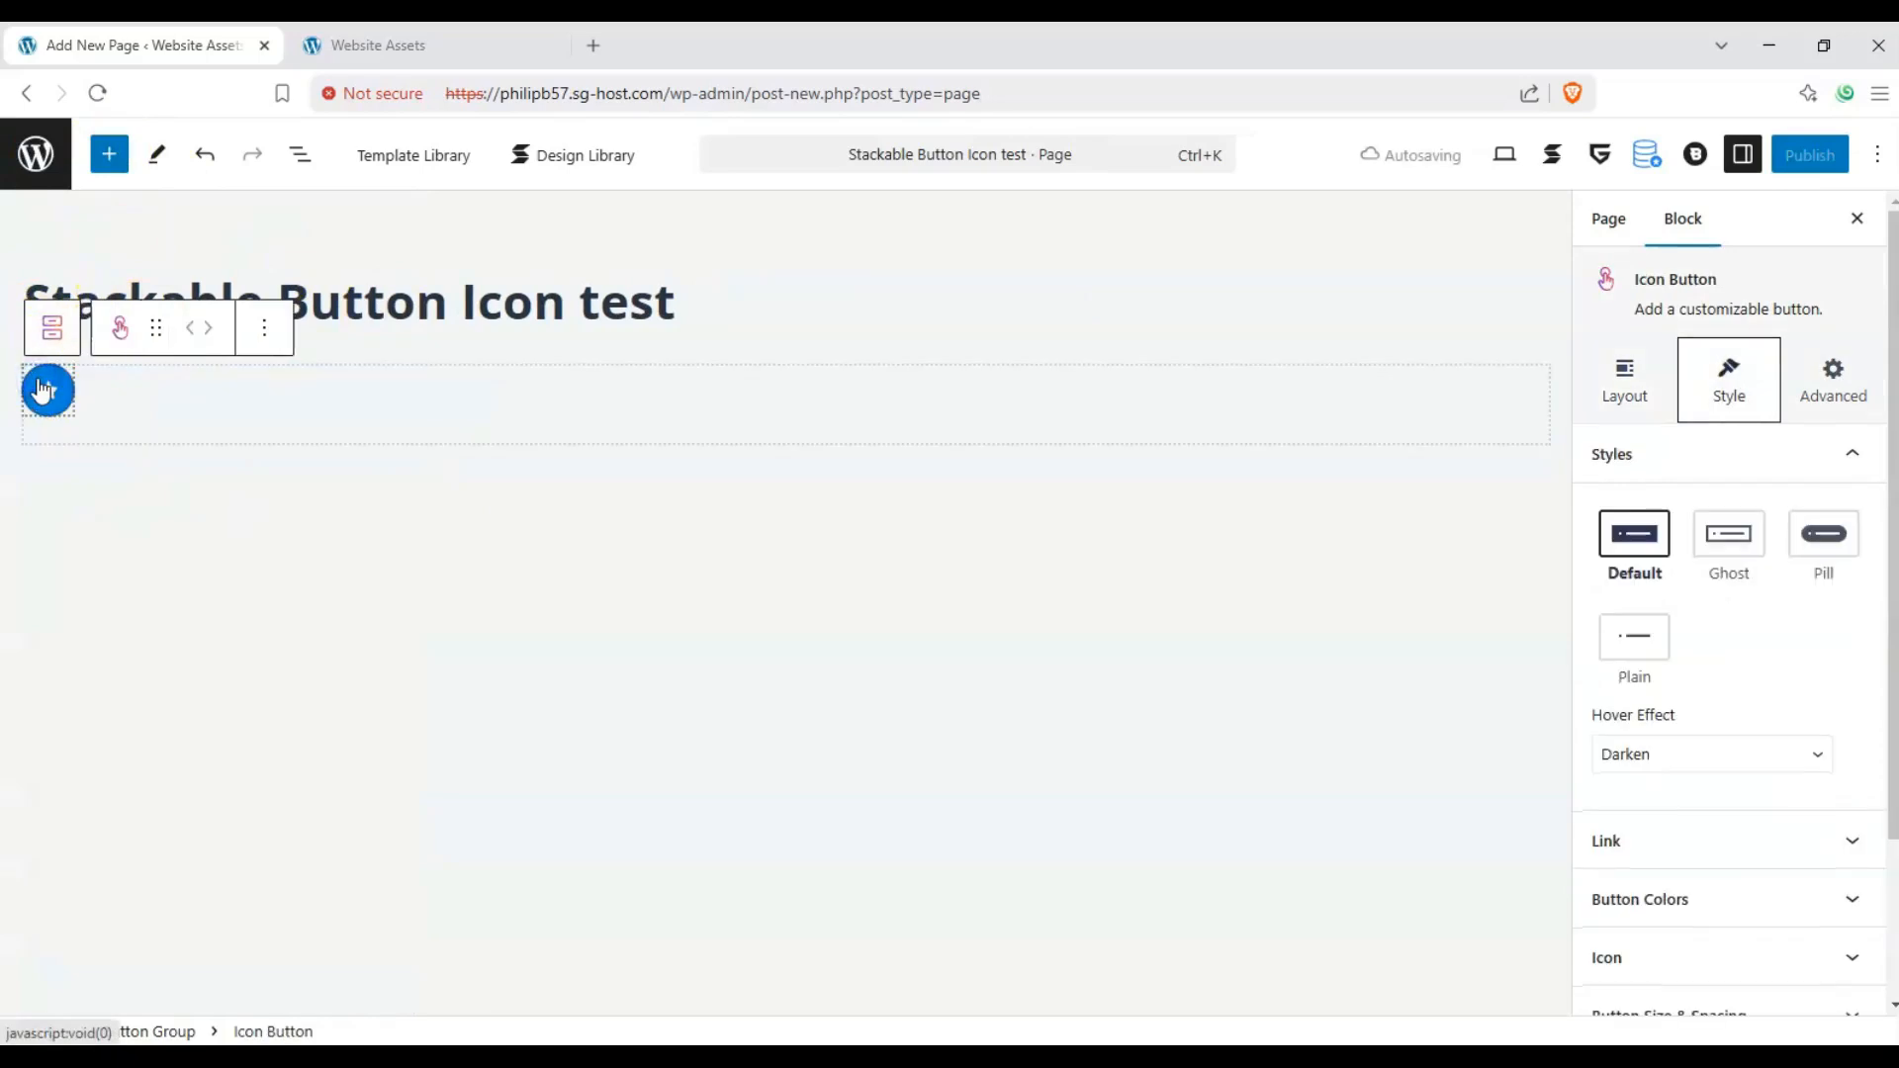
click(1638, 387)
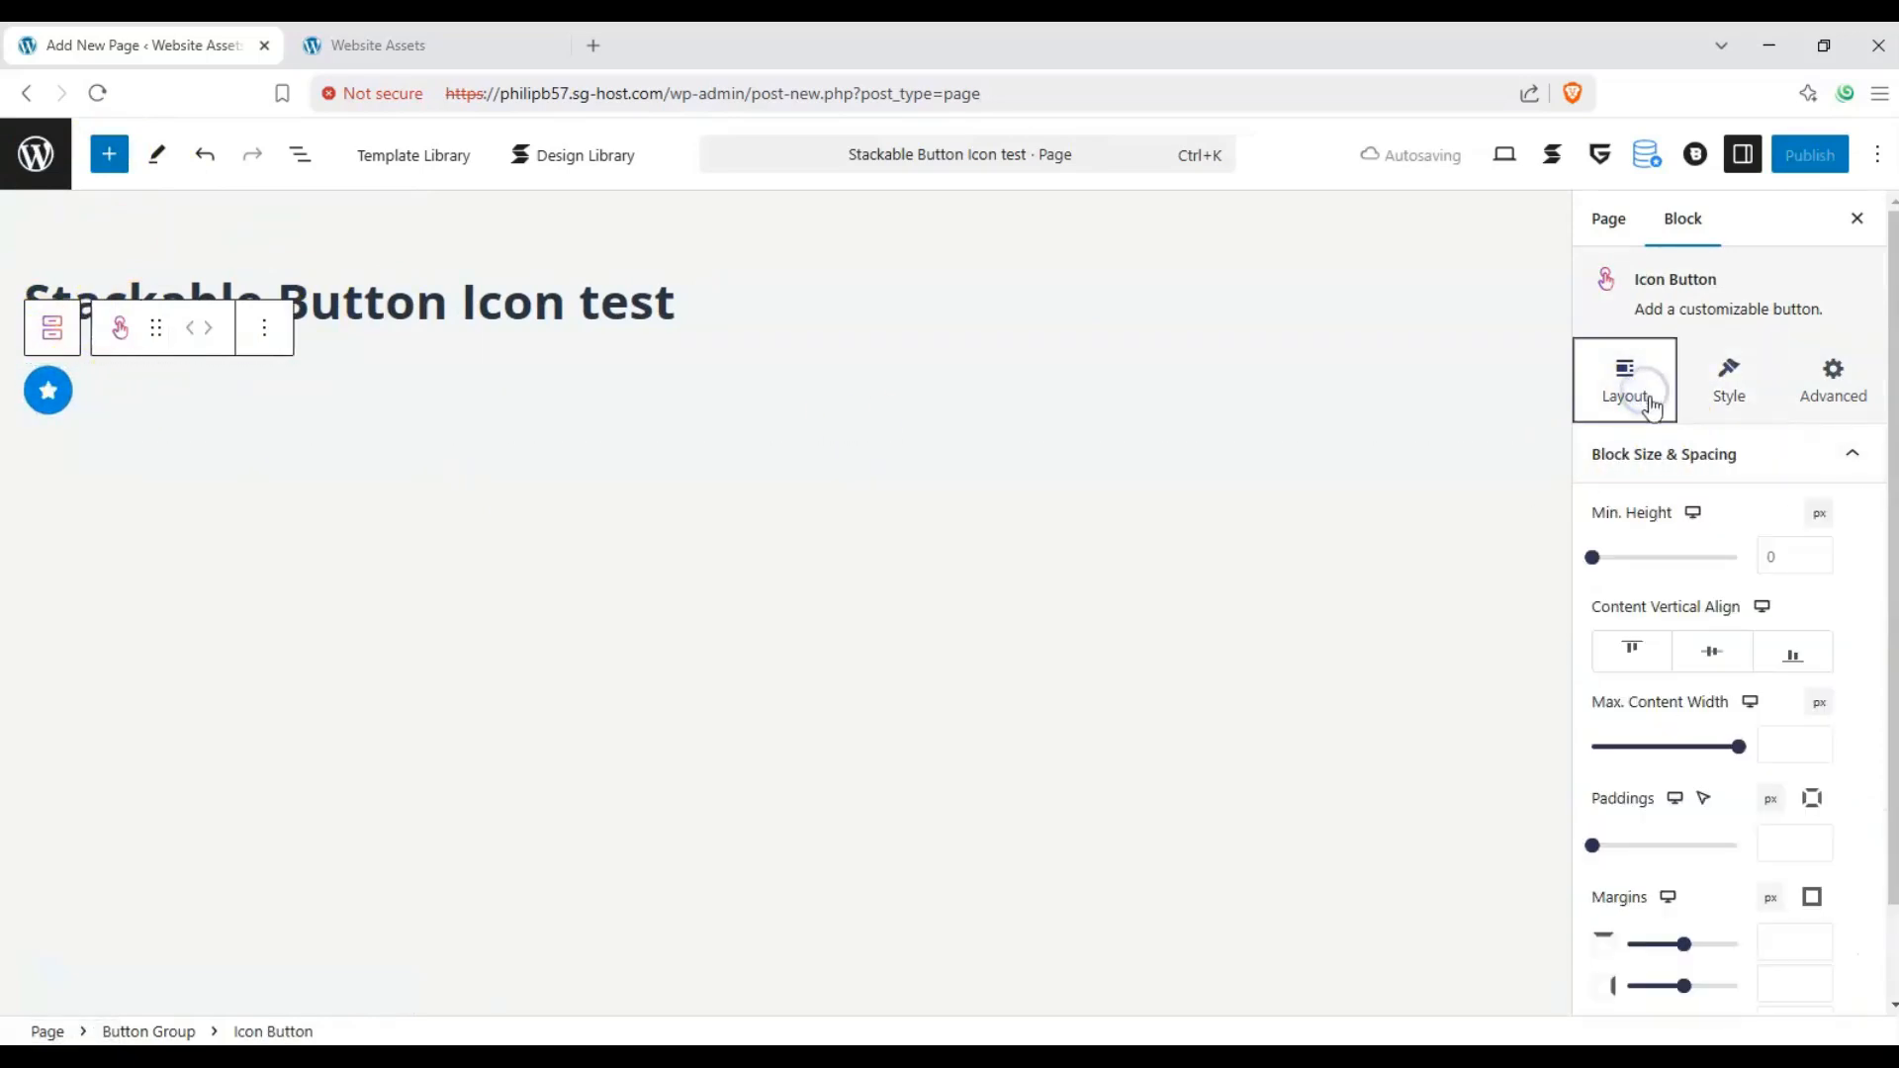
scroll(1760, 584, down, 1)
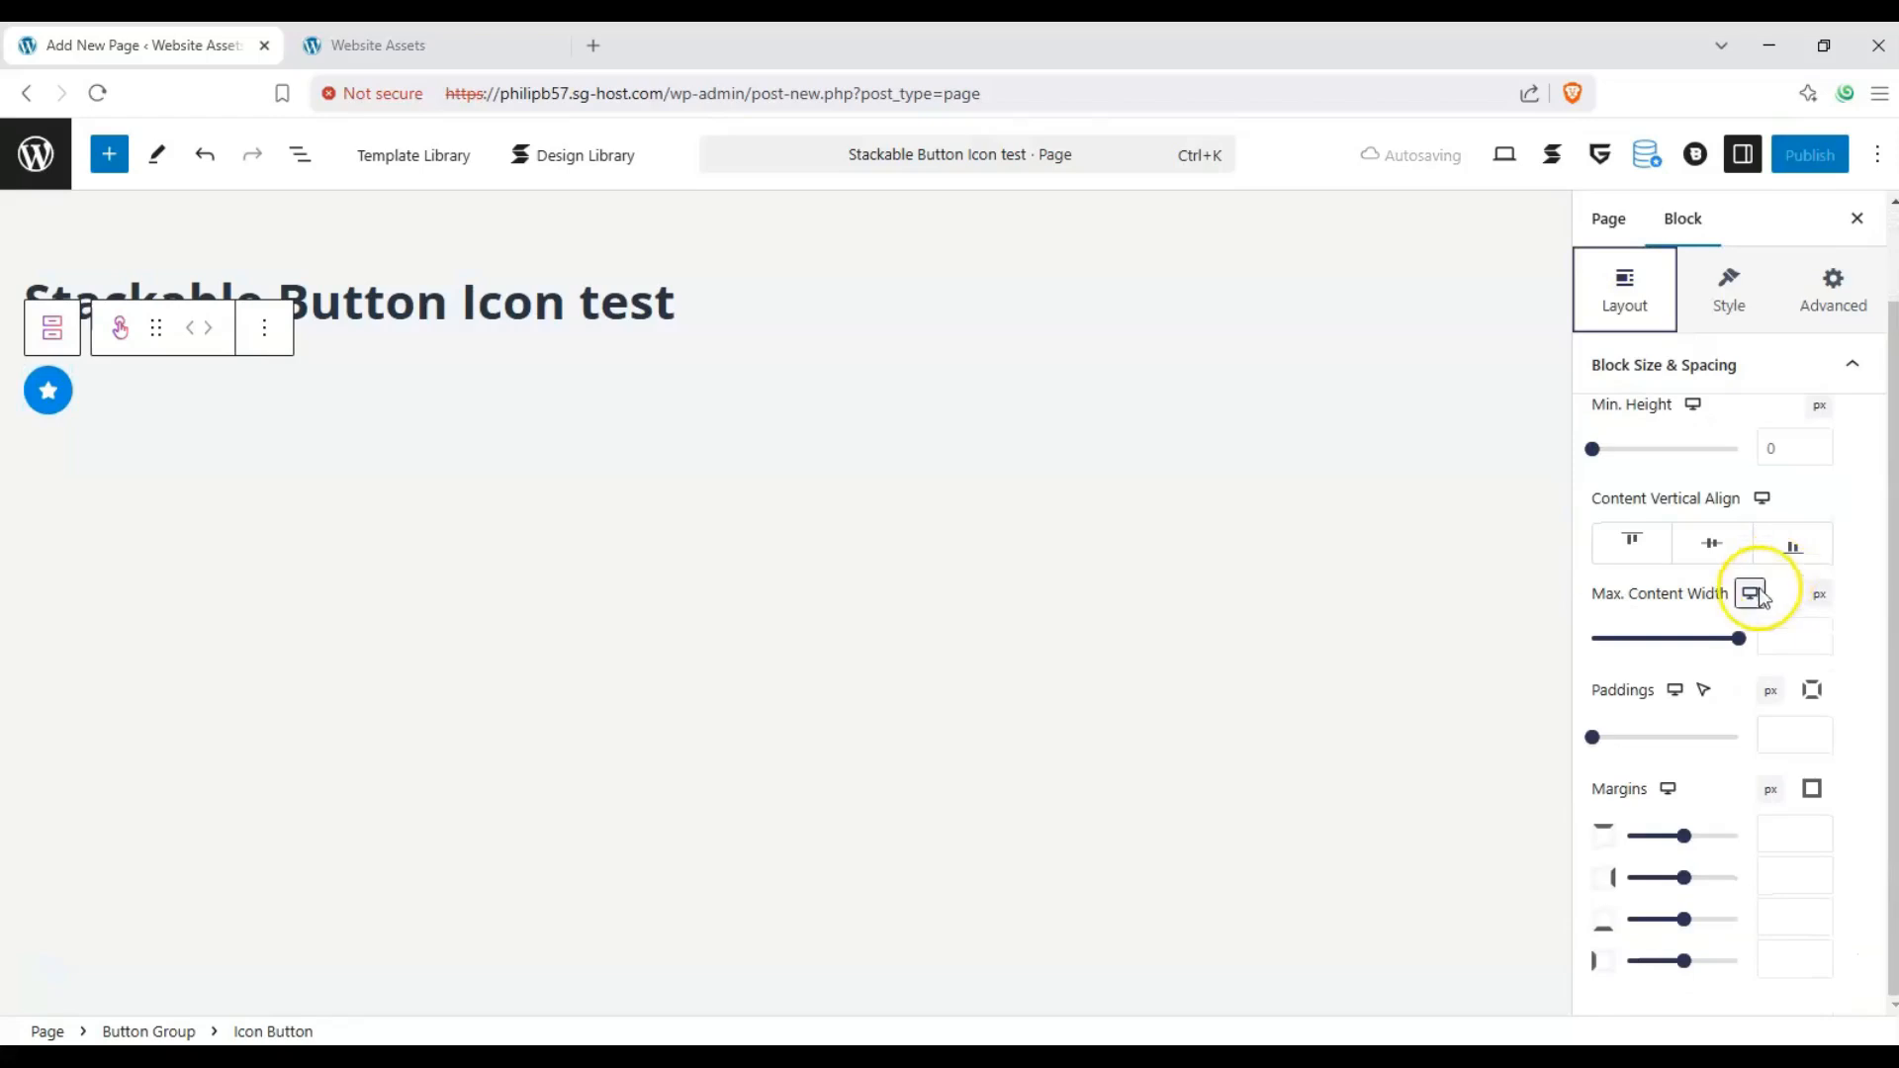
scroll(1719, 772, up, 1)
click(1851, 455)
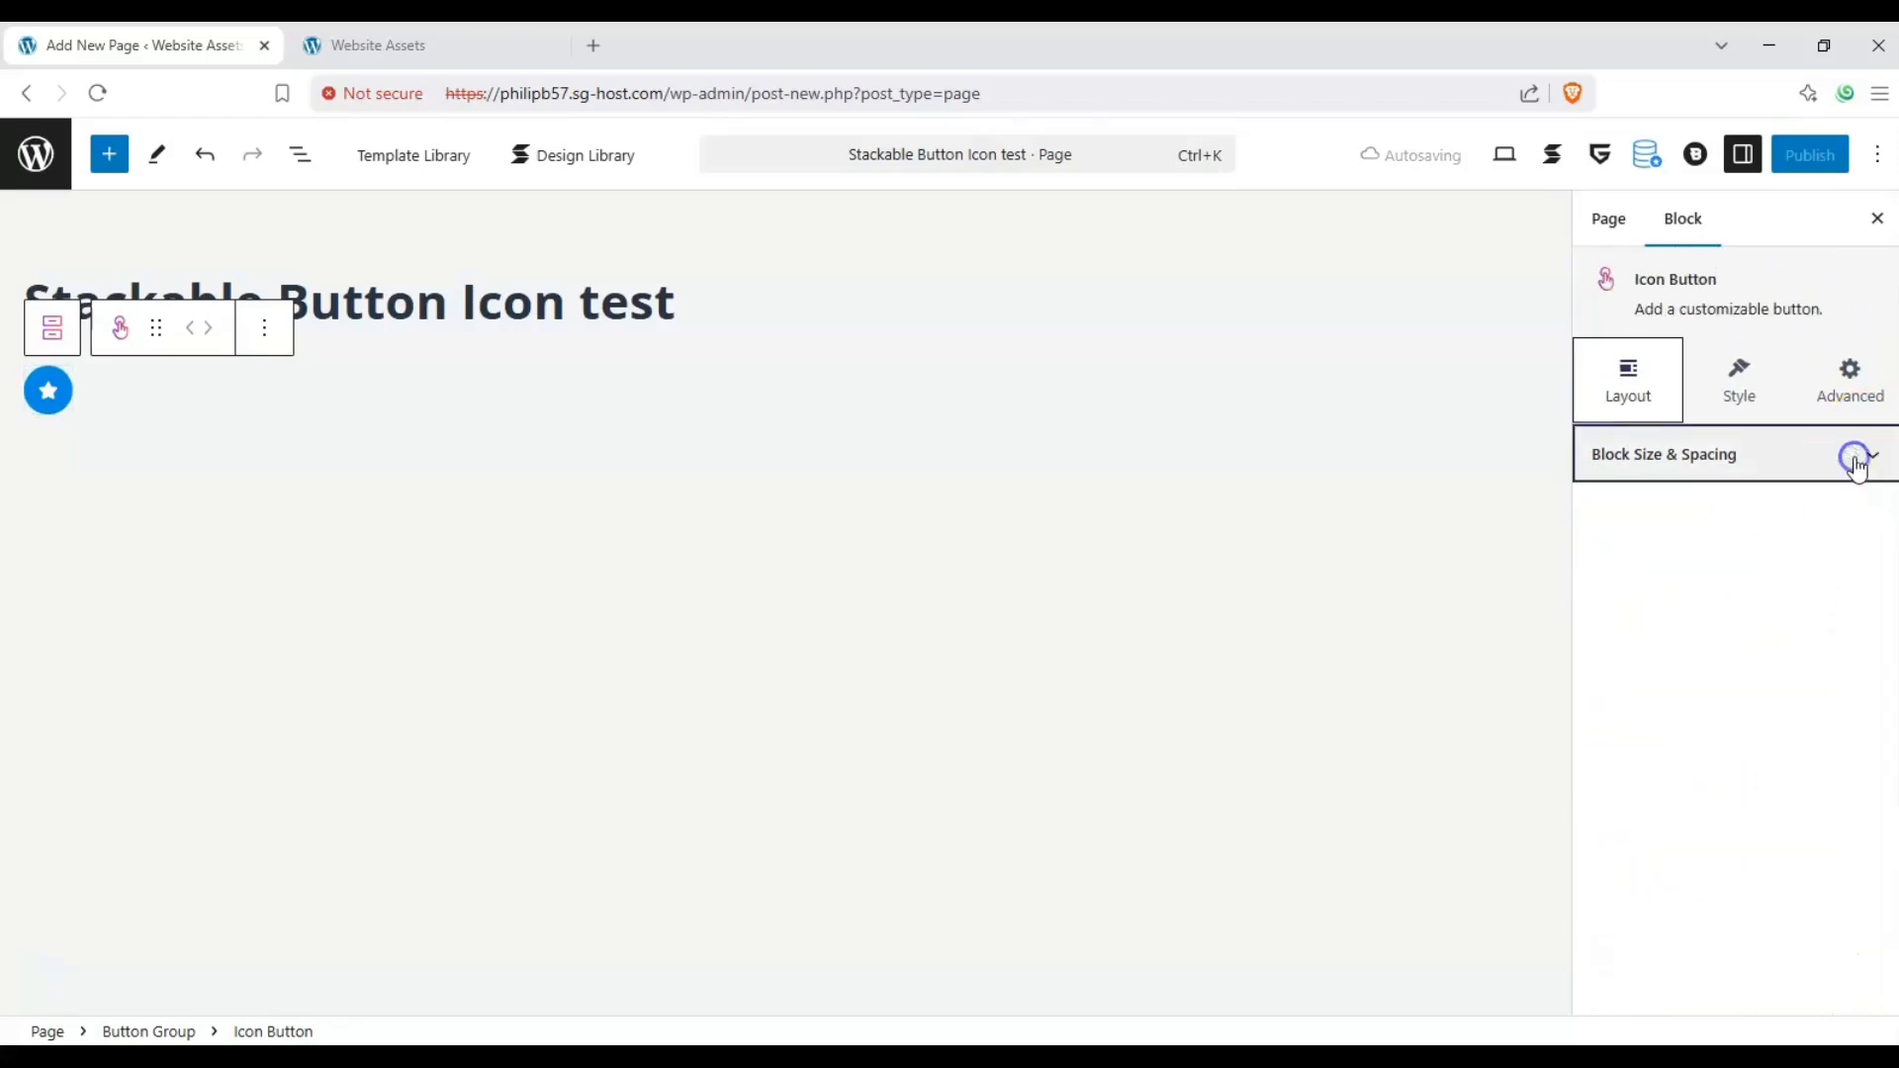
Step: Compare the Pill, Plain and Ghost styles on the icon button and settle on Ghost
click(1768, 398)
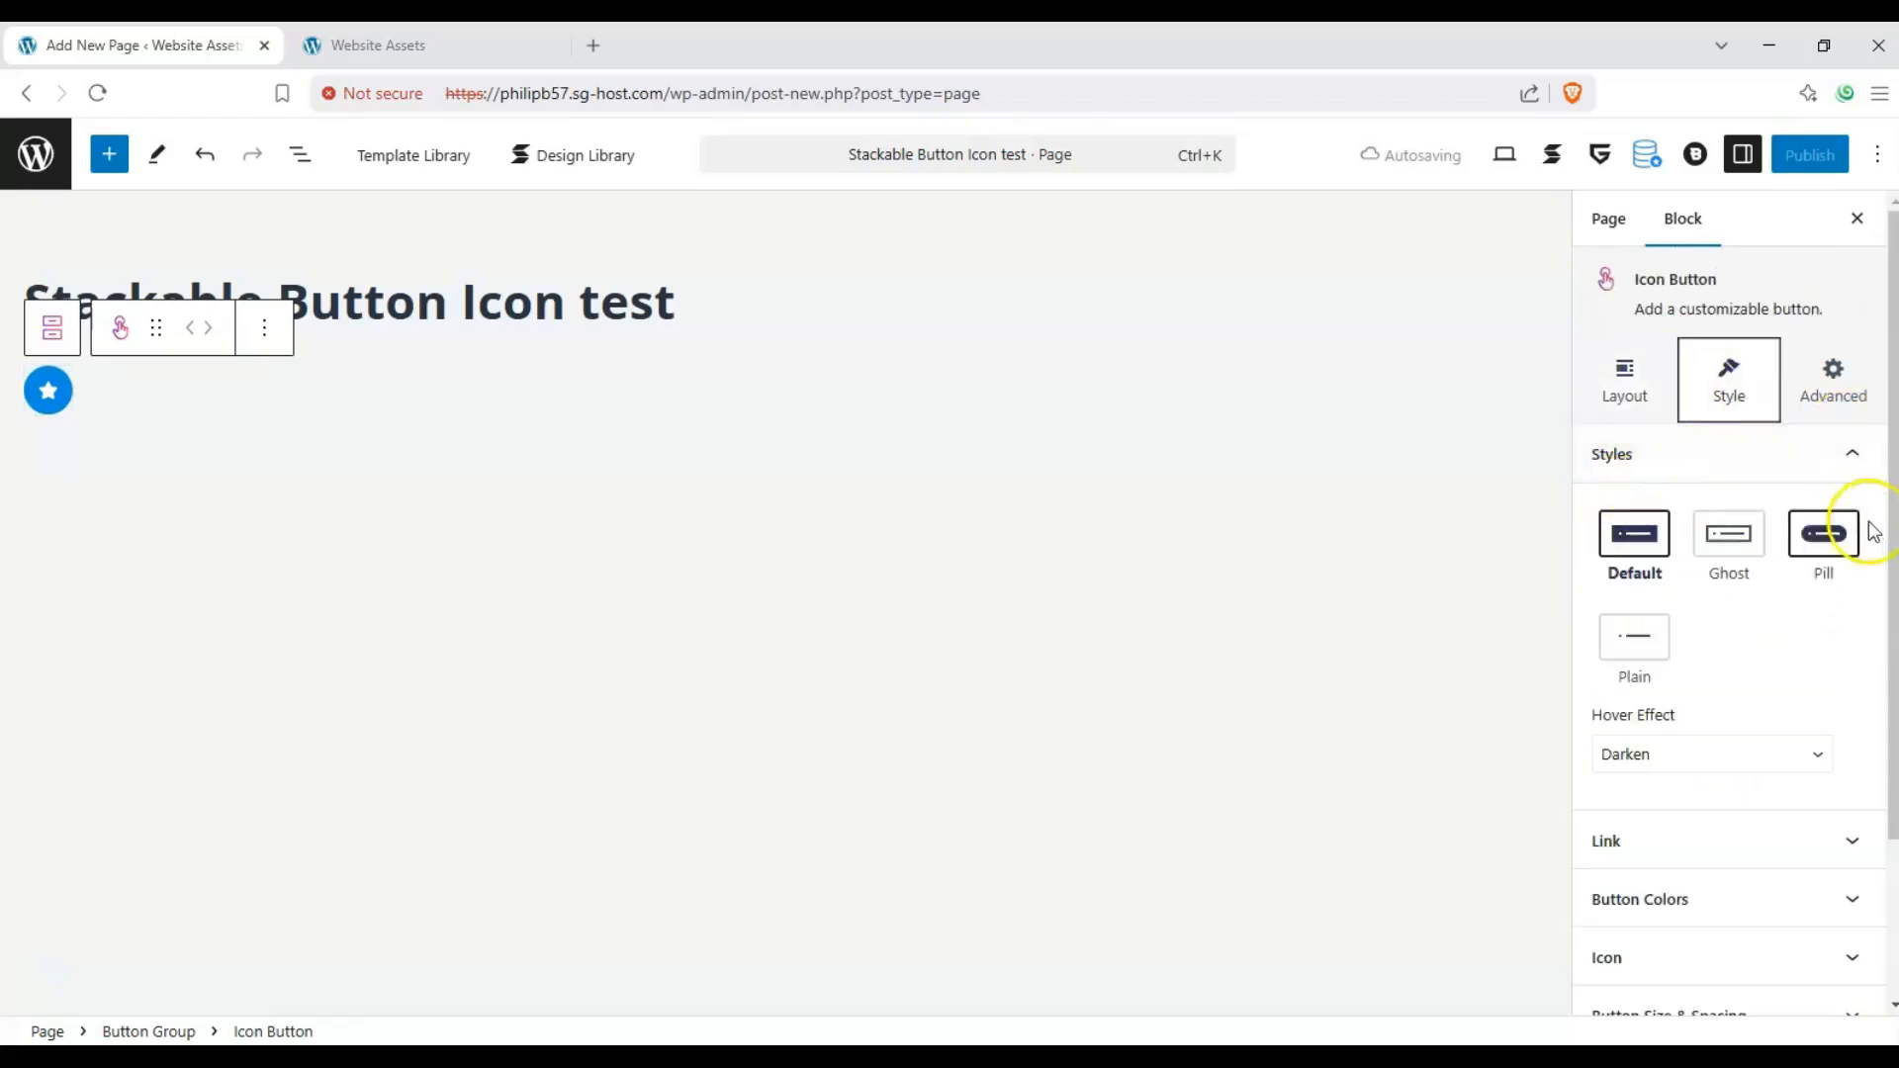
click(1721, 546)
click(1820, 552)
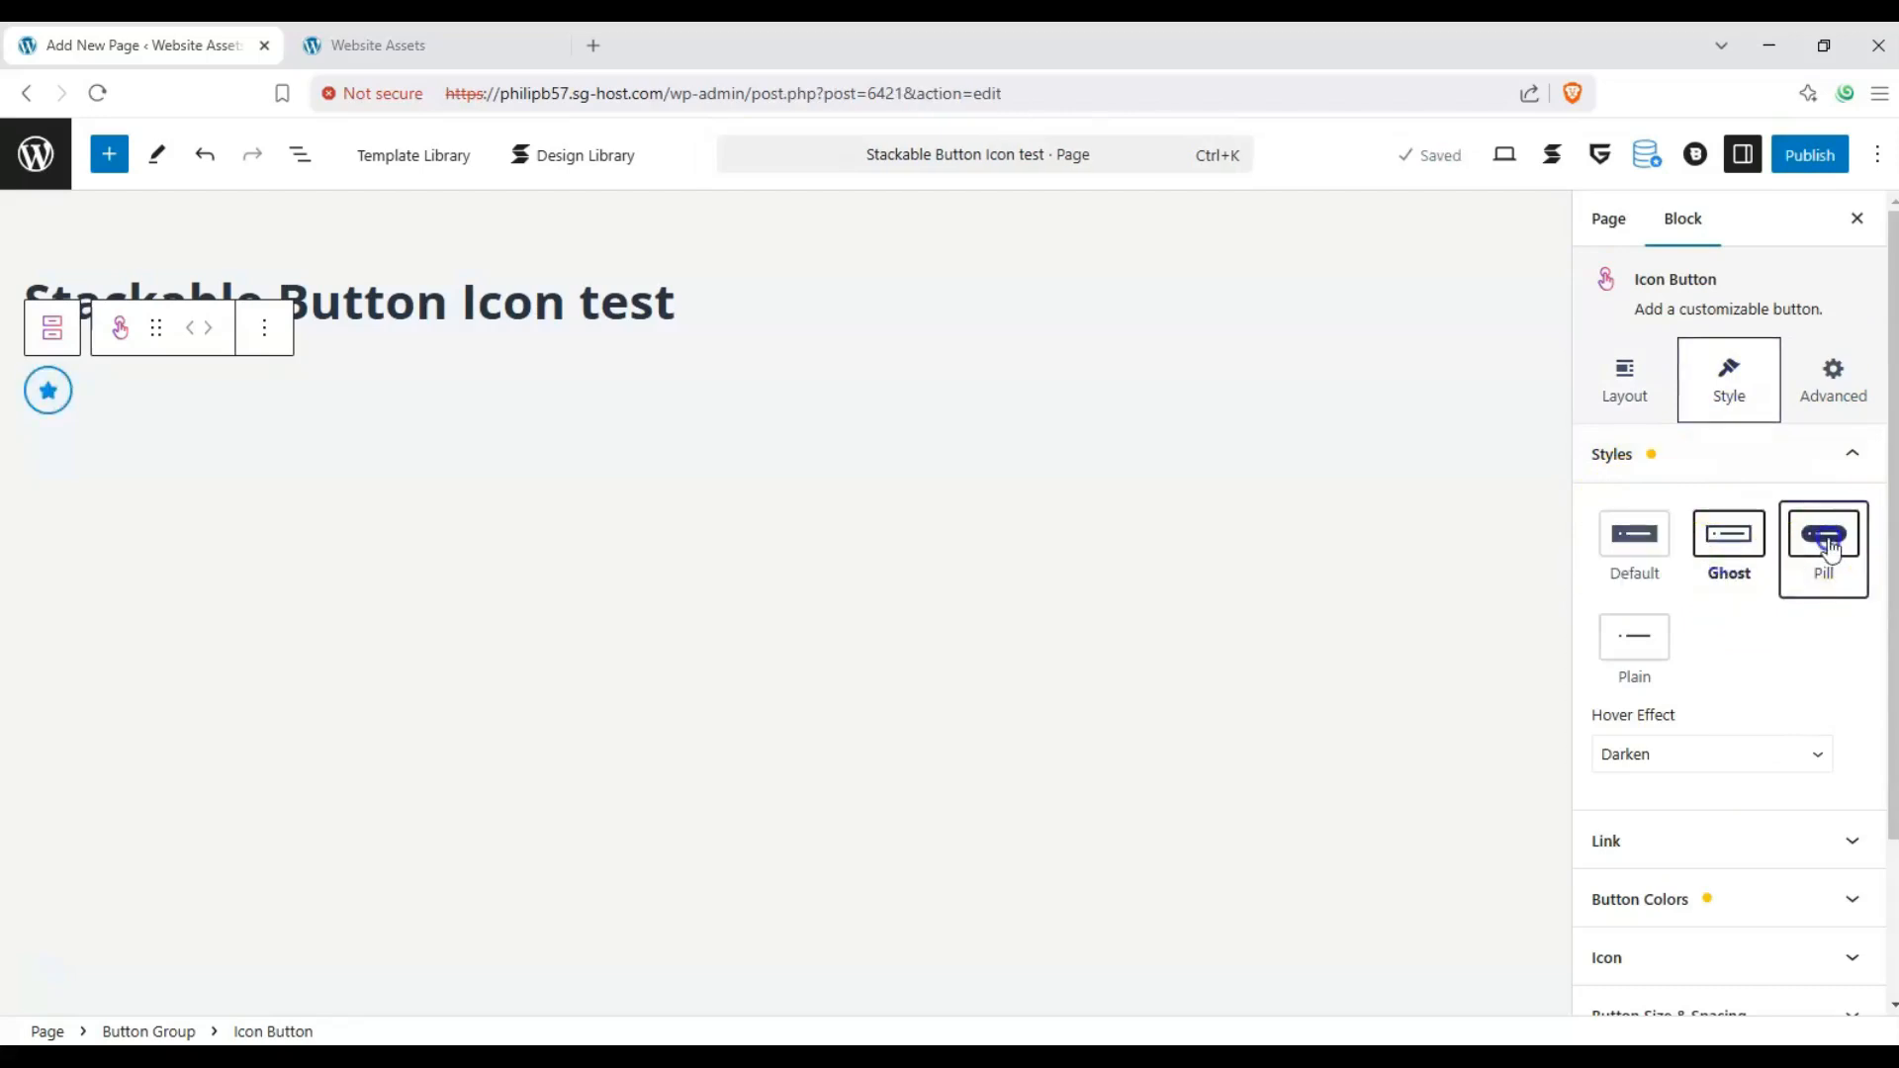
click(1659, 647)
click(1733, 537)
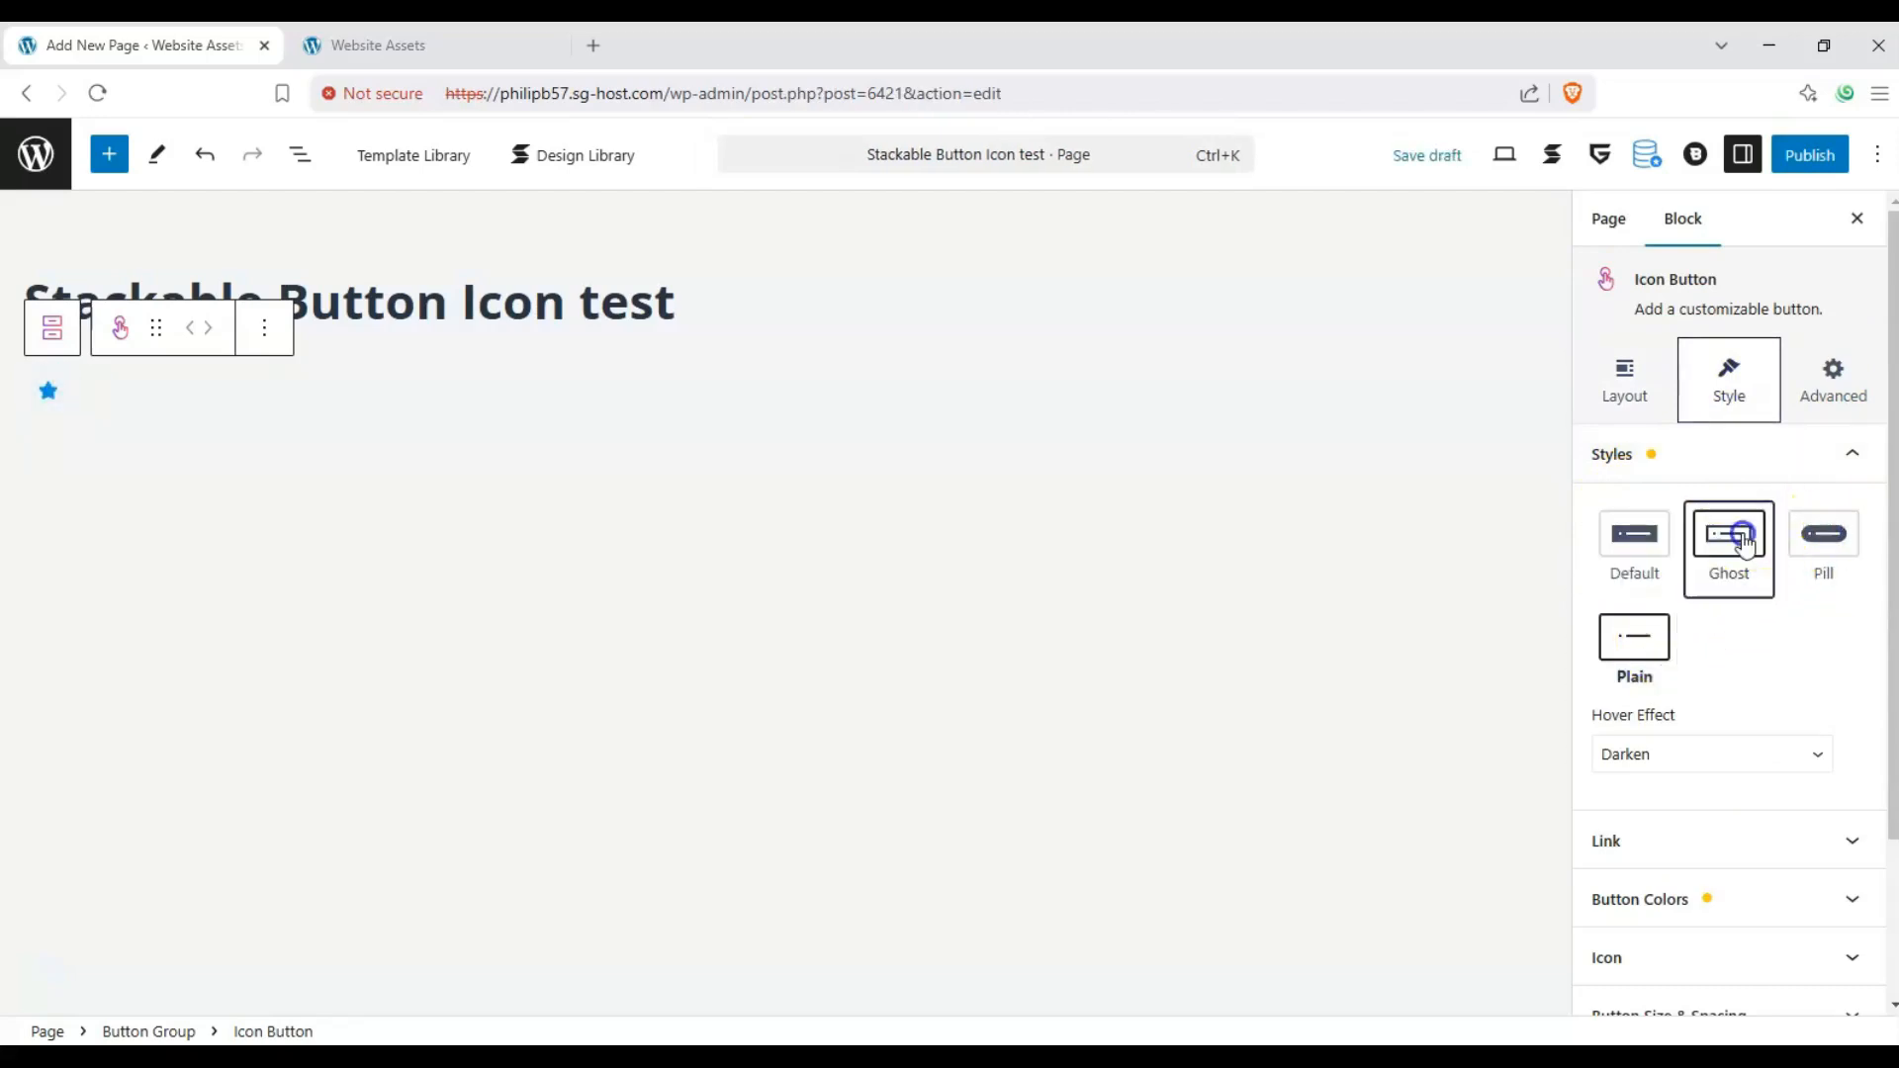
click(1792, 535)
click(1733, 541)
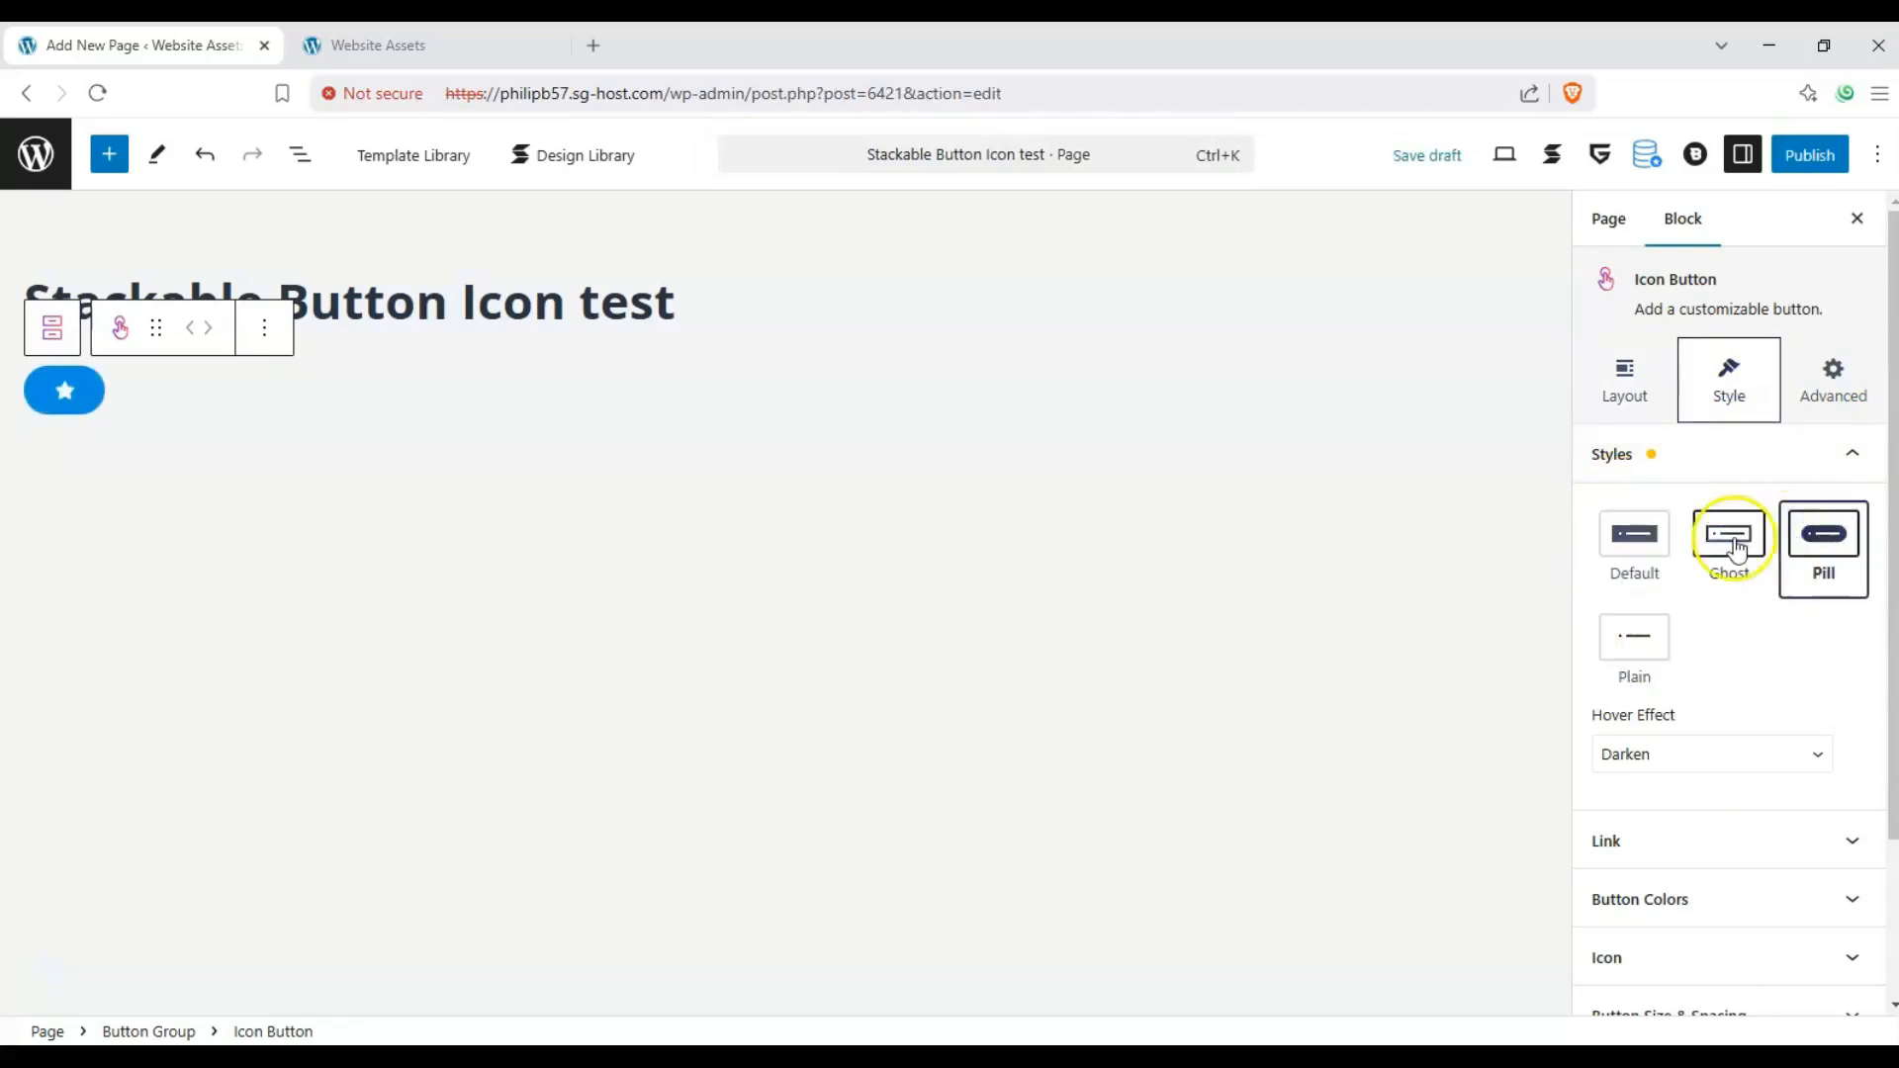
Step: Try the Lift, Scale, and Lift & Scale hover effects on the icon button
scroll(1785, 658, down, 1)
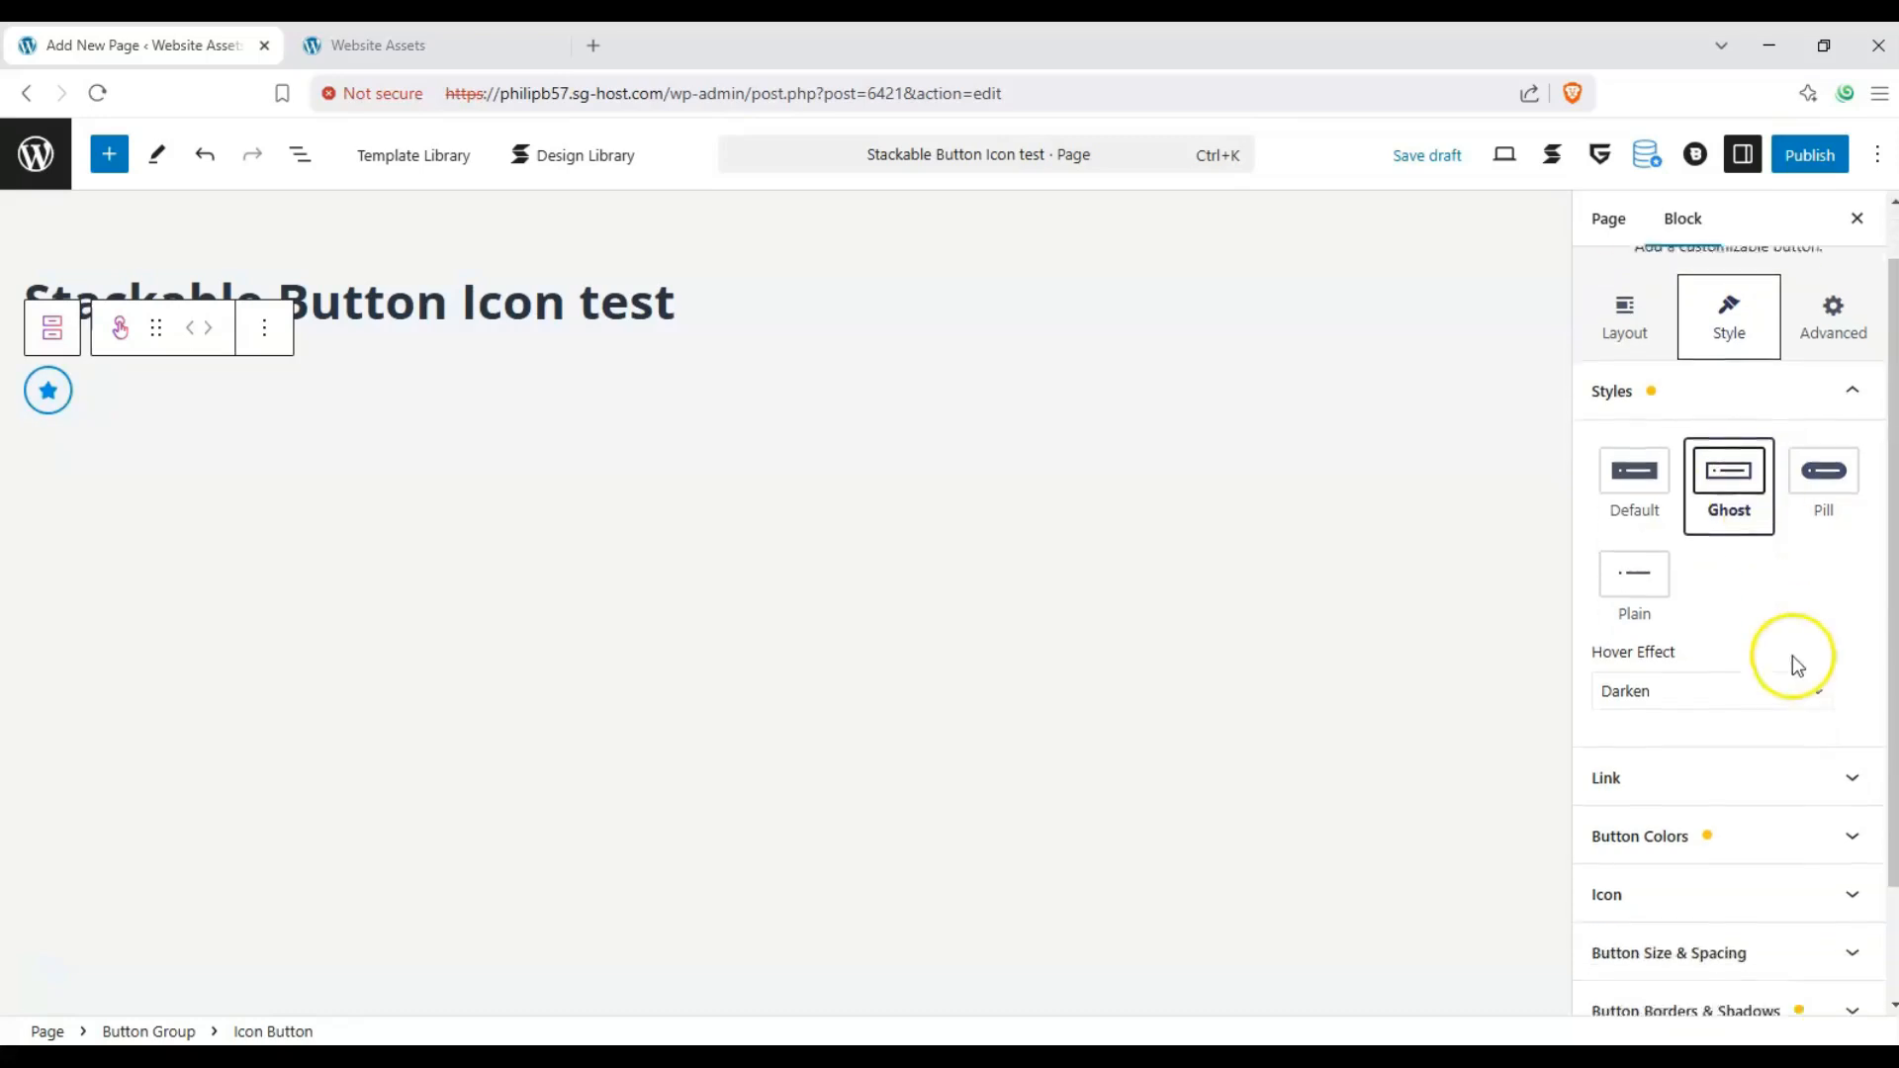
click(1780, 673)
click(1688, 769)
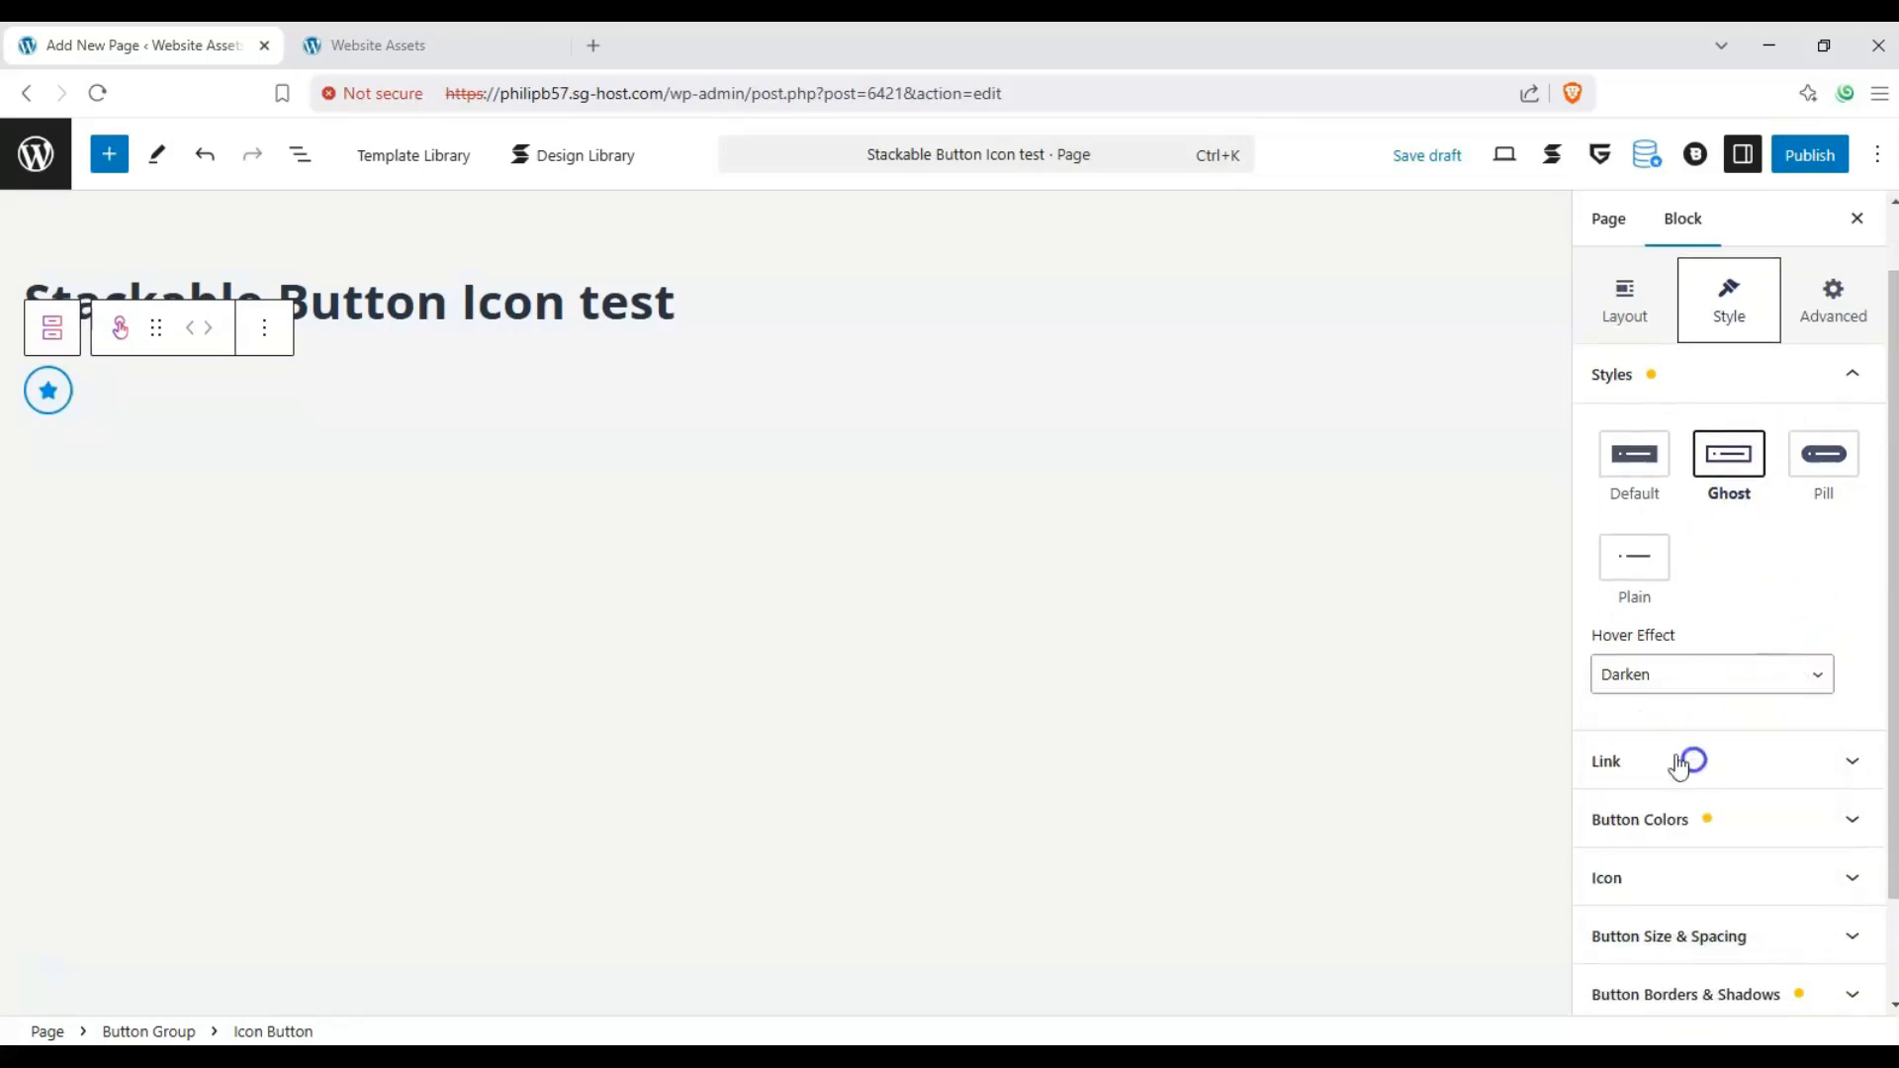
click(1678, 673)
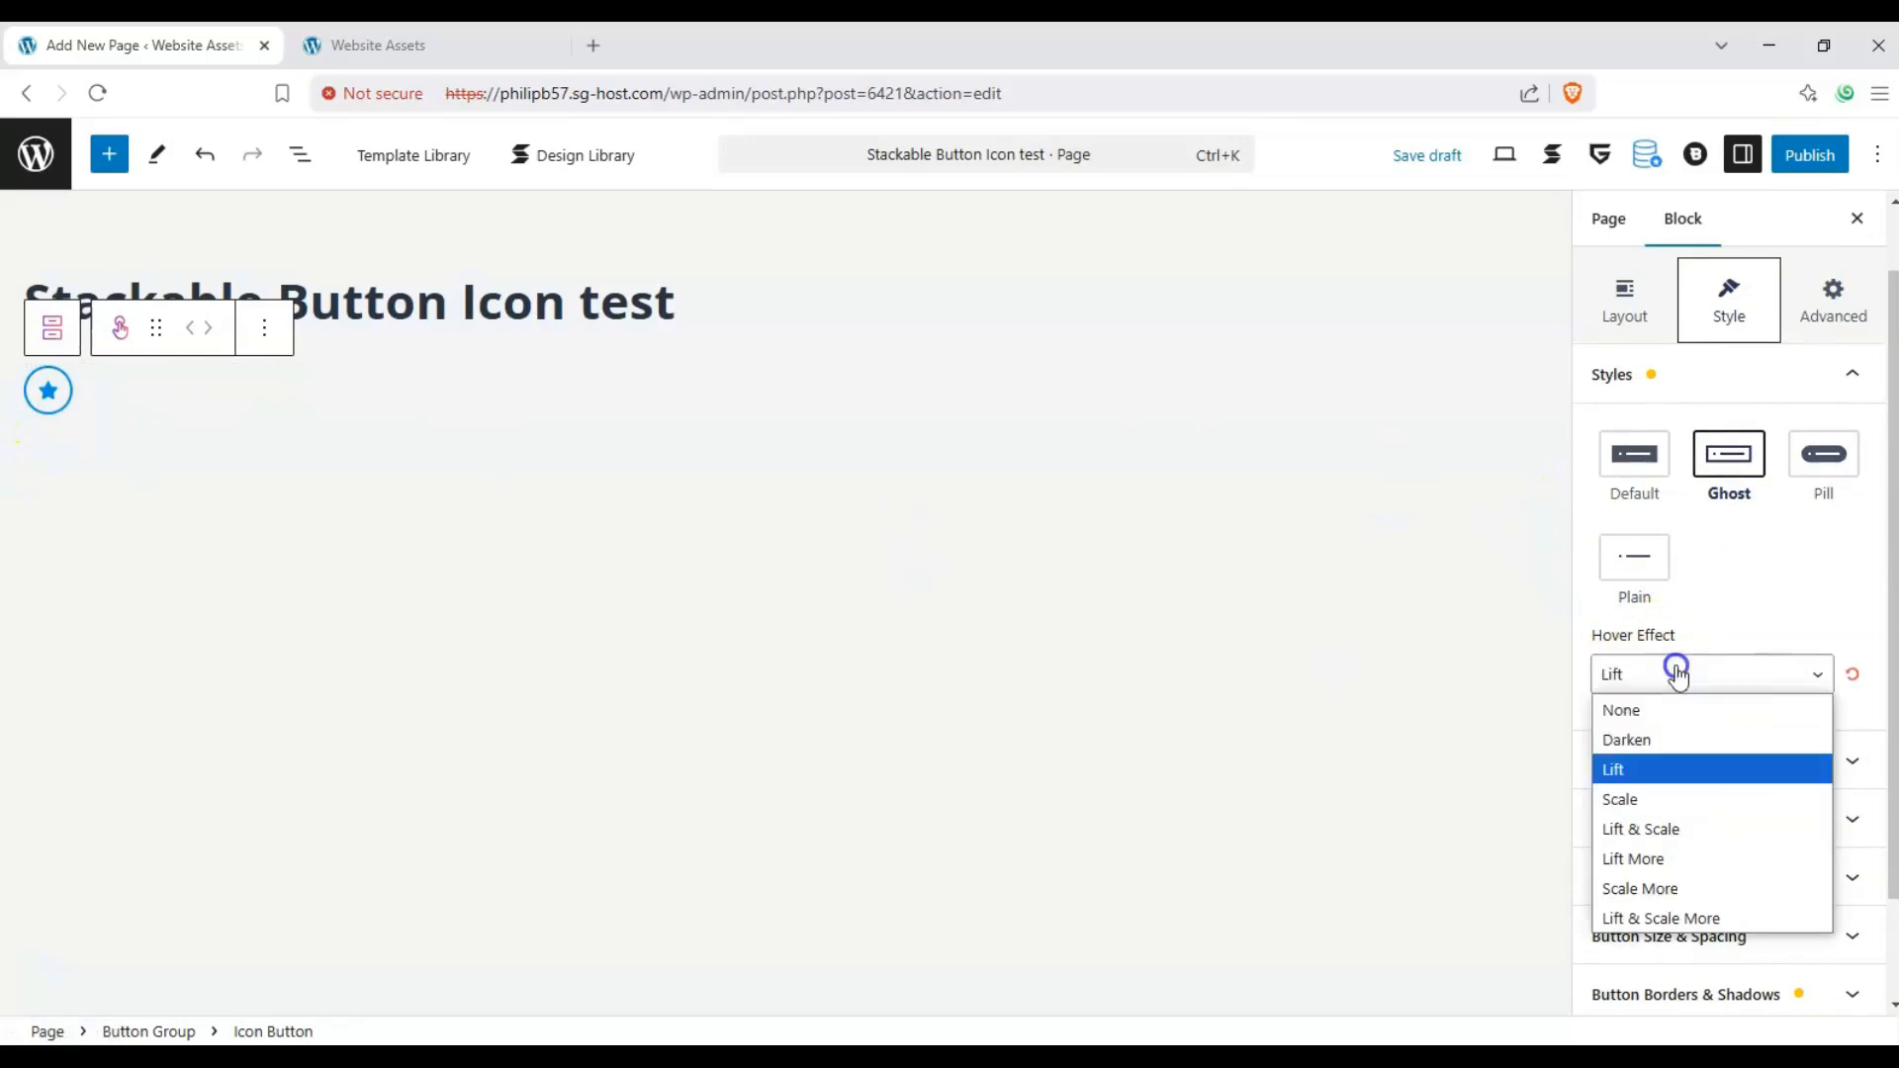
click(1632, 799)
click(1651, 683)
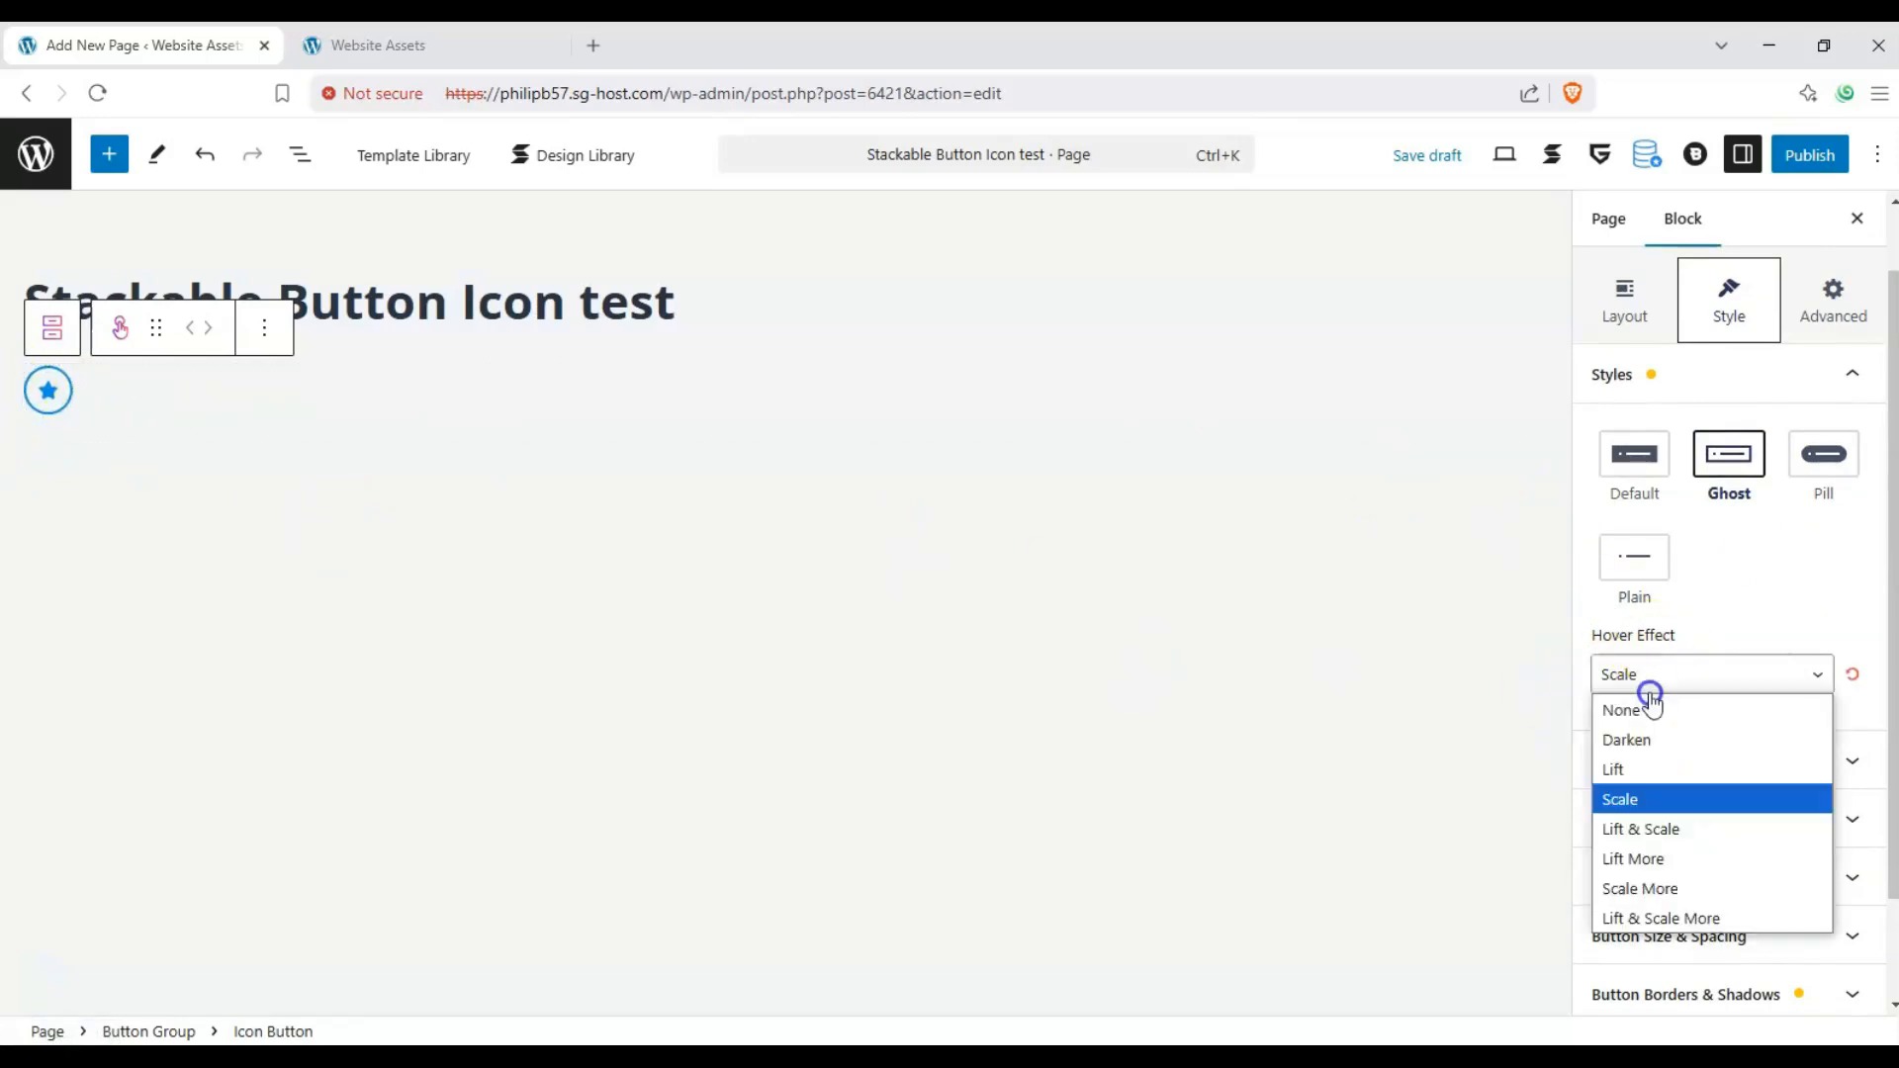
click(1644, 829)
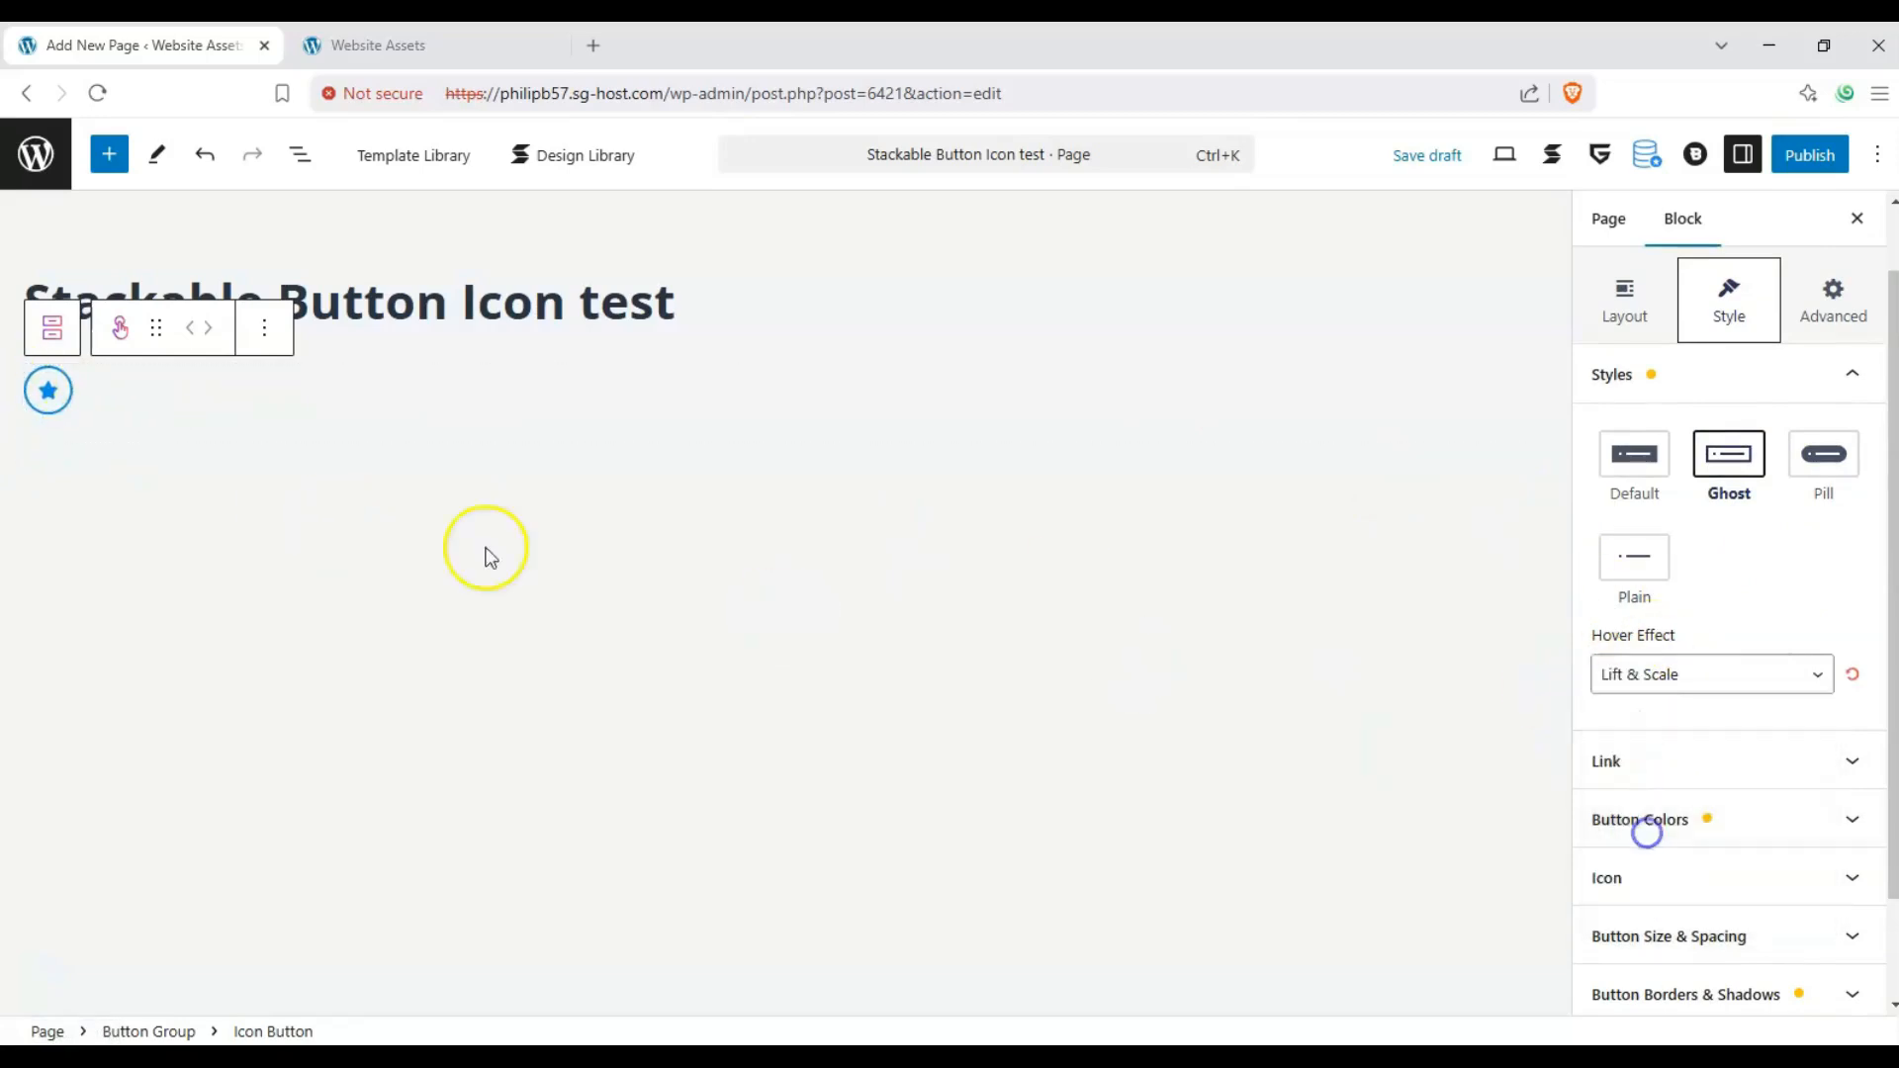
Step: Compare the Lift More, Scale More, and Lift & Scale More hover effects, and set the icon button to Lift More
click(1714, 676)
click(1640, 859)
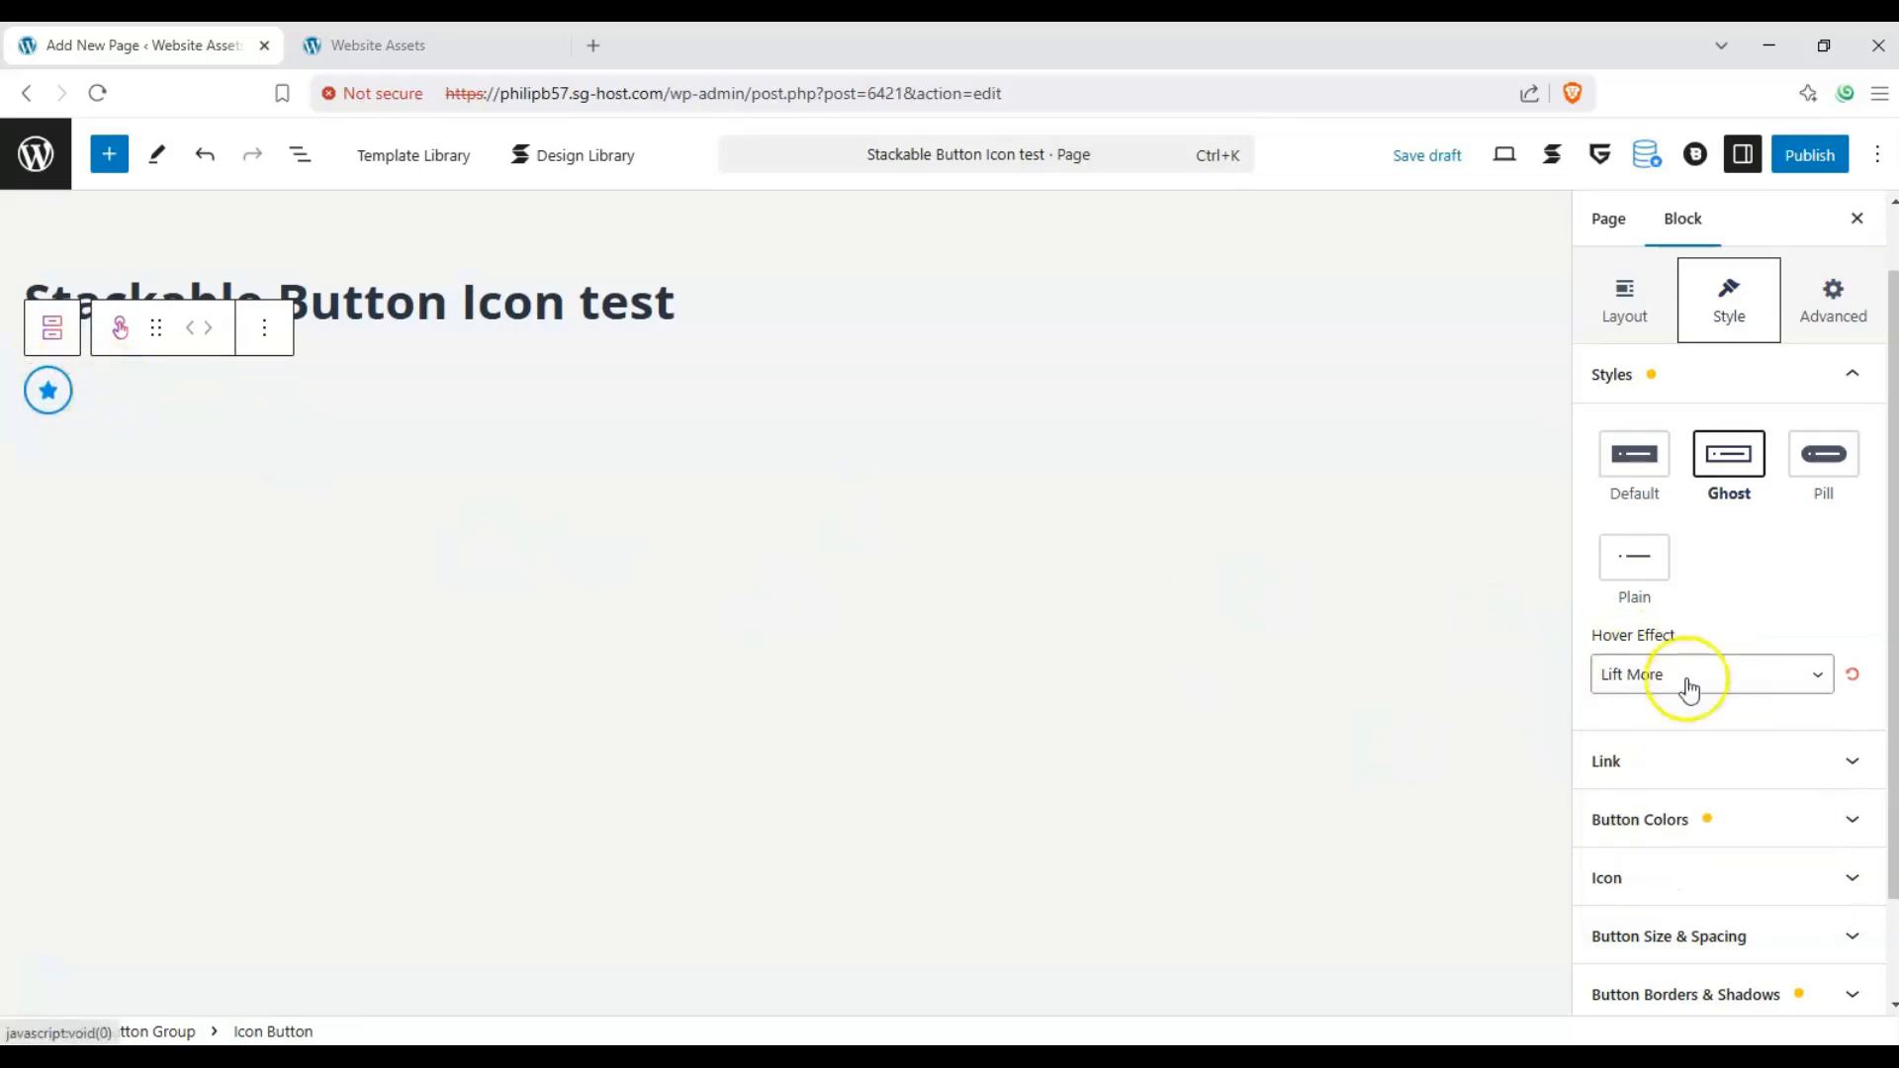
click(1687, 680)
click(1636, 886)
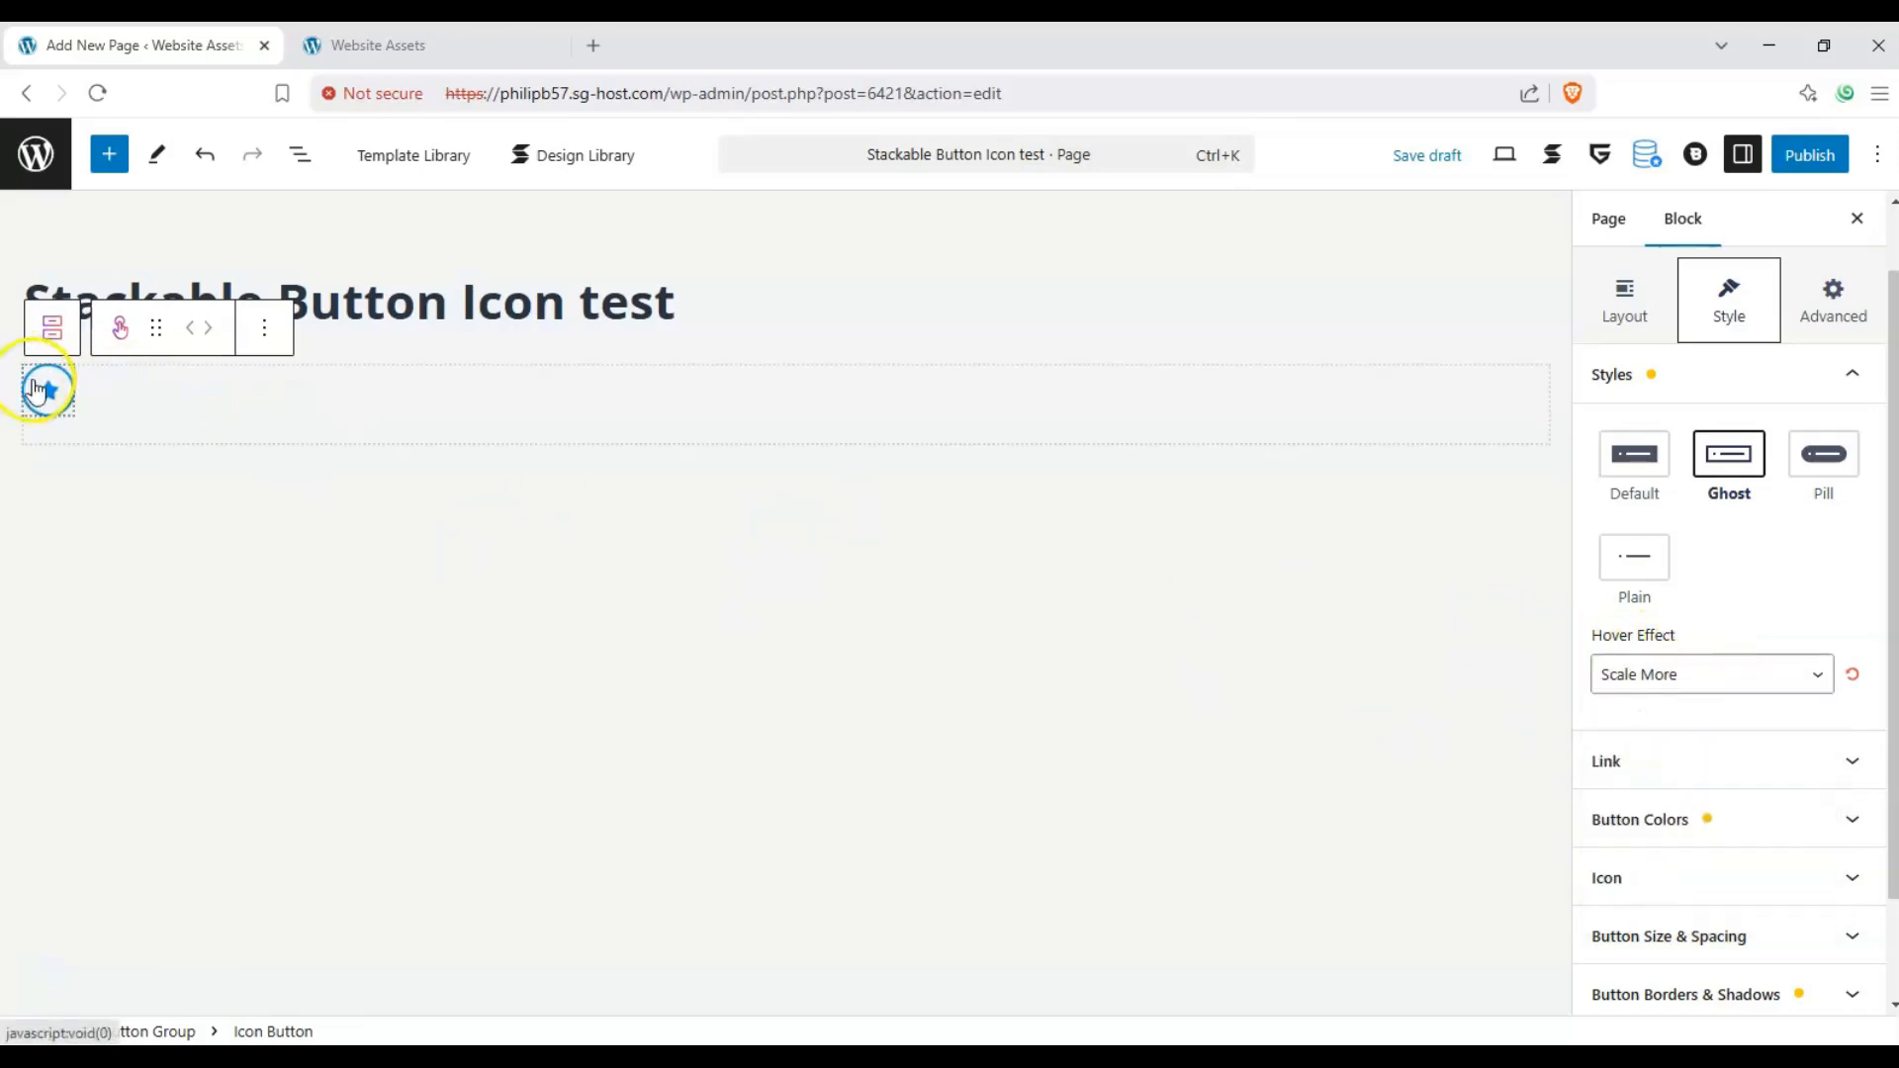
click(1665, 673)
click(1623, 911)
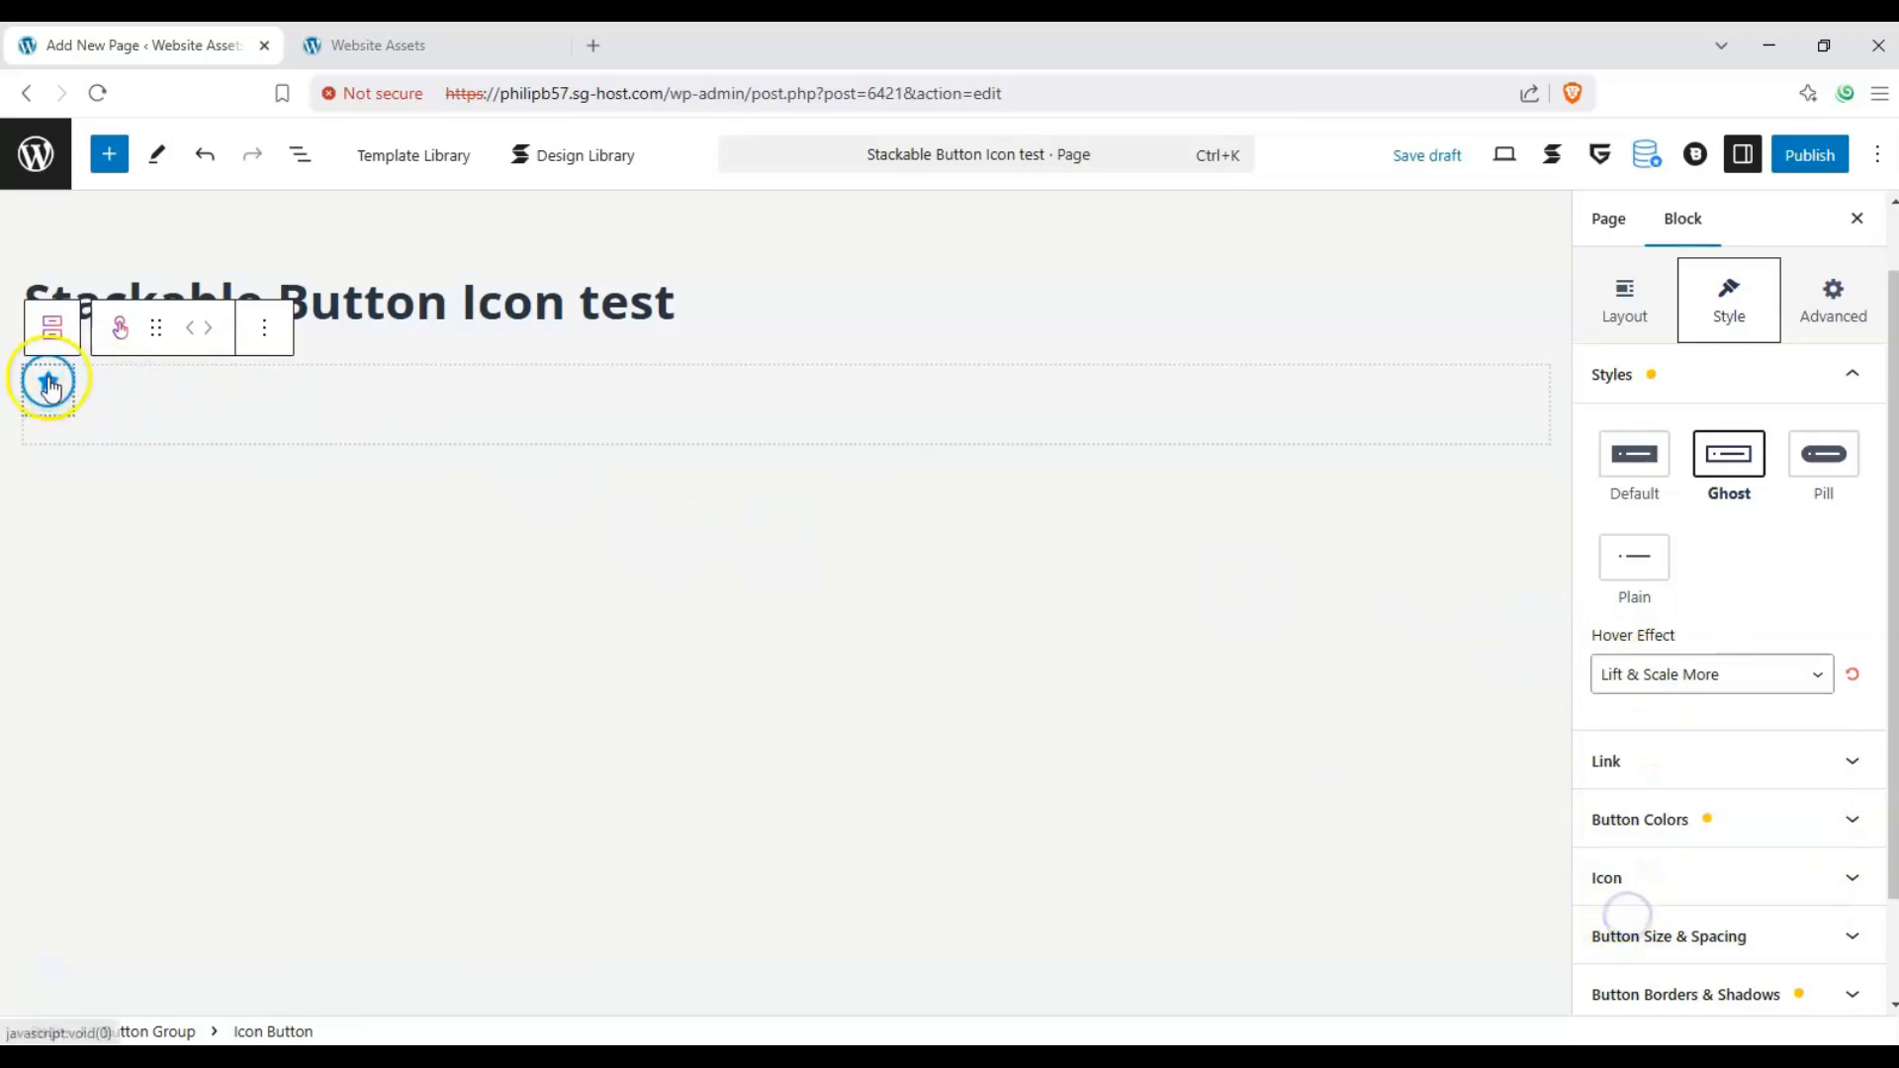
click(1718, 670)
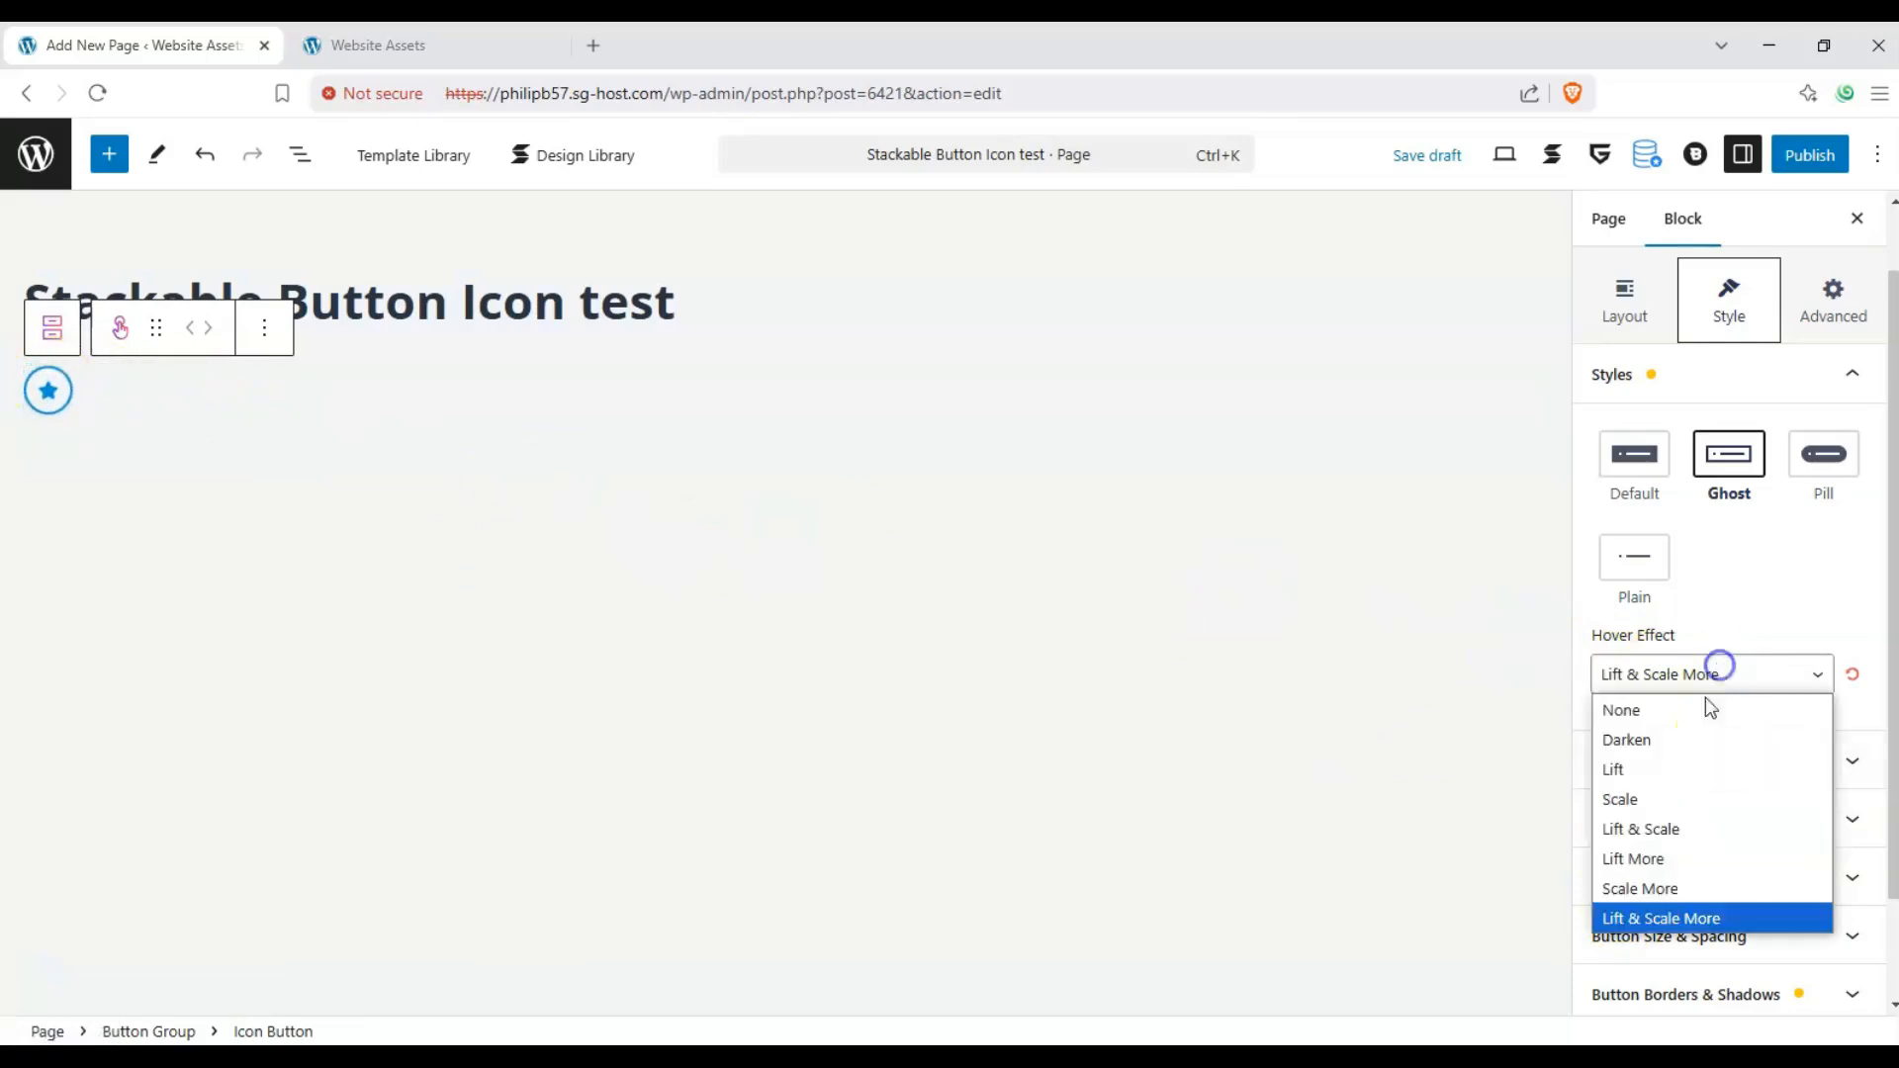
click(1653, 859)
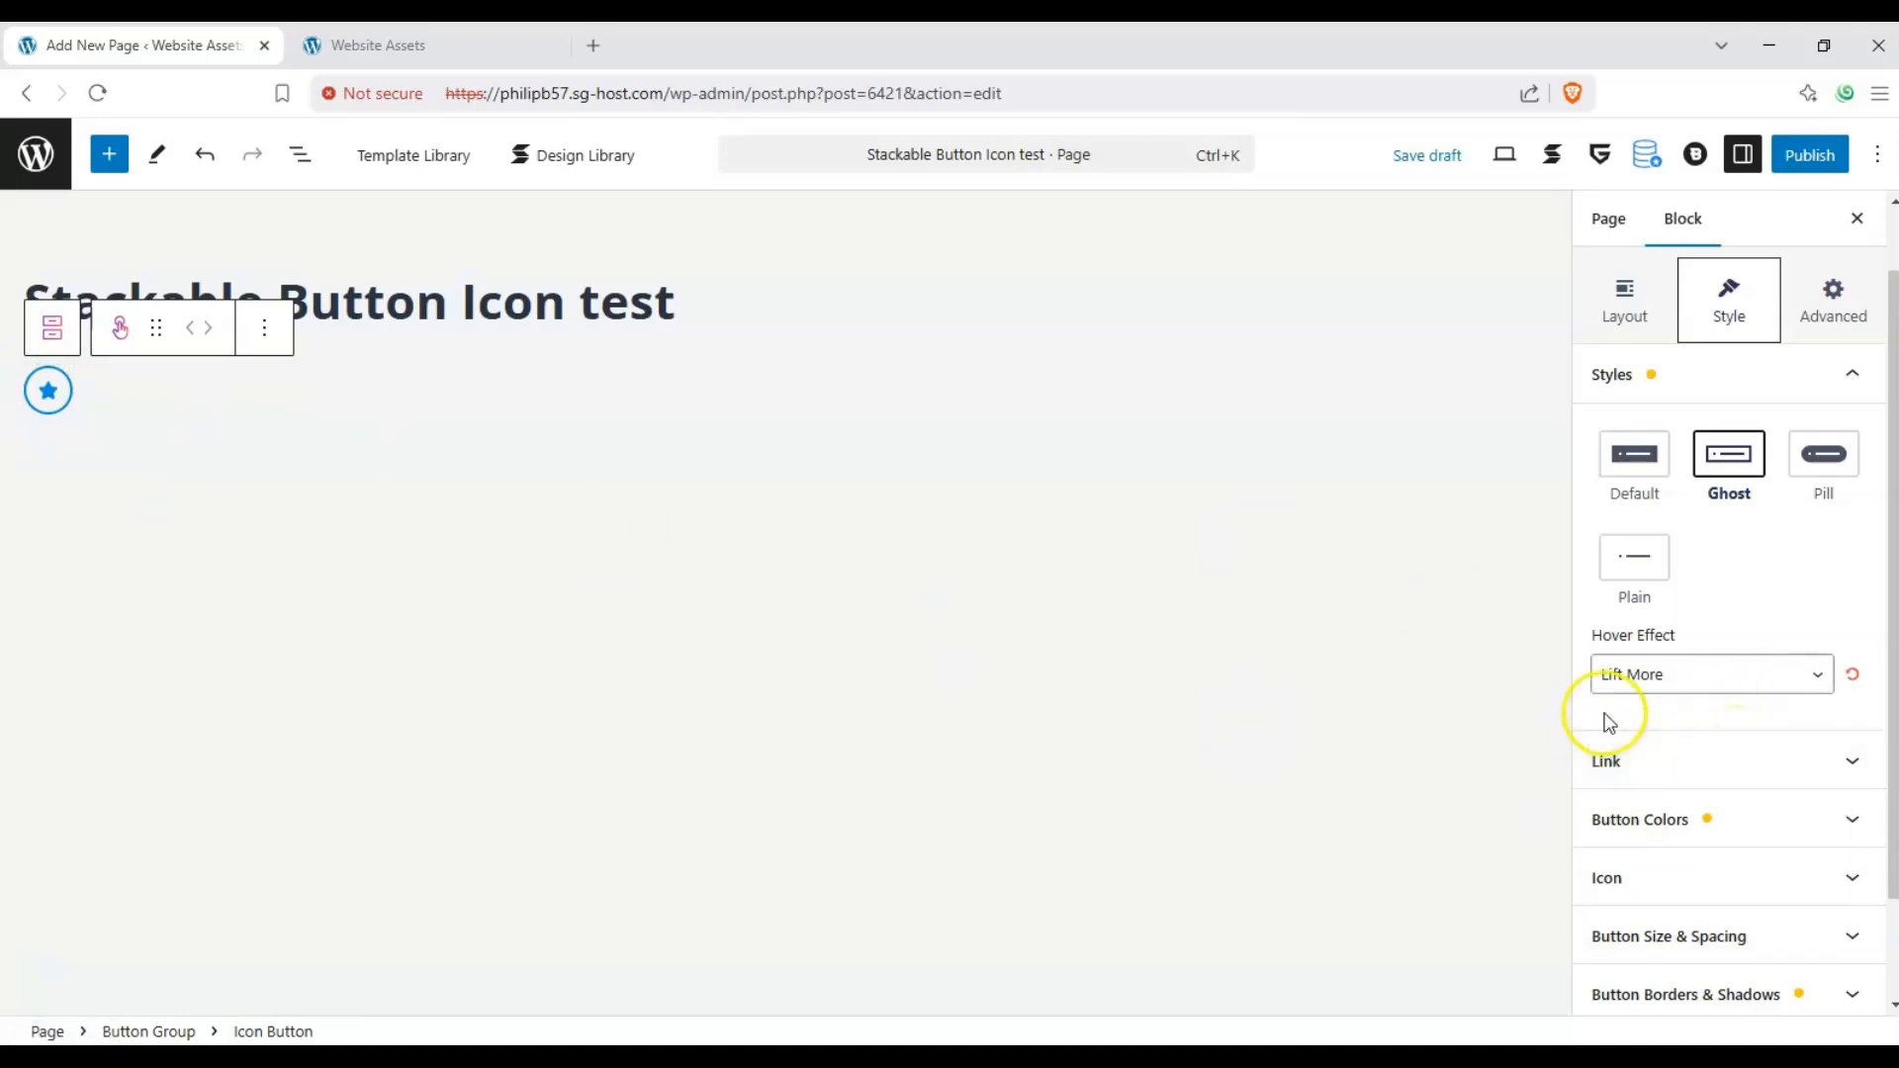
Step: Link the icon button to the site's /contact-us/ page and make the link open in a new tab
click(1853, 764)
click(1698, 517)
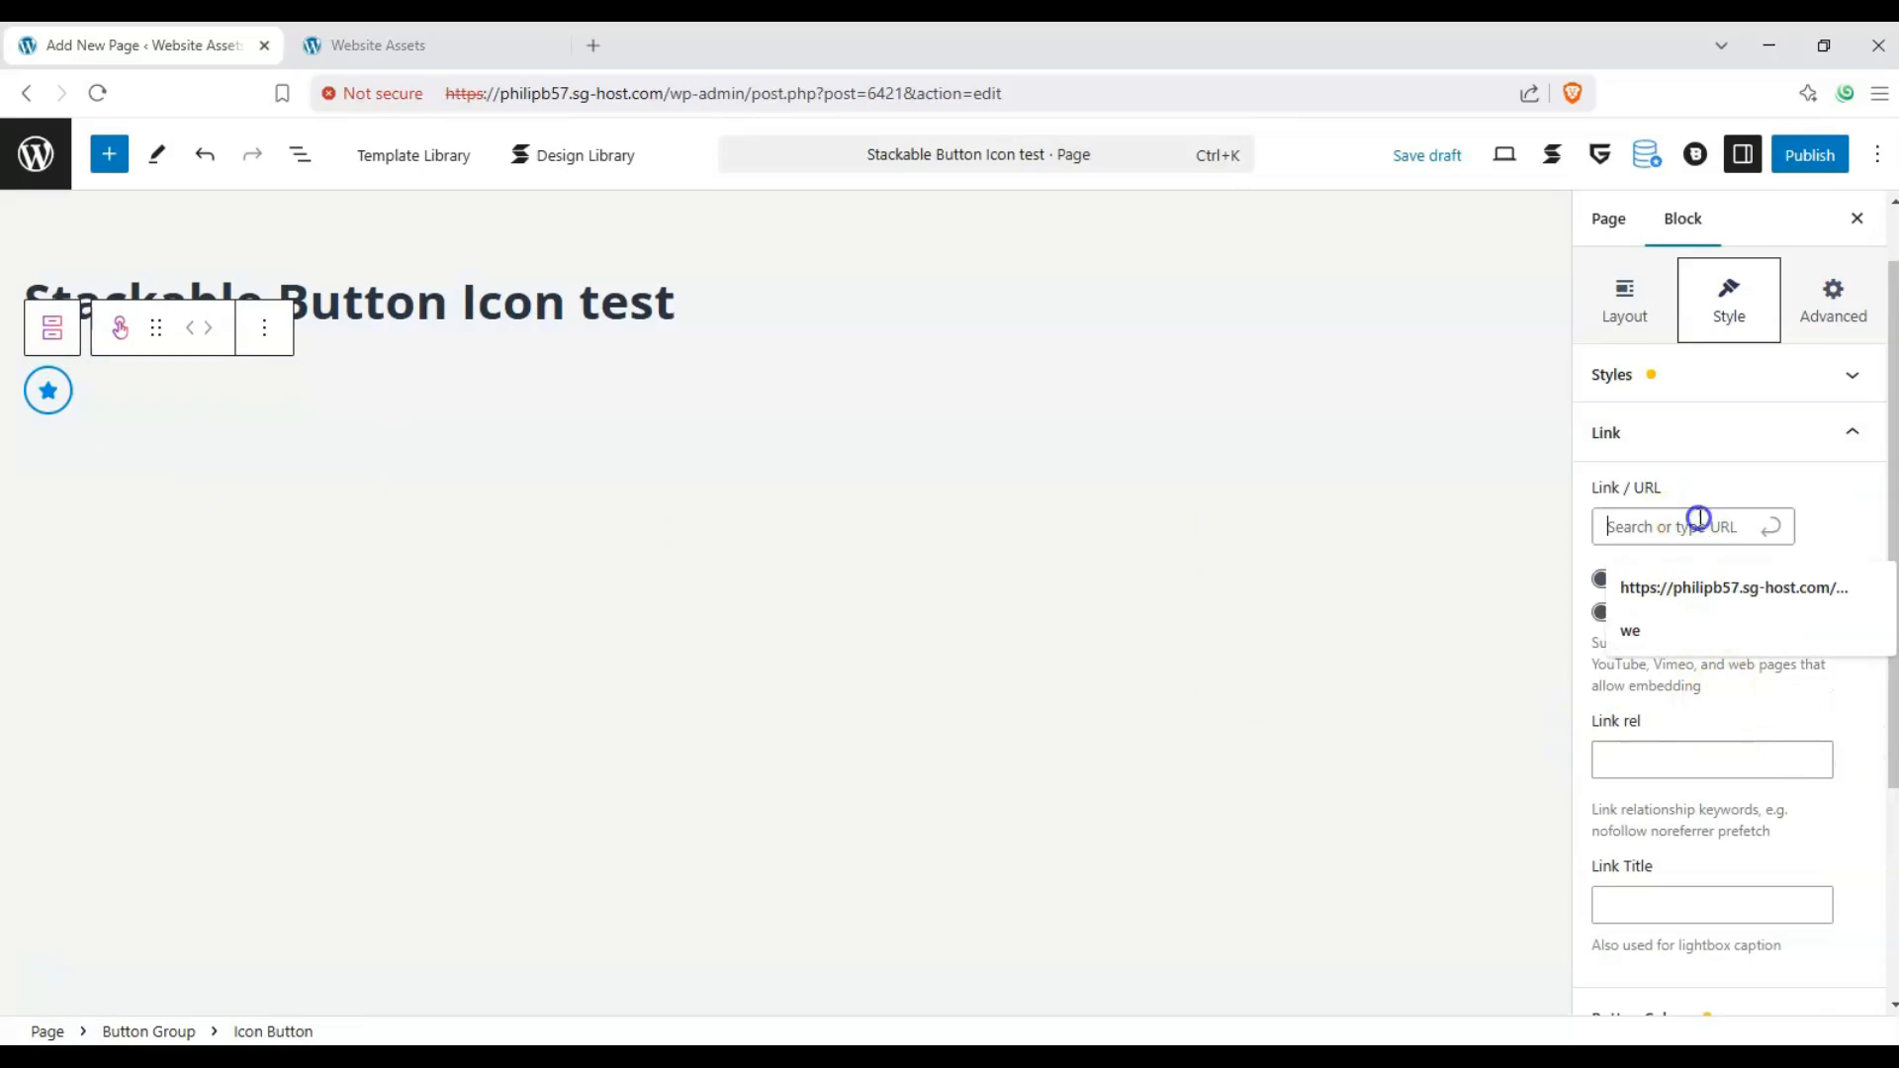
text(https://philipb57.sg-host.com/contact-us/)
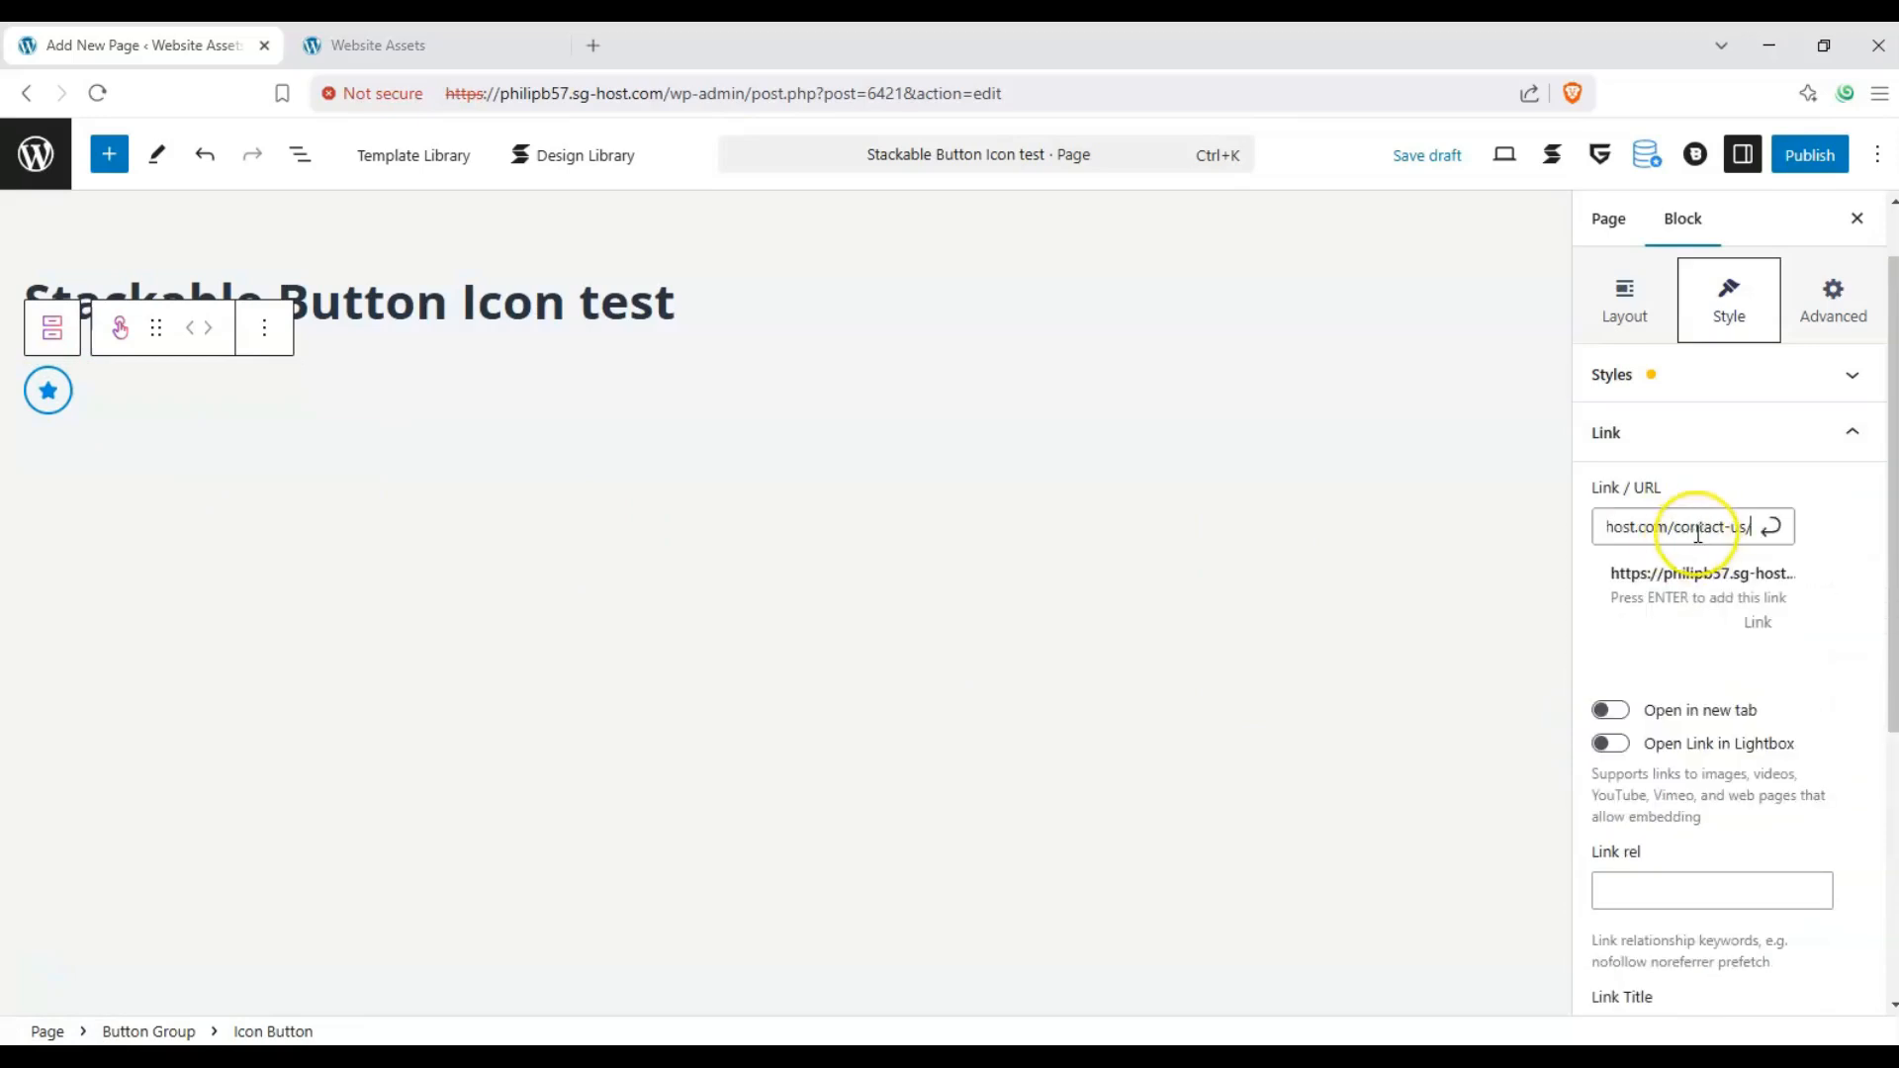
key(Return)
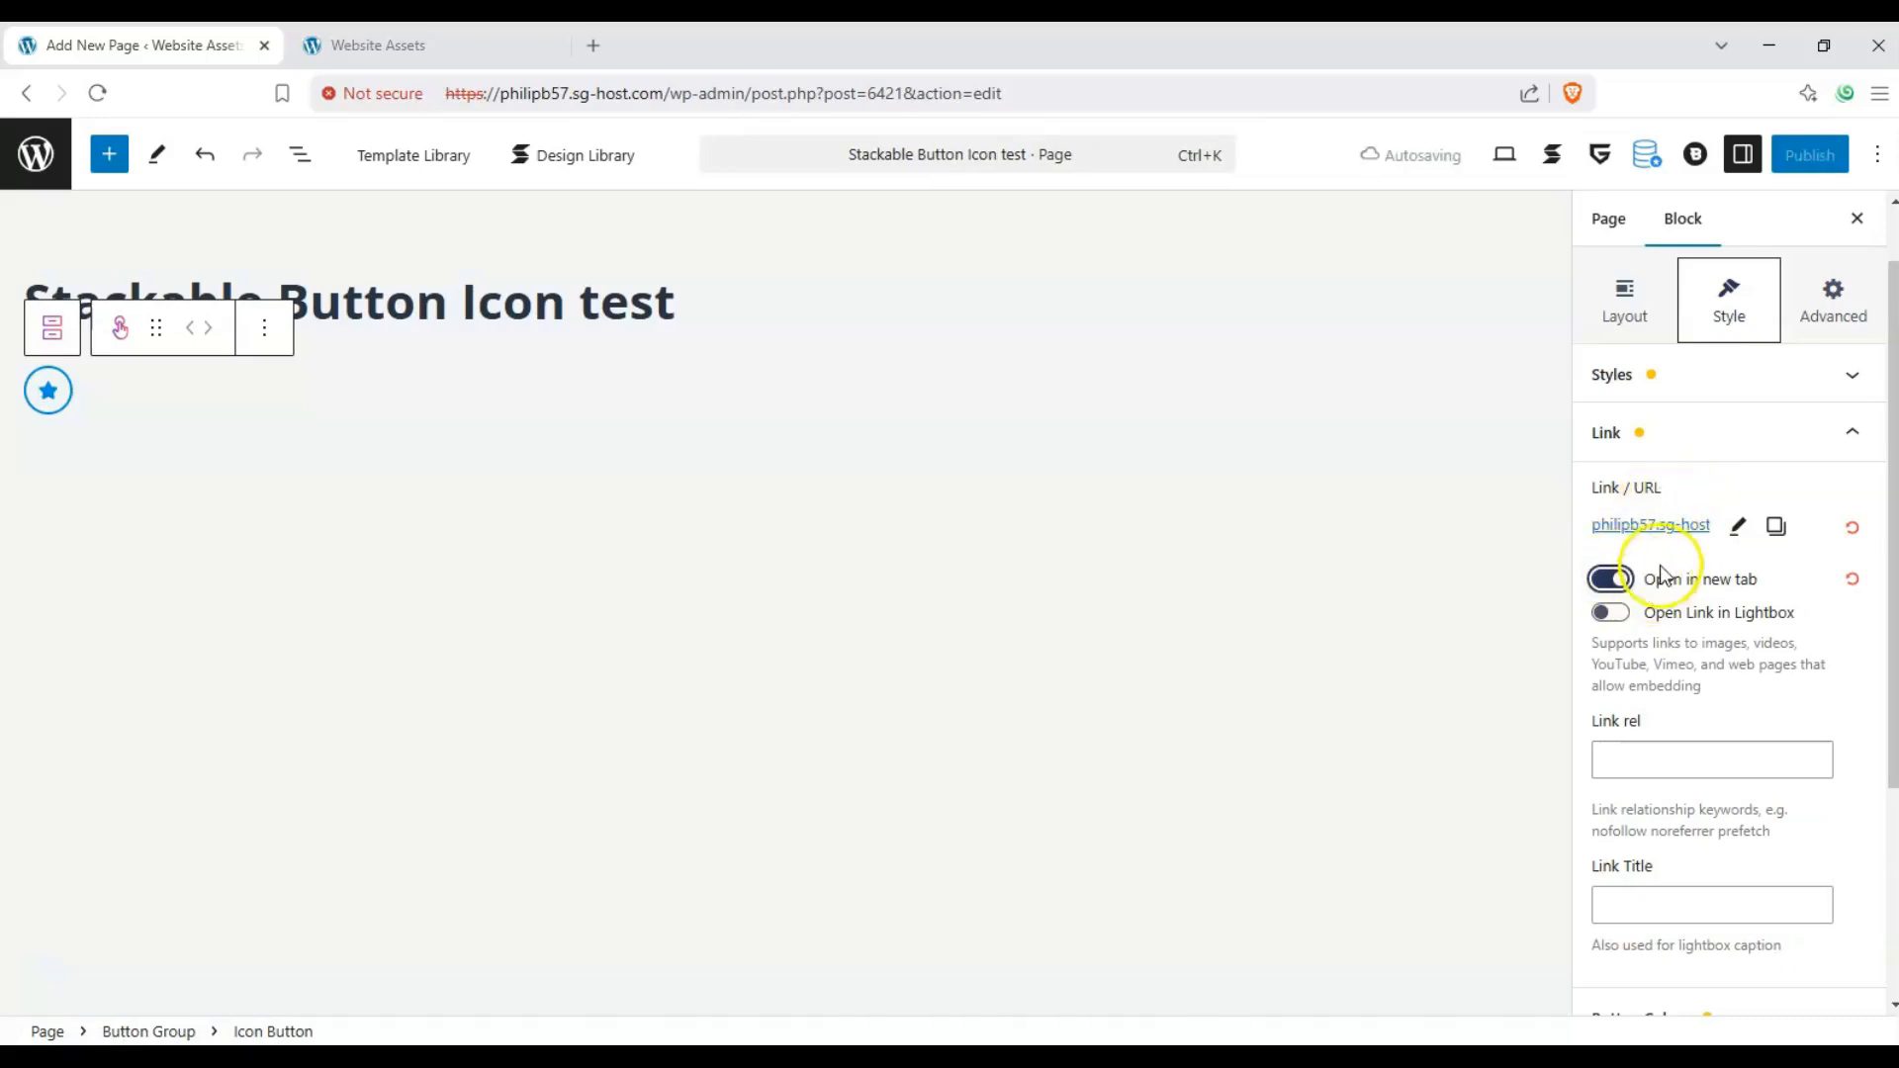
scroll(1693, 620, down, 1)
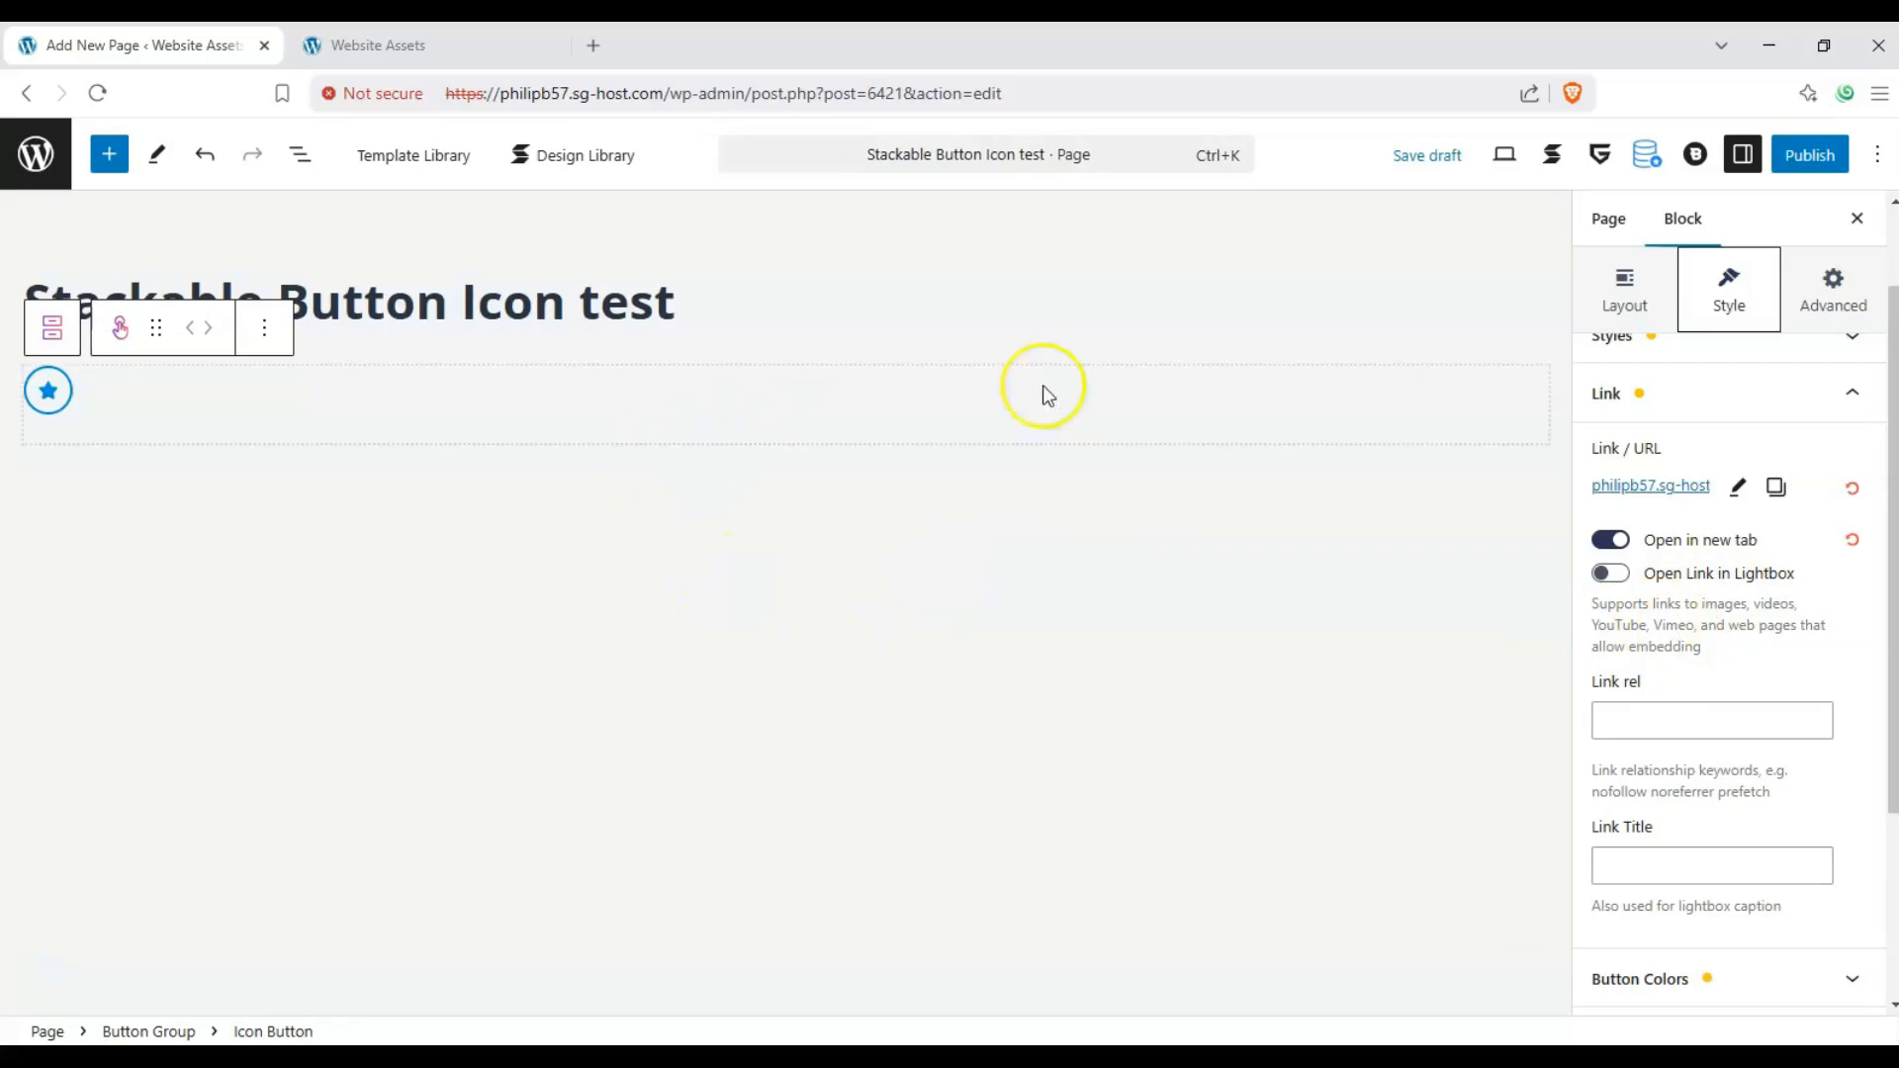
scroll(1628, 657, down, 1)
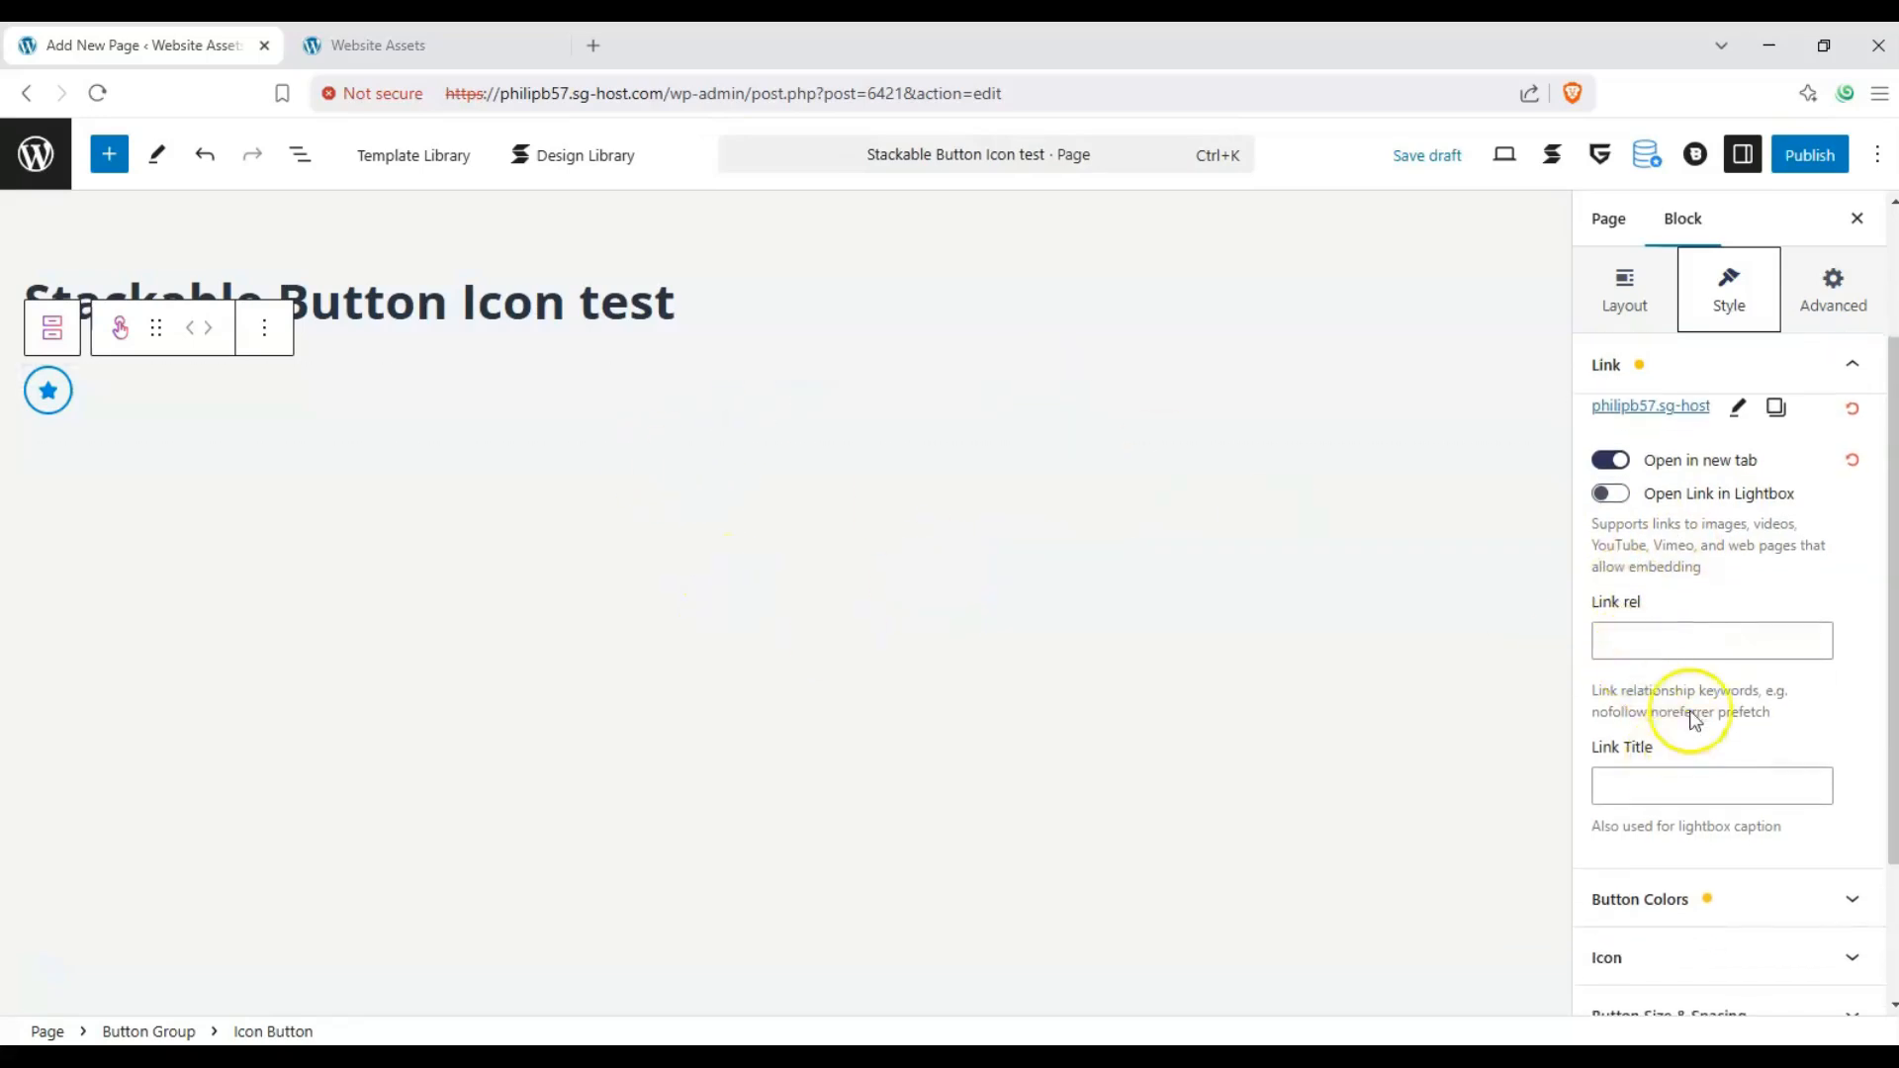
scroll(1860, 460, up, 1)
click(1846, 407)
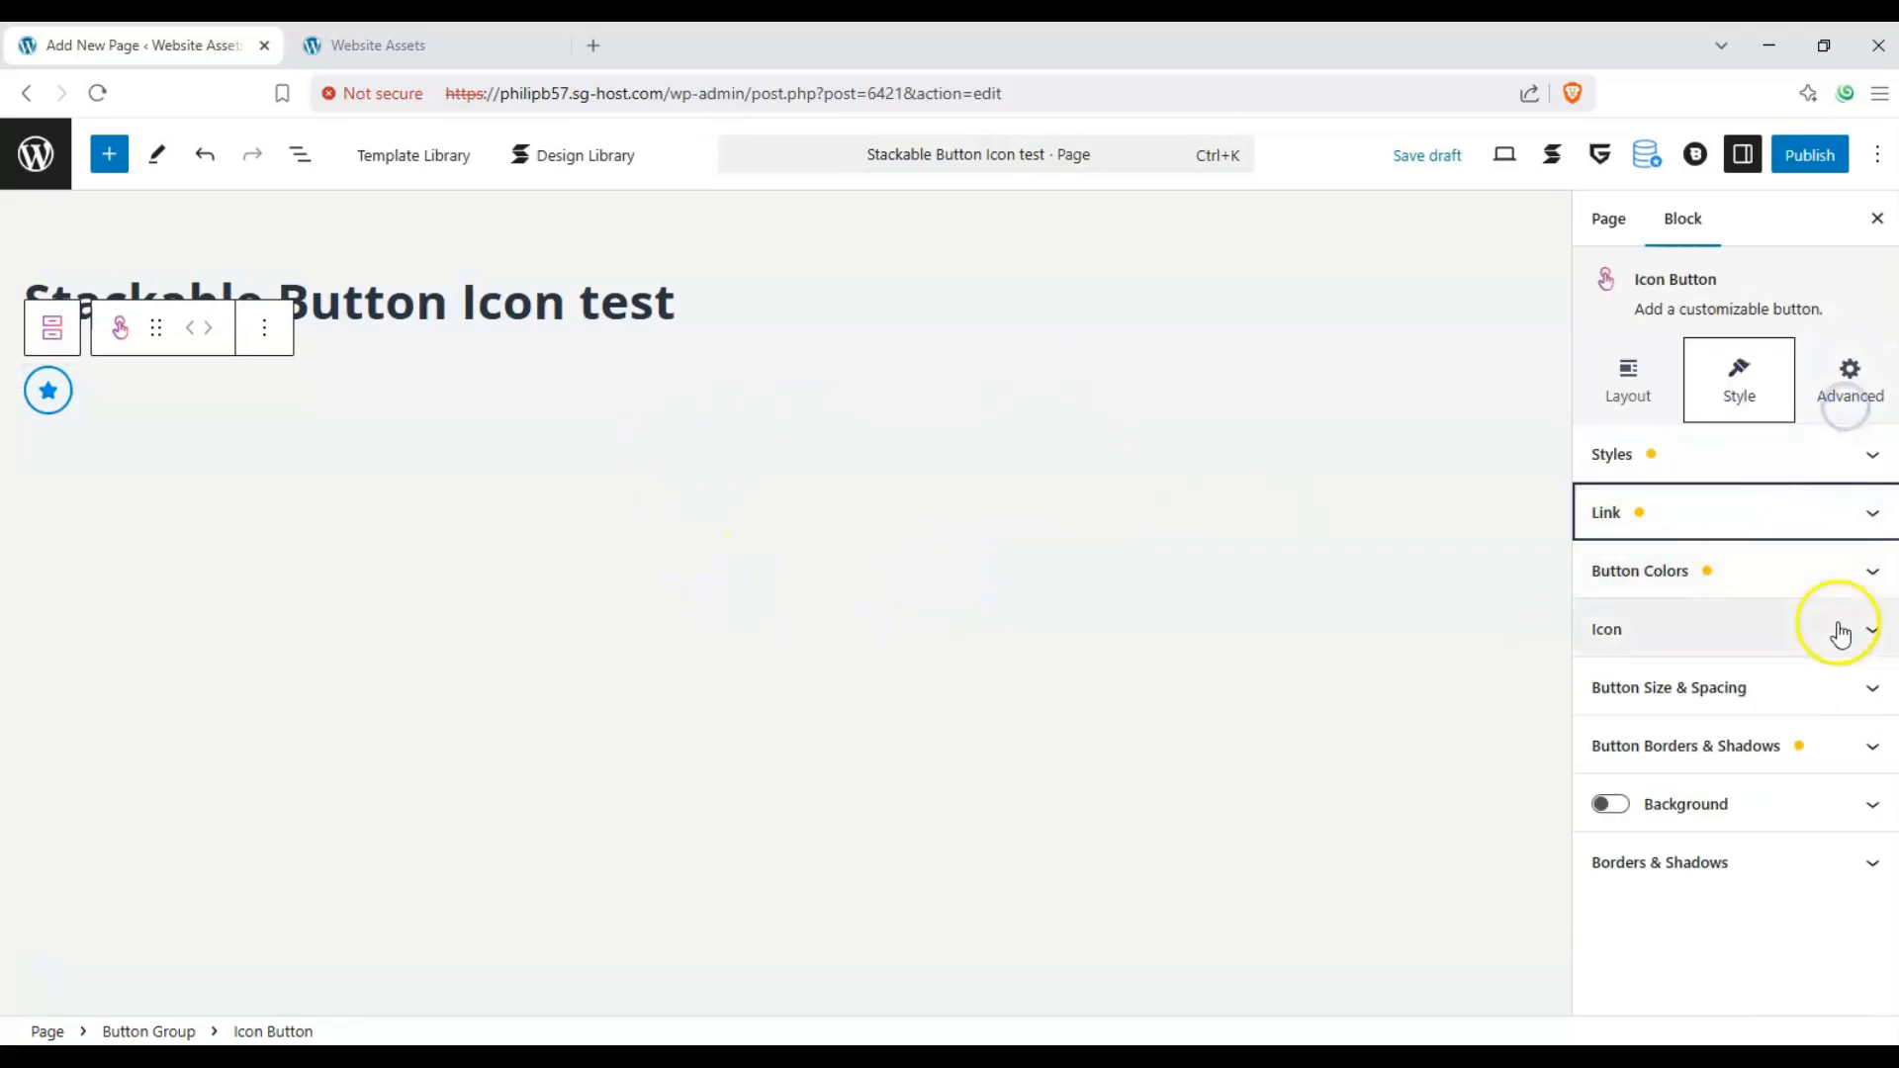
click(1863, 524)
scroll(1840, 554, up, 2)
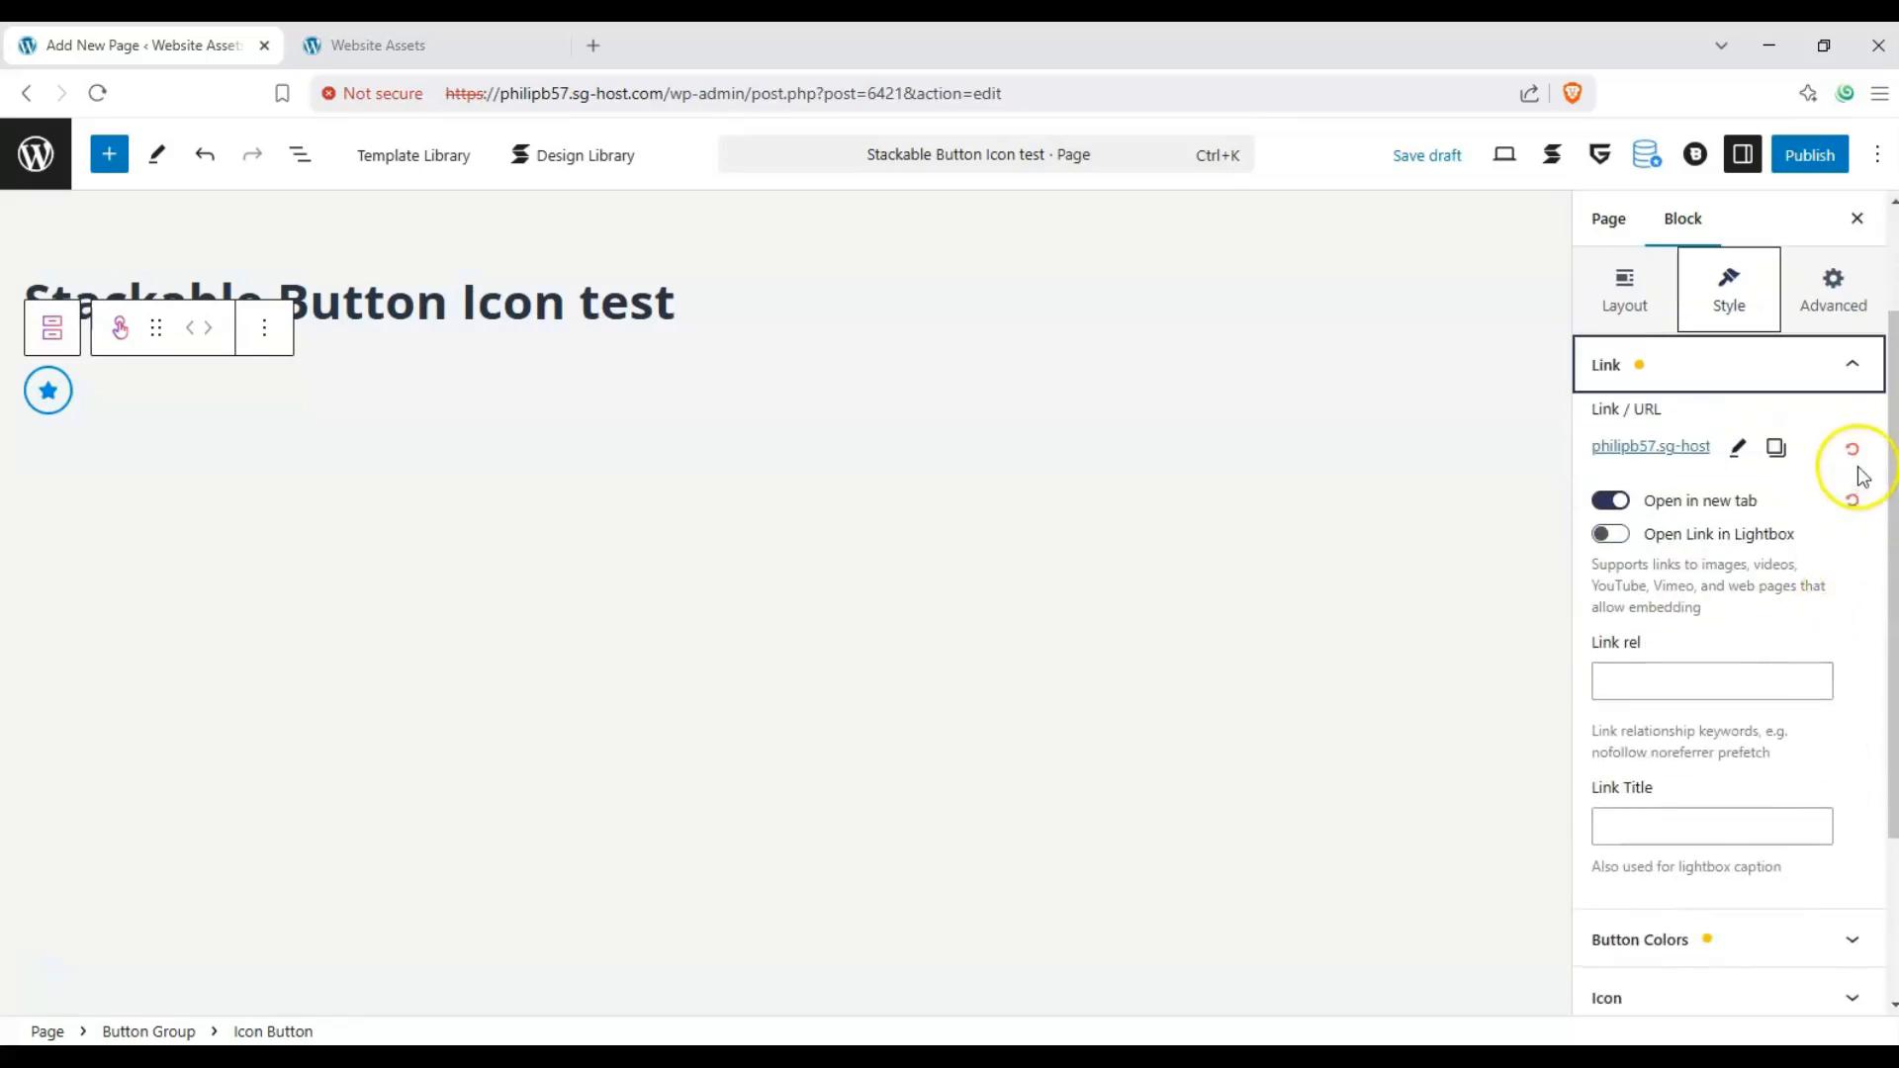
click(1851, 411)
Step: Set the icon button's hover-state button color to Vivid green cyan, and return to its normal-state color
click(1872, 583)
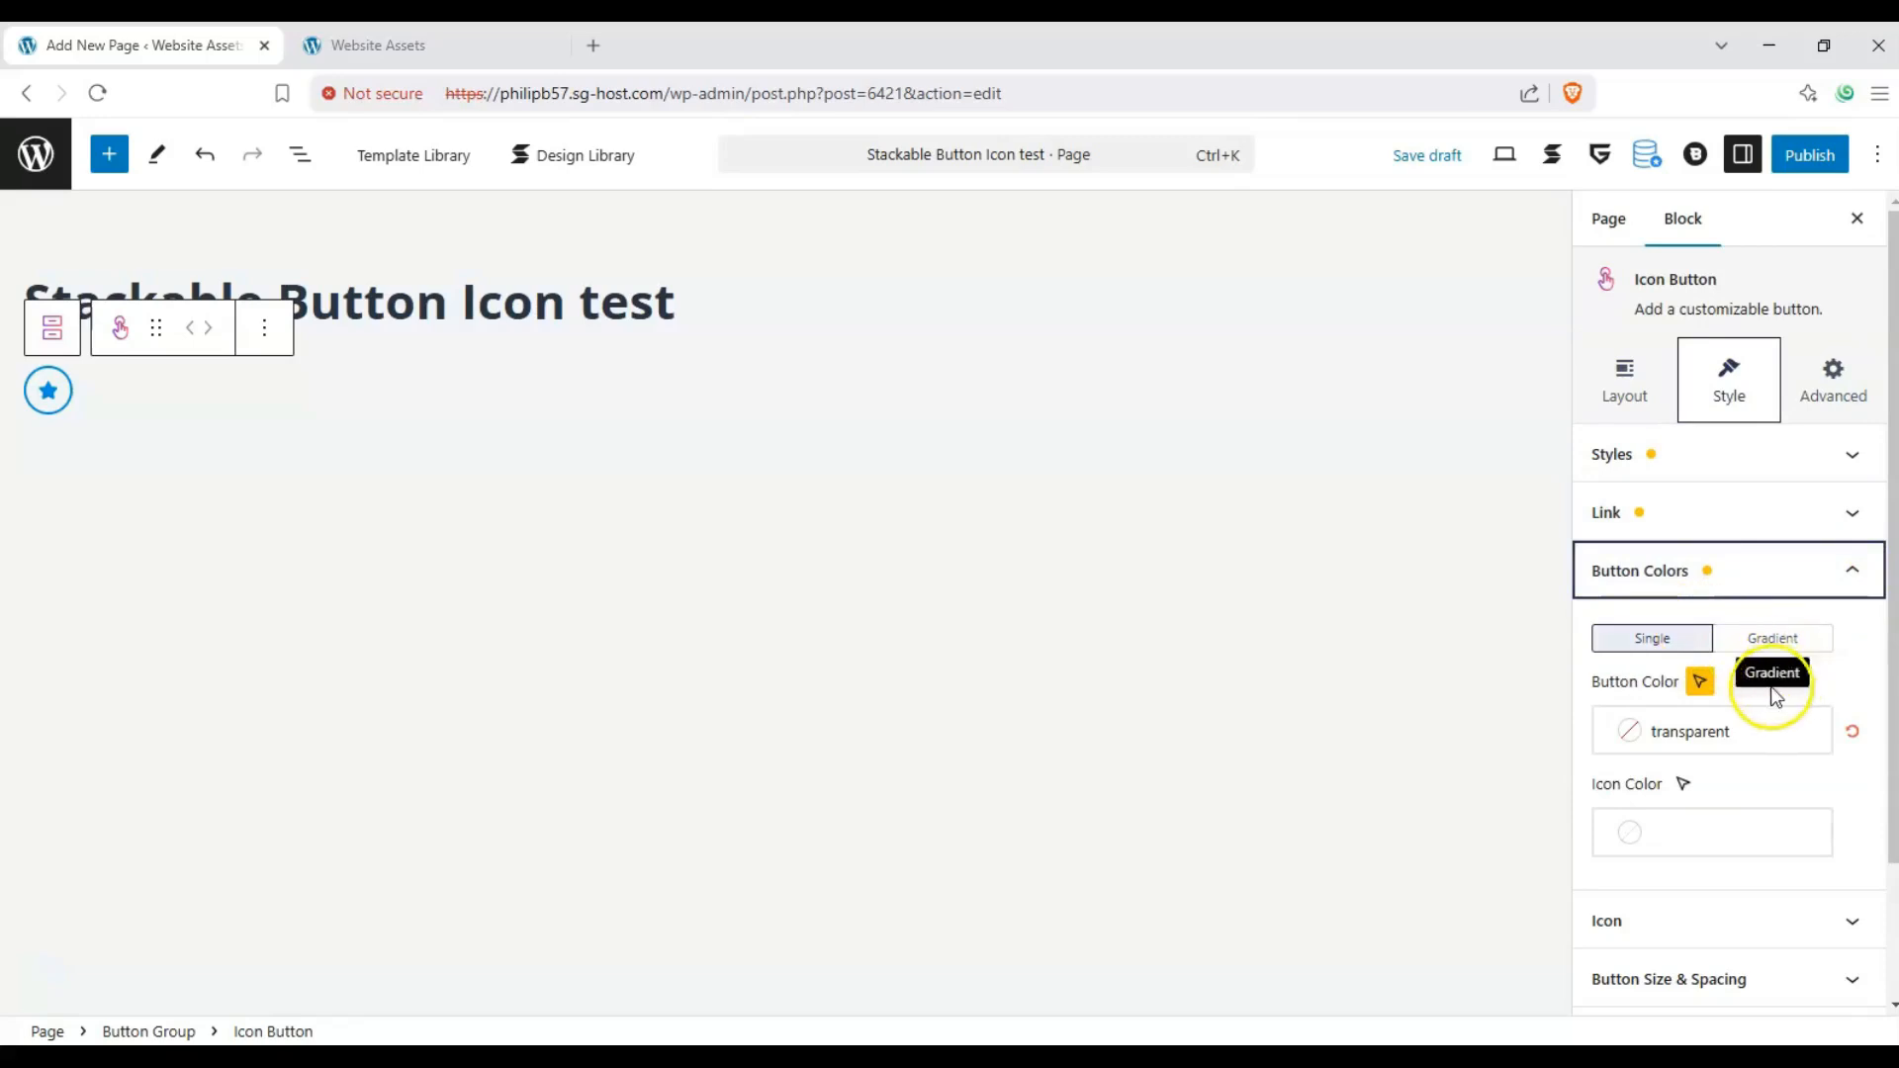
click(1697, 686)
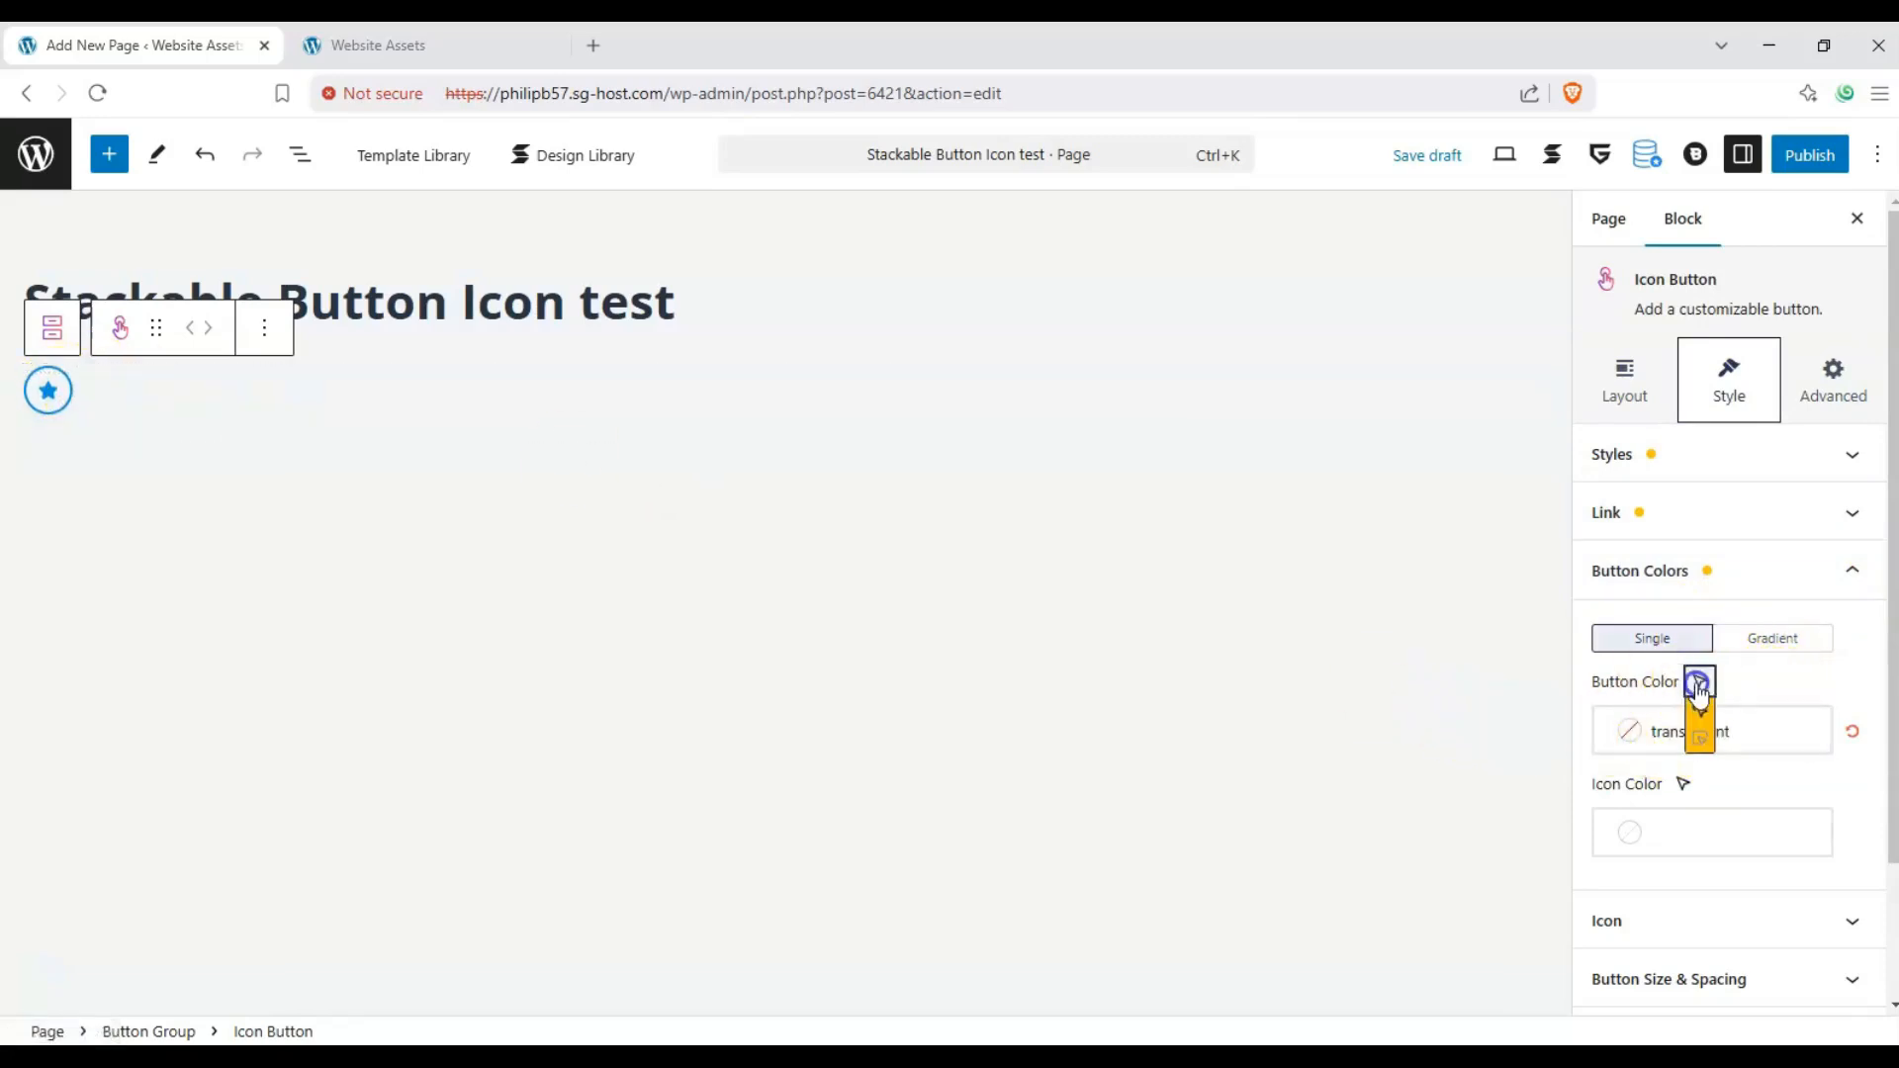
click(1699, 712)
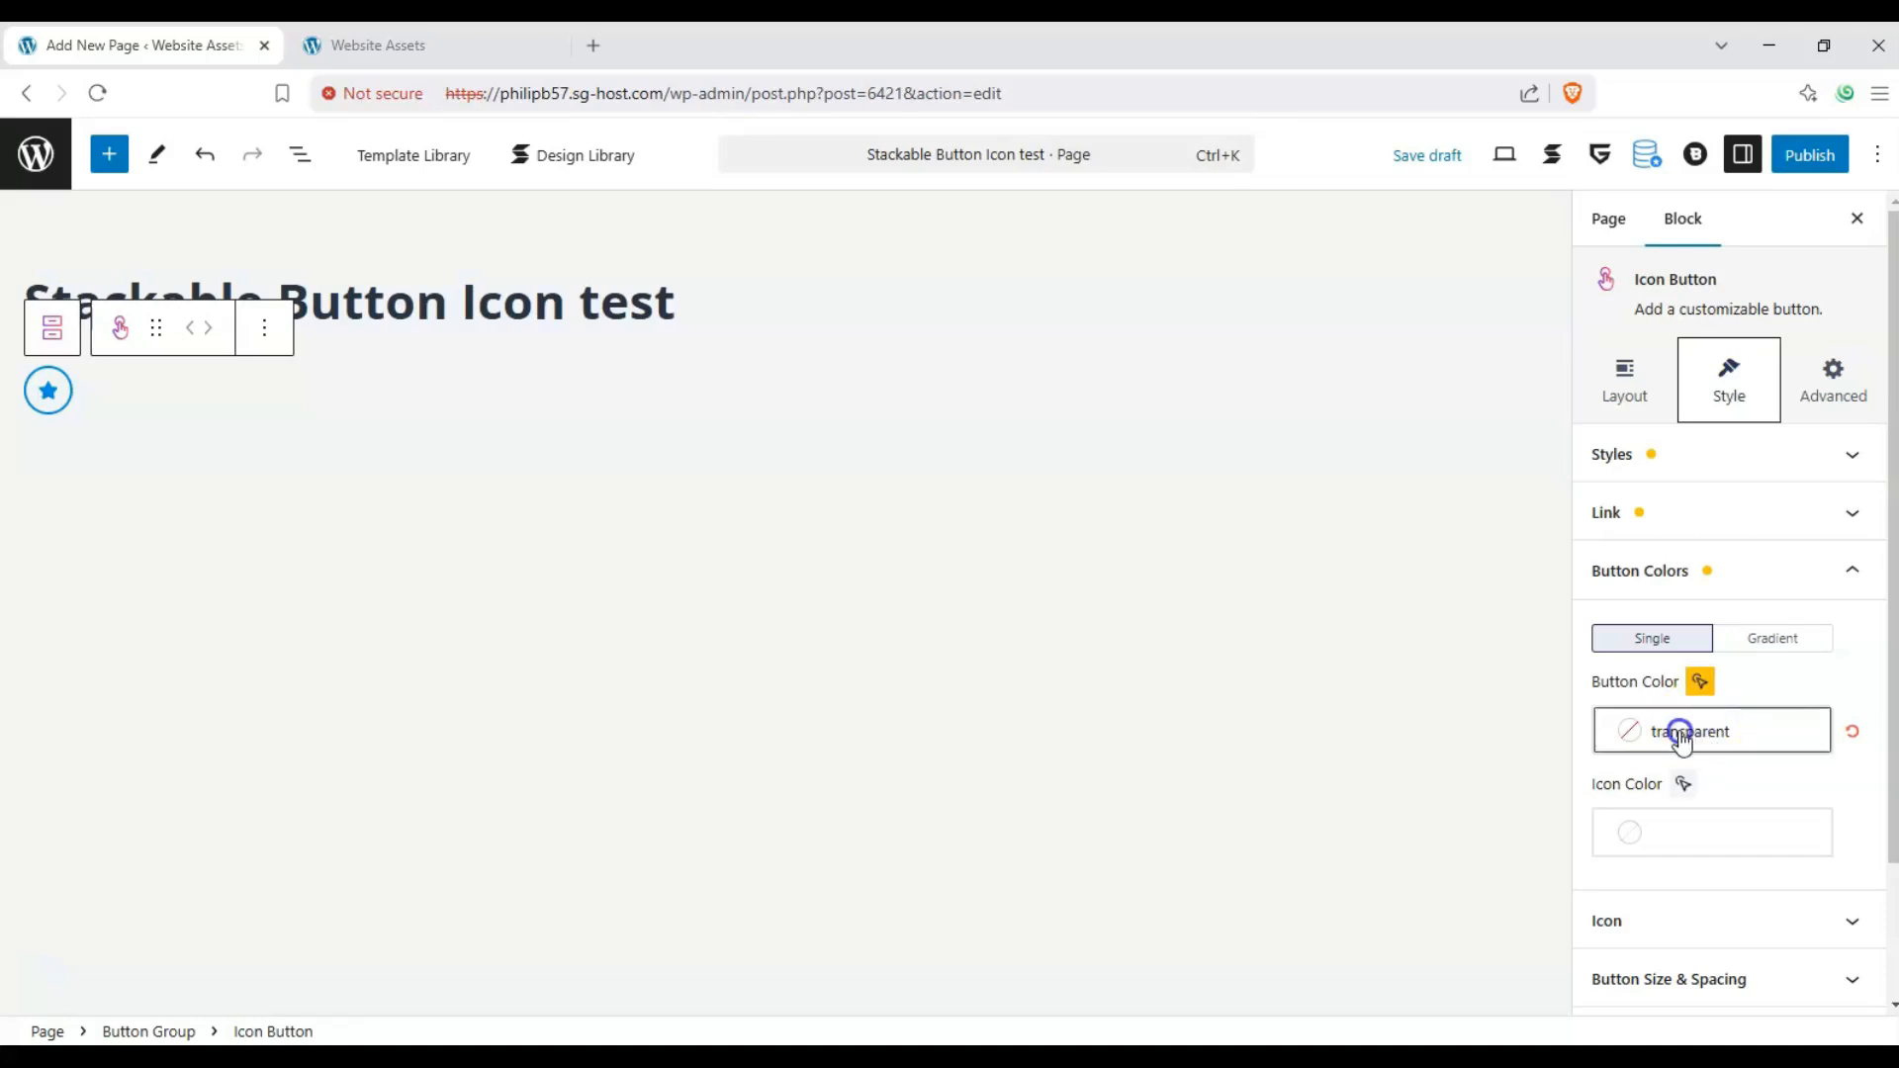
click(1678, 730)
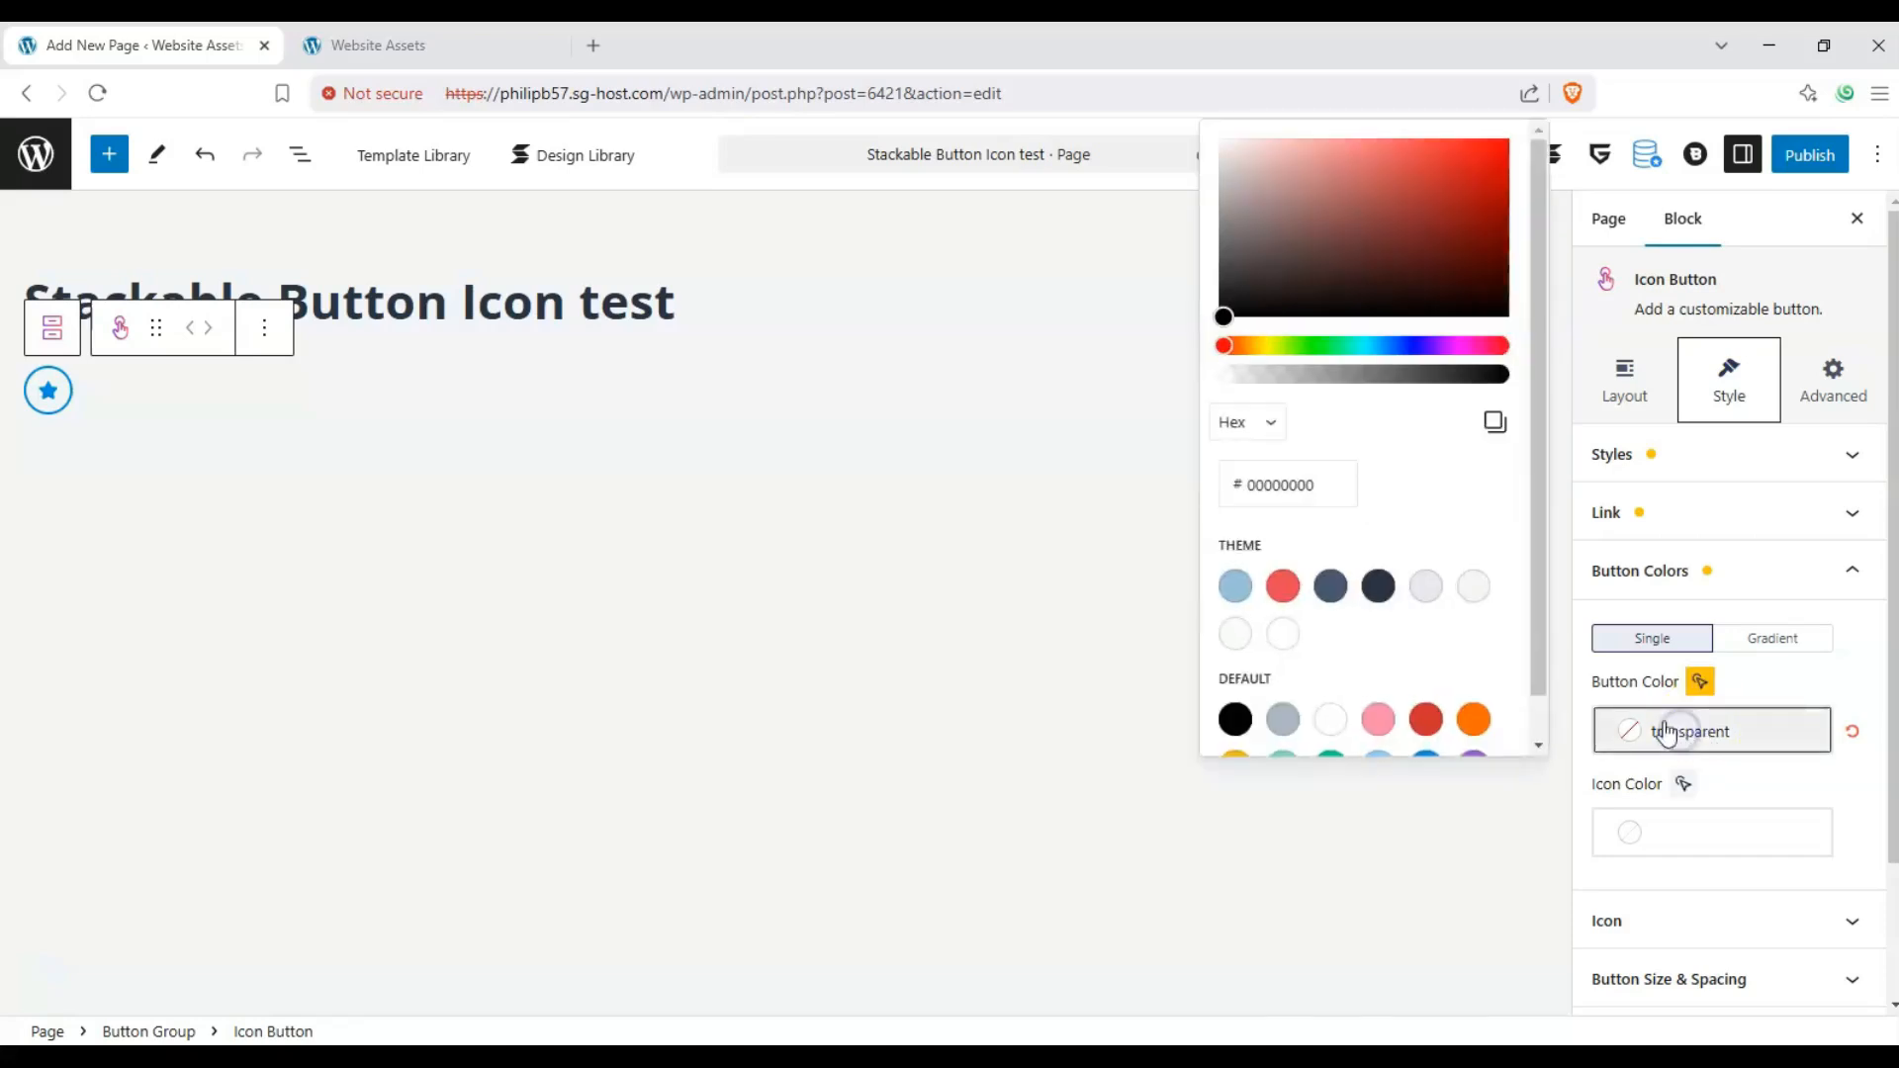
click(1332, 758)
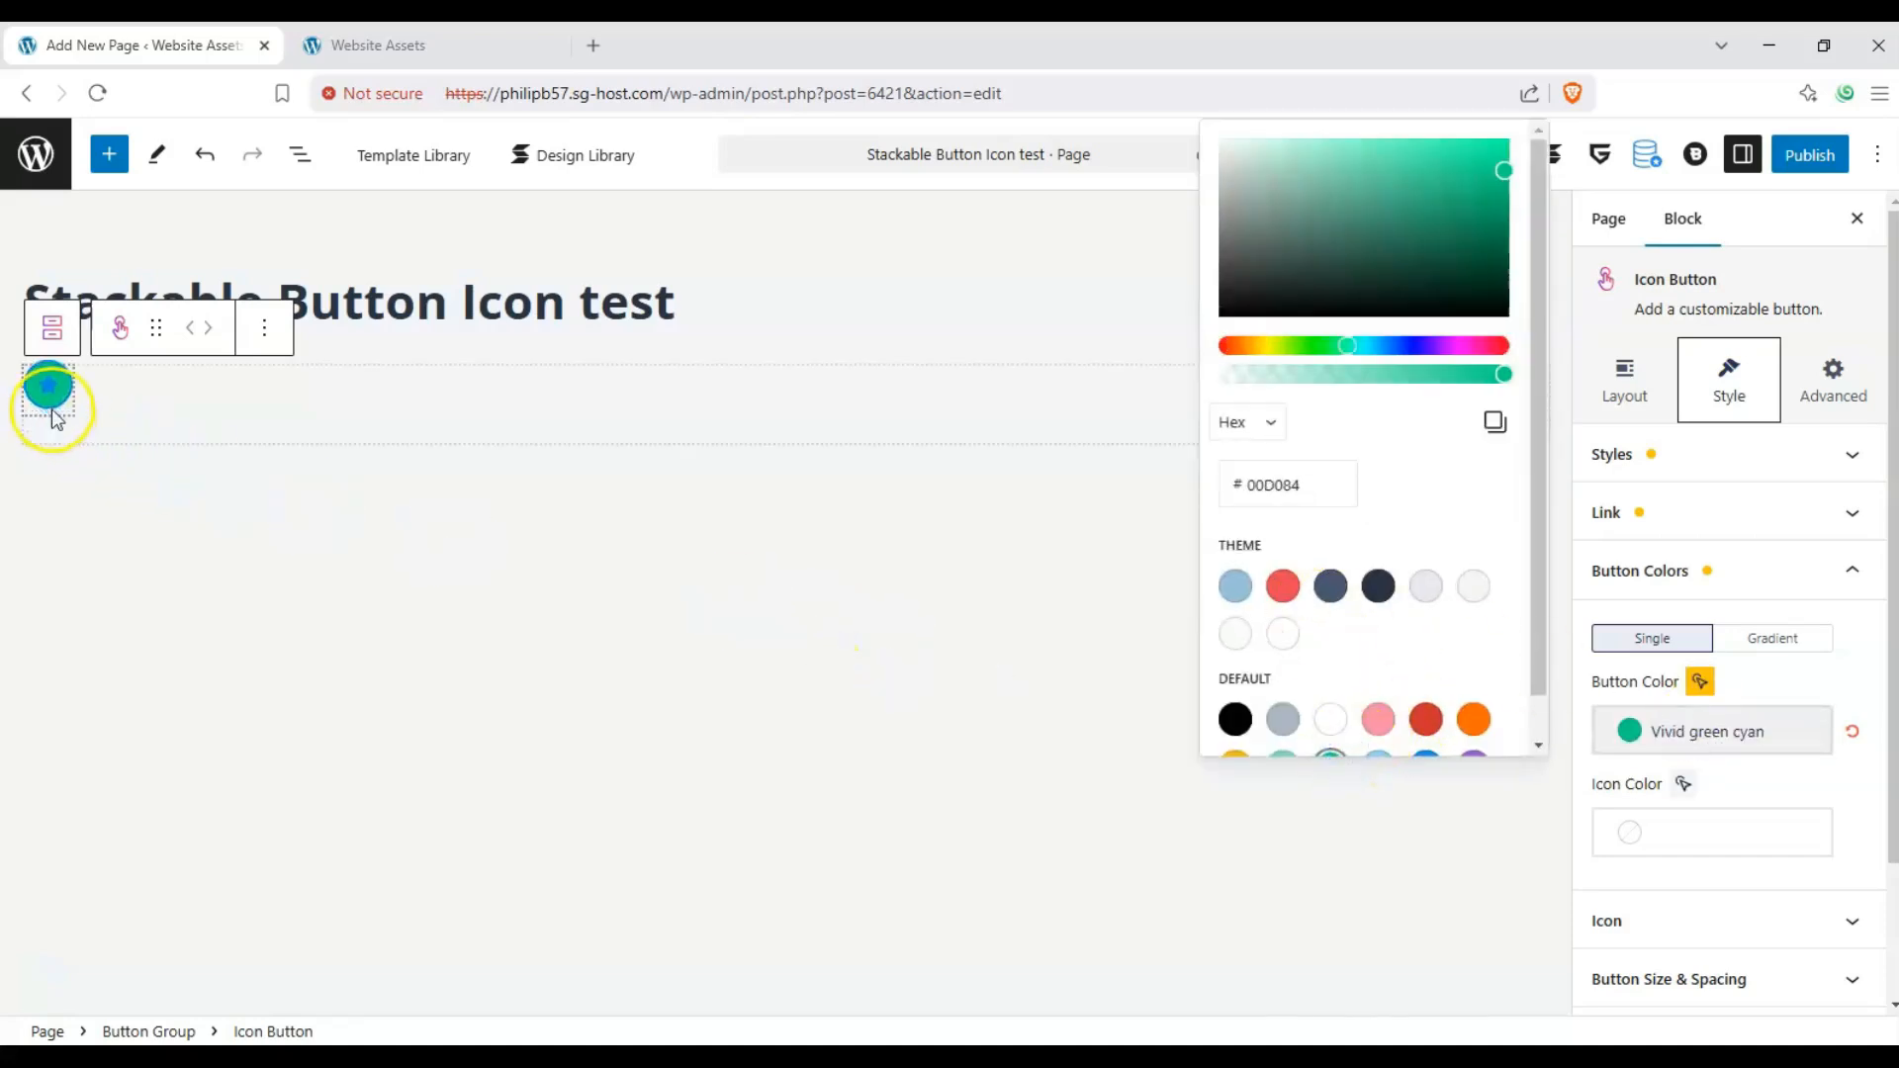
click(1697, 677)
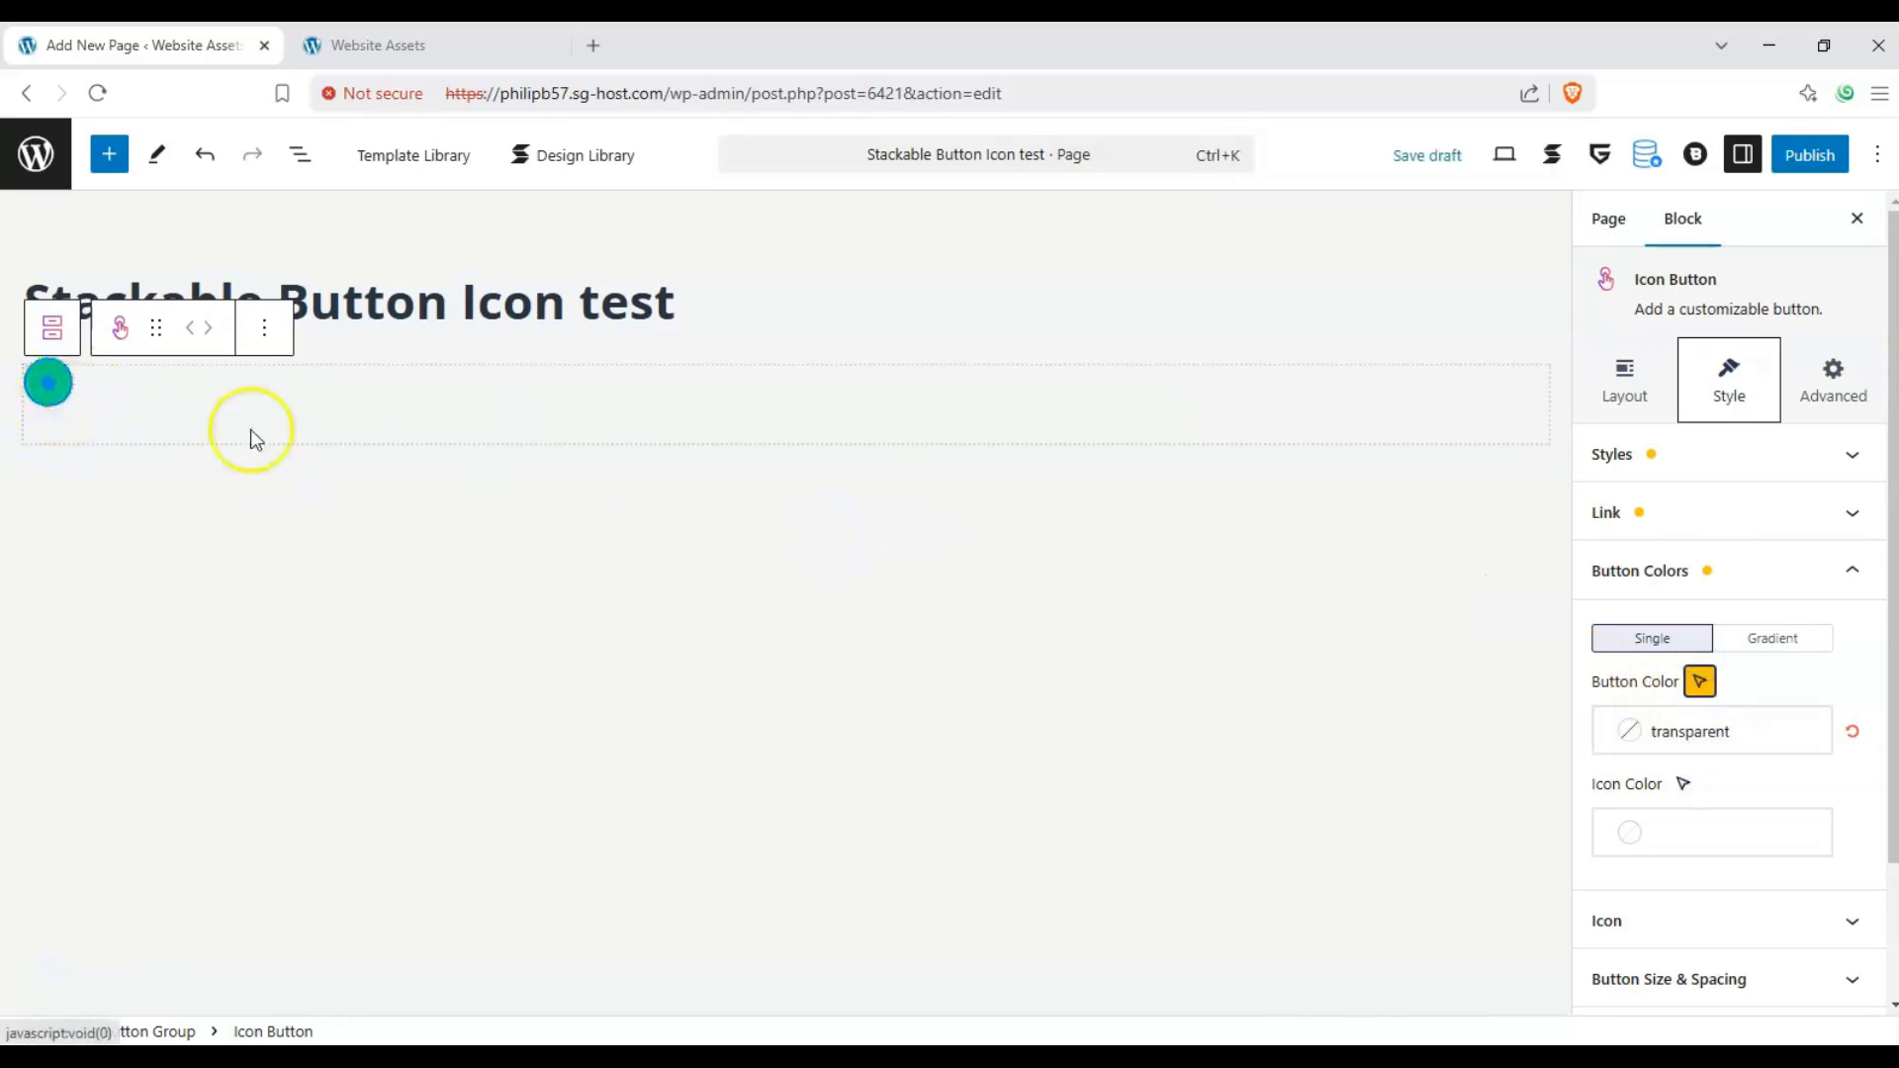
Step: Set the star's normal-state icon color to Vivid red
click(1710, 837)
click(1445, 774)
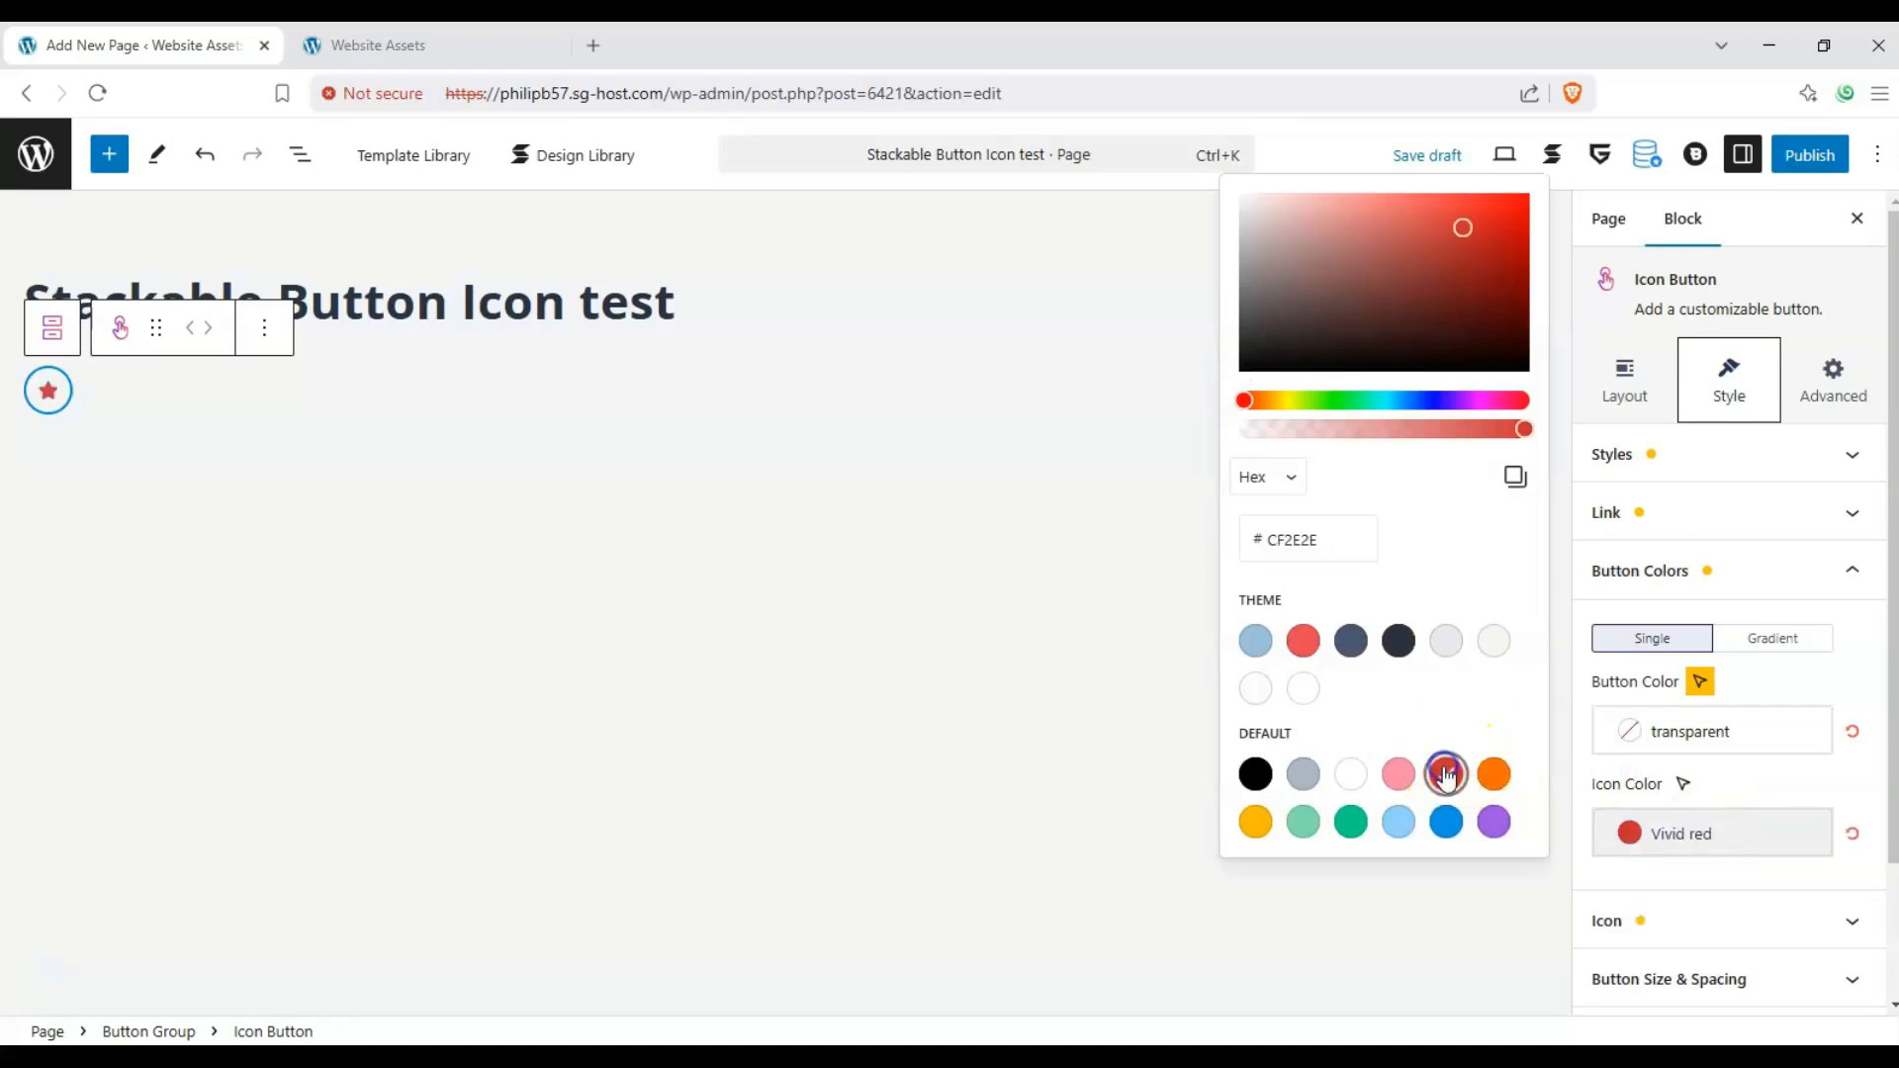
click(1805, 779)
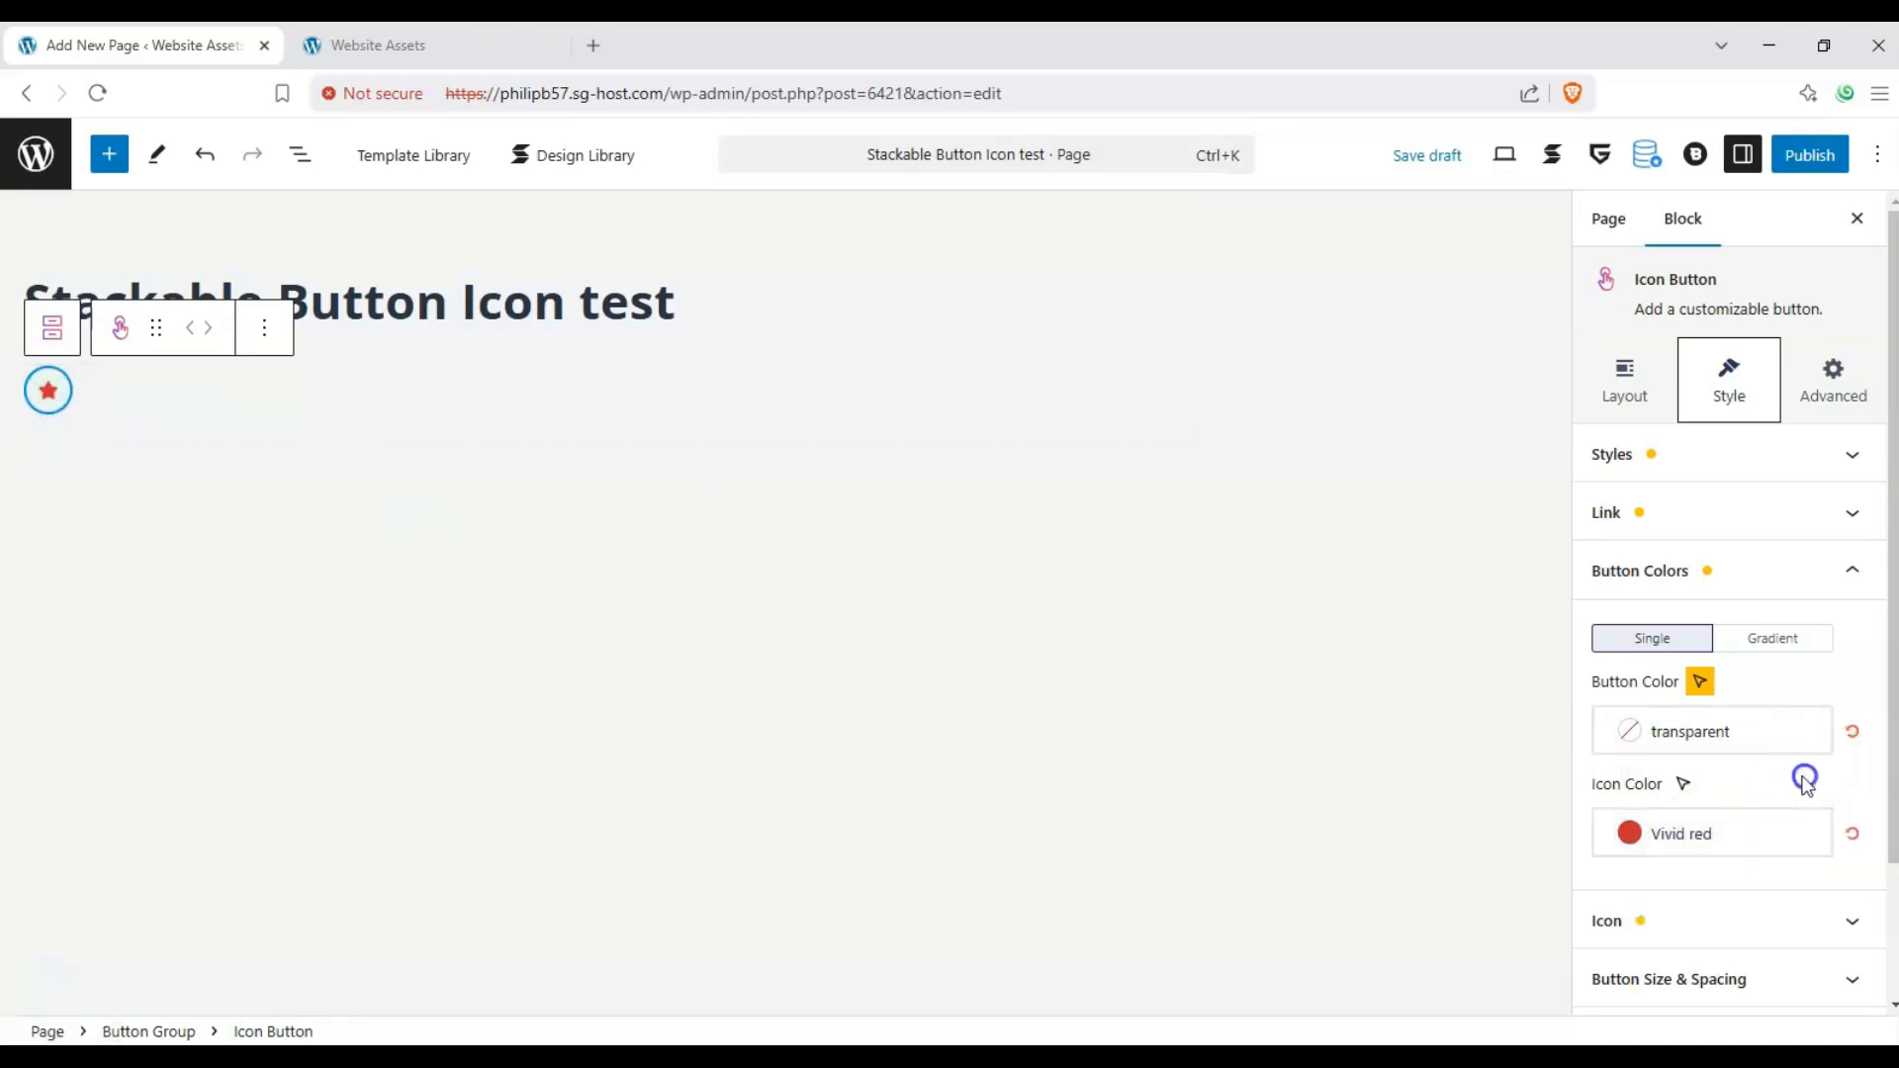
scroll(1805, 782, down, 2)
scroll(1780, 762, up, 1)
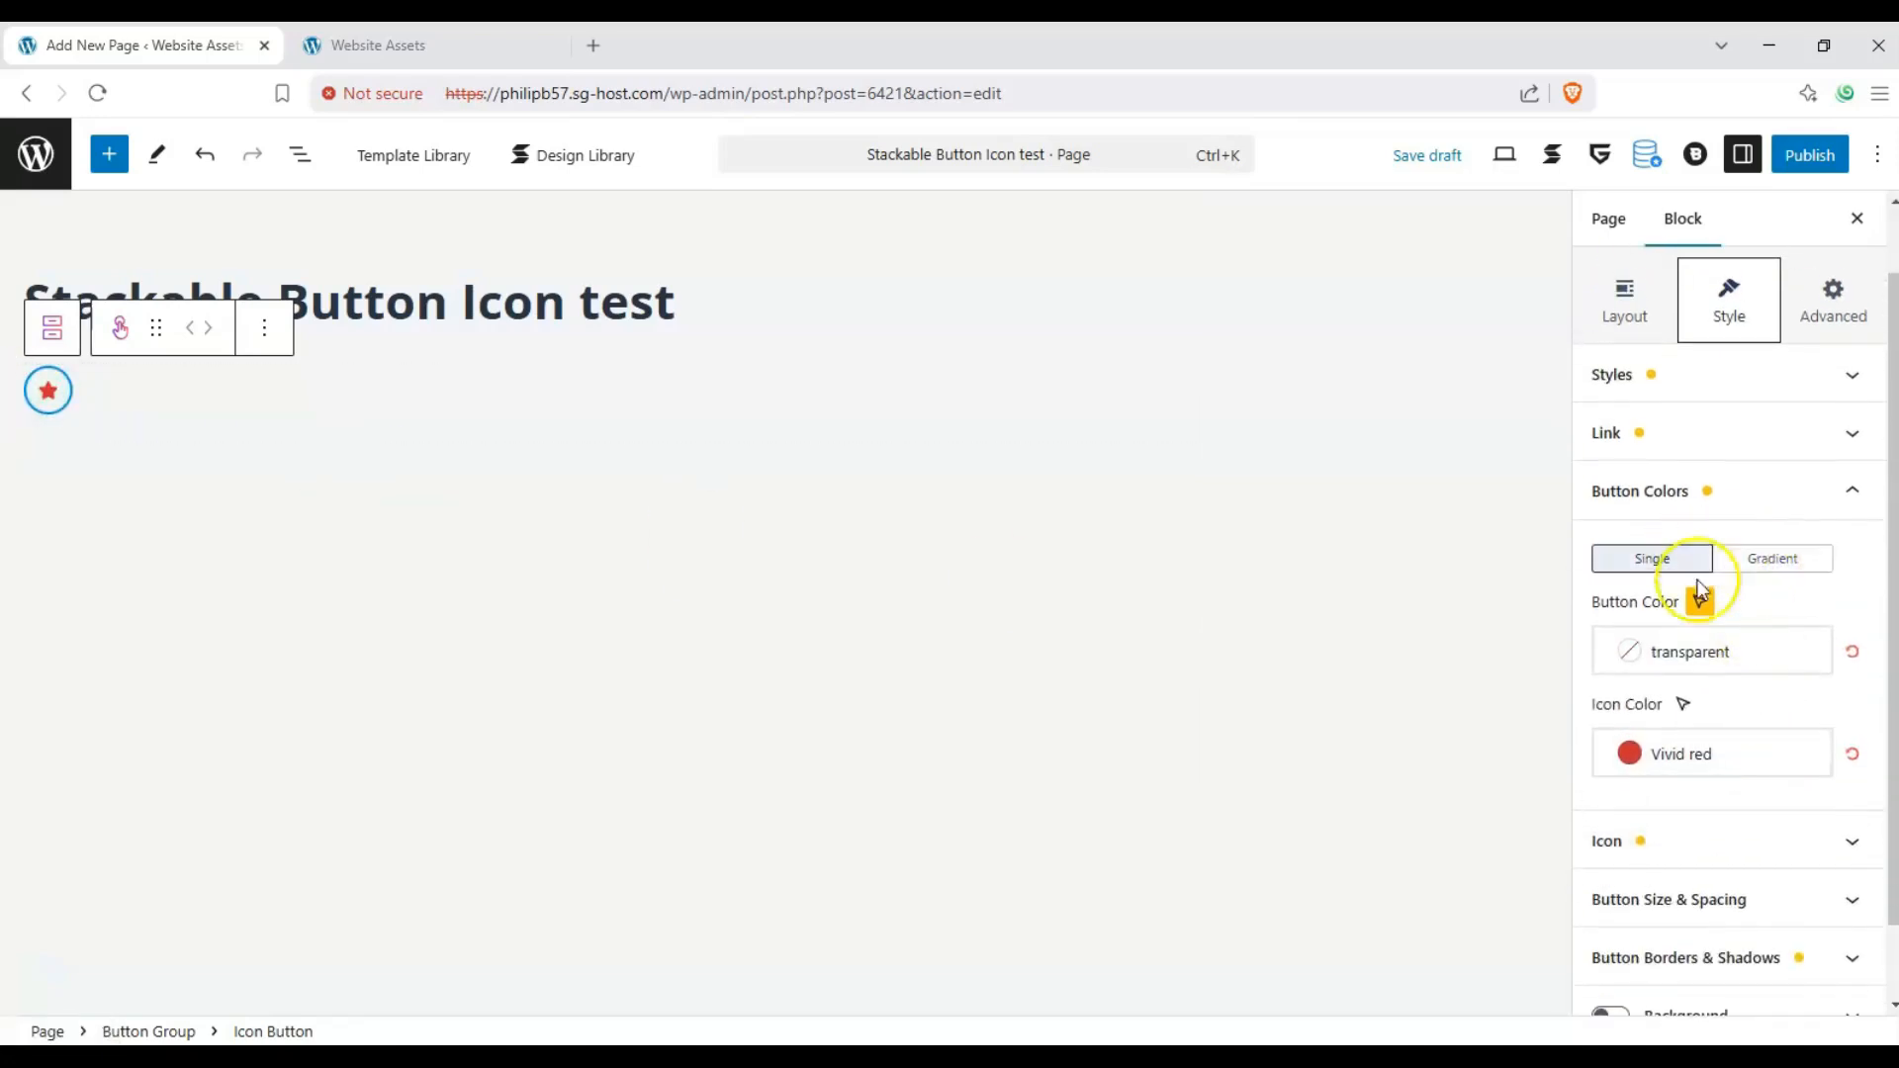
click(1810, 503)
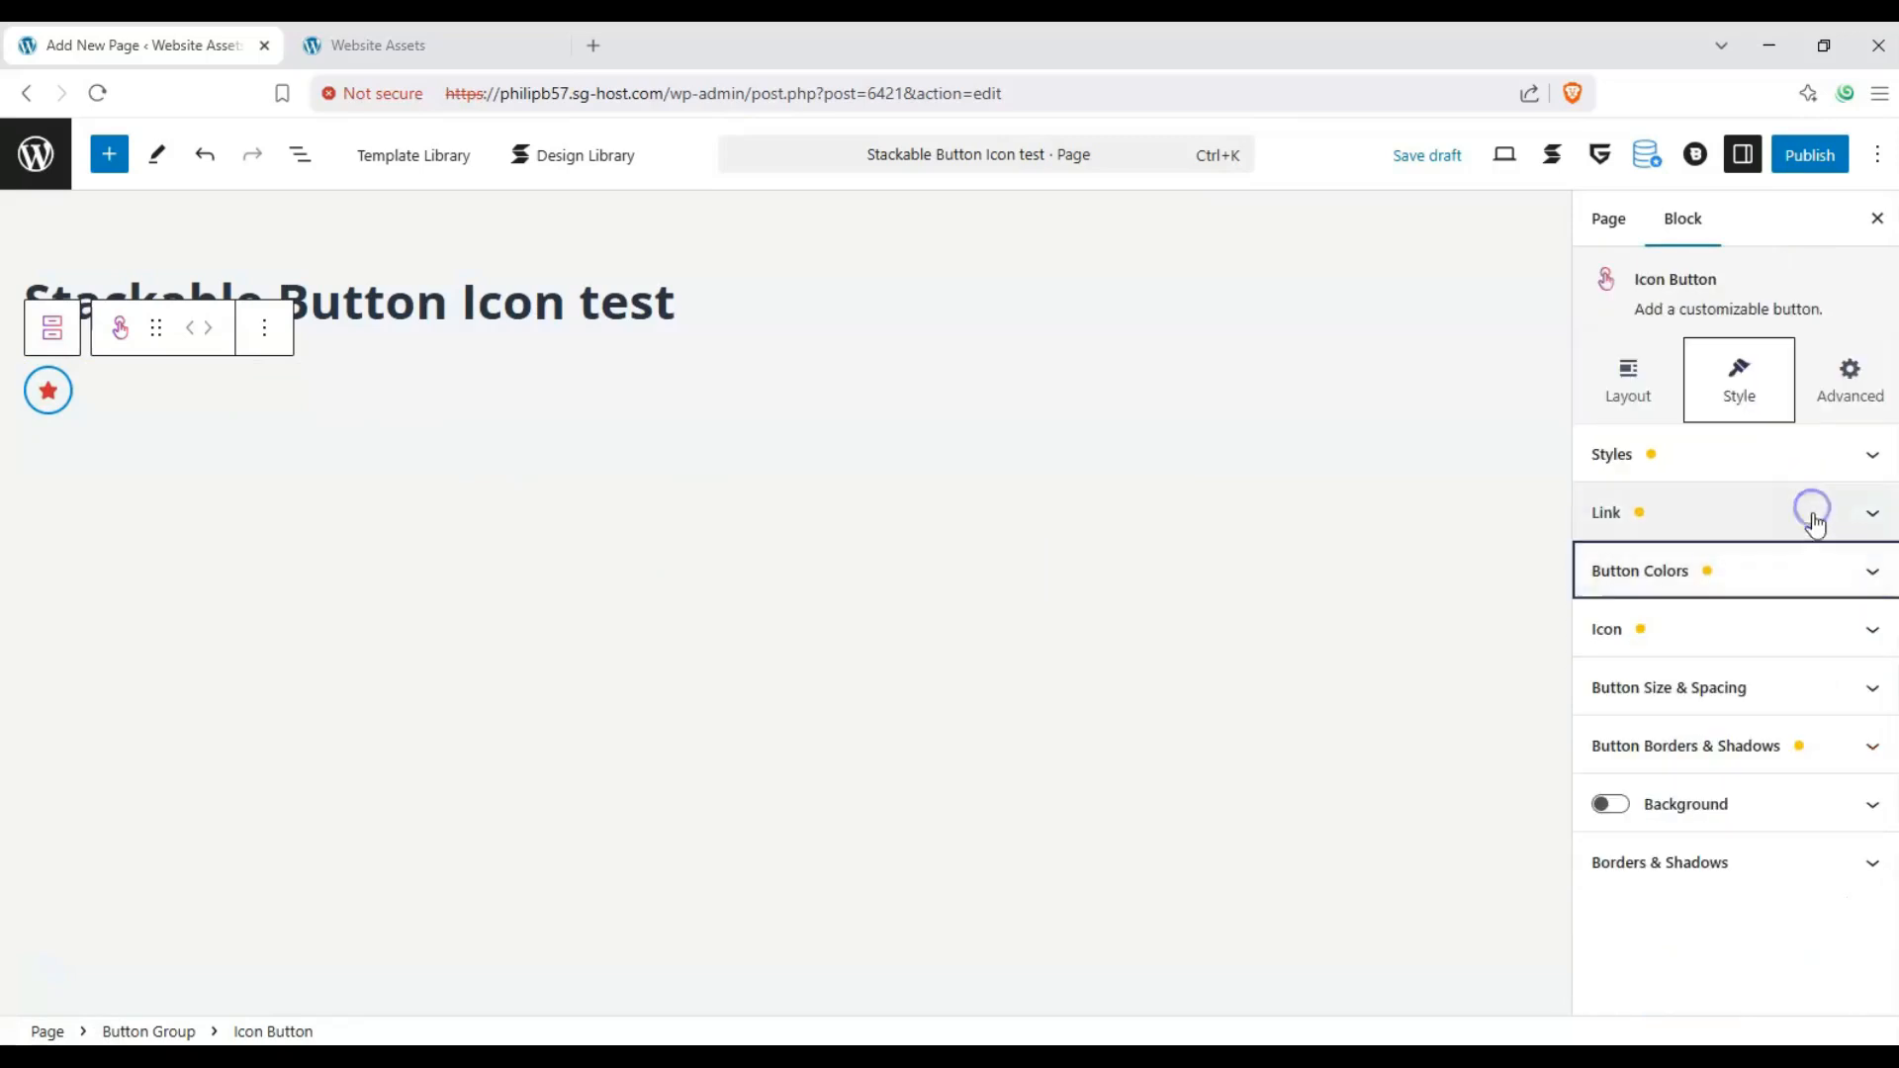
Step: Set the star icon's size to 36, its opacity to 0.9 and its rotation to 148
click(1869, 631)
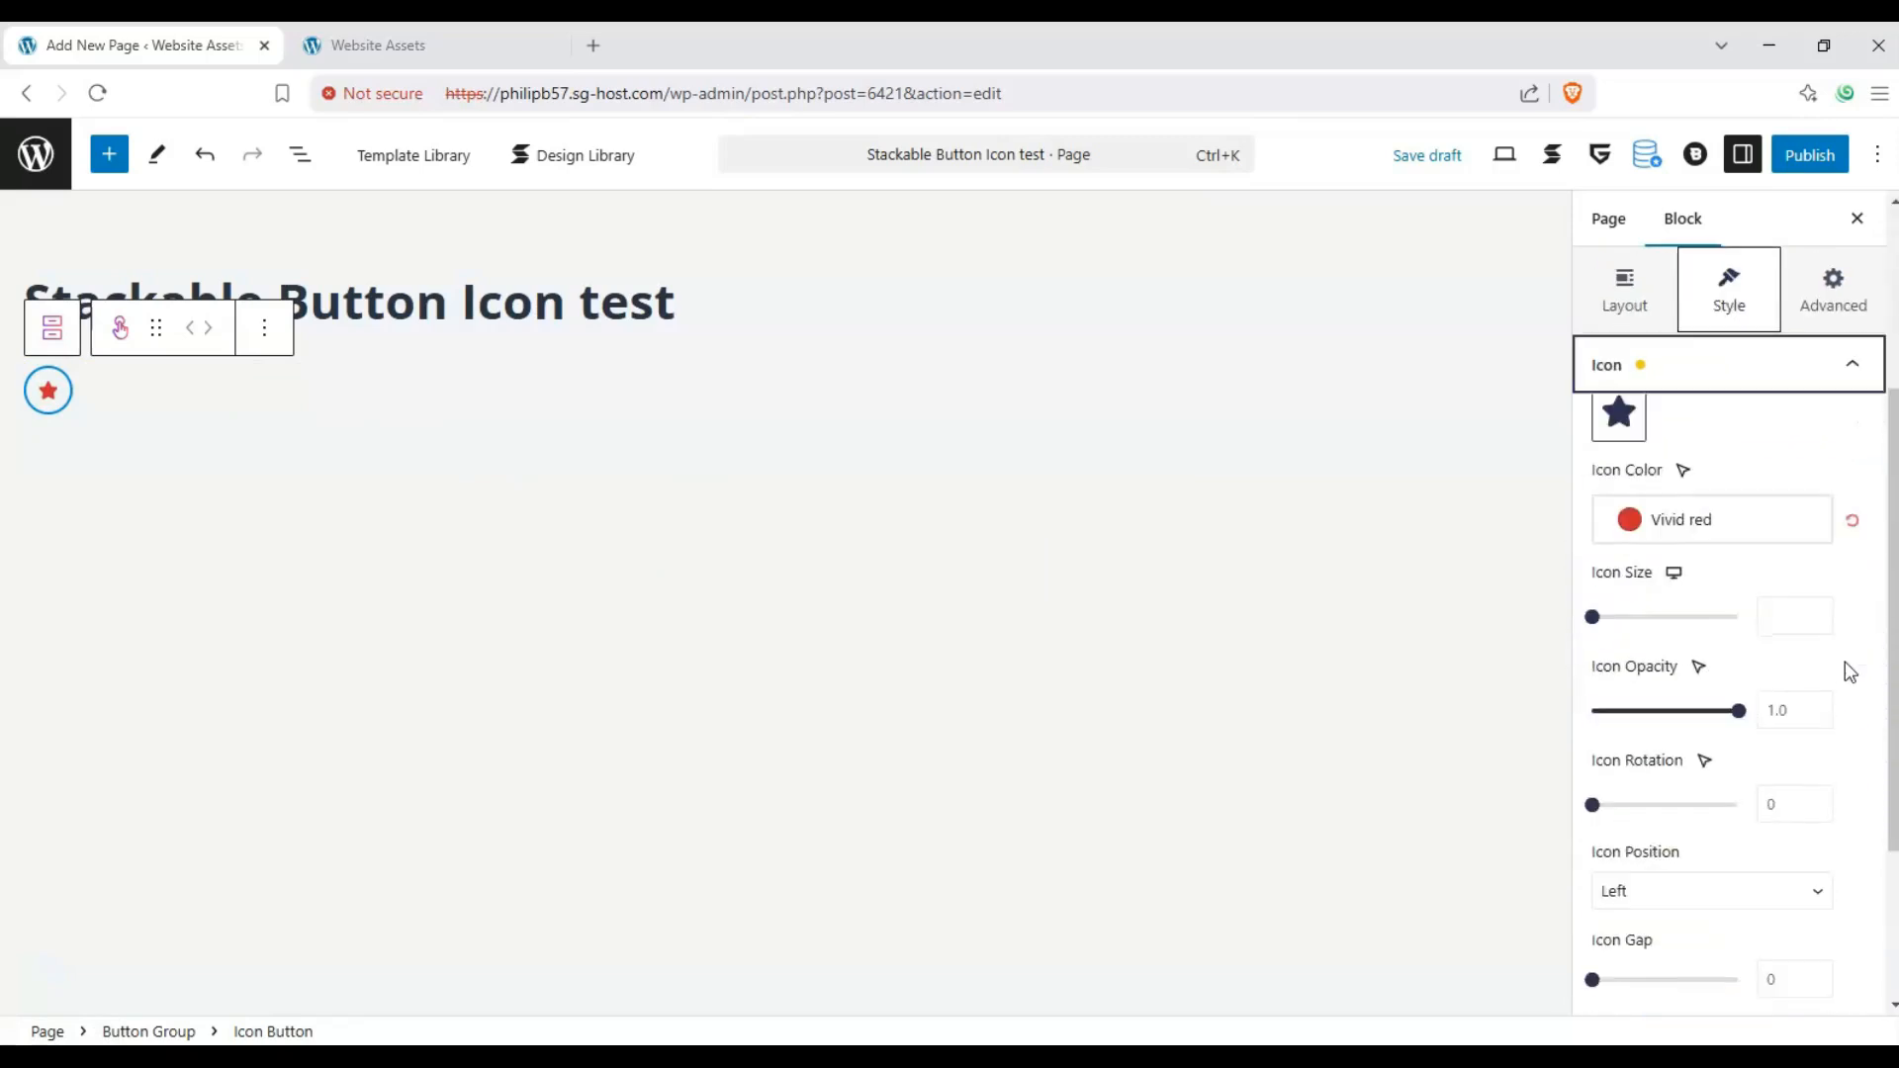
click(1783, 510)
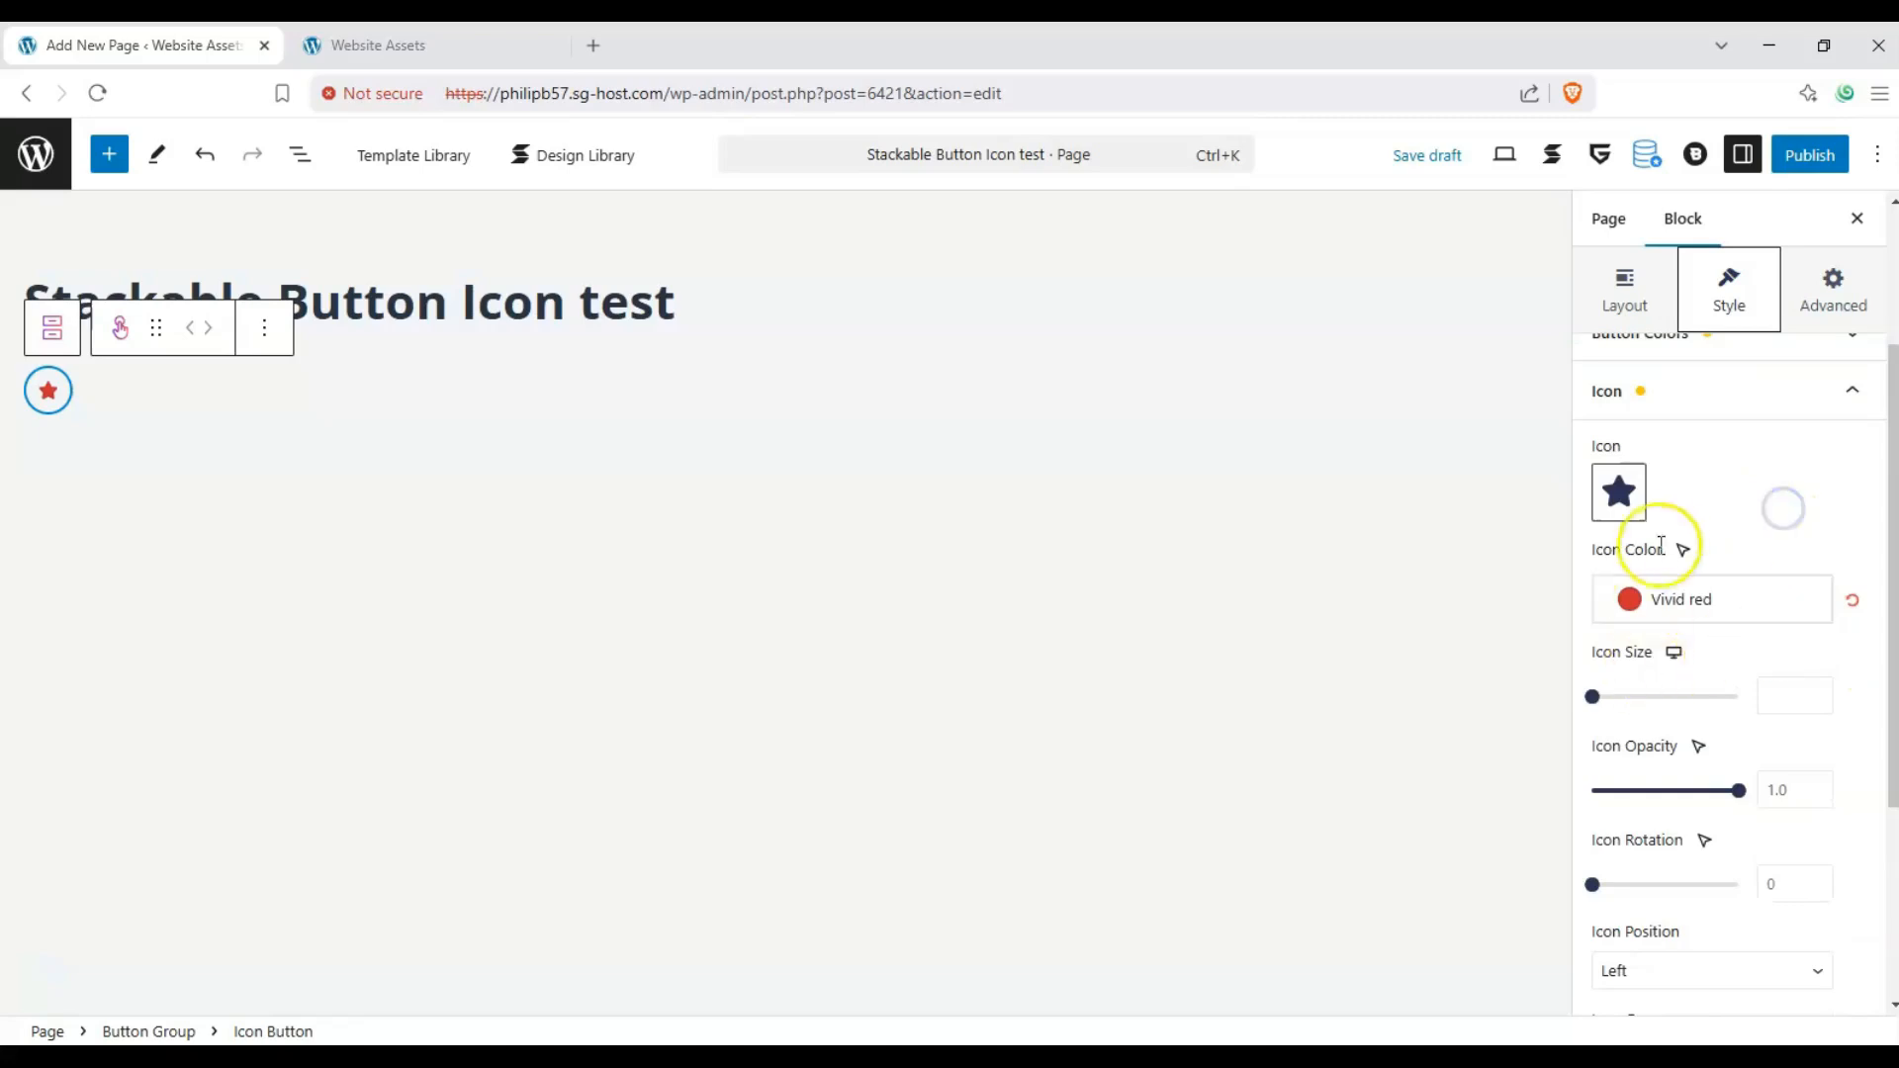
scroll(1657, 544, up, 1)
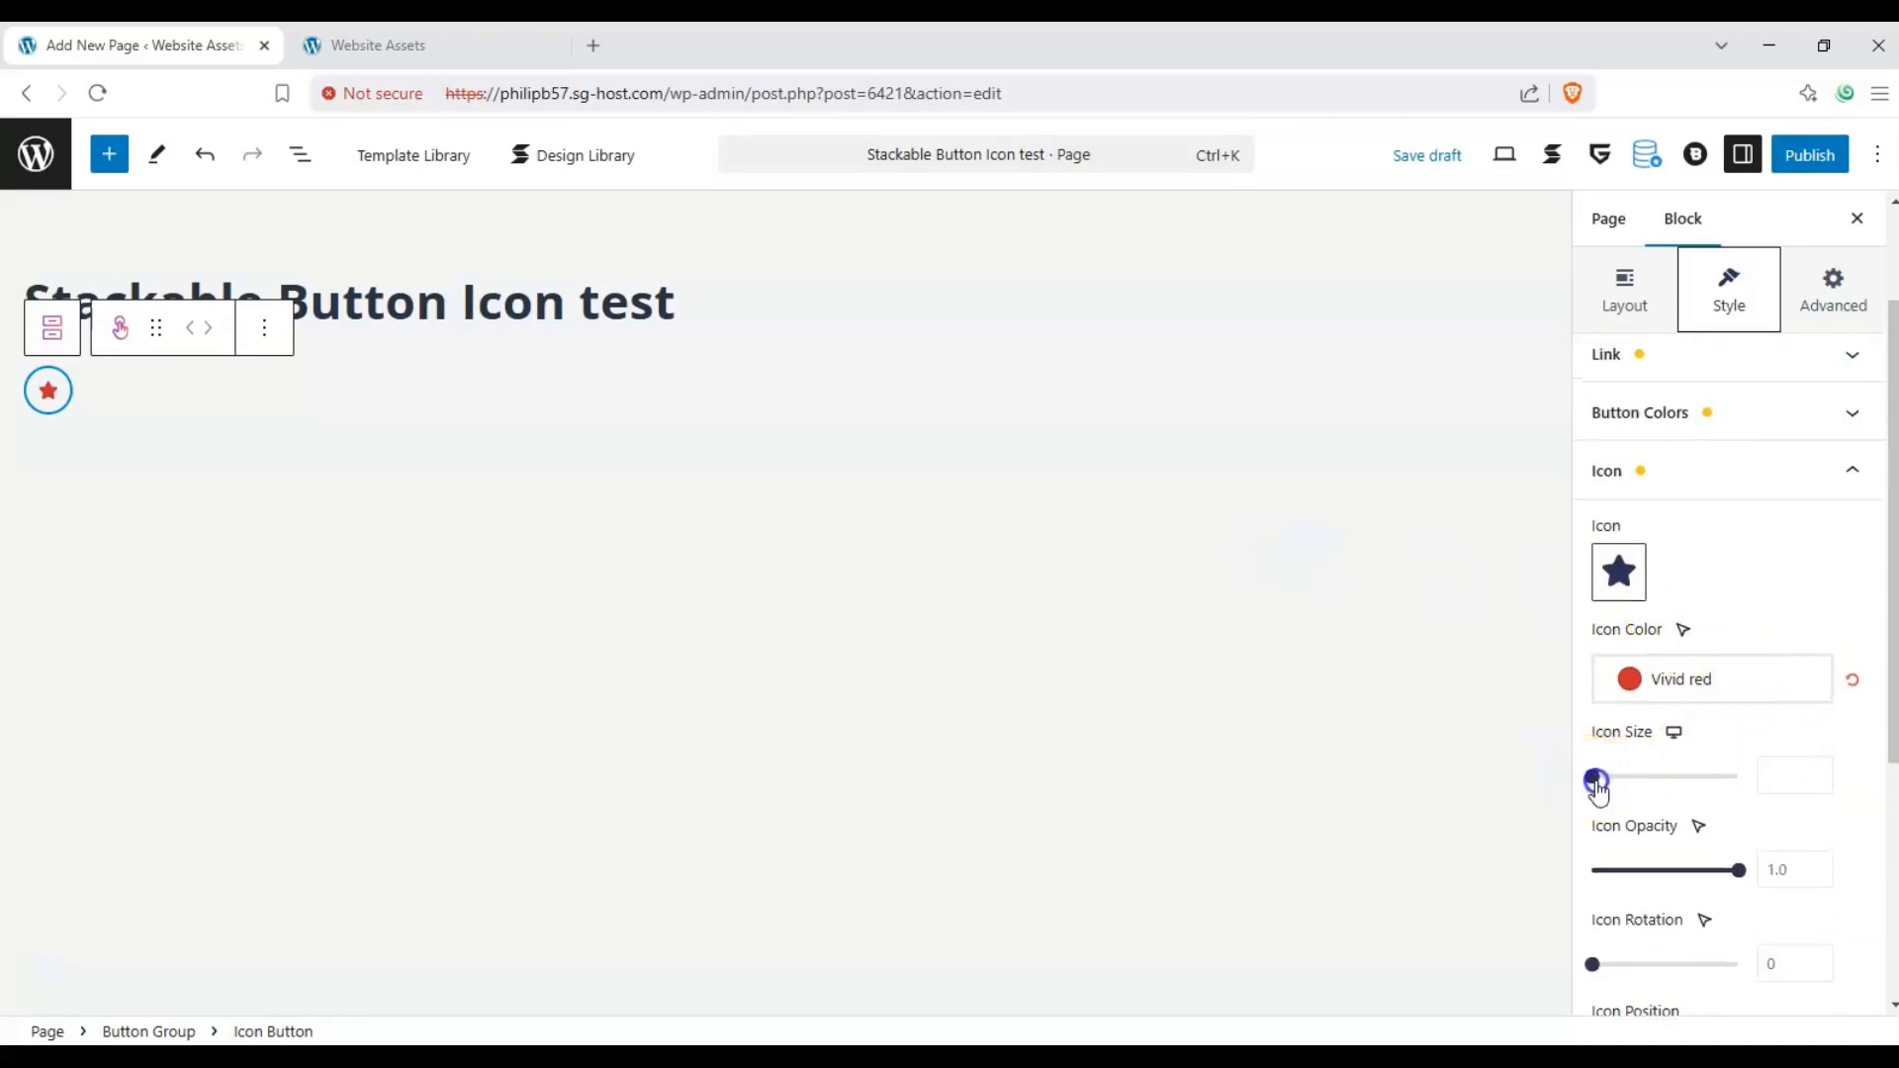
drag(1592, 777, 1645, 784)
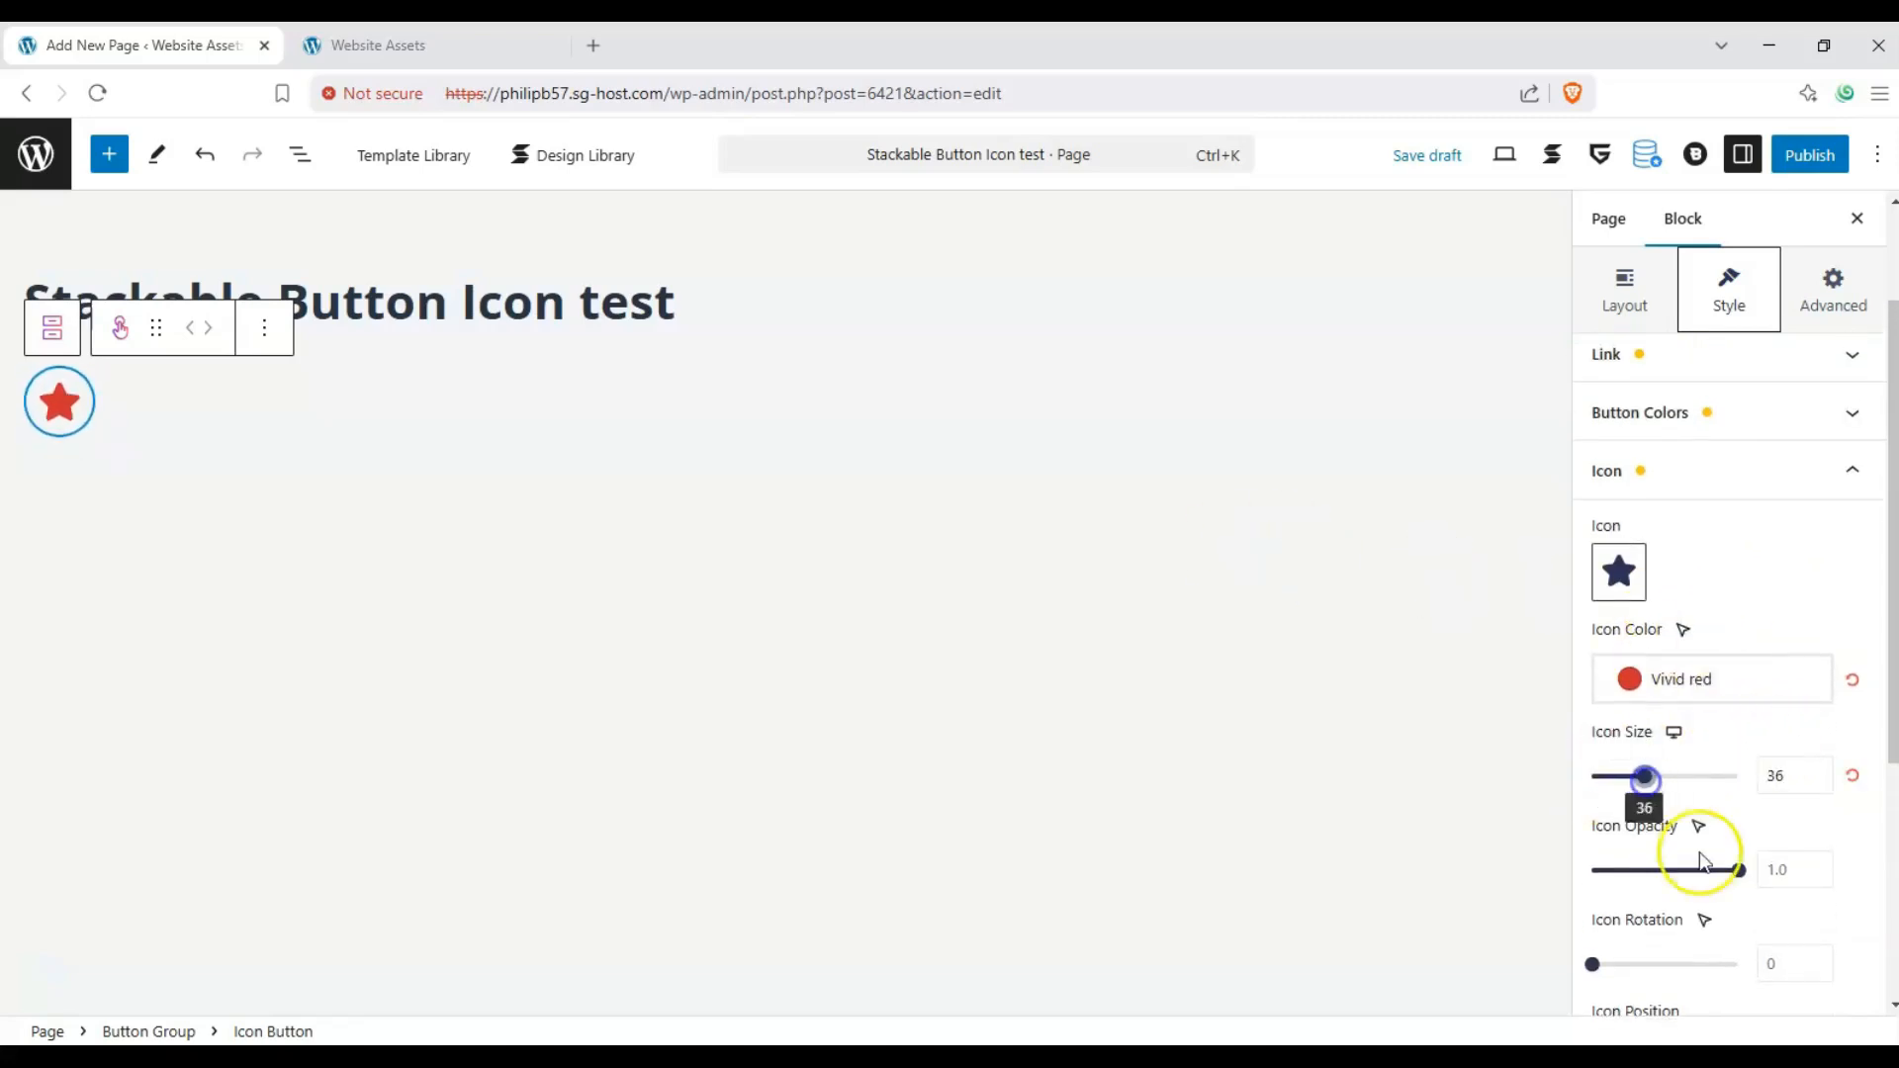
mouse_move(1737, 870)
mouse_down()
mouse_move(1660, 866)
mouse_move(1723, 868)
mouse_up()
drag(1592, 964, 1652, 965)
Step: Try the Right icon position on the star and switch it back to Left
scroll(1759, 841, down, 2)
click(1751, 816)
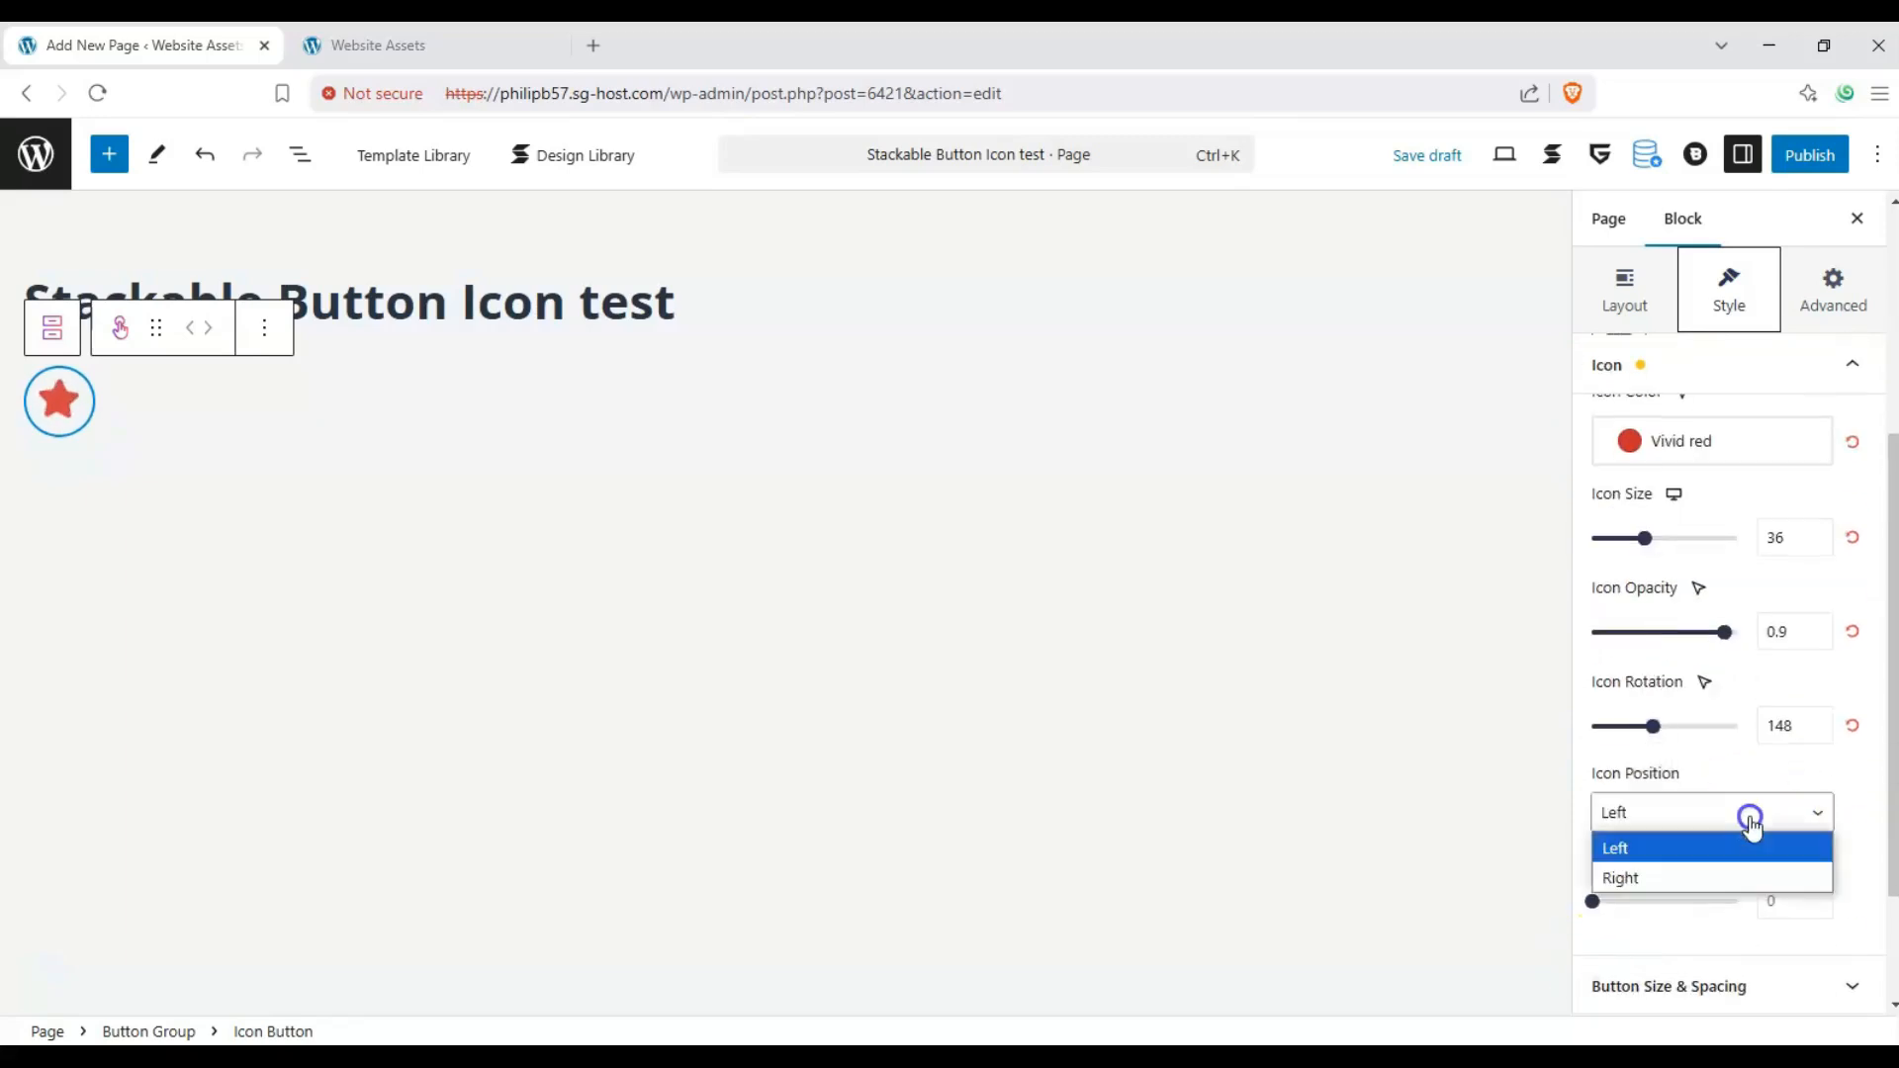
click(1718, 871)
click(1716, 817)
click(1615, 847)
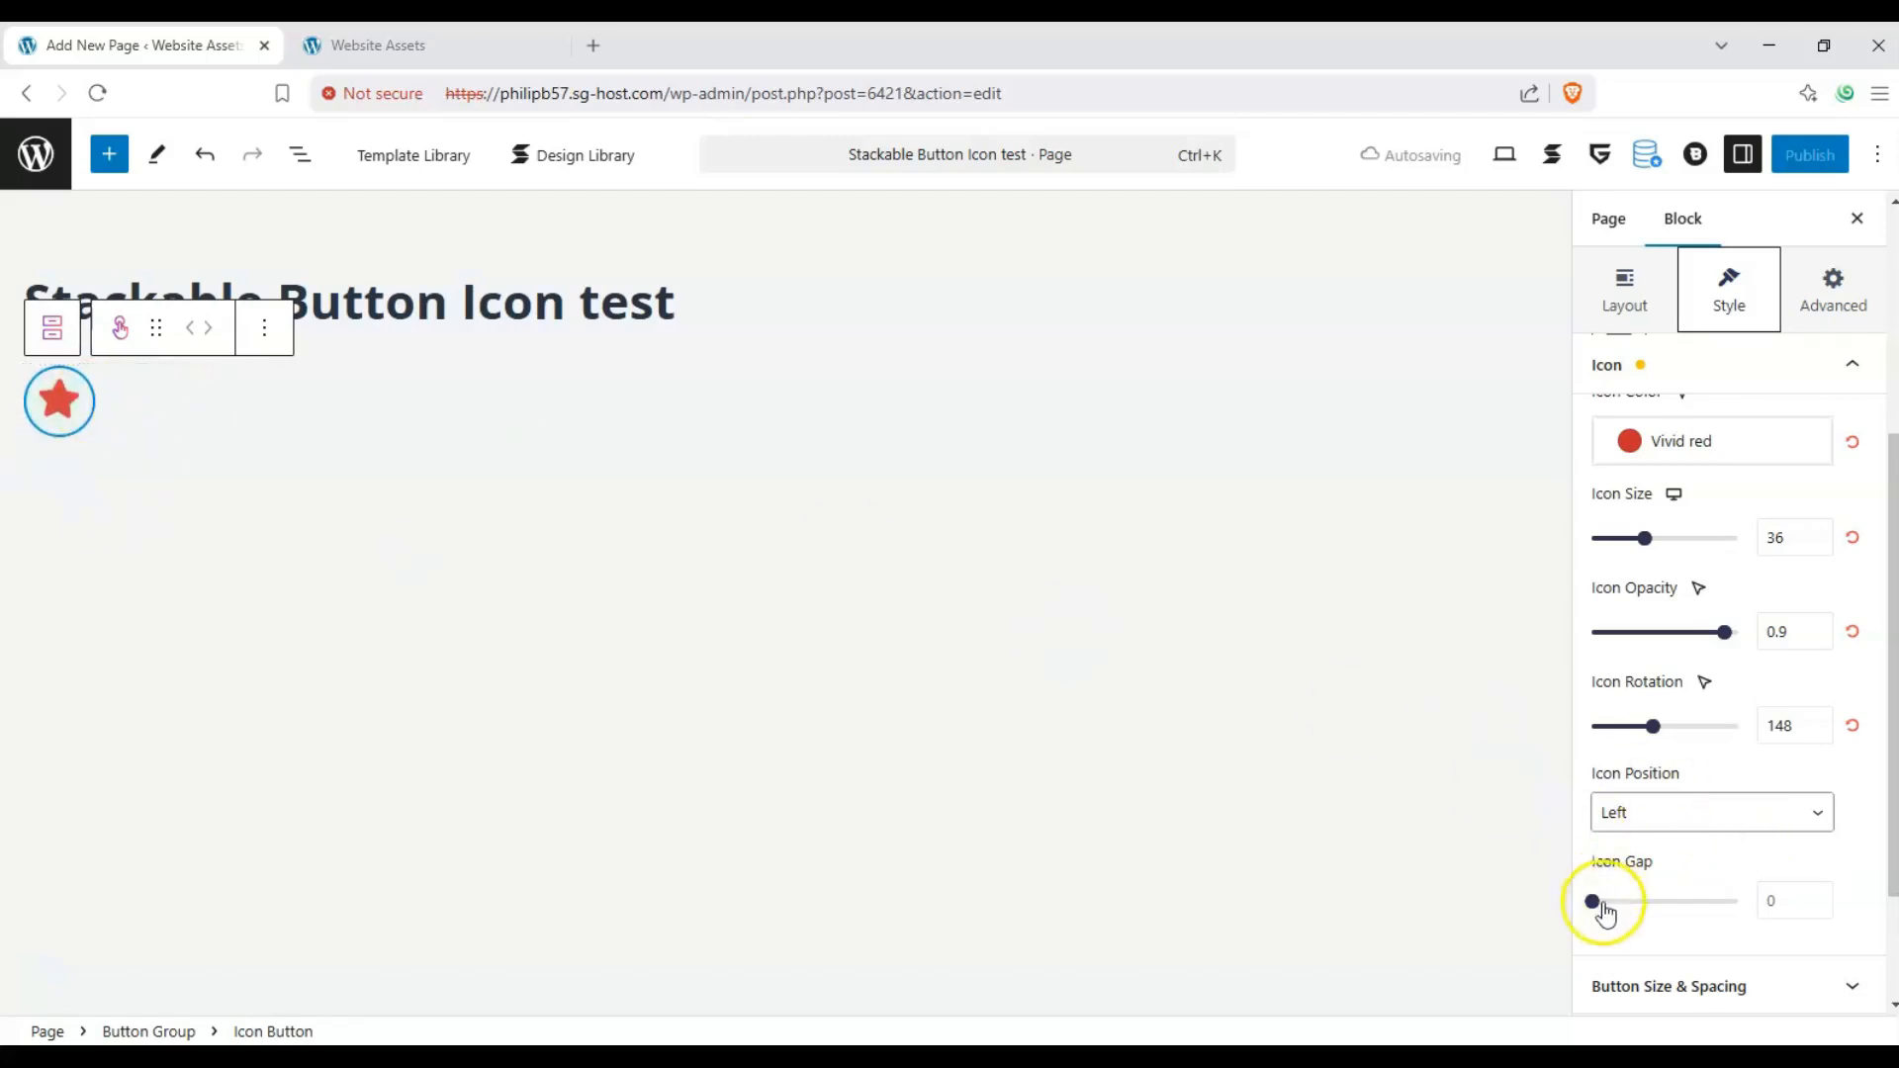
Step: Set the icon gap to 17 and the icon position to Right
drag(1603, 906, 1633, 910)
click(1665, 811)
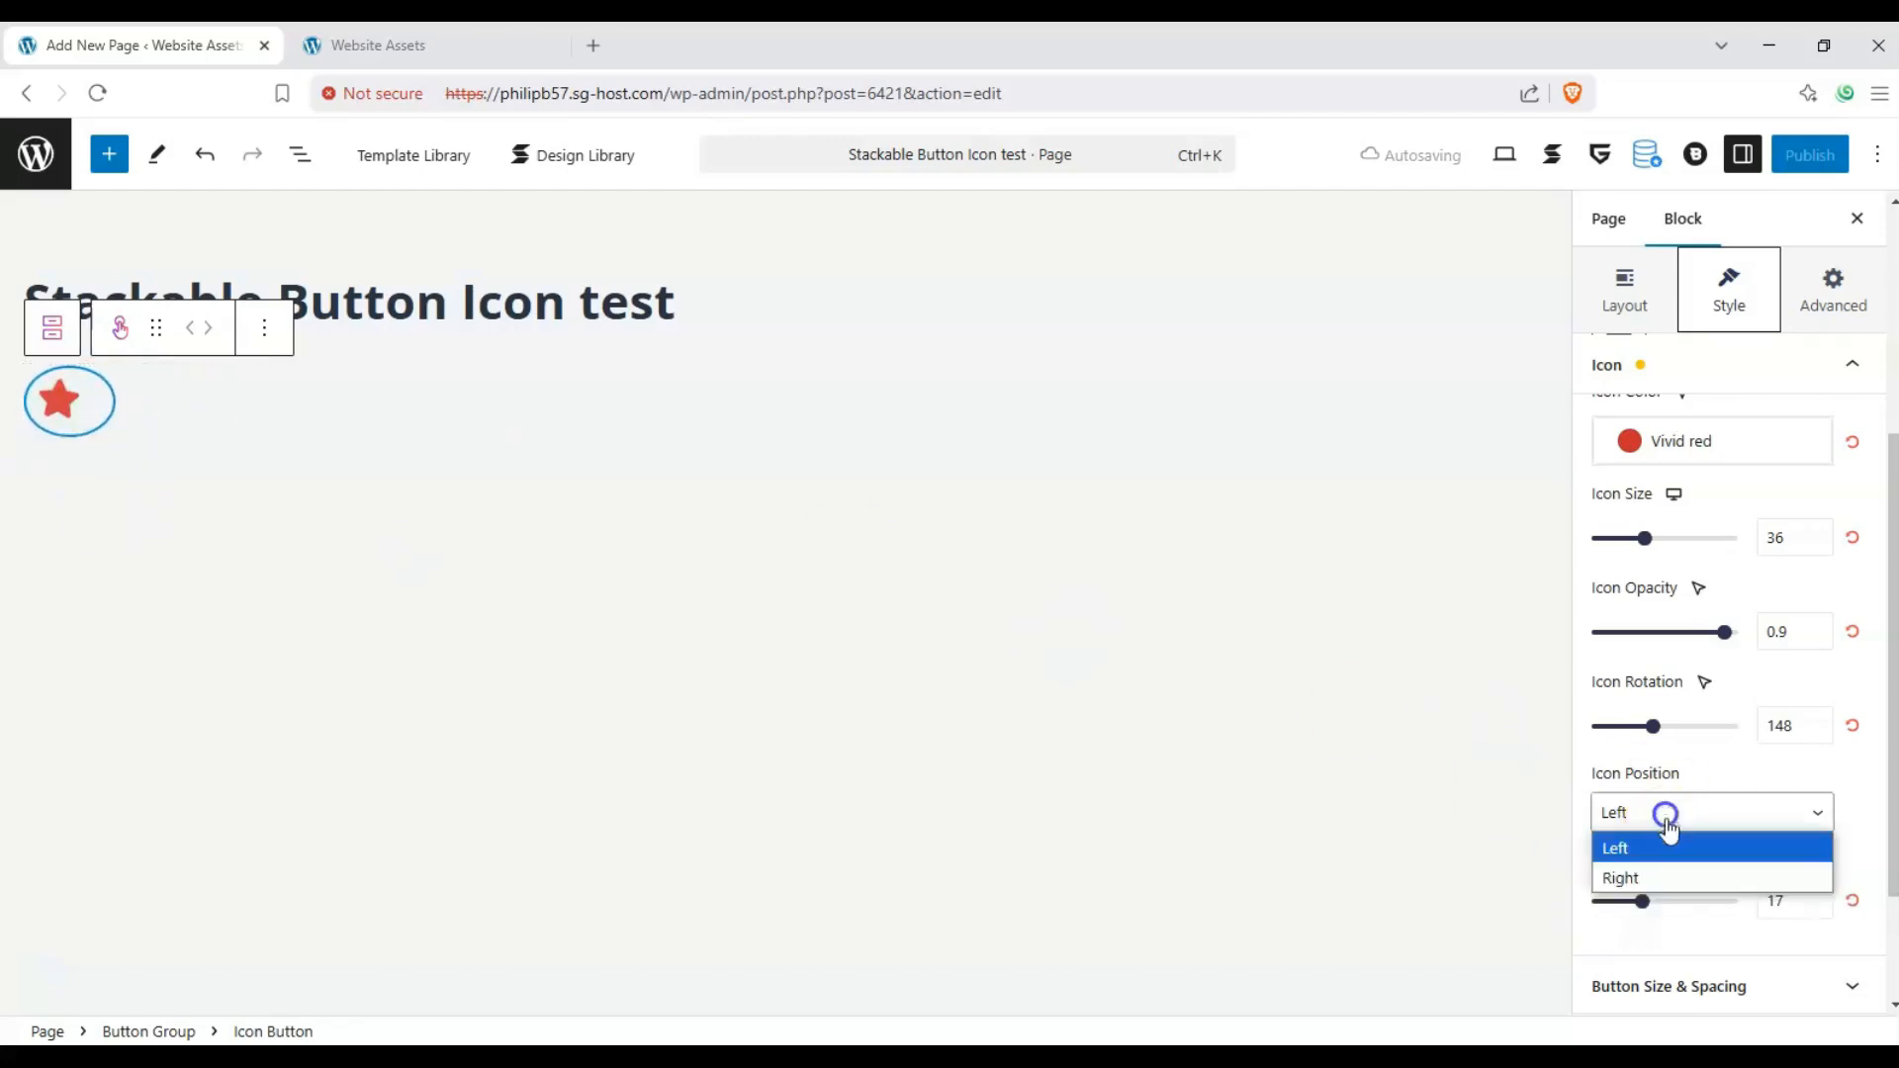
click(1653, 877)
click(1663, 813)
click(1649, 870)
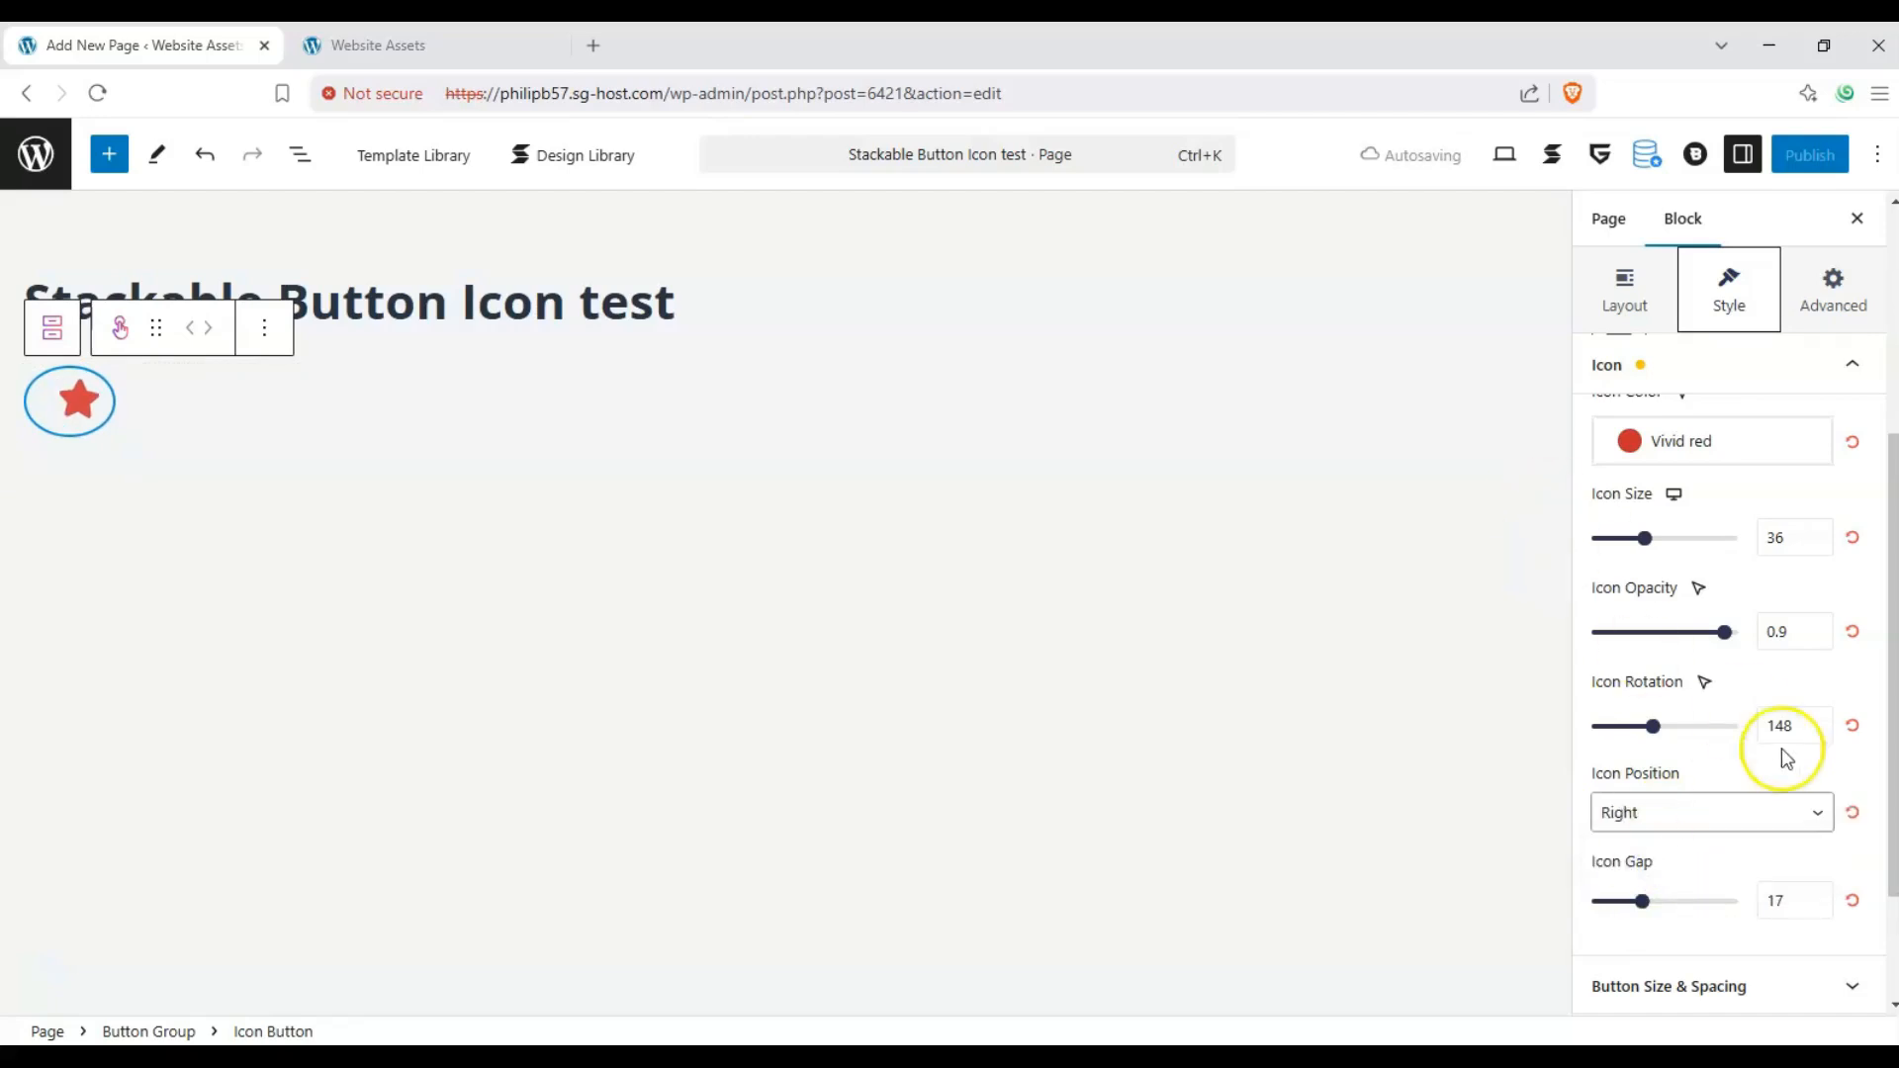
scroll(1810, 810, down, 2)
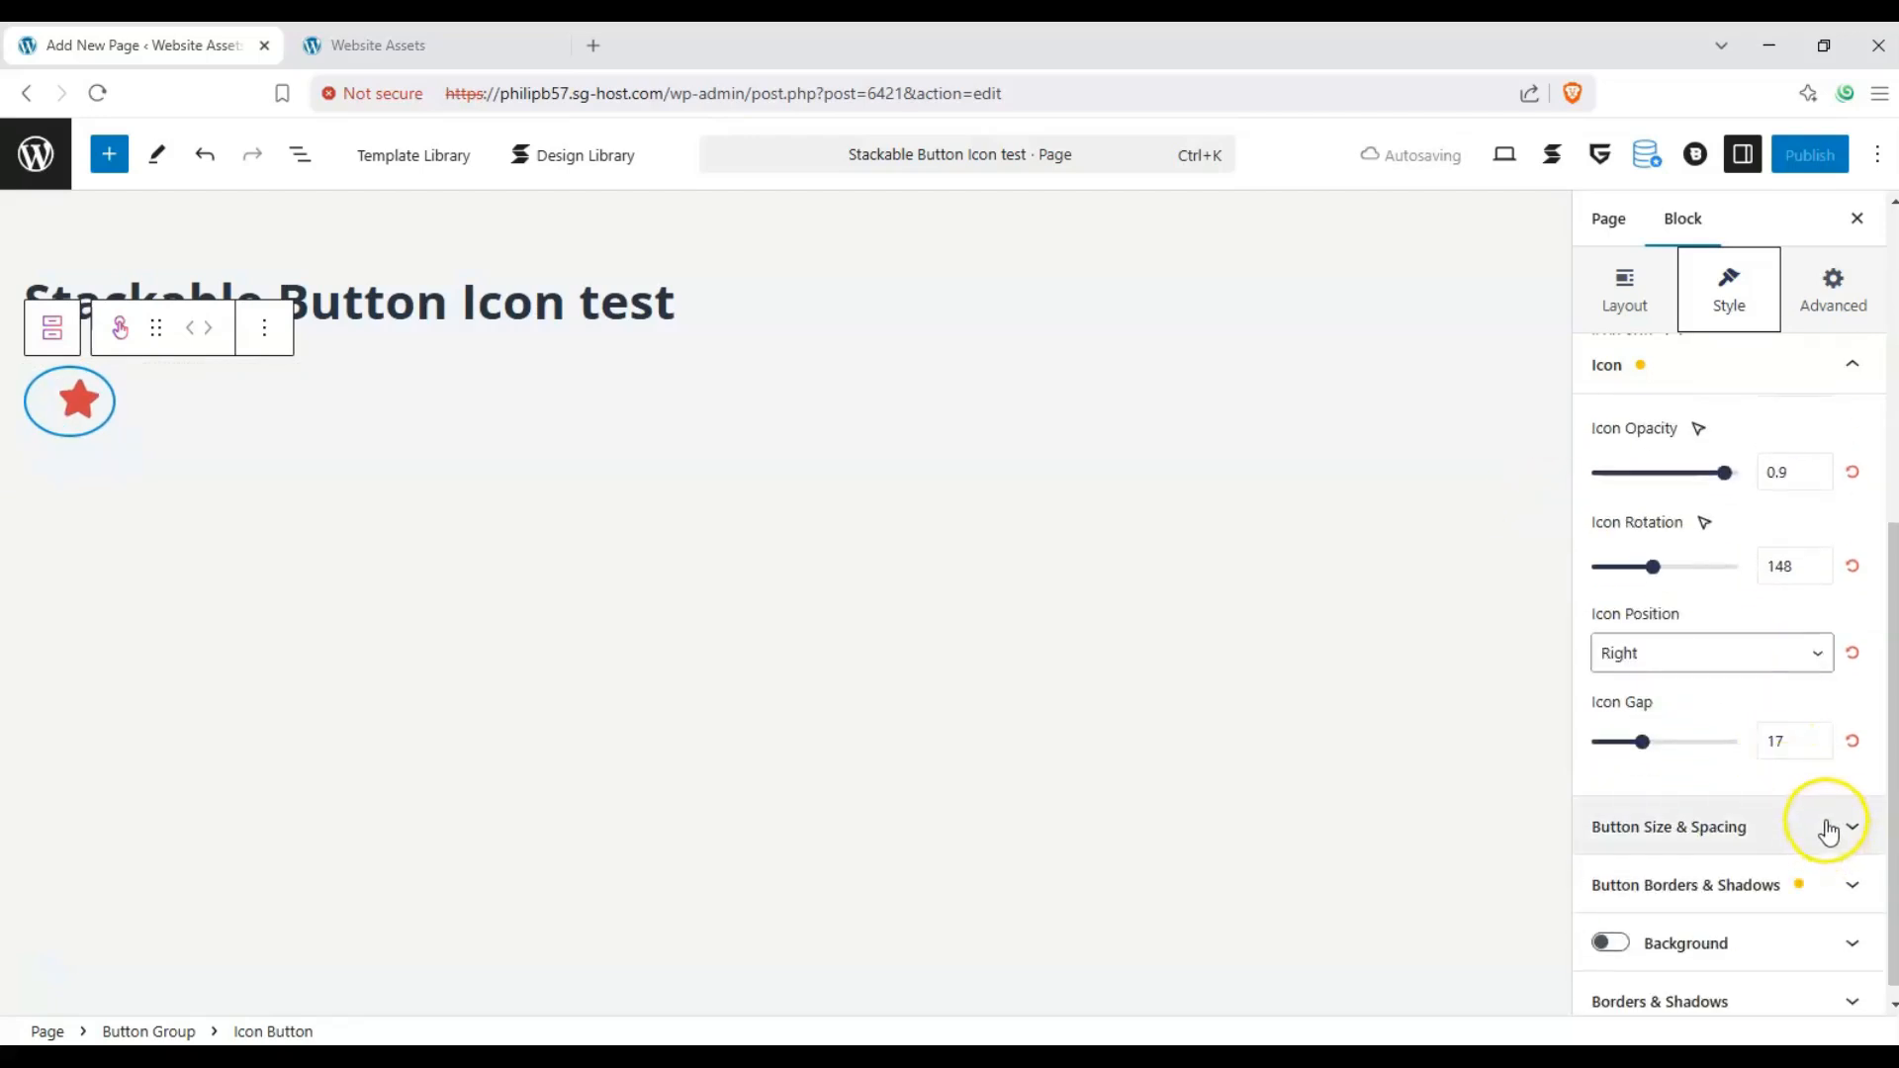
Step: Search the icon library for "phone" and replace the star with the solid square phone icon
scroll(1827, 829, up, 4)
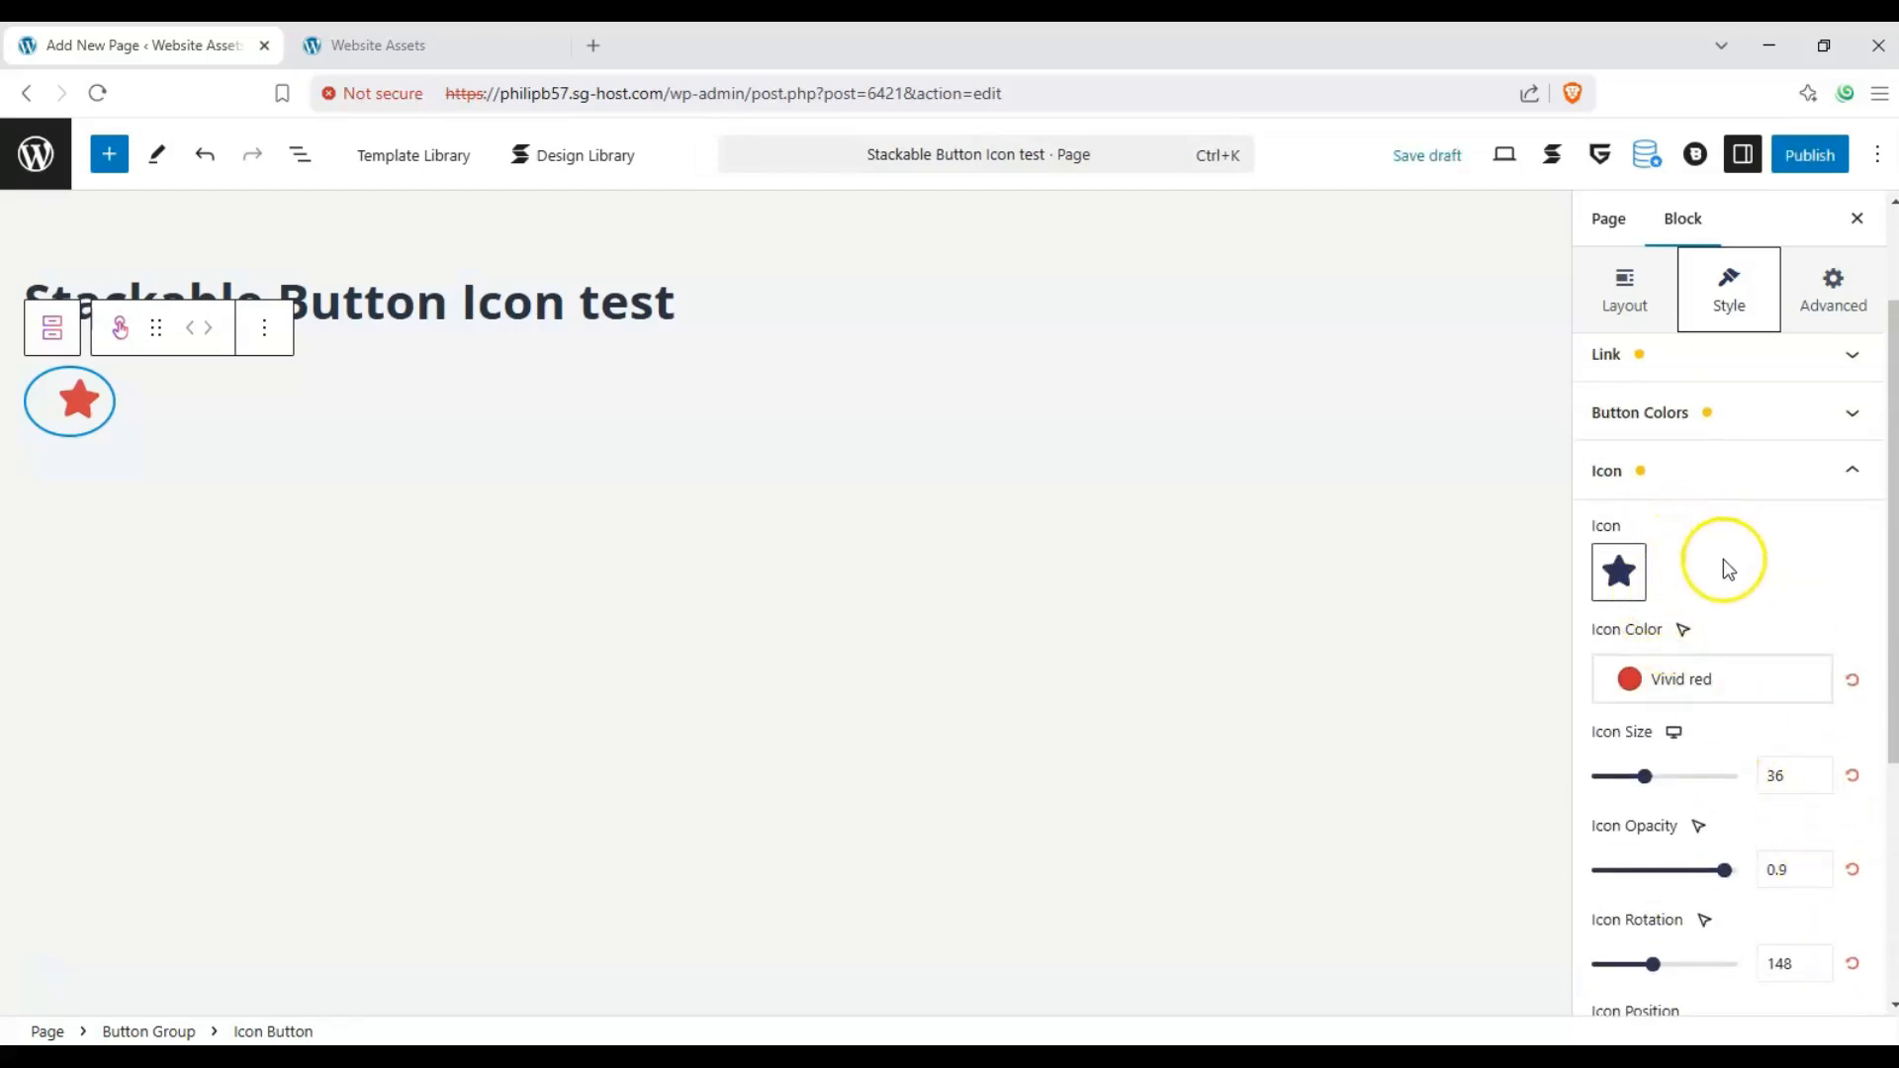
click(1618, 569)
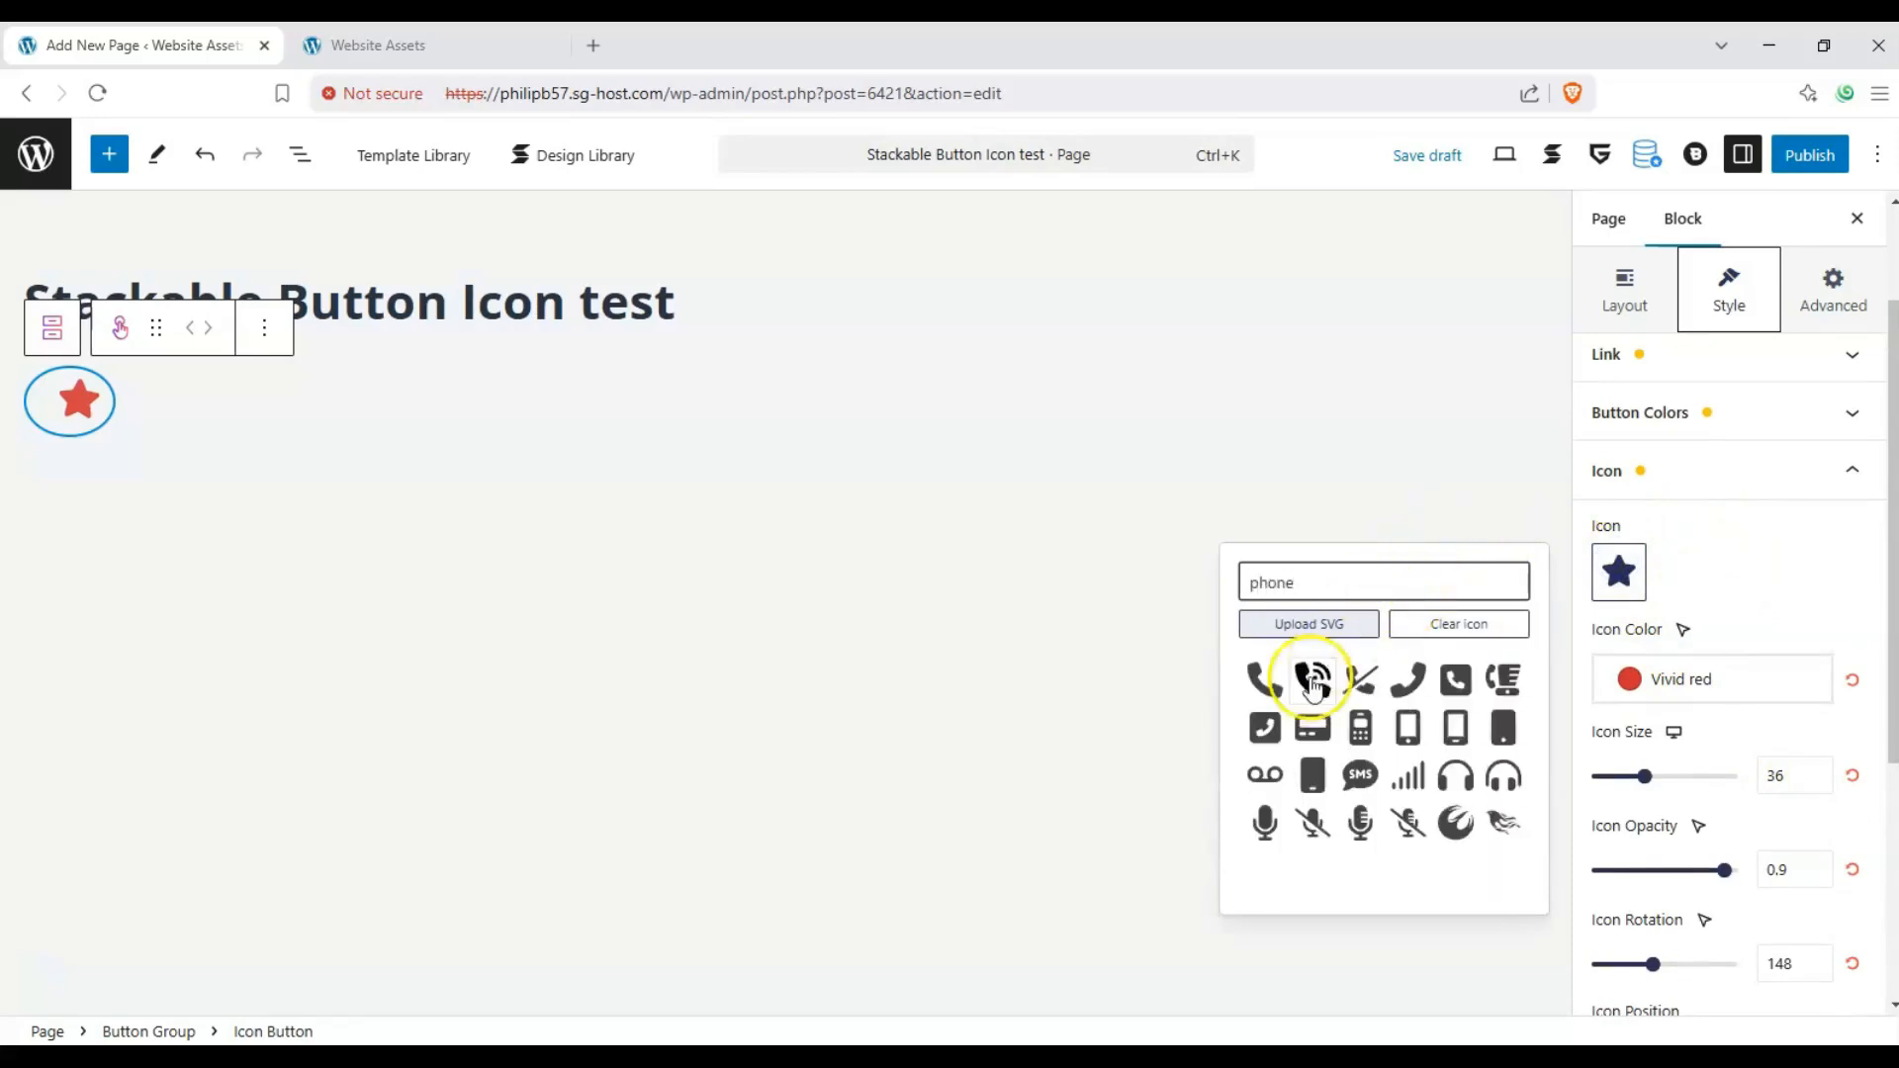
click(1265, 726)
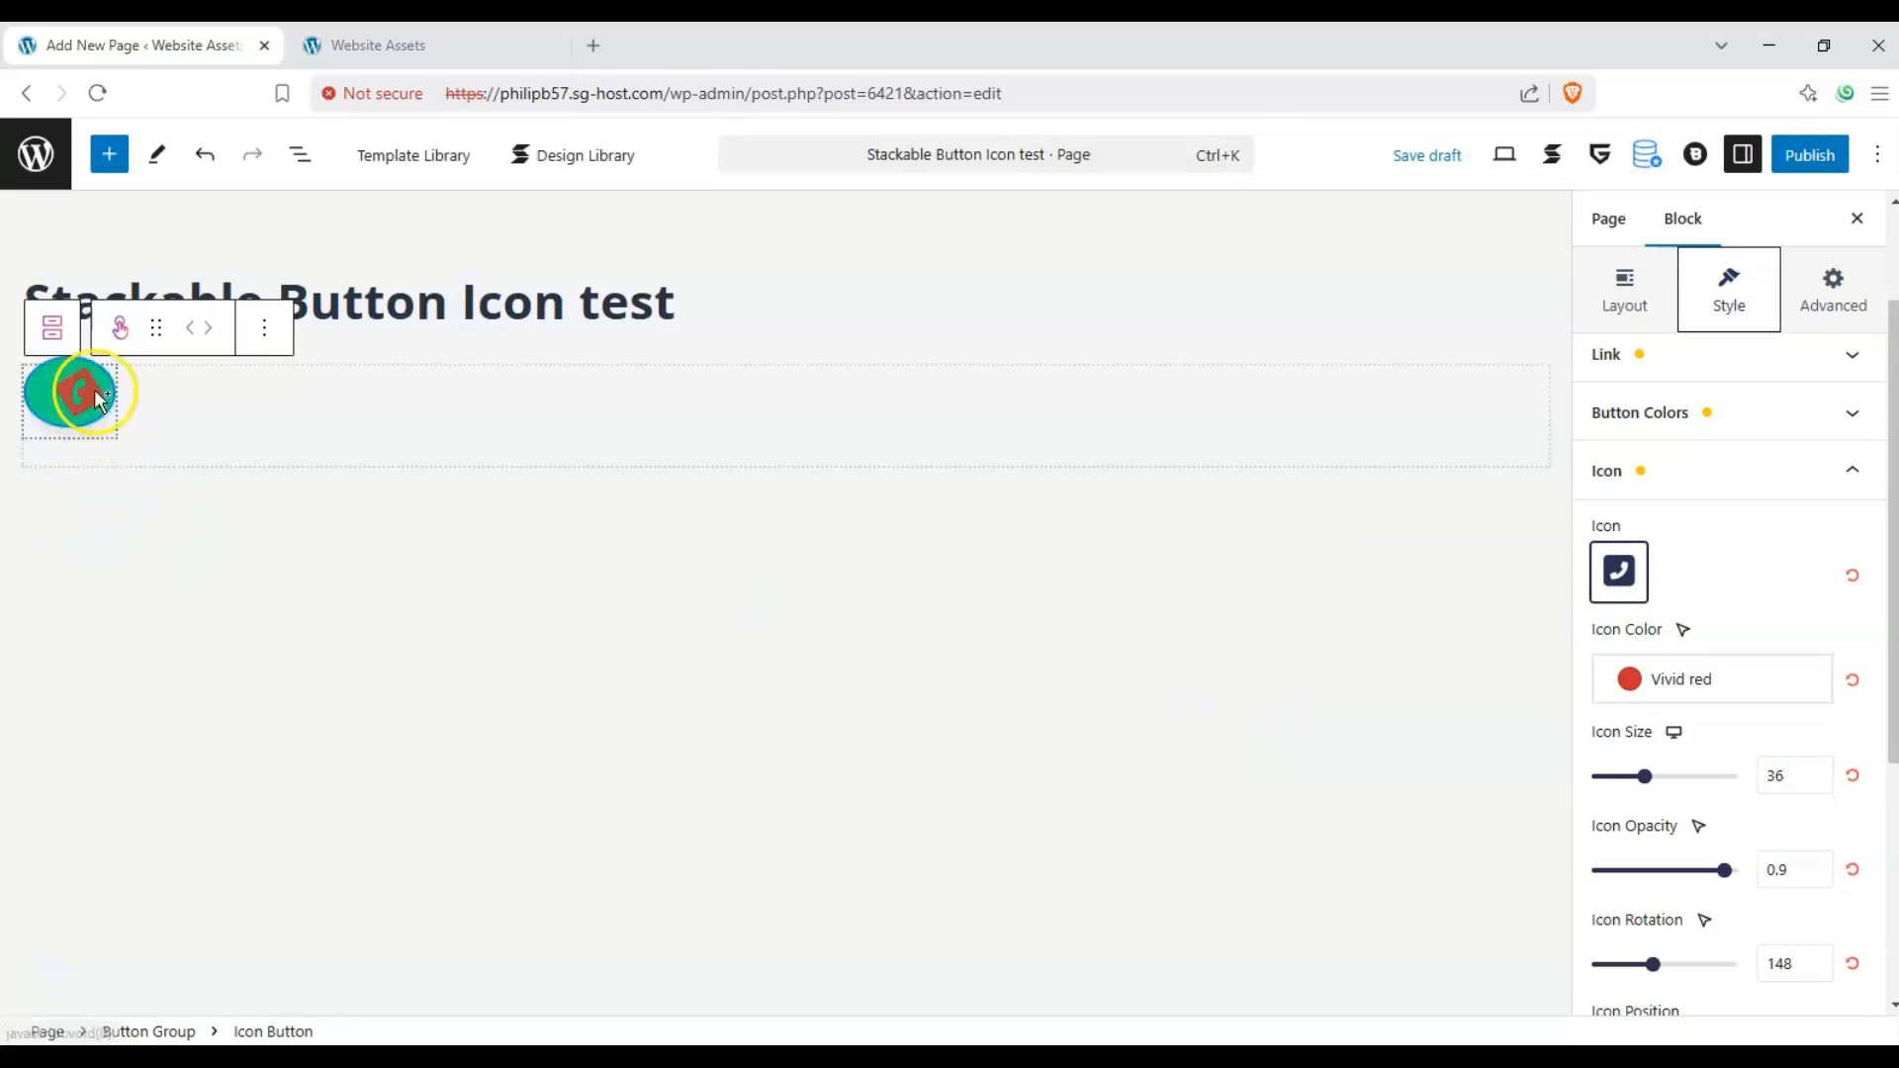
Step: Adjust the phone icon's gap to 16 and its rotation to 103
scroll(1753, 766, down, 3)
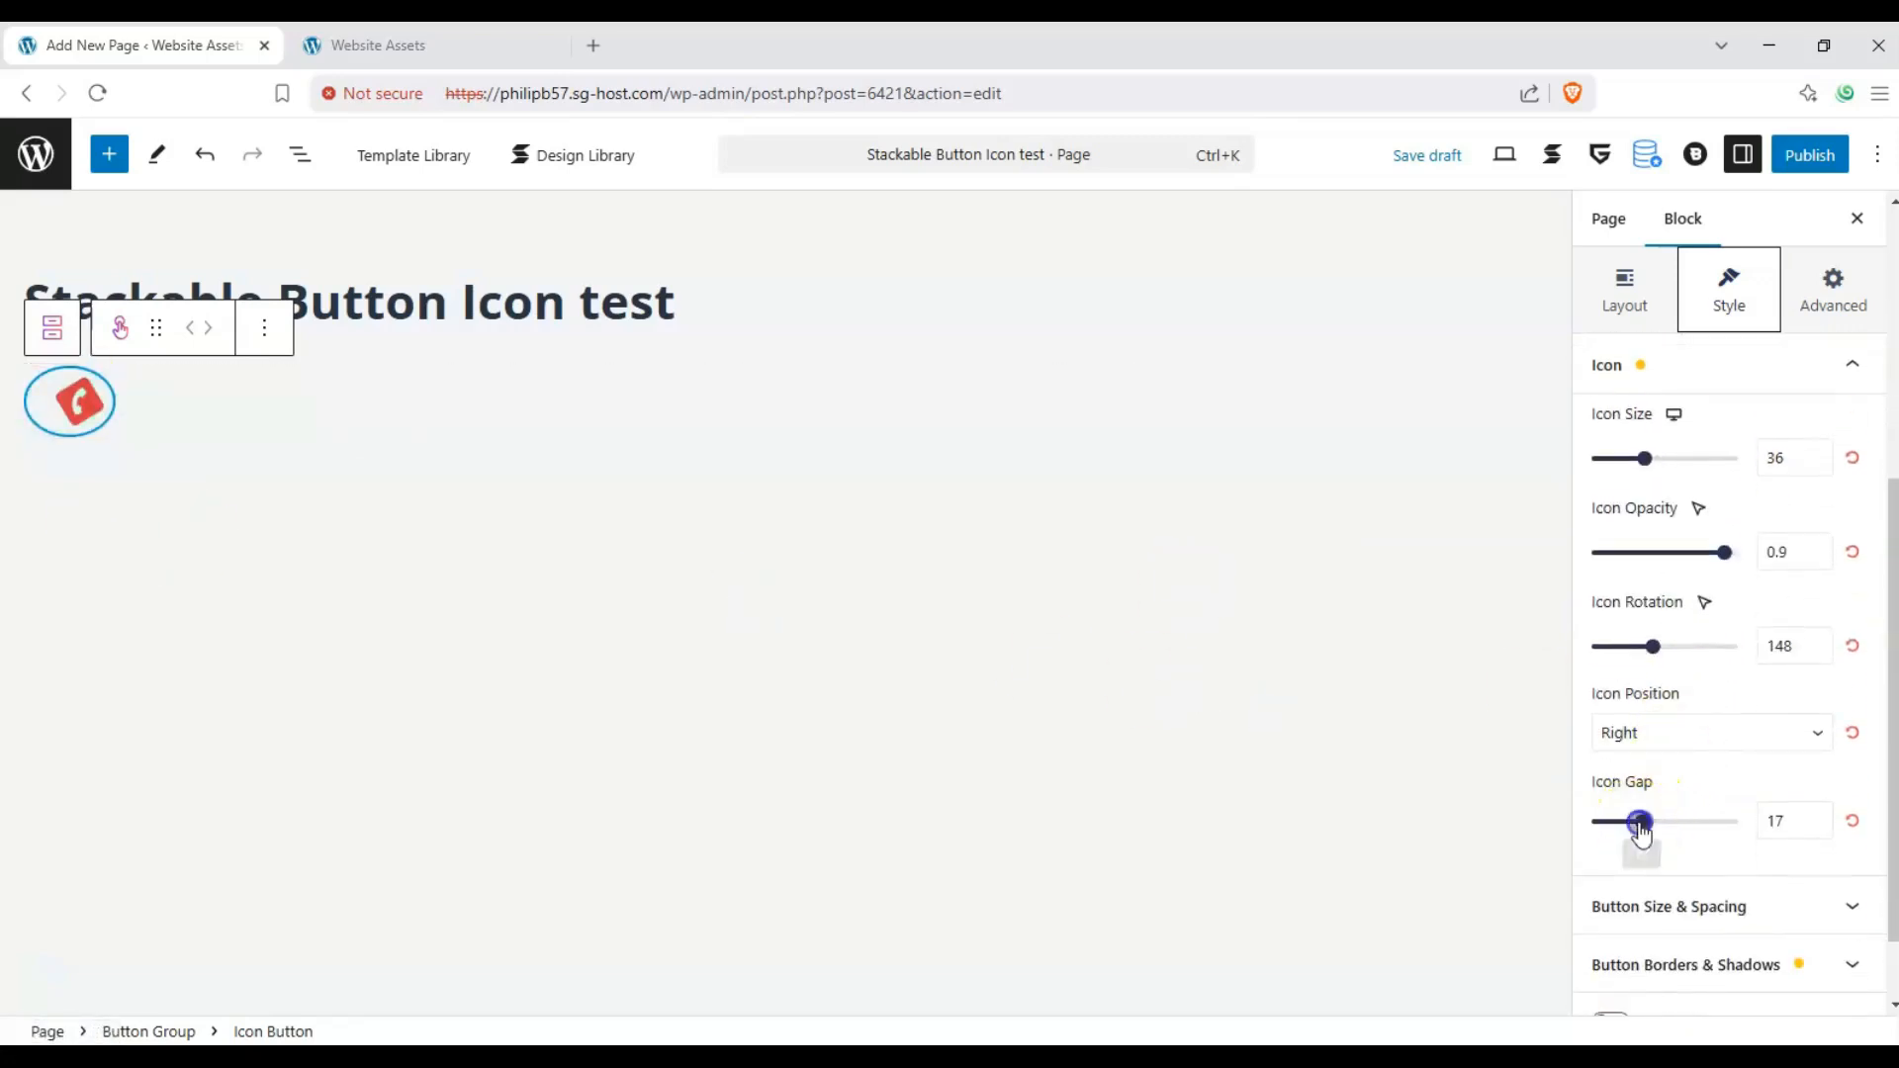
mouse_move(1640, 828)
mouse_down()
mouse_move(1613, 823)
mouse_move(1638, 822)
mouse_up()
mouse_move(1647, 663)
mouse_down()
mouse_move(1625, 663)
mouse_move(1642, 661)
mouse_up()
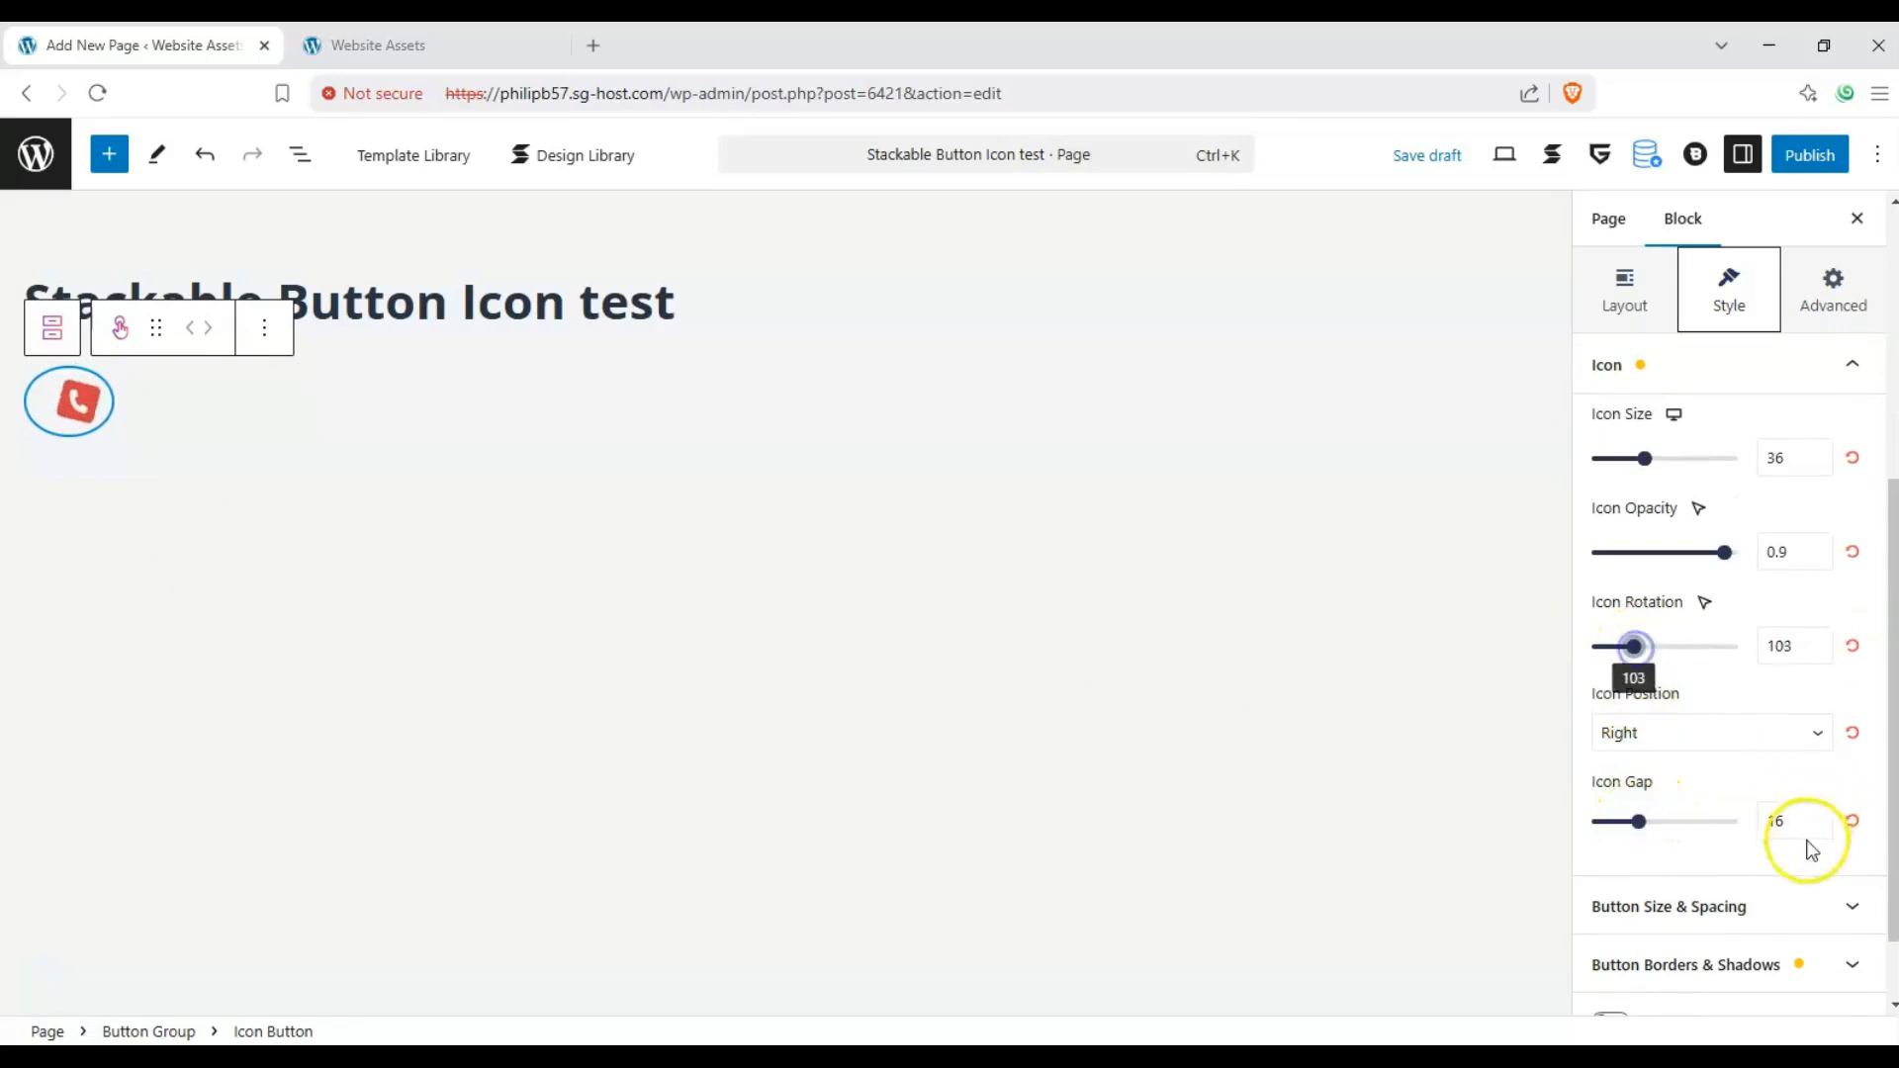
scroll(1811, 850, up, 3)
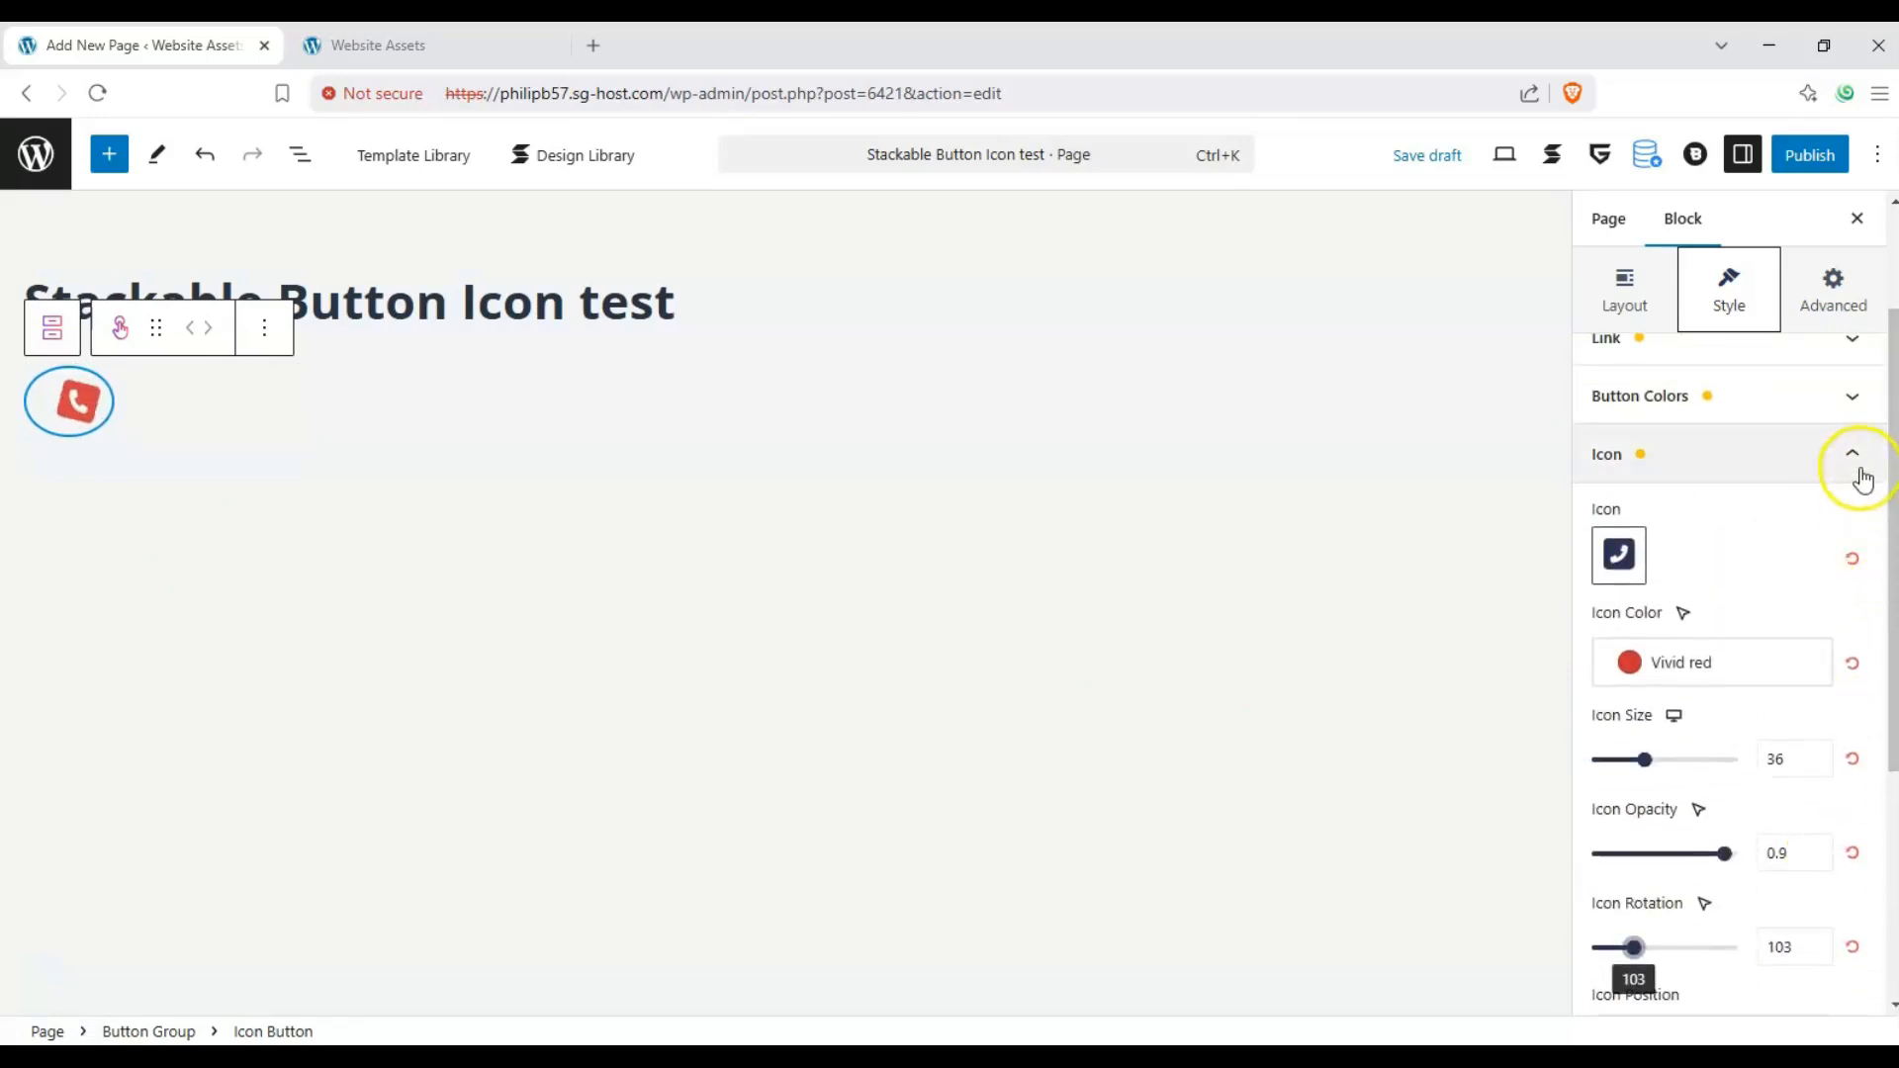
click(1863, 479)
Step: Try a minimum button height of 9 and a larger button width, and reset both to their defaults
click(1872, 684)
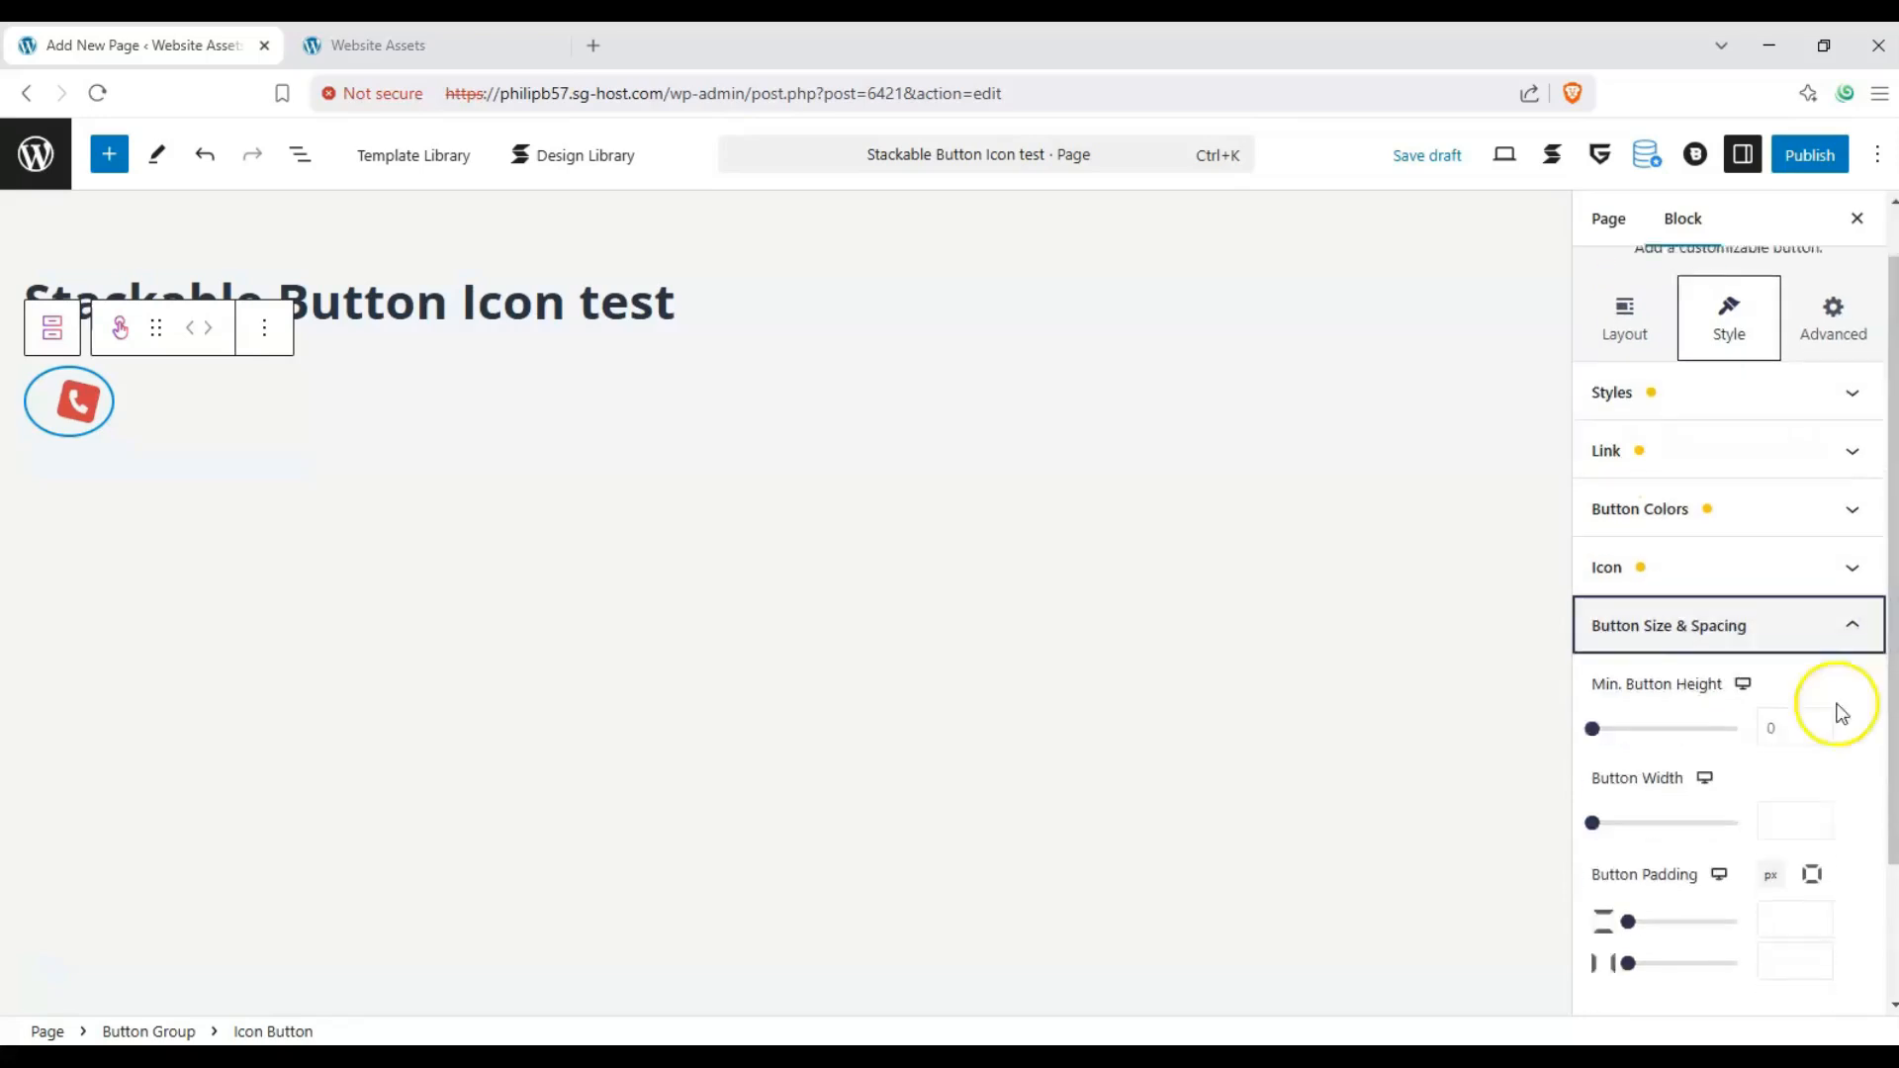
mouse_move(1602, 636)
mouse_down()
mouse_move(1645, 633)
mouse_move(1604, 641)
mouse_up()
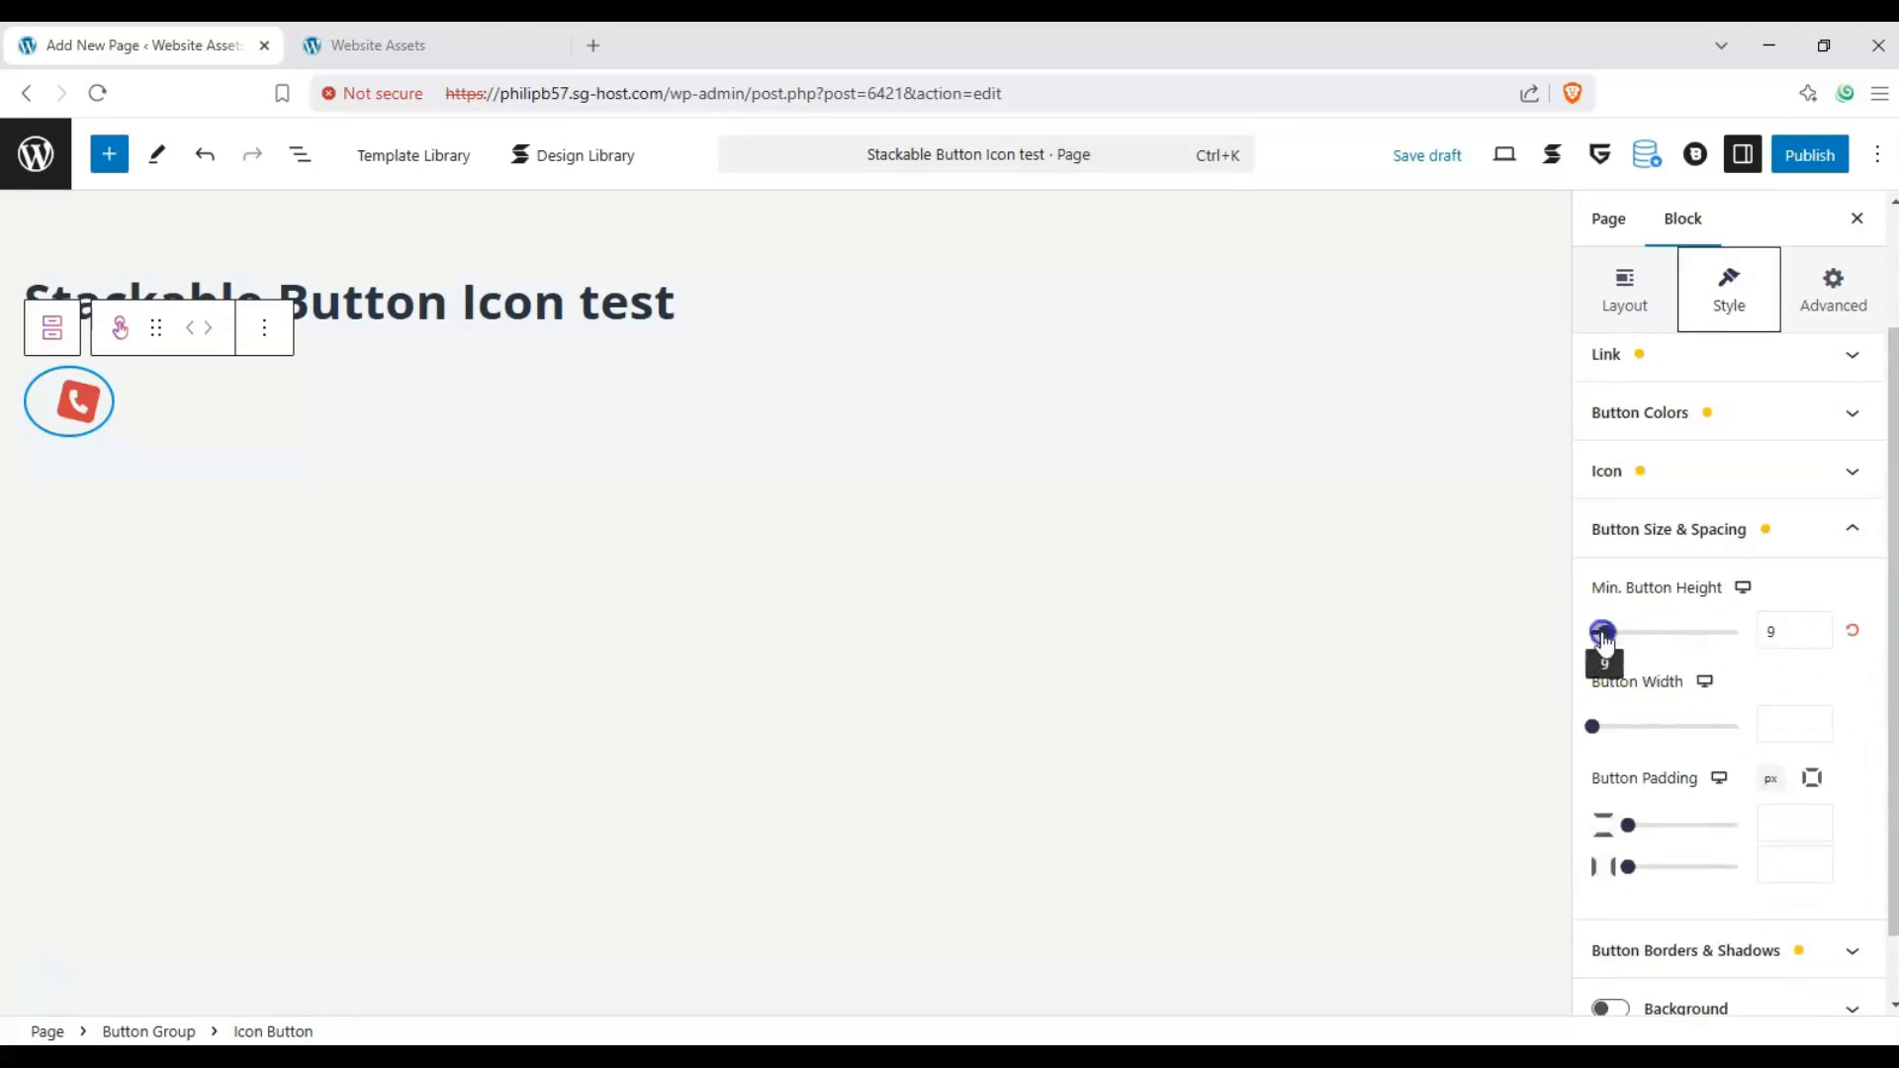
drag(1596, 723, 1637, 726)
click(1852, 724)
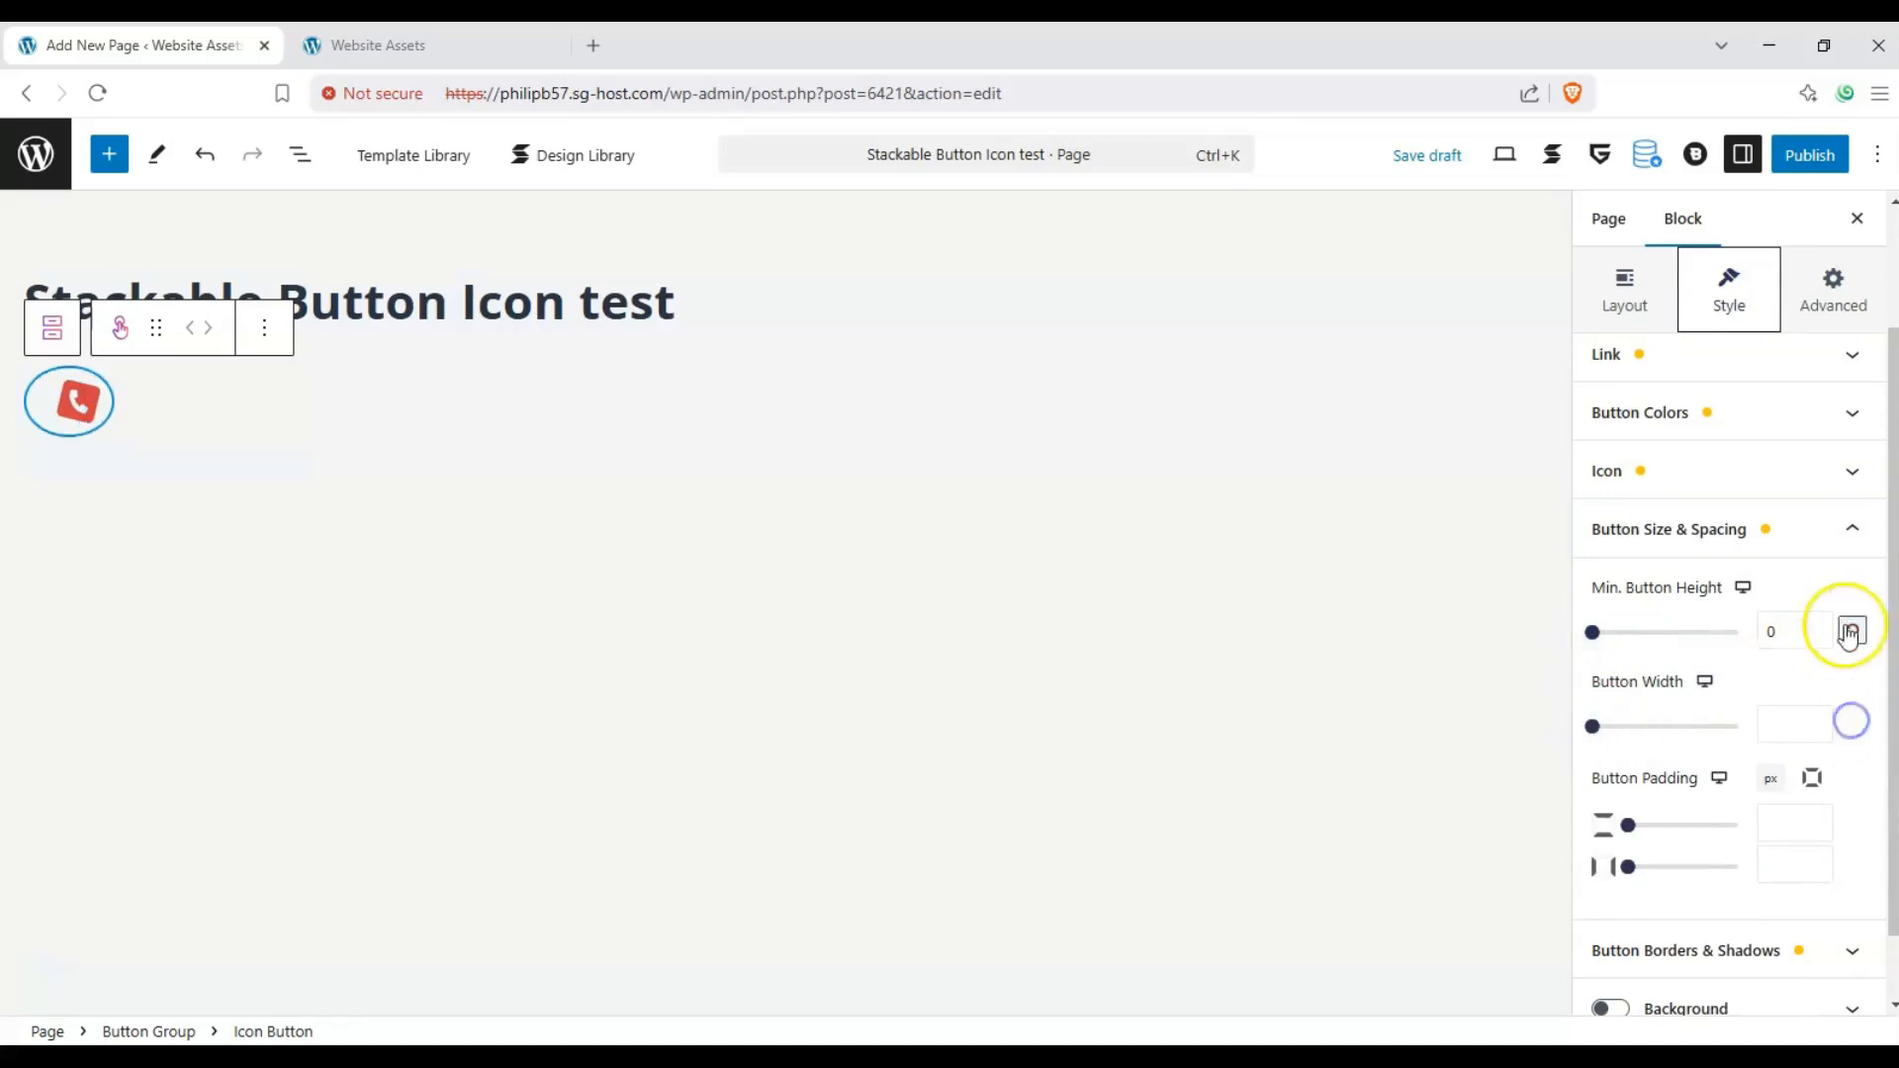
Step: Give the icon button a dotted border with a width of 2
click(1852, 542)
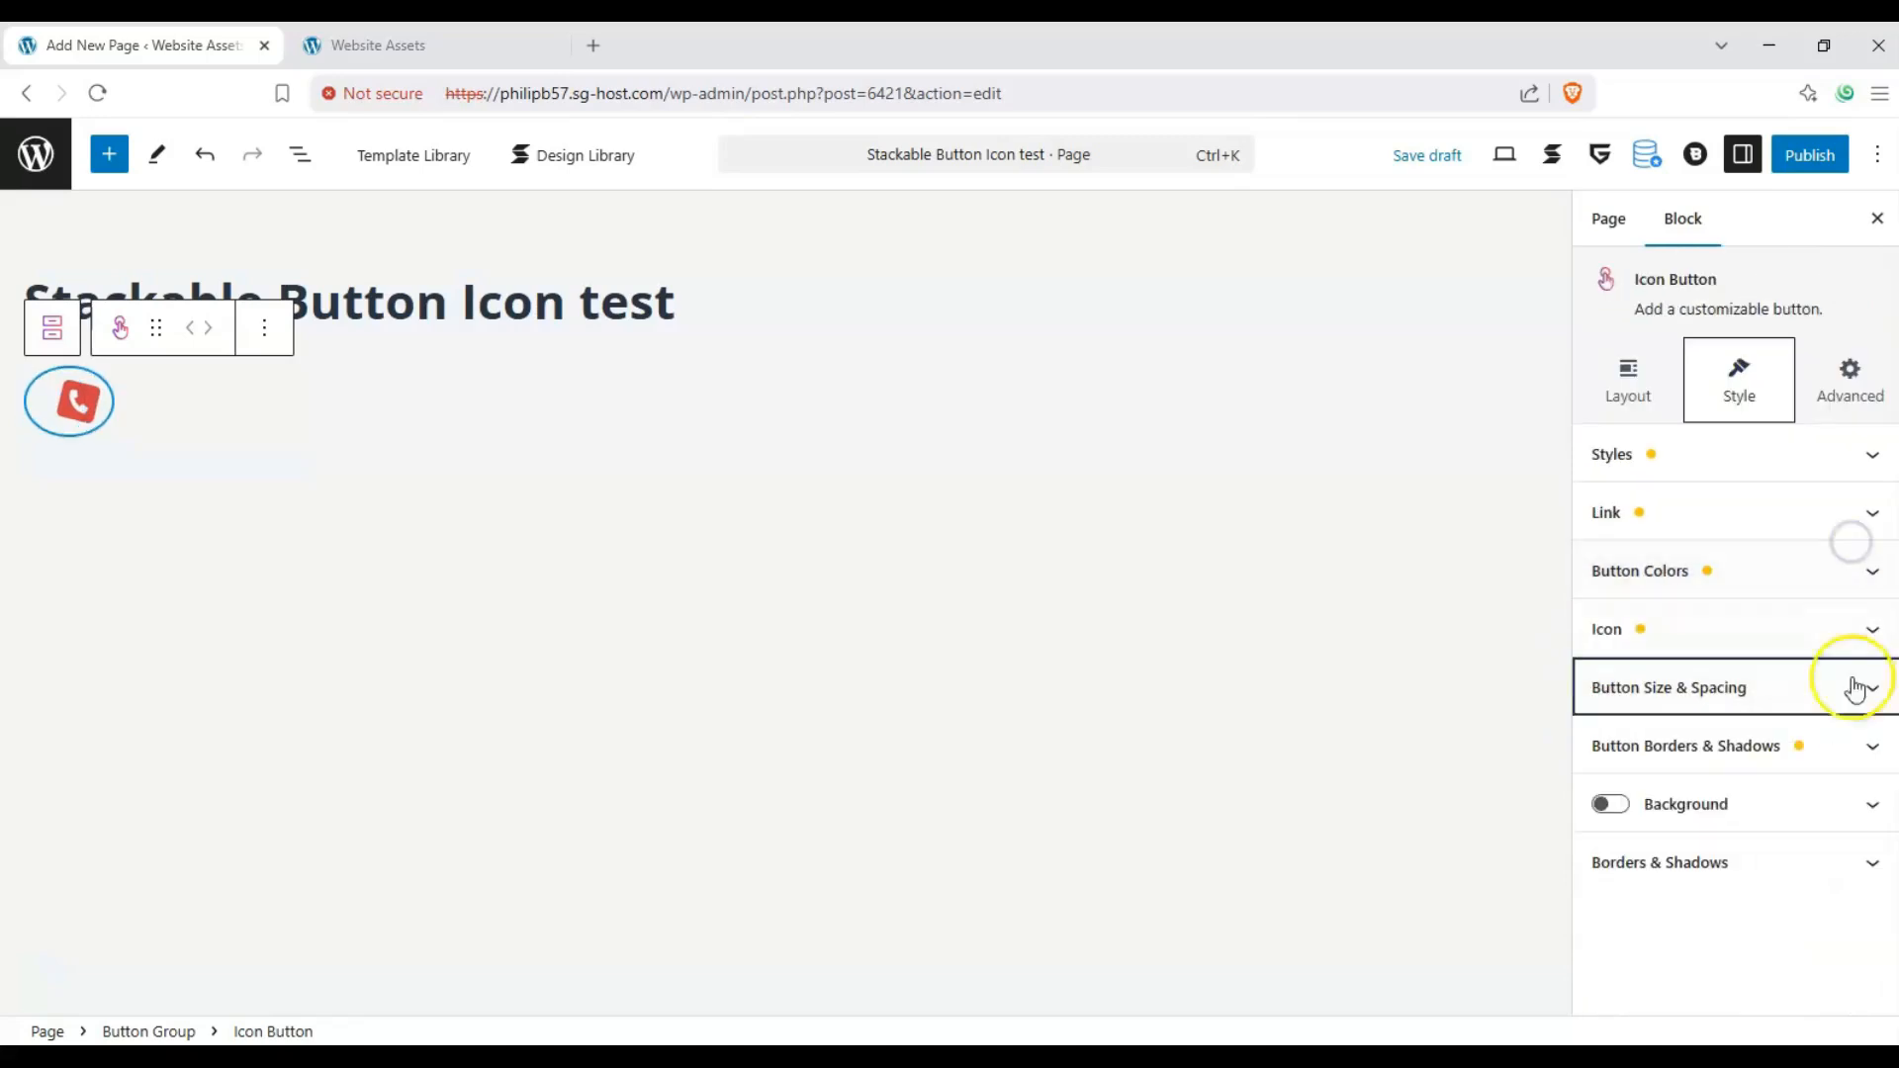
click(1852, 735)
click(1800, 718)
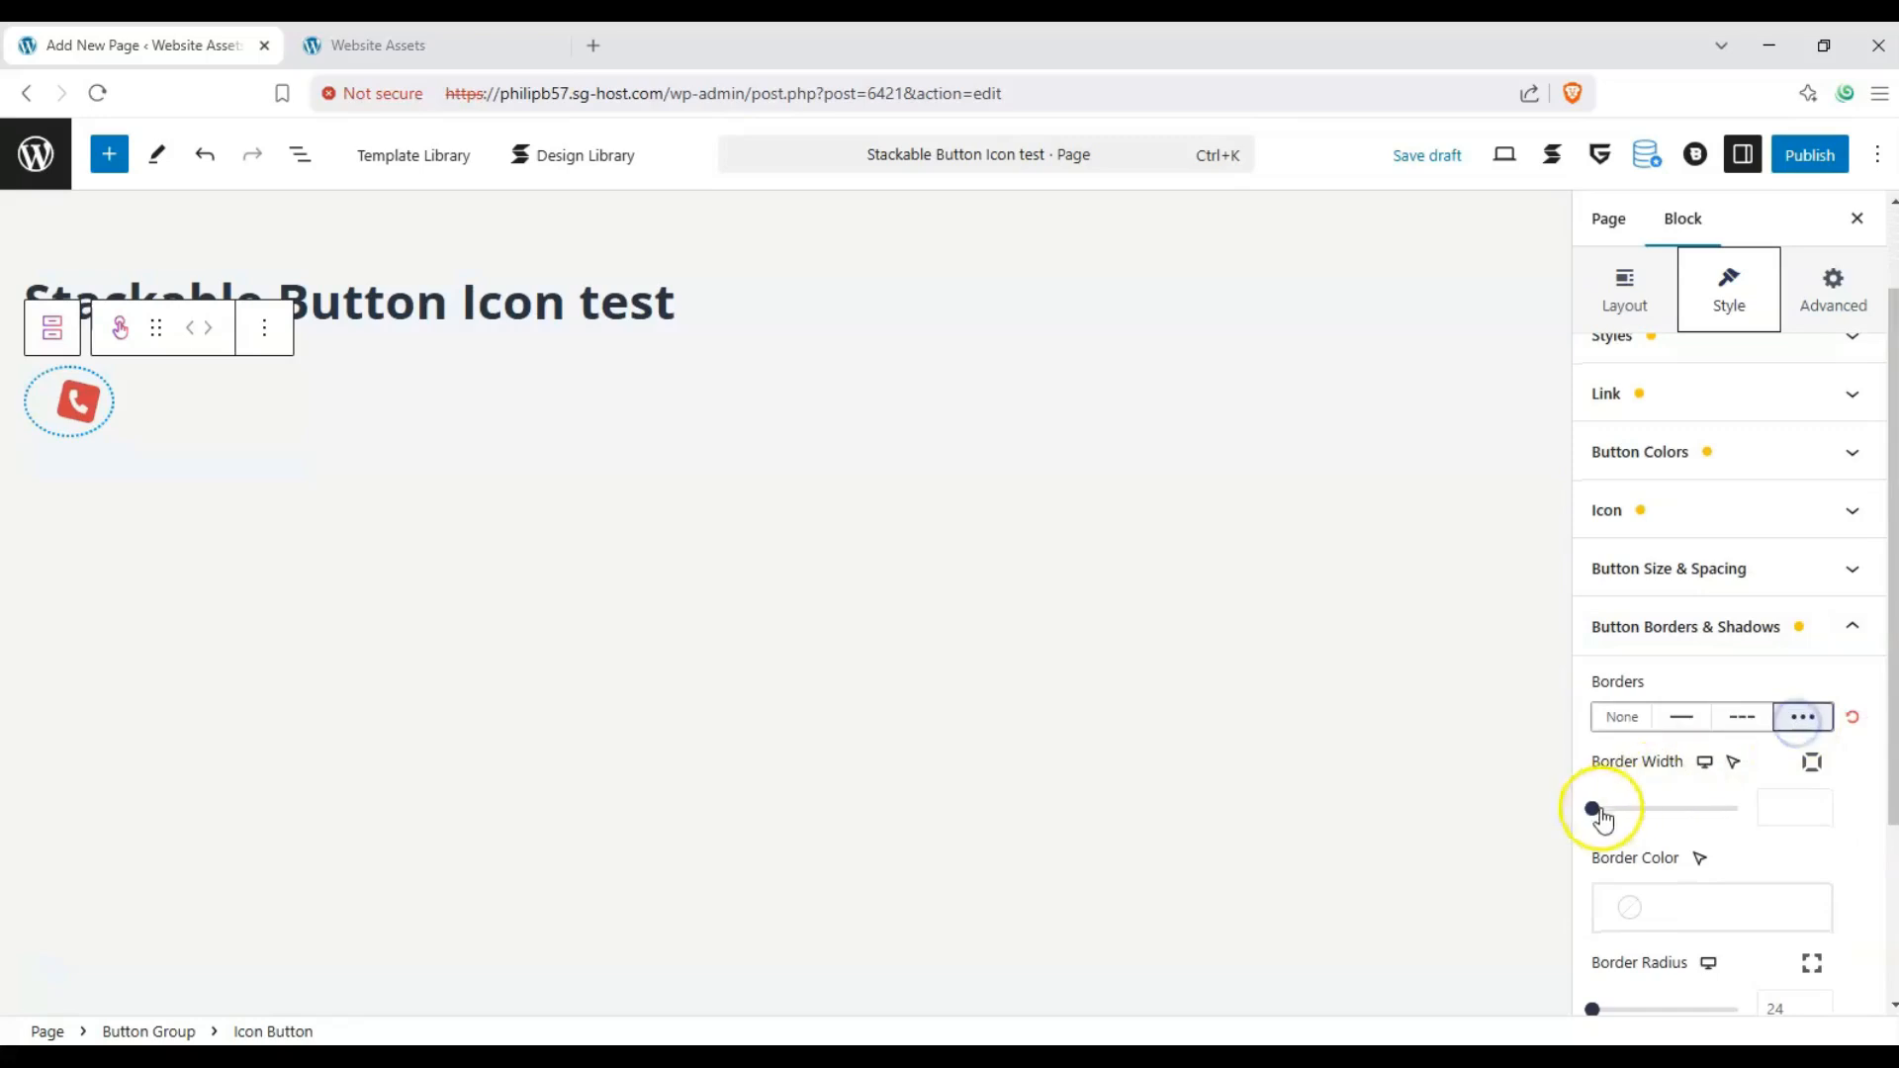
drag(1594, 808, 1647, 811)
scroll(1740, 798, down, 1)
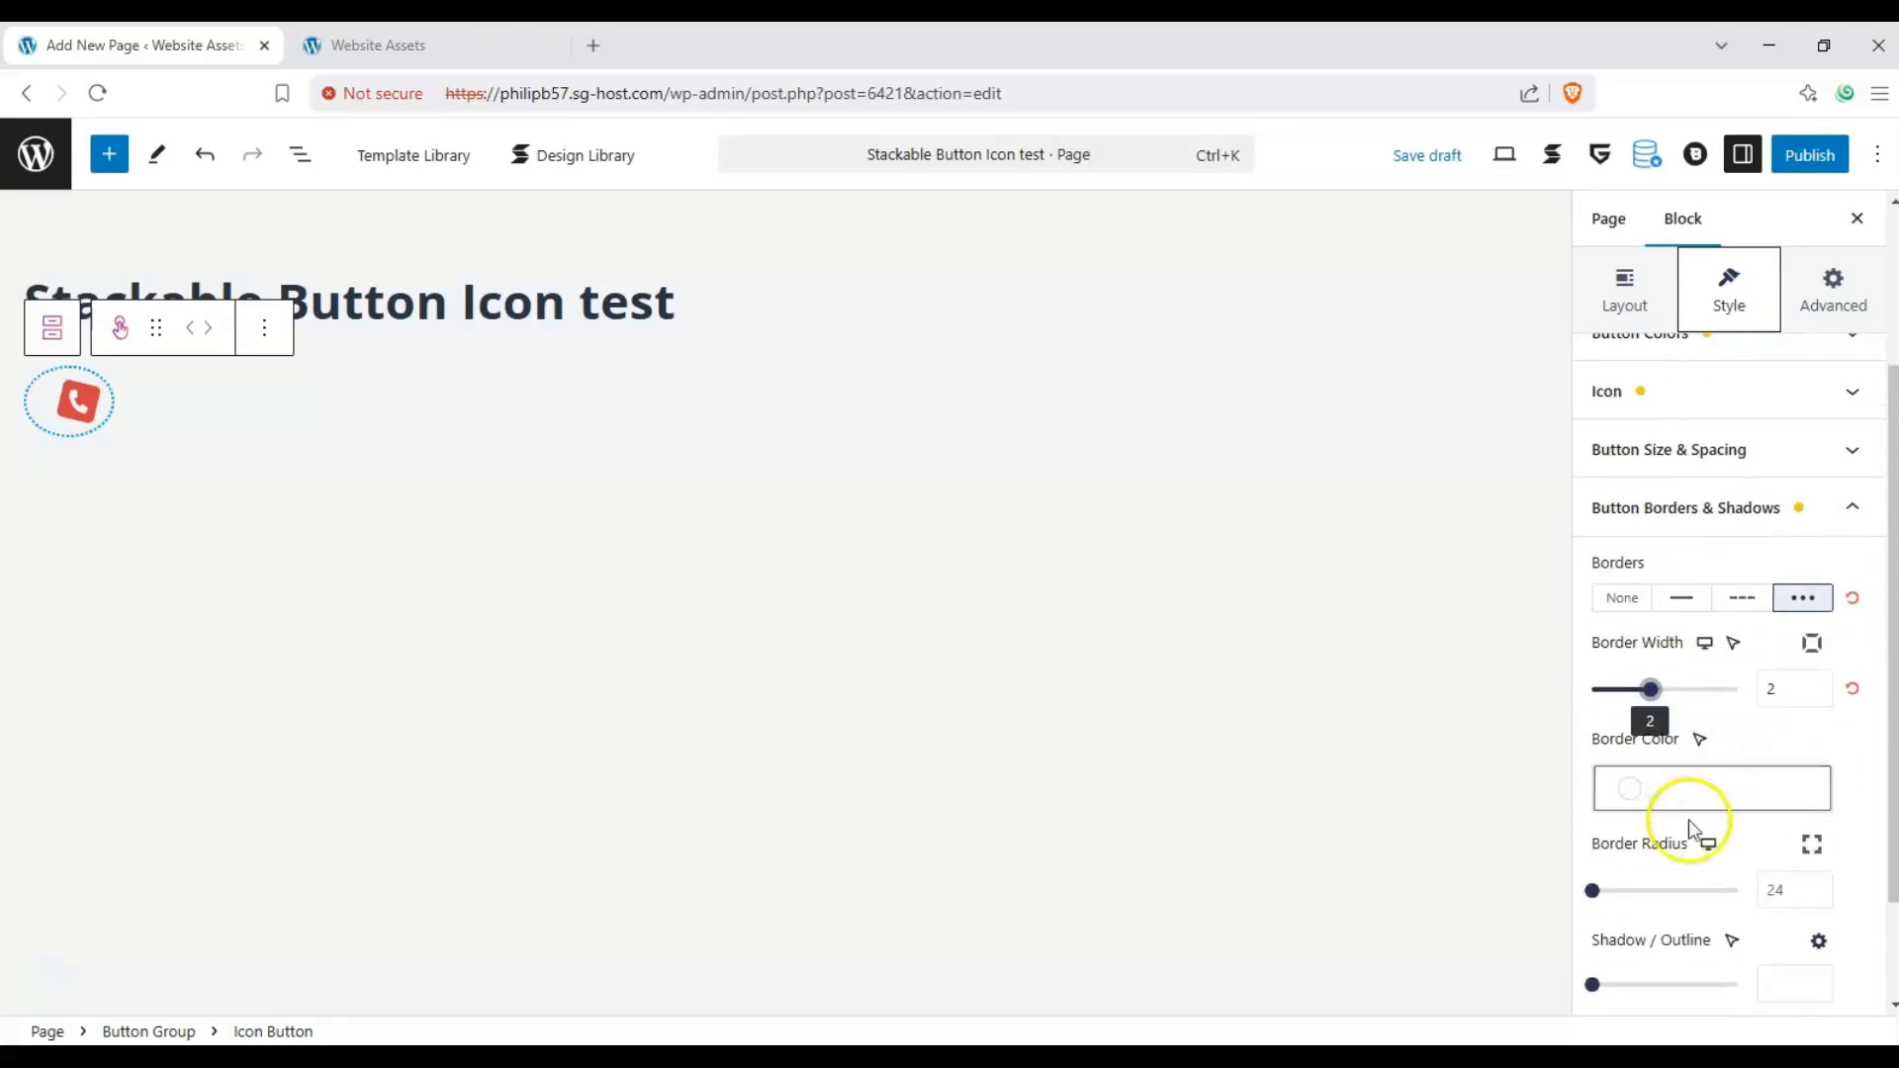
Step: Set the dotted button border's color to Vivid green cyan
click(1632, 788)
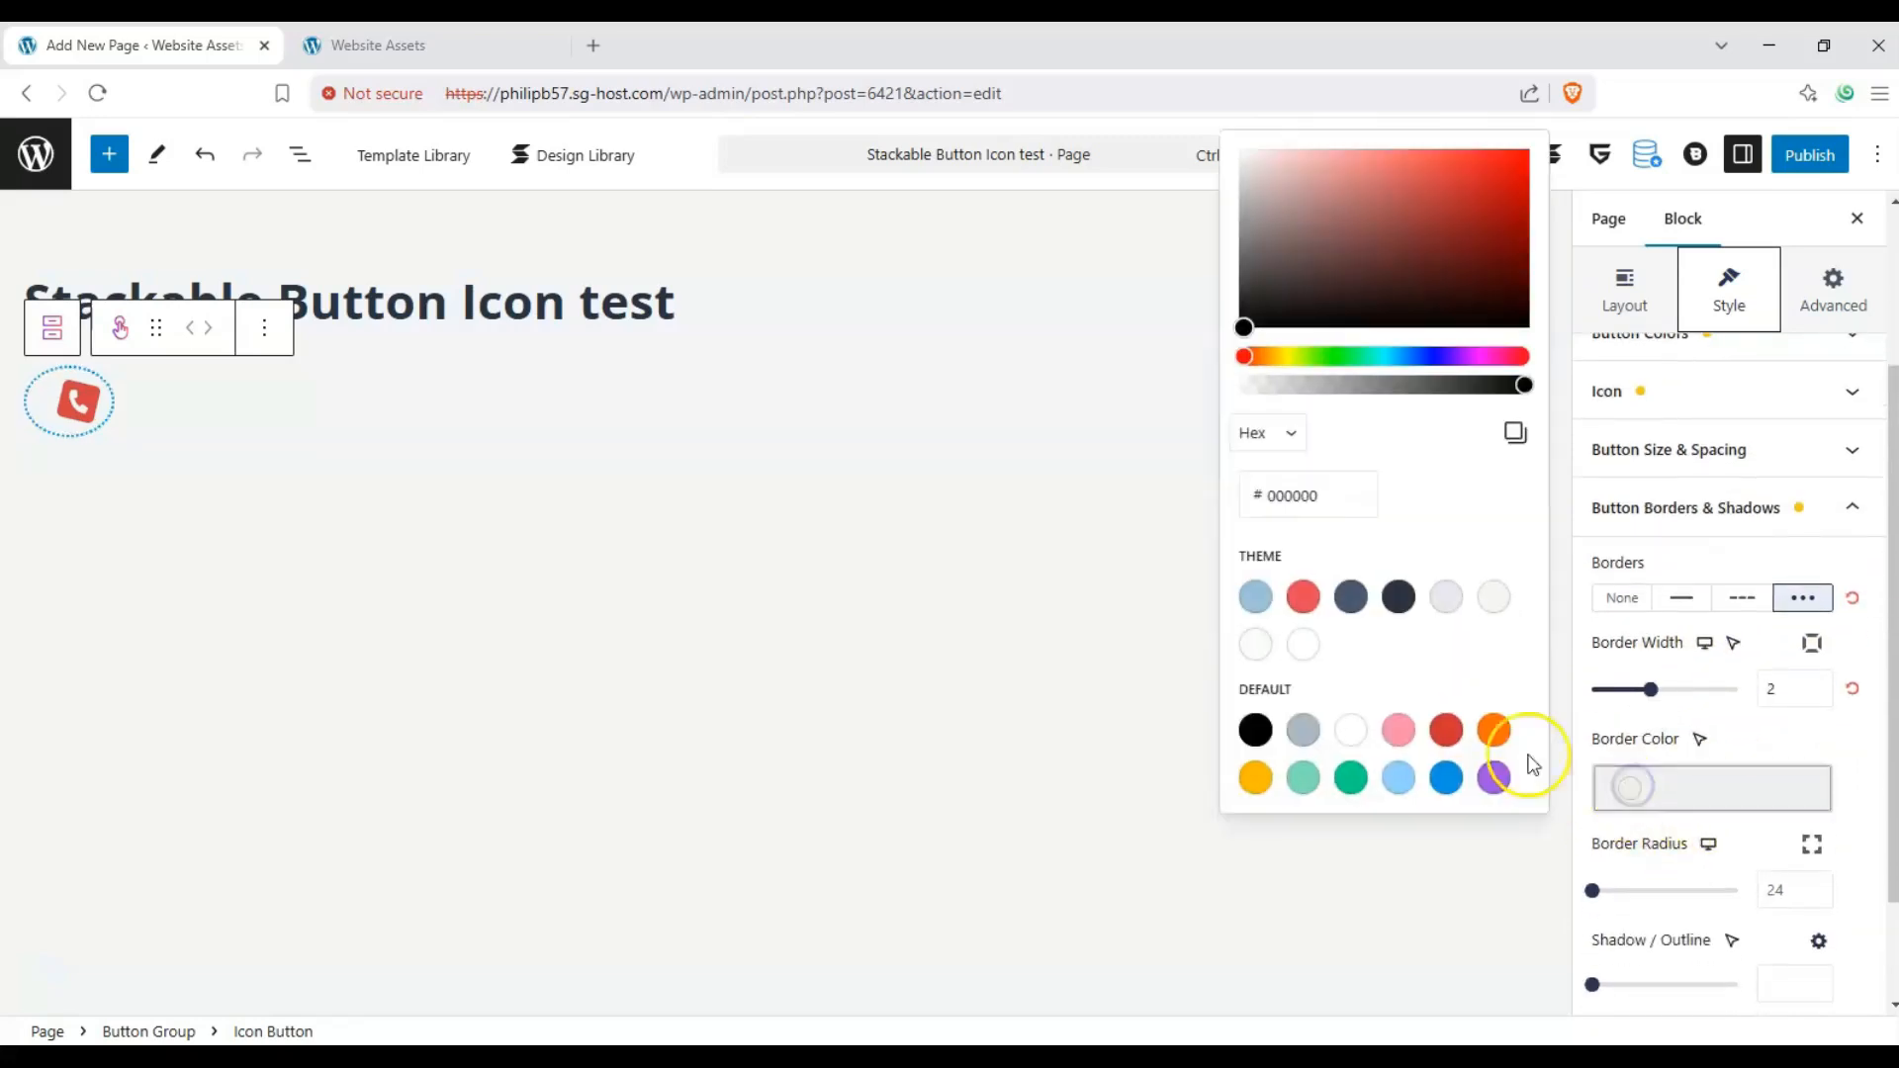
click(1446, 730)
click(1399, 778)
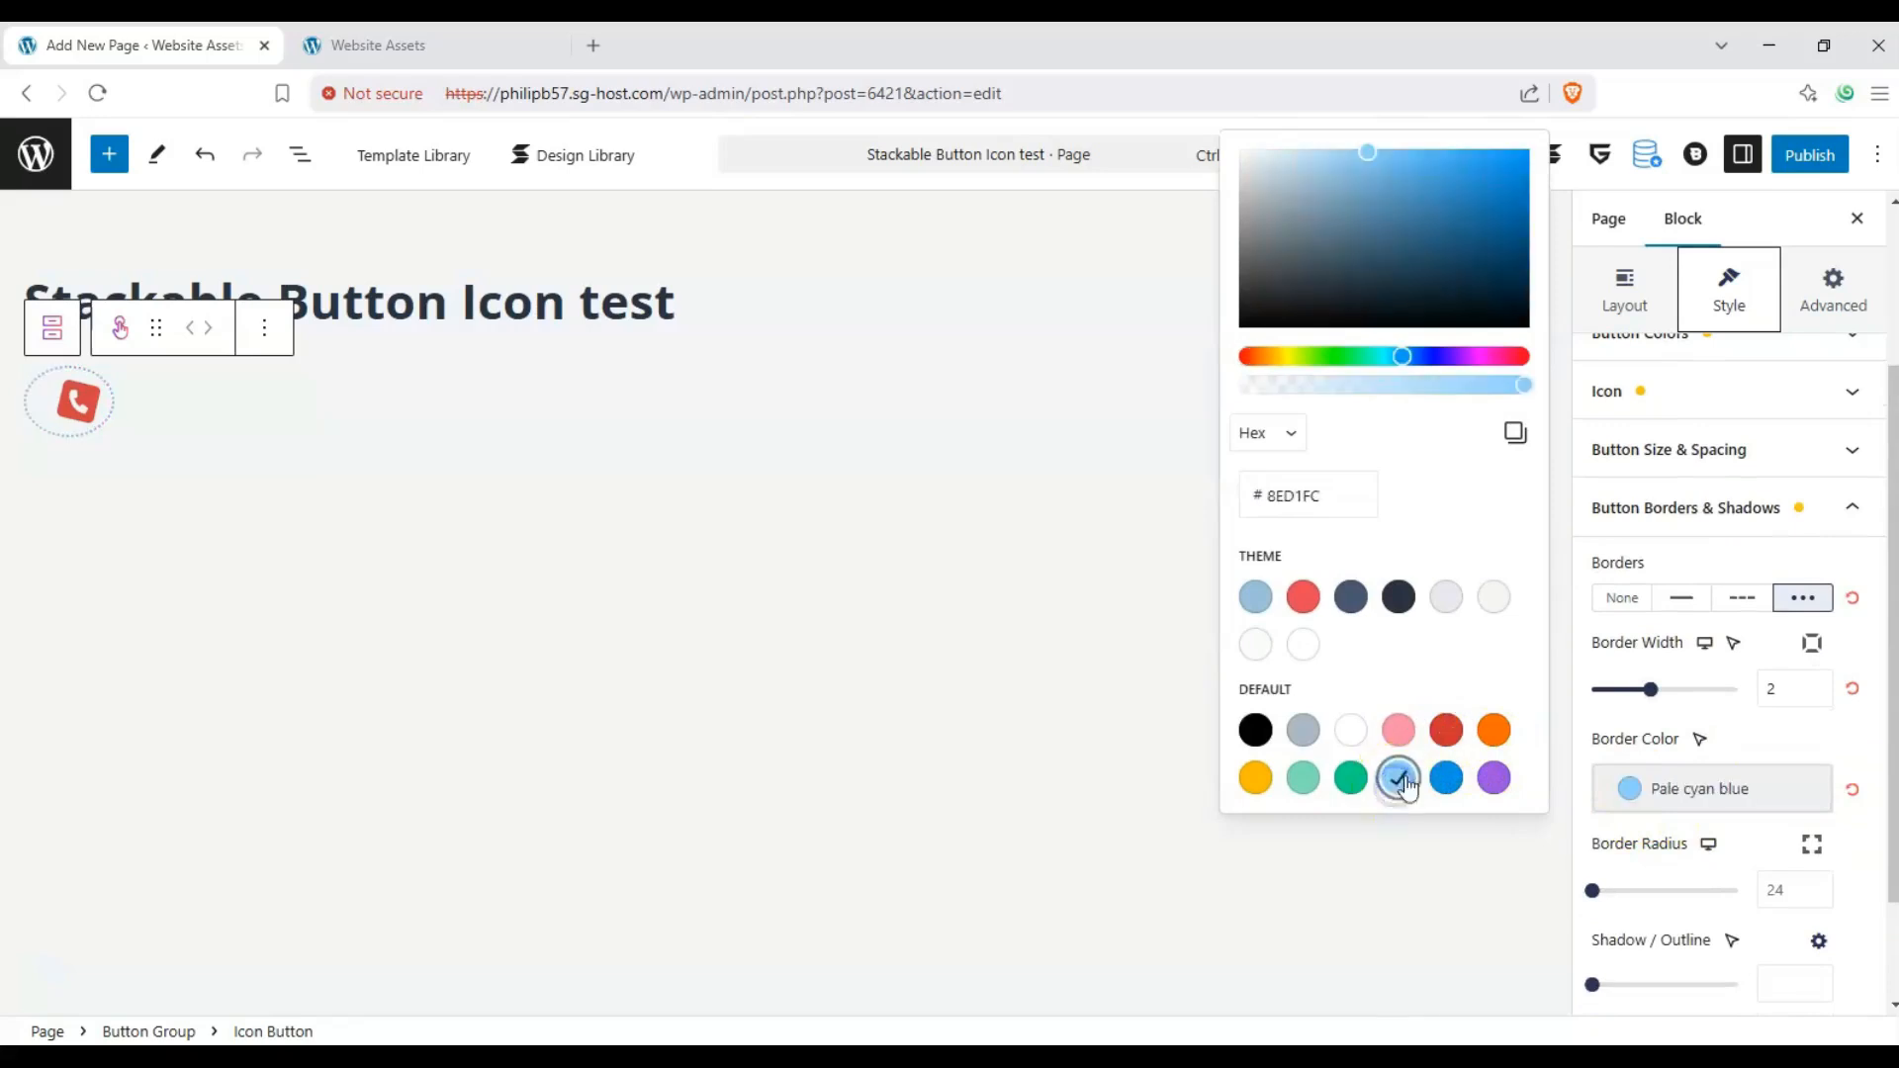
click(1336, 788)
Step: Set the button's border radius to 50 and its shadow to 0
drag(1593, 891, 1818, 910)
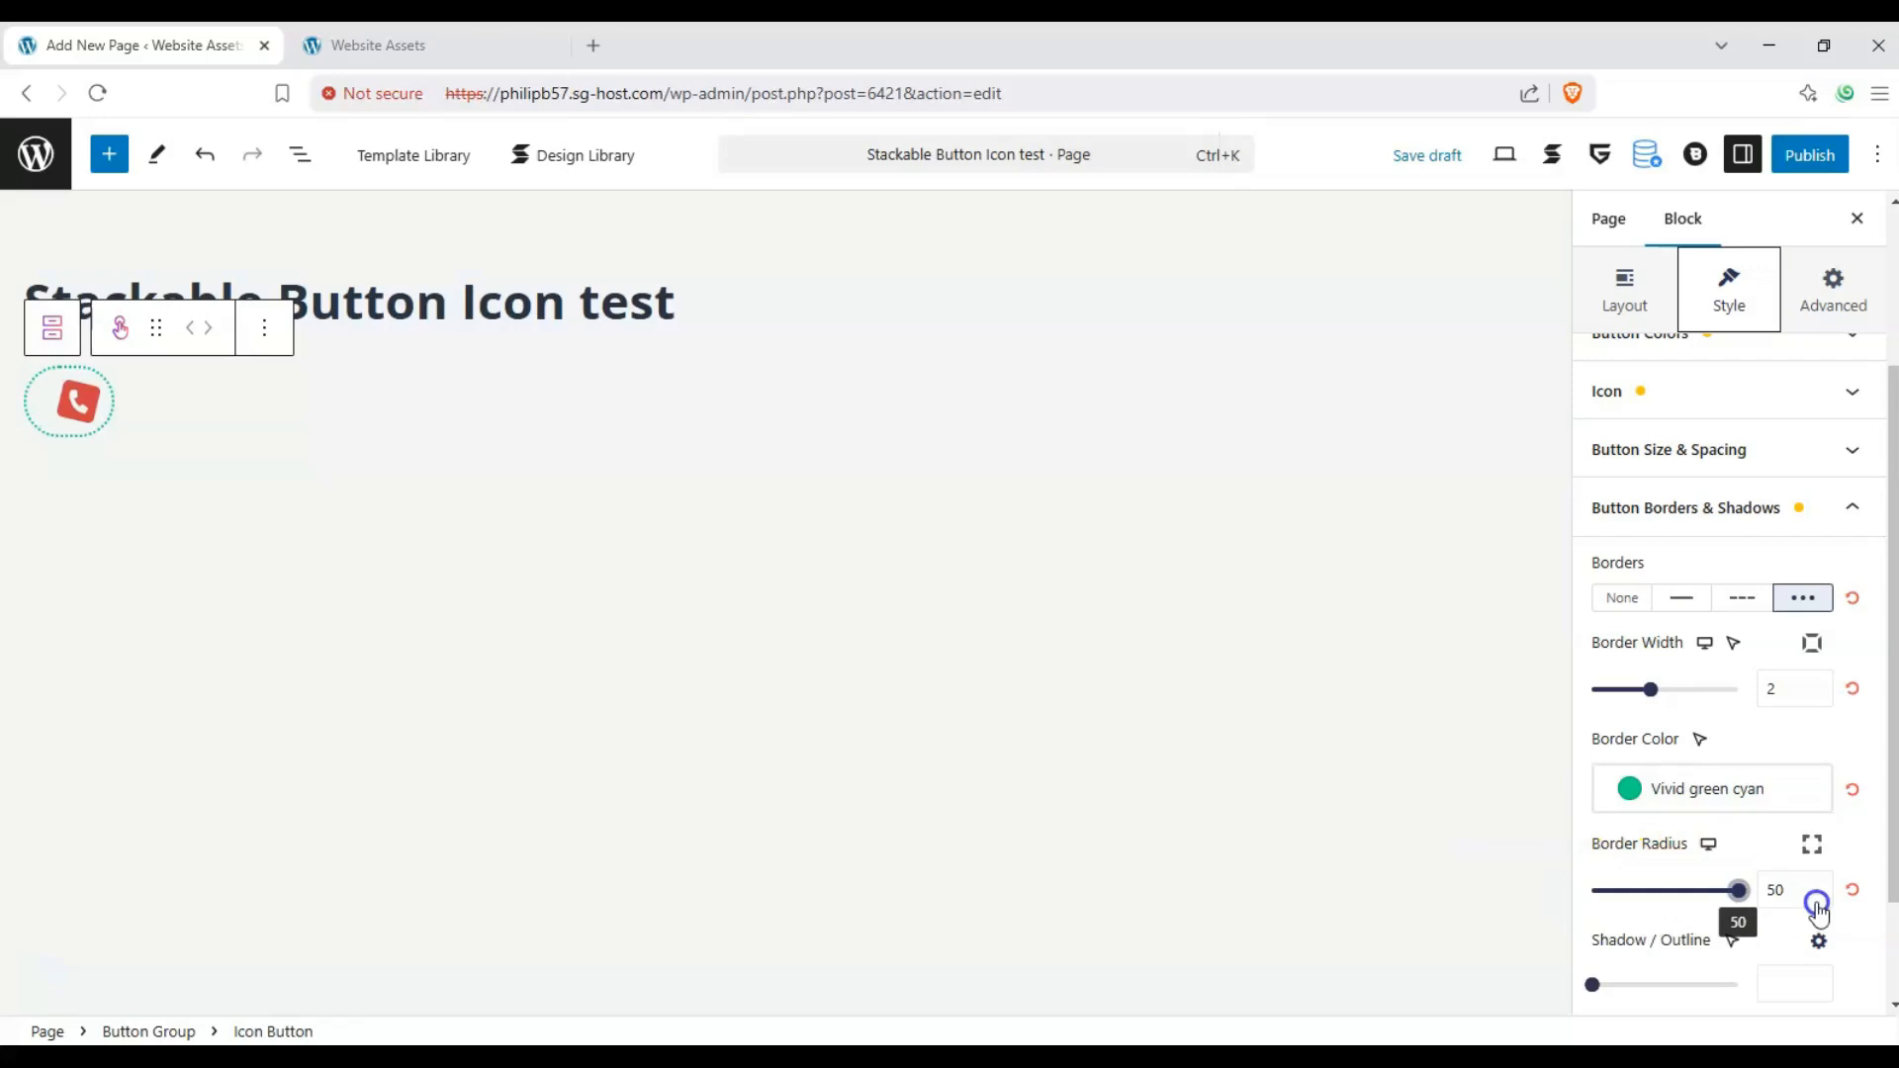
mouse_move(1632, 984)
mouse_down()
mouse_move(1650, 982)
mouse_move(1607, 984)
mouse_up()
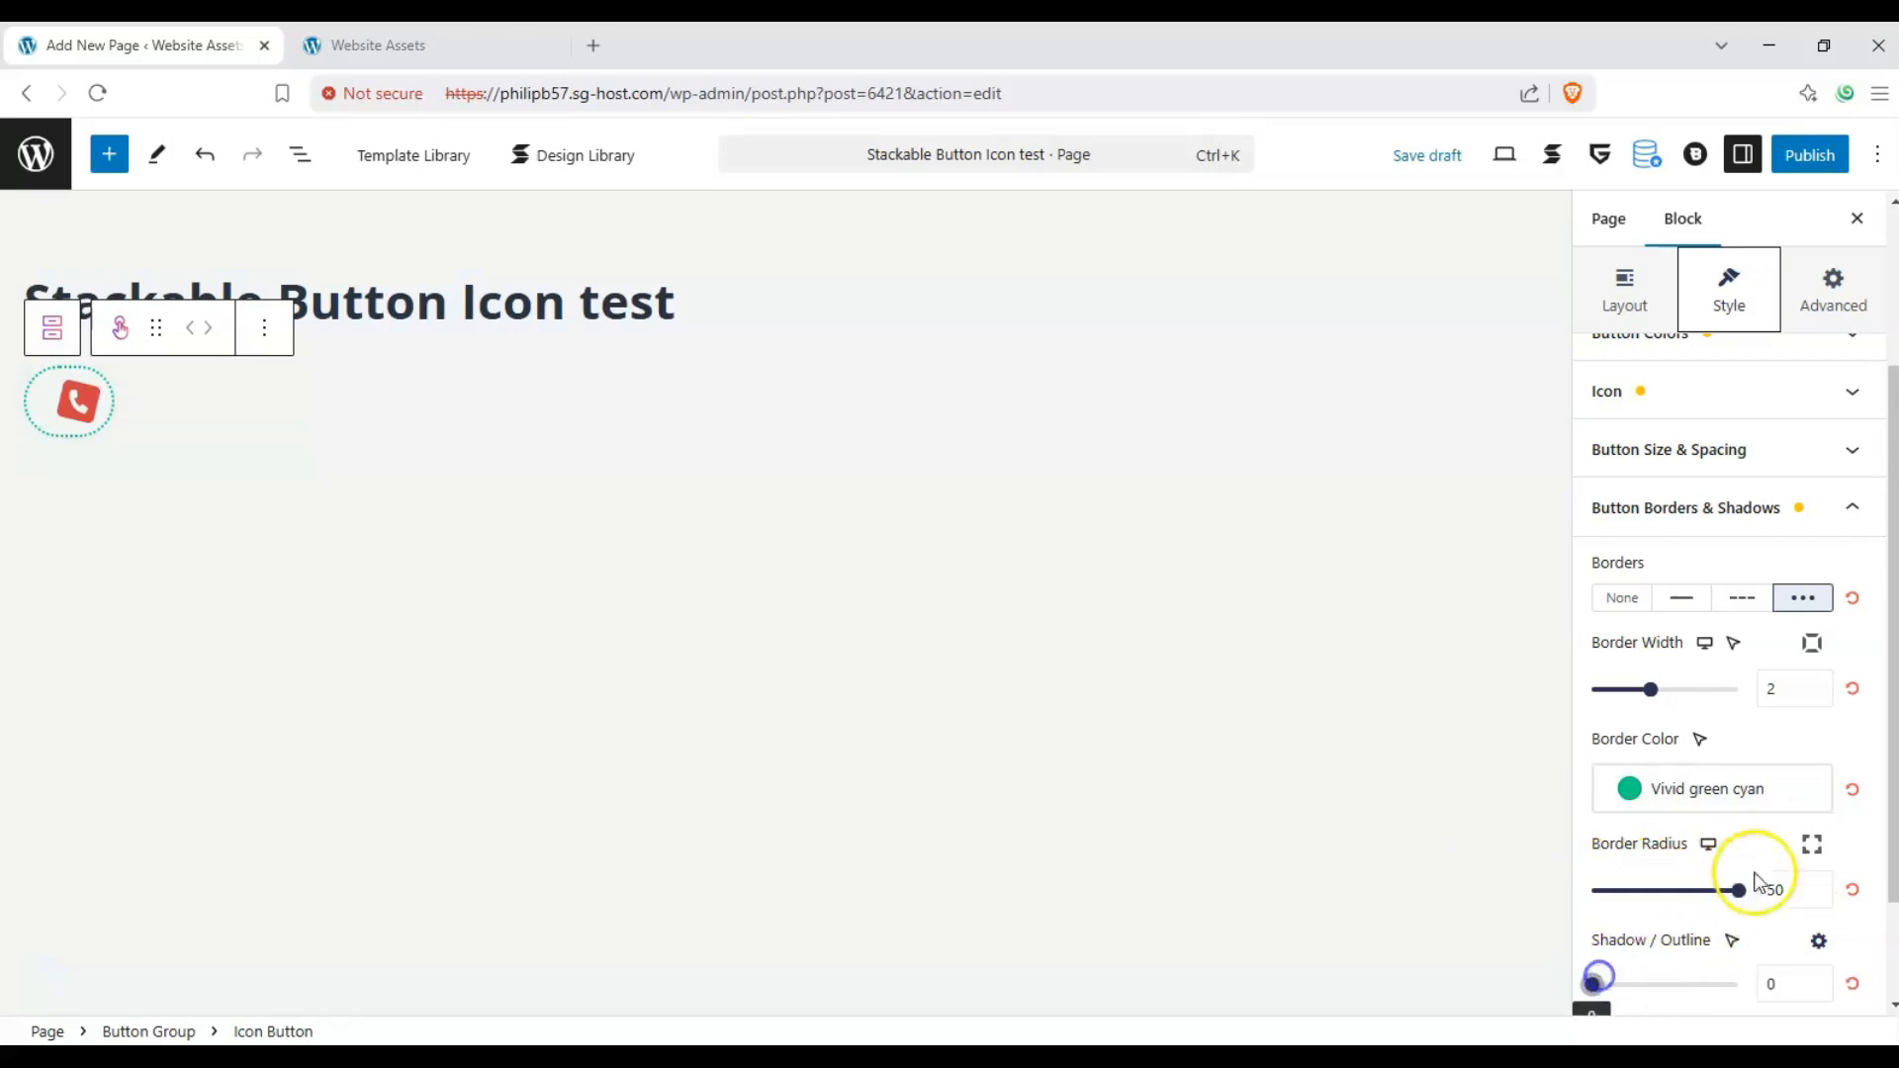
Step: Try a block background in Palette Color 2 and switch the background off again
scroll(1771, 870, down, 2)
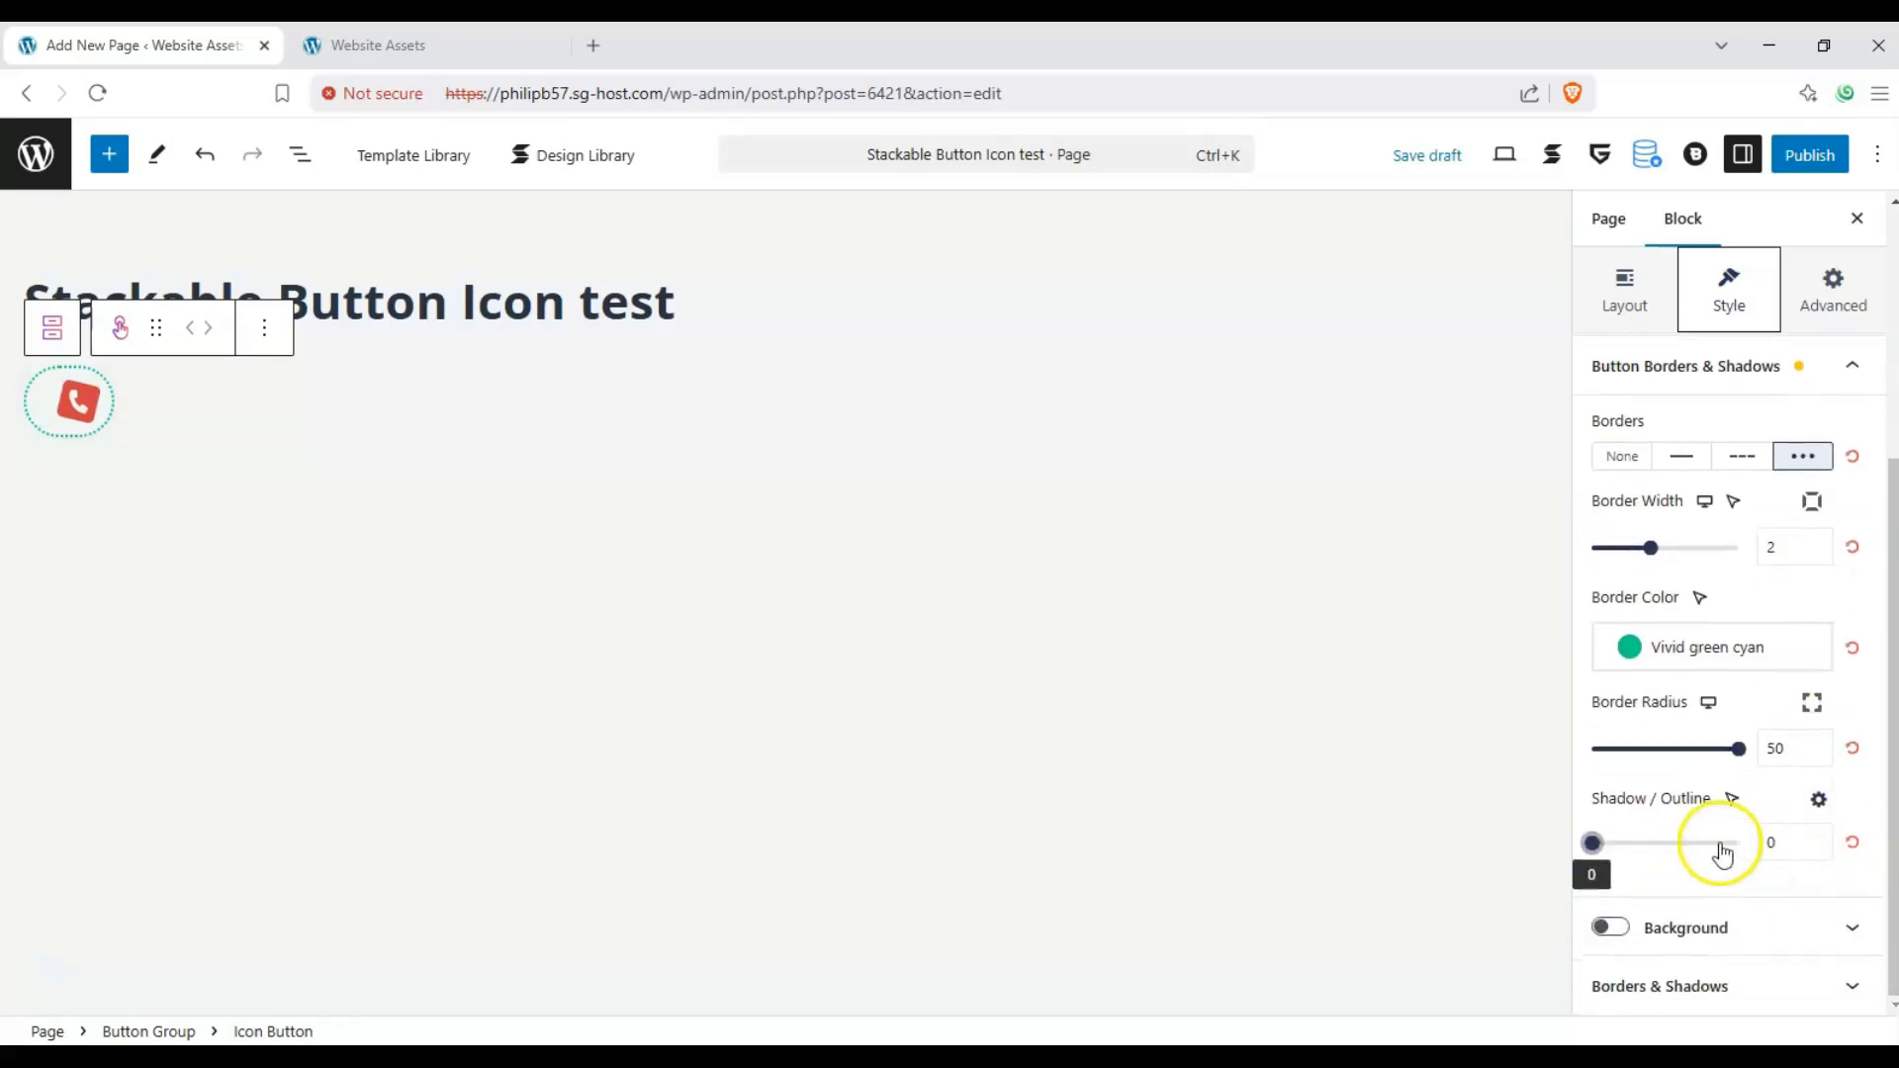
click(1623, 930)
click(1611, 528)
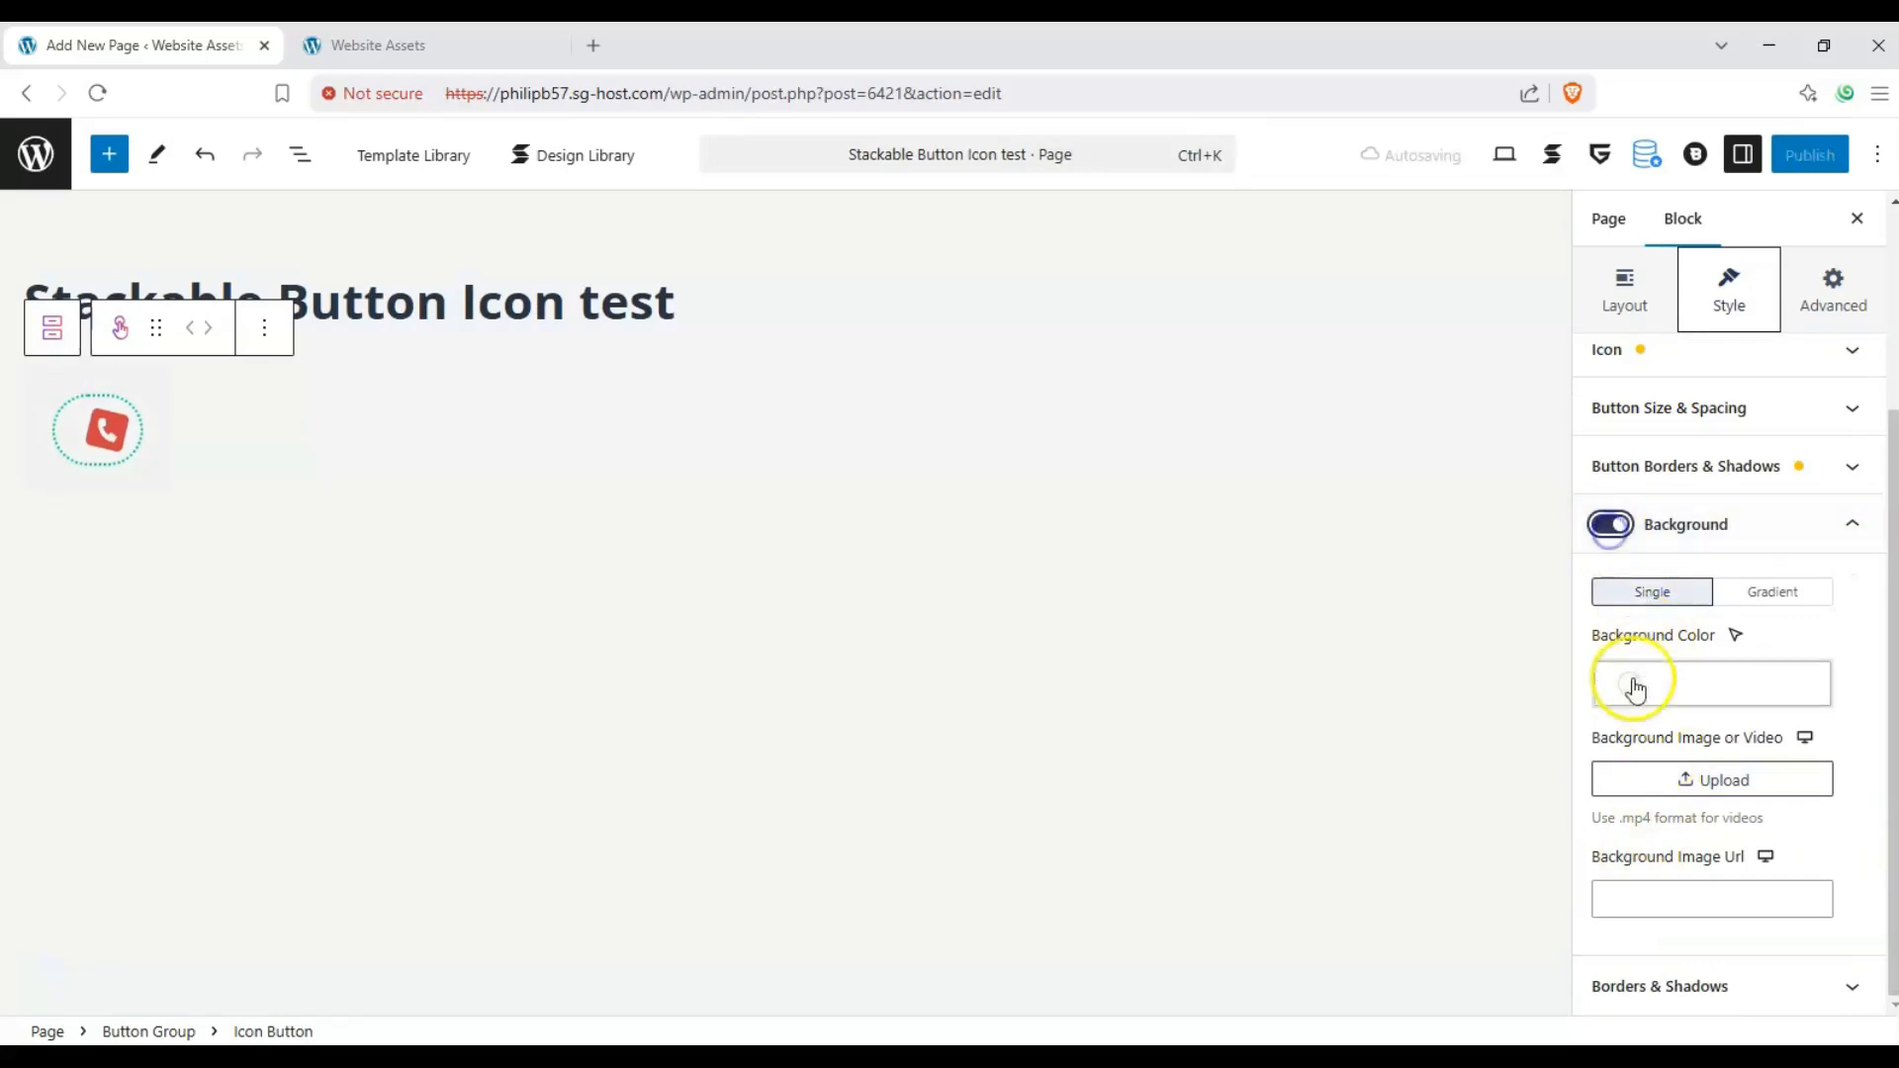
click(1634, 689)
click(1296, 591)
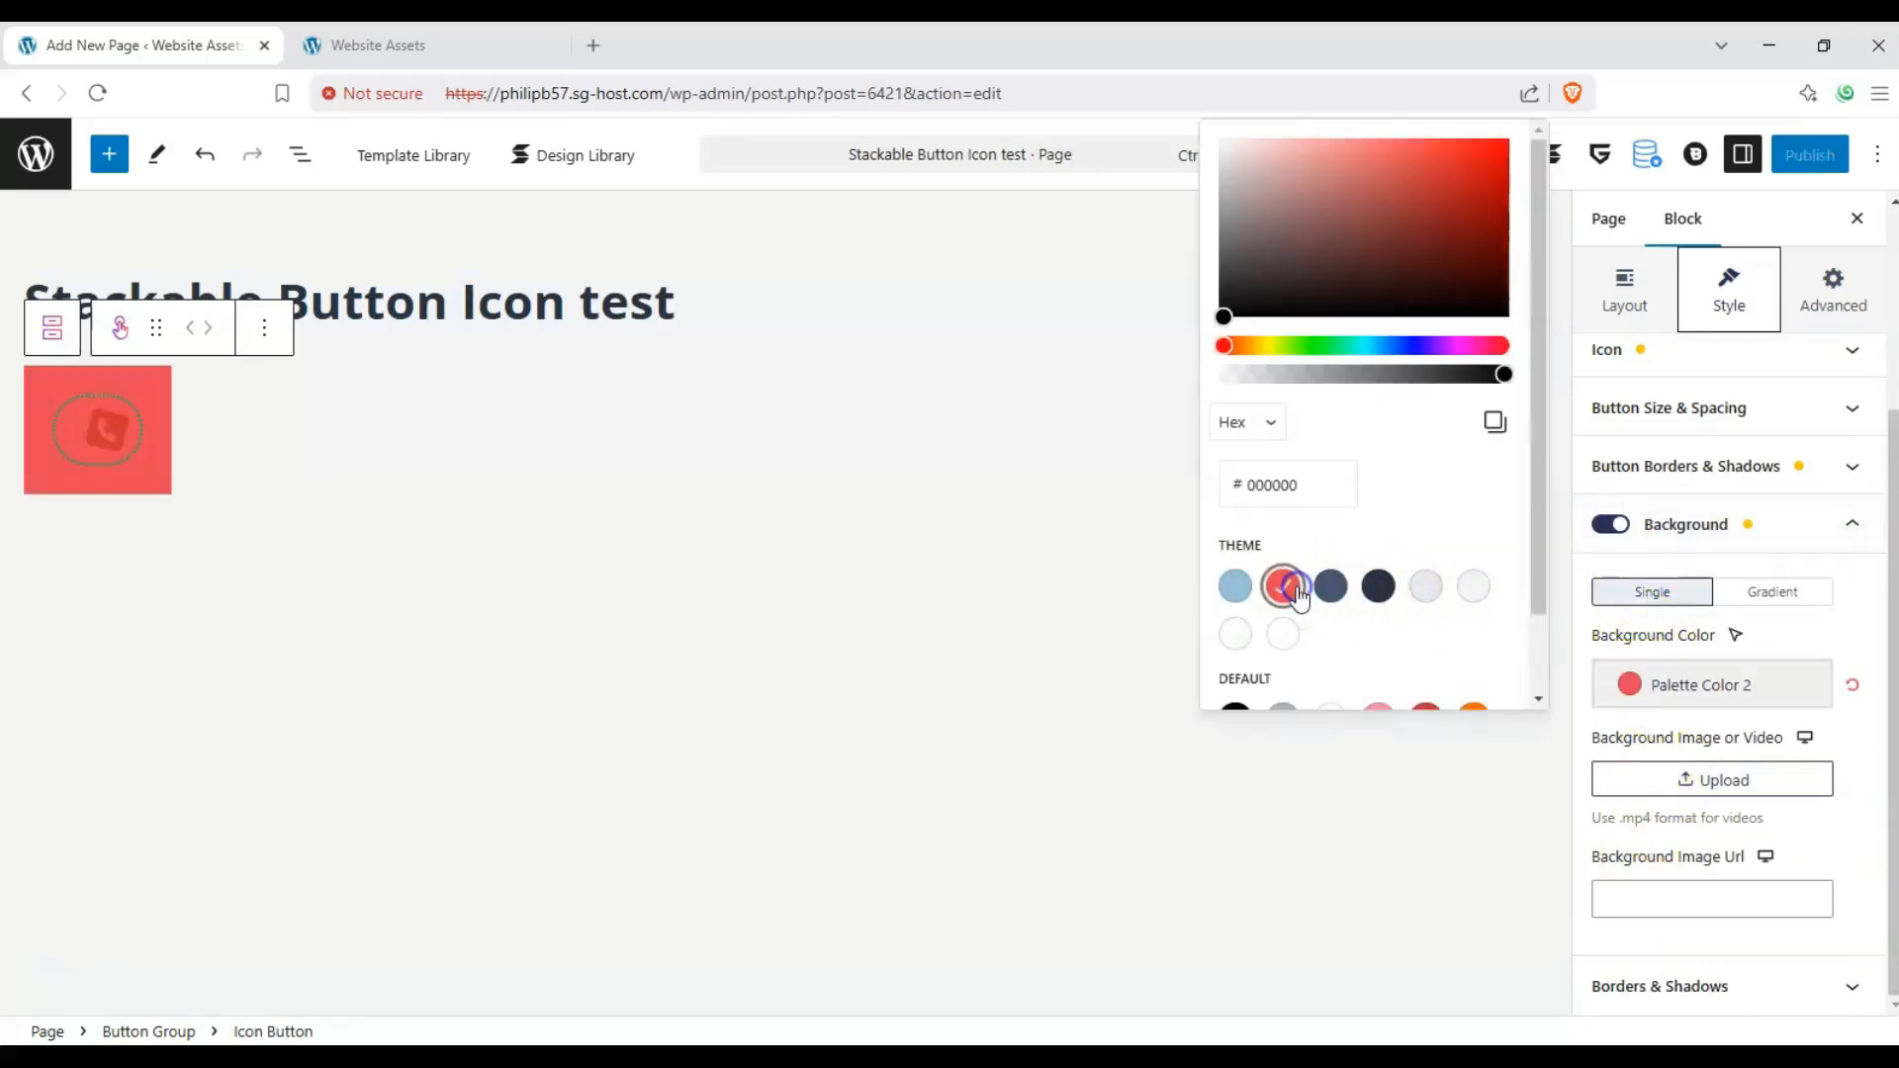
click(1609, 524)
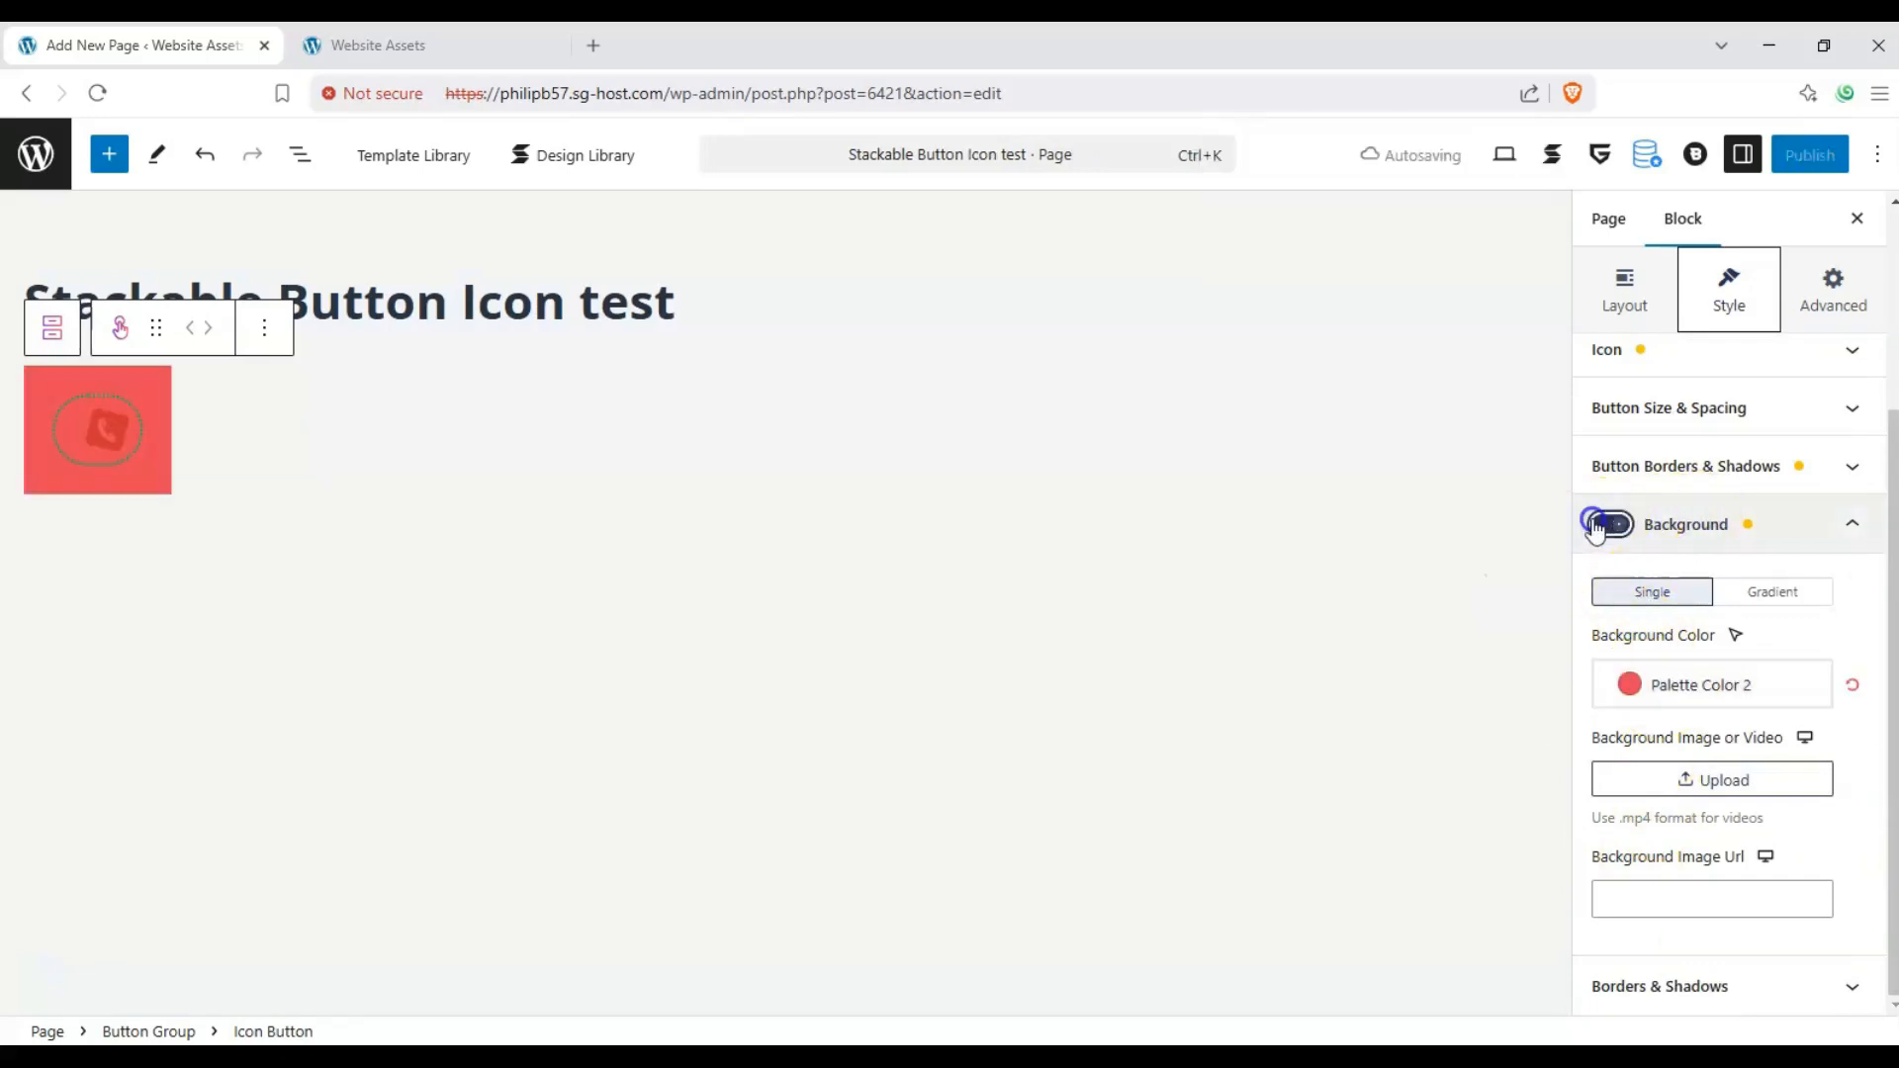
Step: Set the block's own border radius to 30 and its shadow to 7, leaving its border style at None
click(1836, 970)
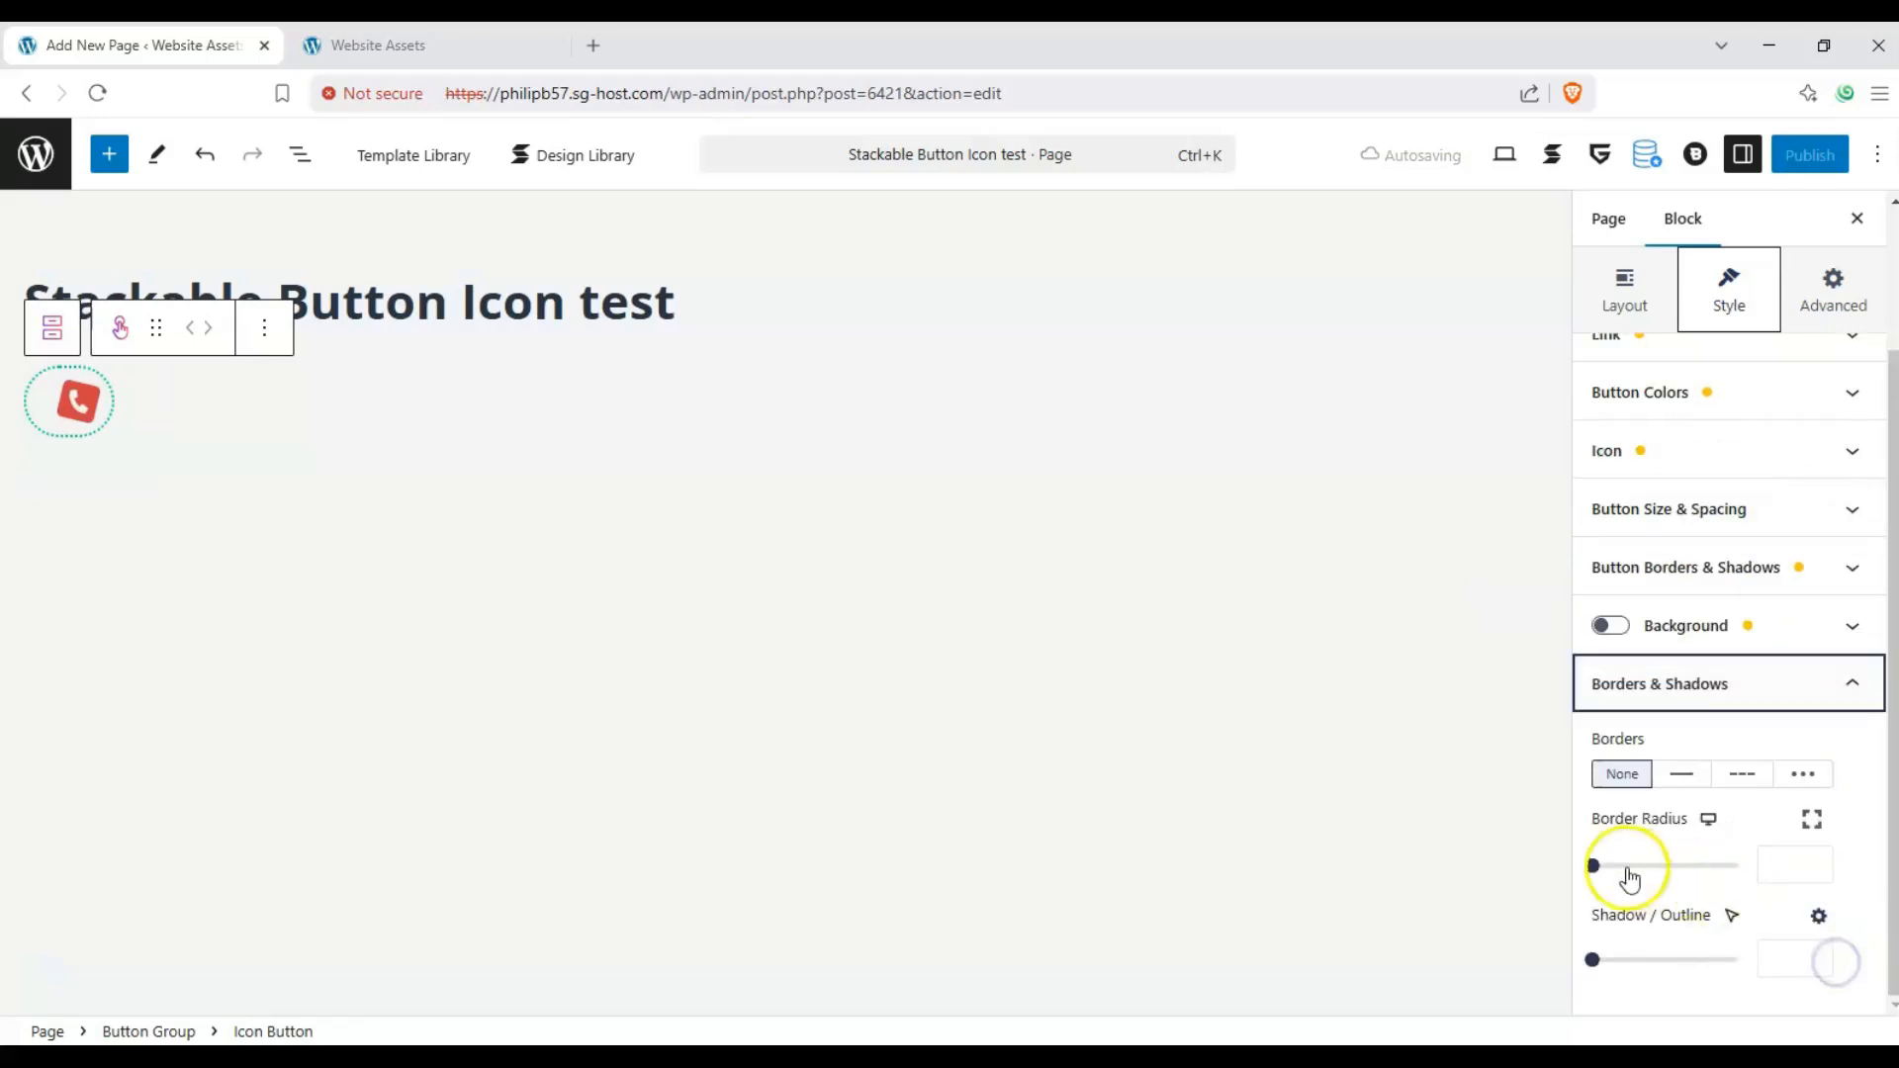
drag(1630, 878, 1658, 883)
drag(1615, 964, 1736, 962)
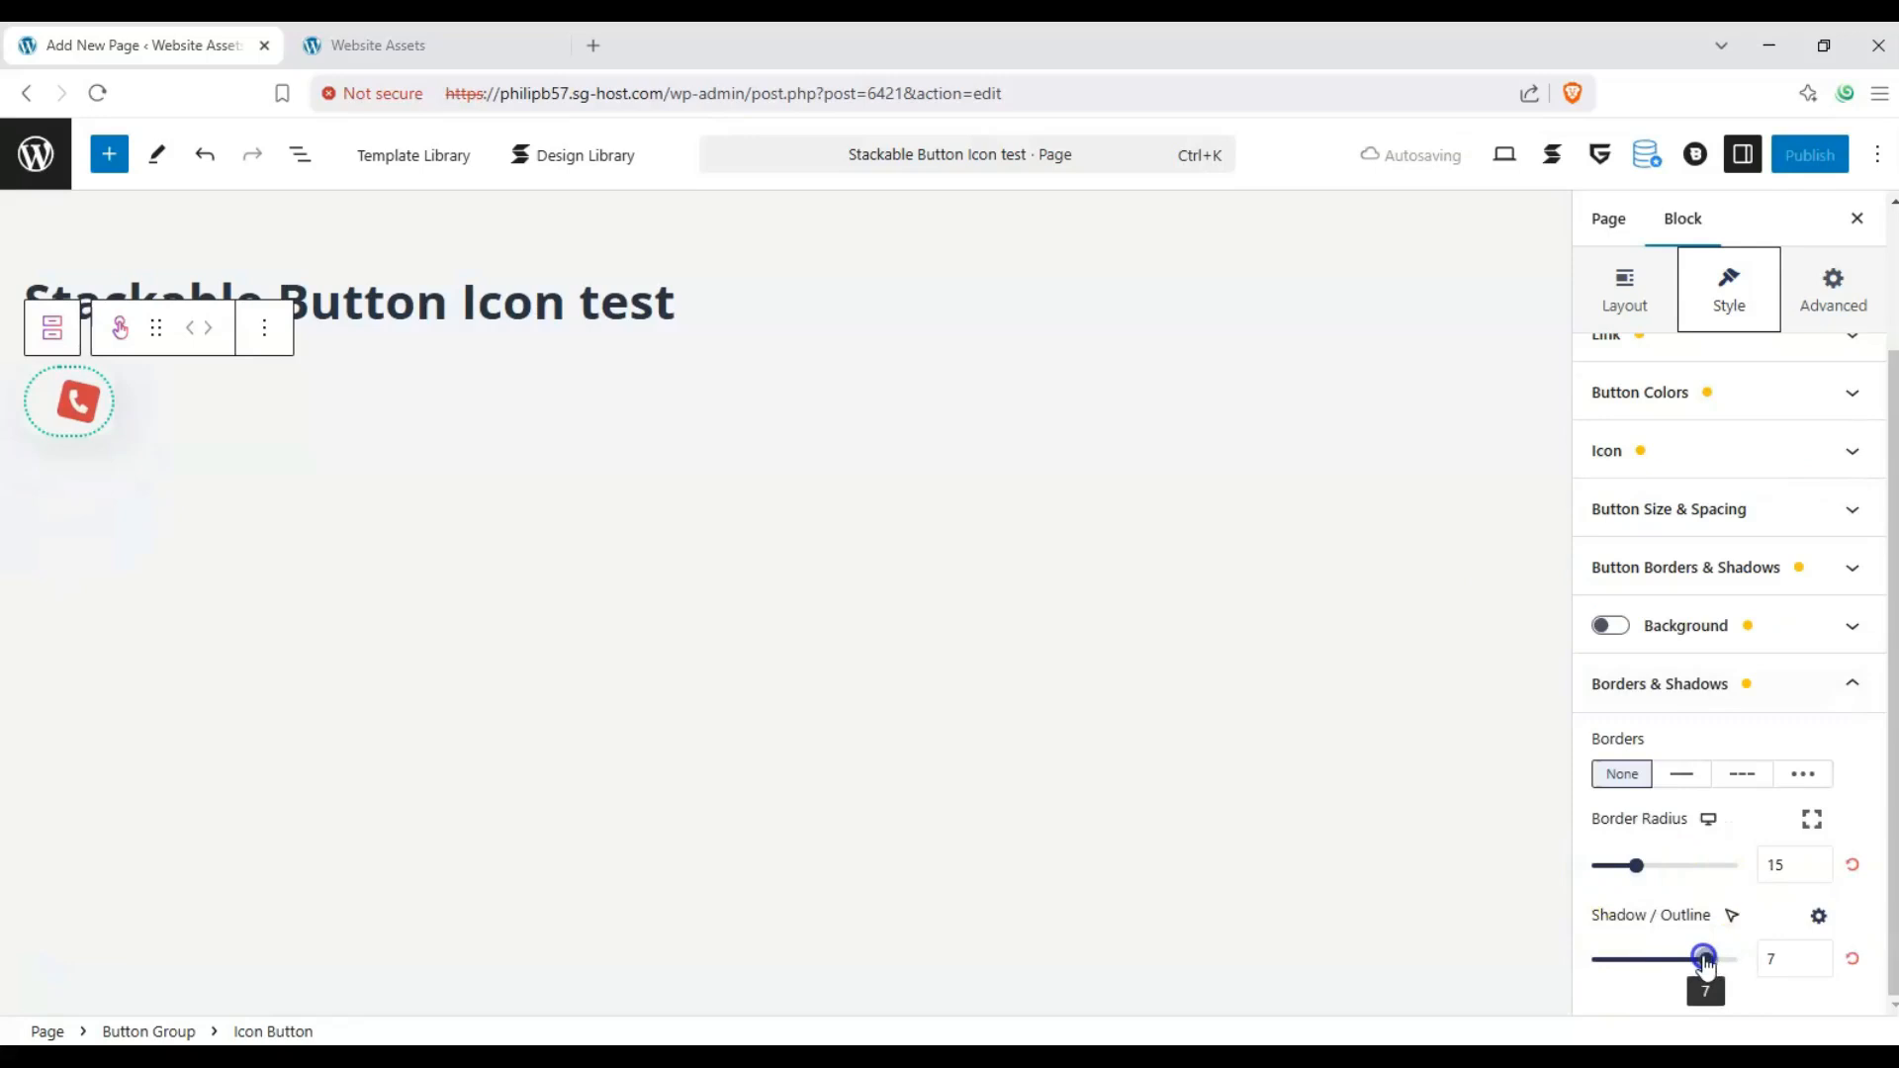
drag(1636, 865, 1680, 870)
Step: Examine the block's advanced general settings, including the choices for HTML tag, overflow and clear
scroll(1840, 708, up, 3)
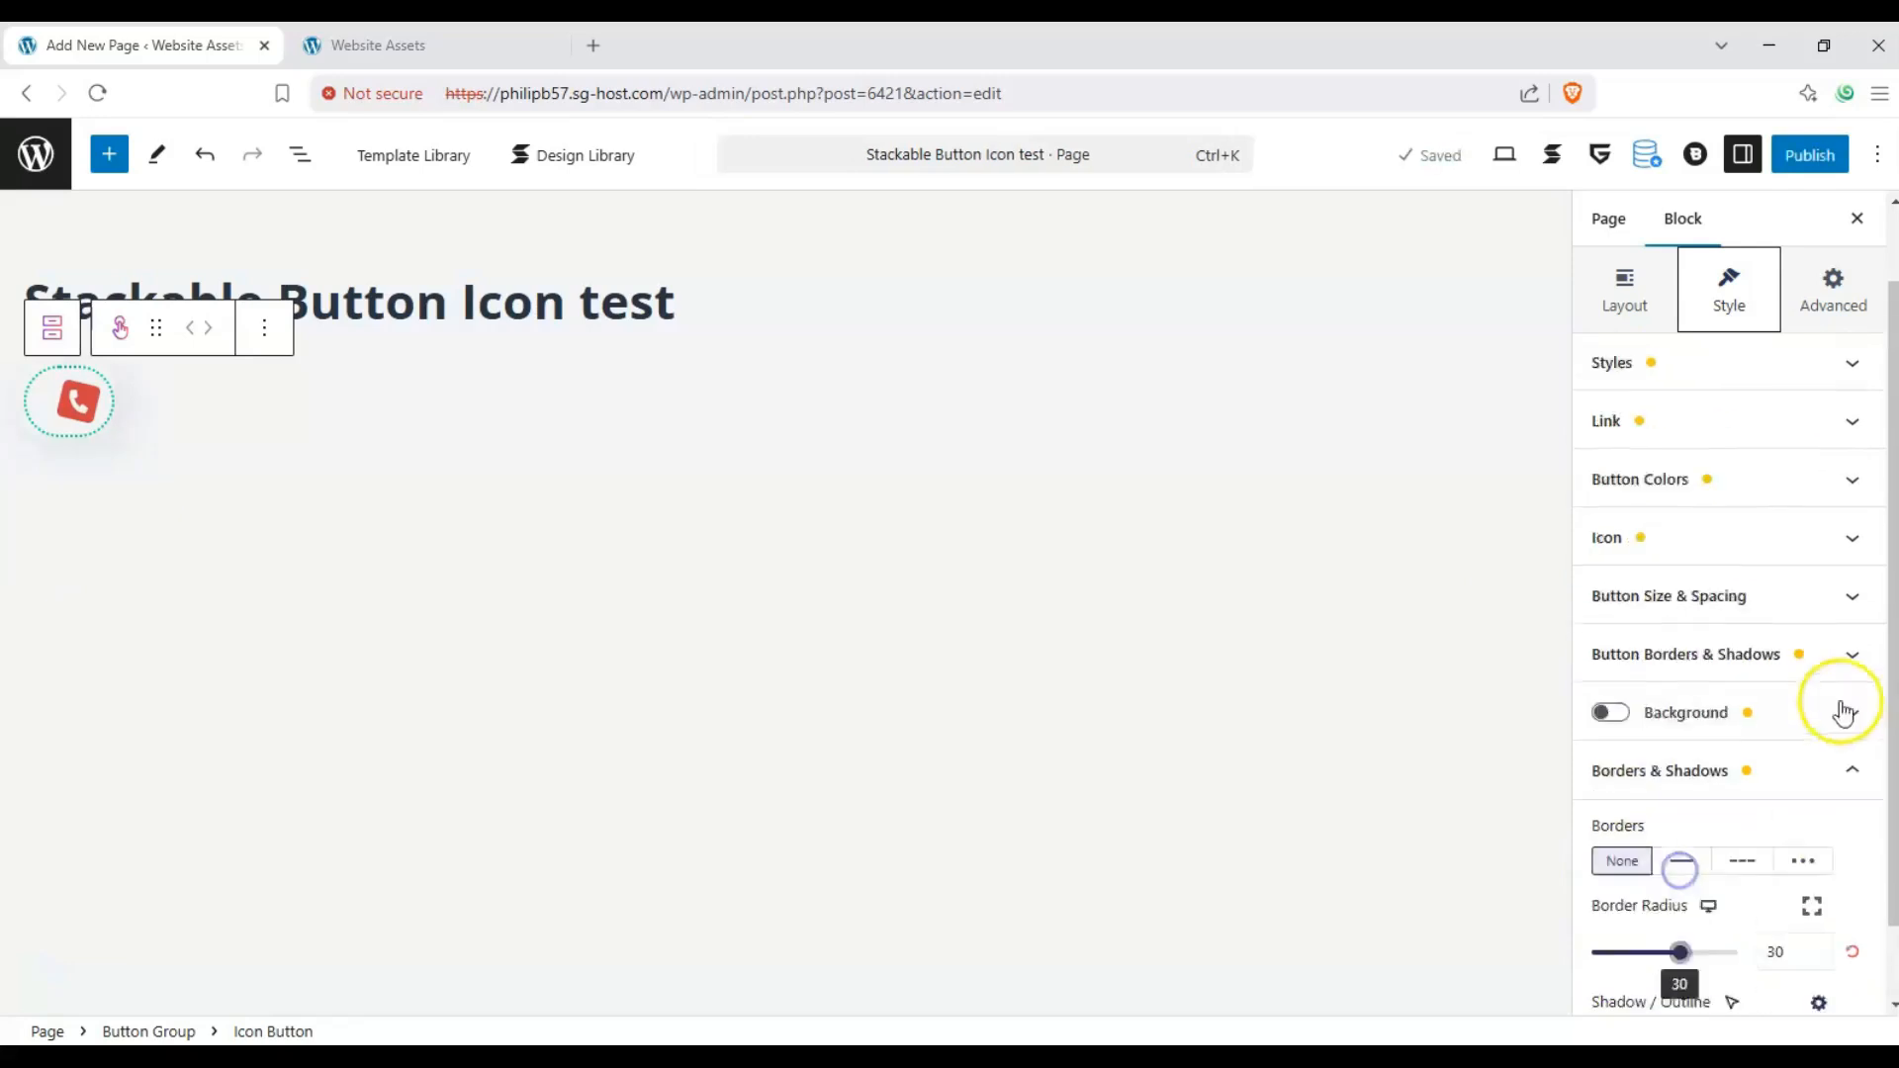
click(1810, 398)
click(1700, 460)
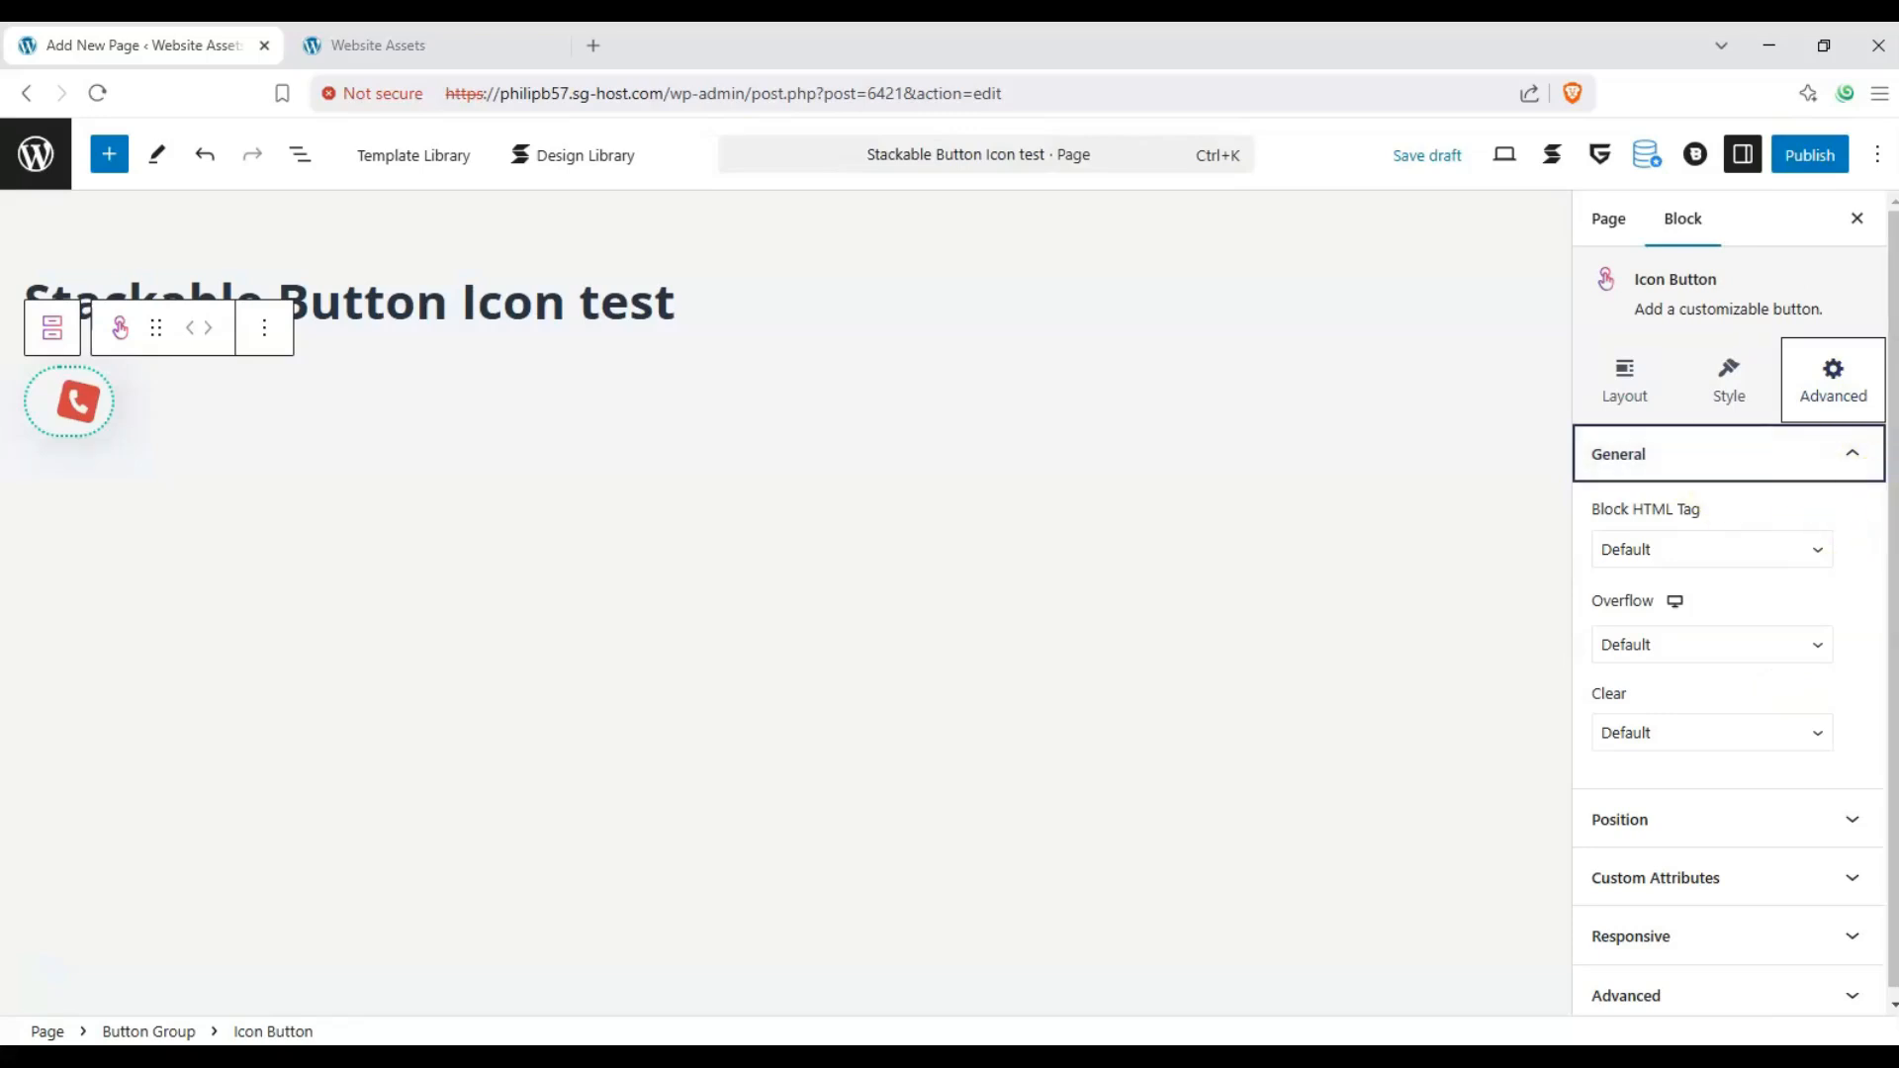
click(1796, 543)
click(1796, 543)
click(1734, 653)
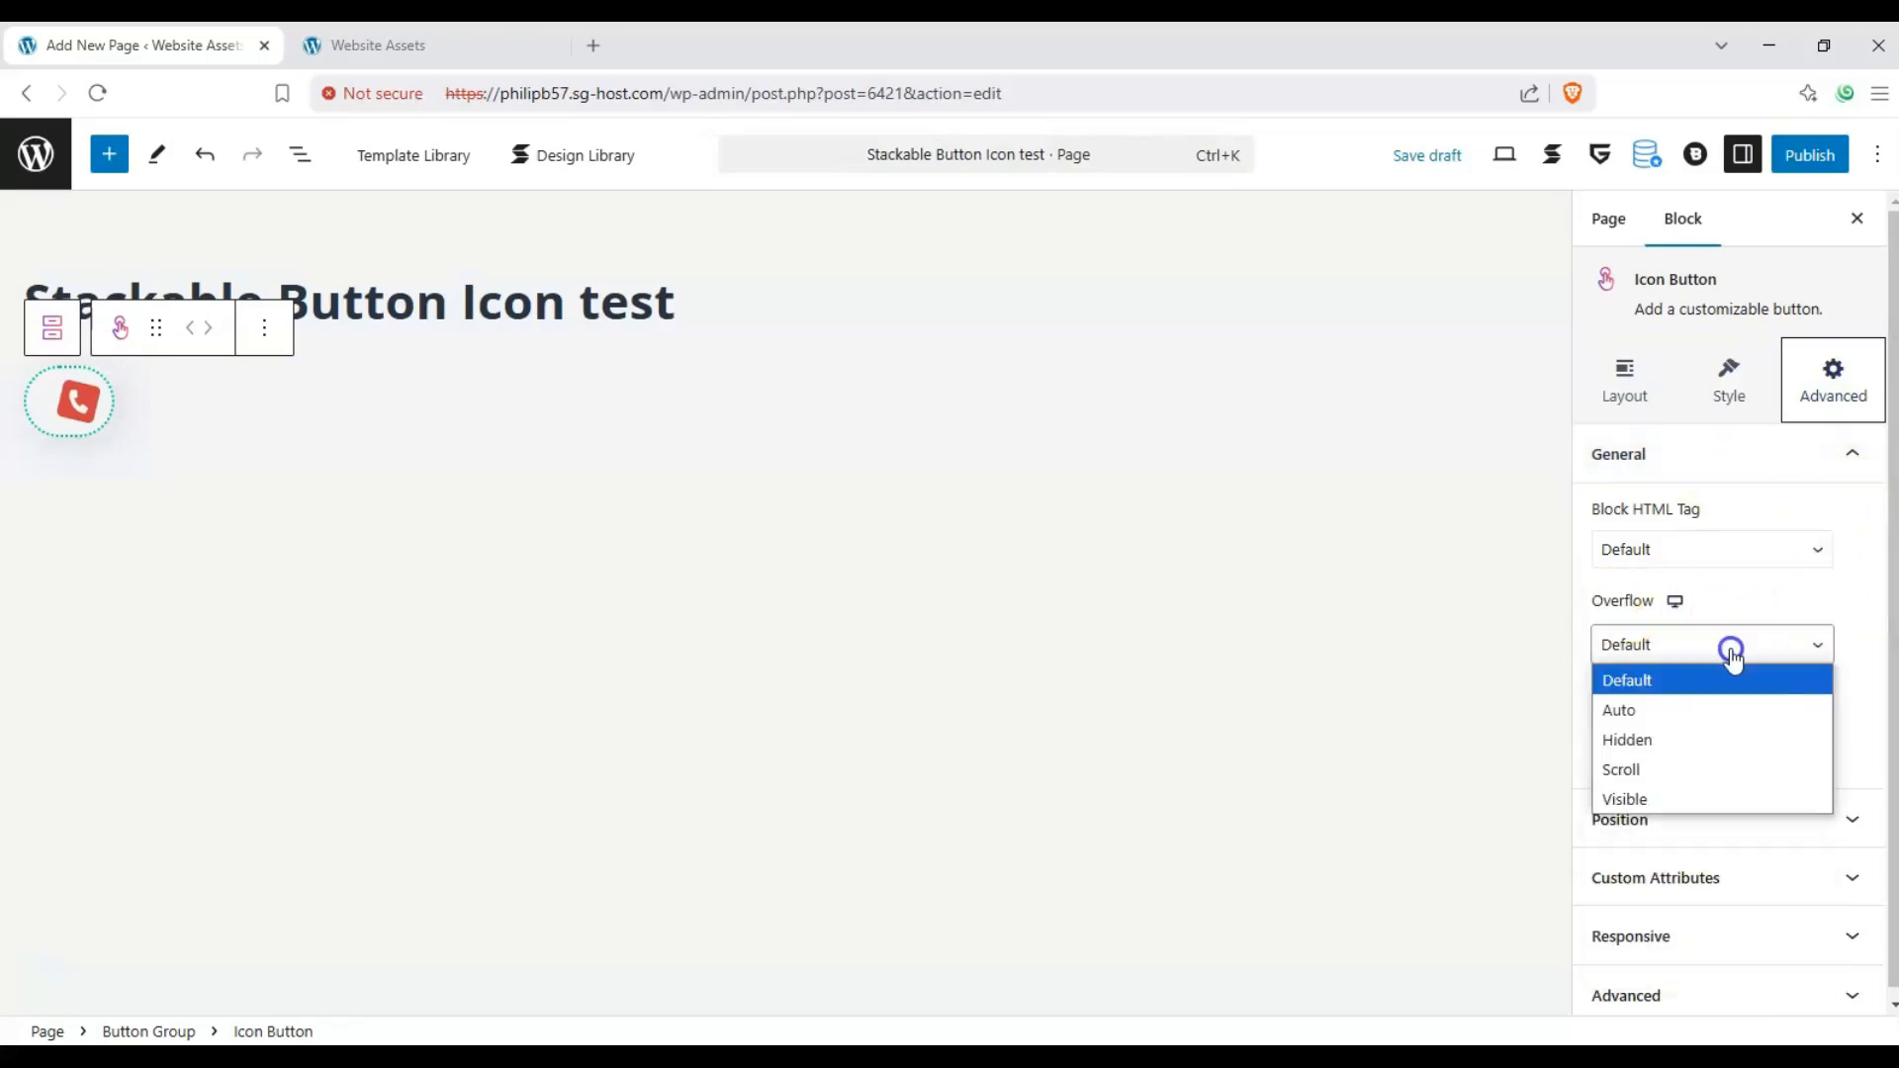
click(1733, 654)
click(1718, 732)
click(1717, 722)
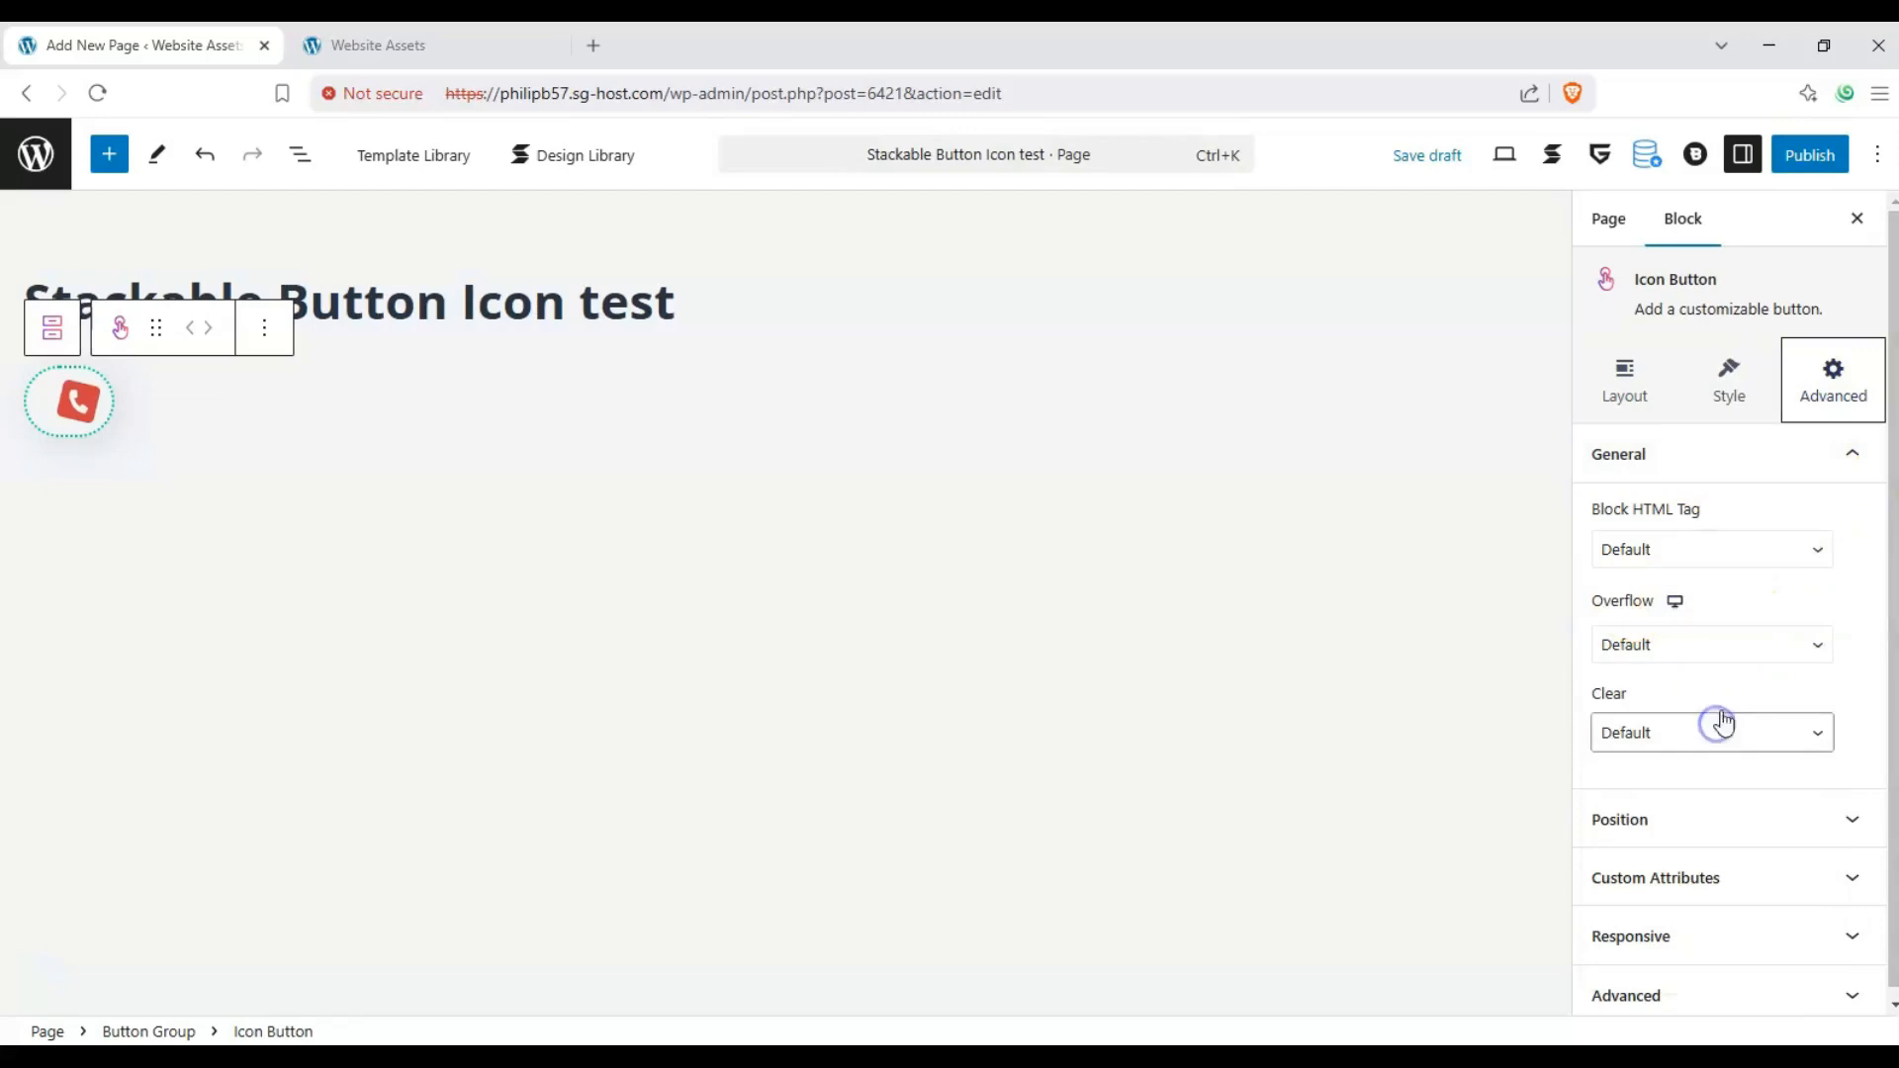
Step: Examine the block's position, custom attributes, responsive visibility, HTML anchor and additional CSS class settings
click(1828, 461)
click(1825, 514)
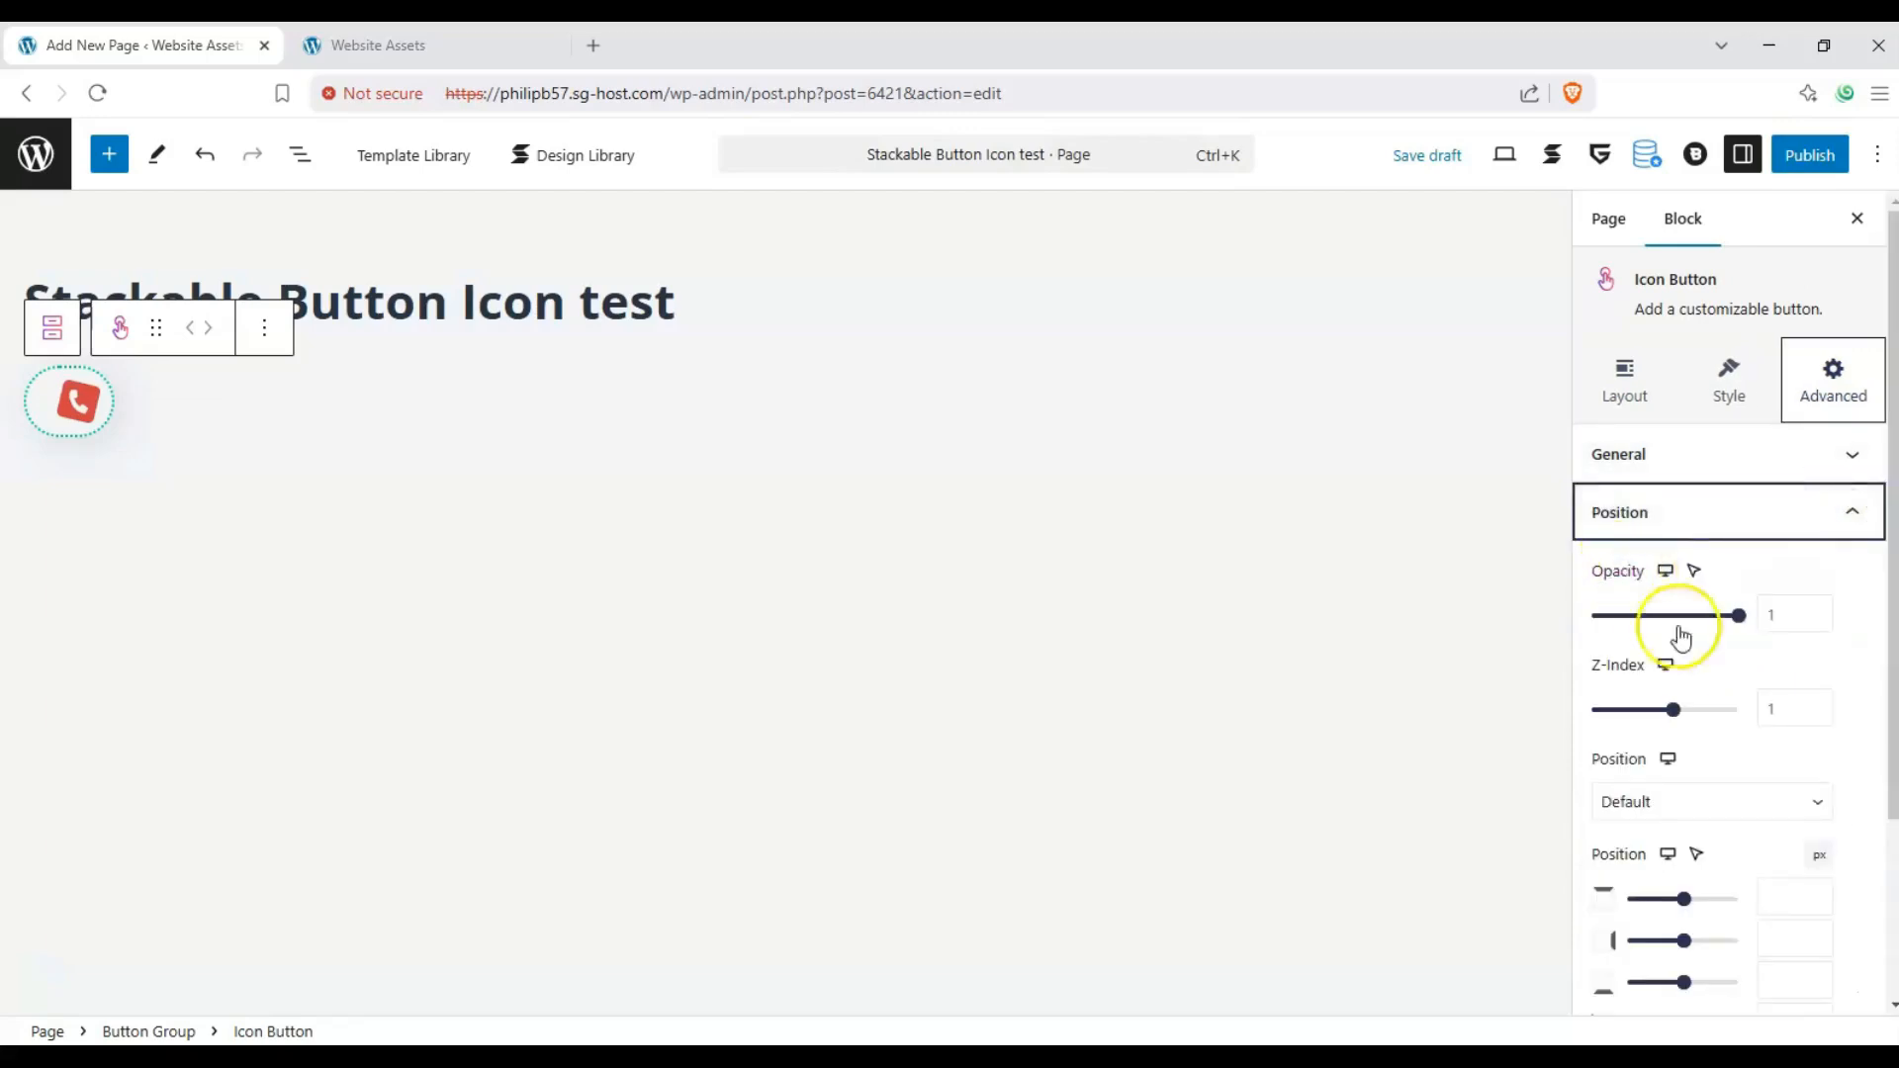
scroll(1665, 776, down, 3)
scroll(1673, 569, up, 2)
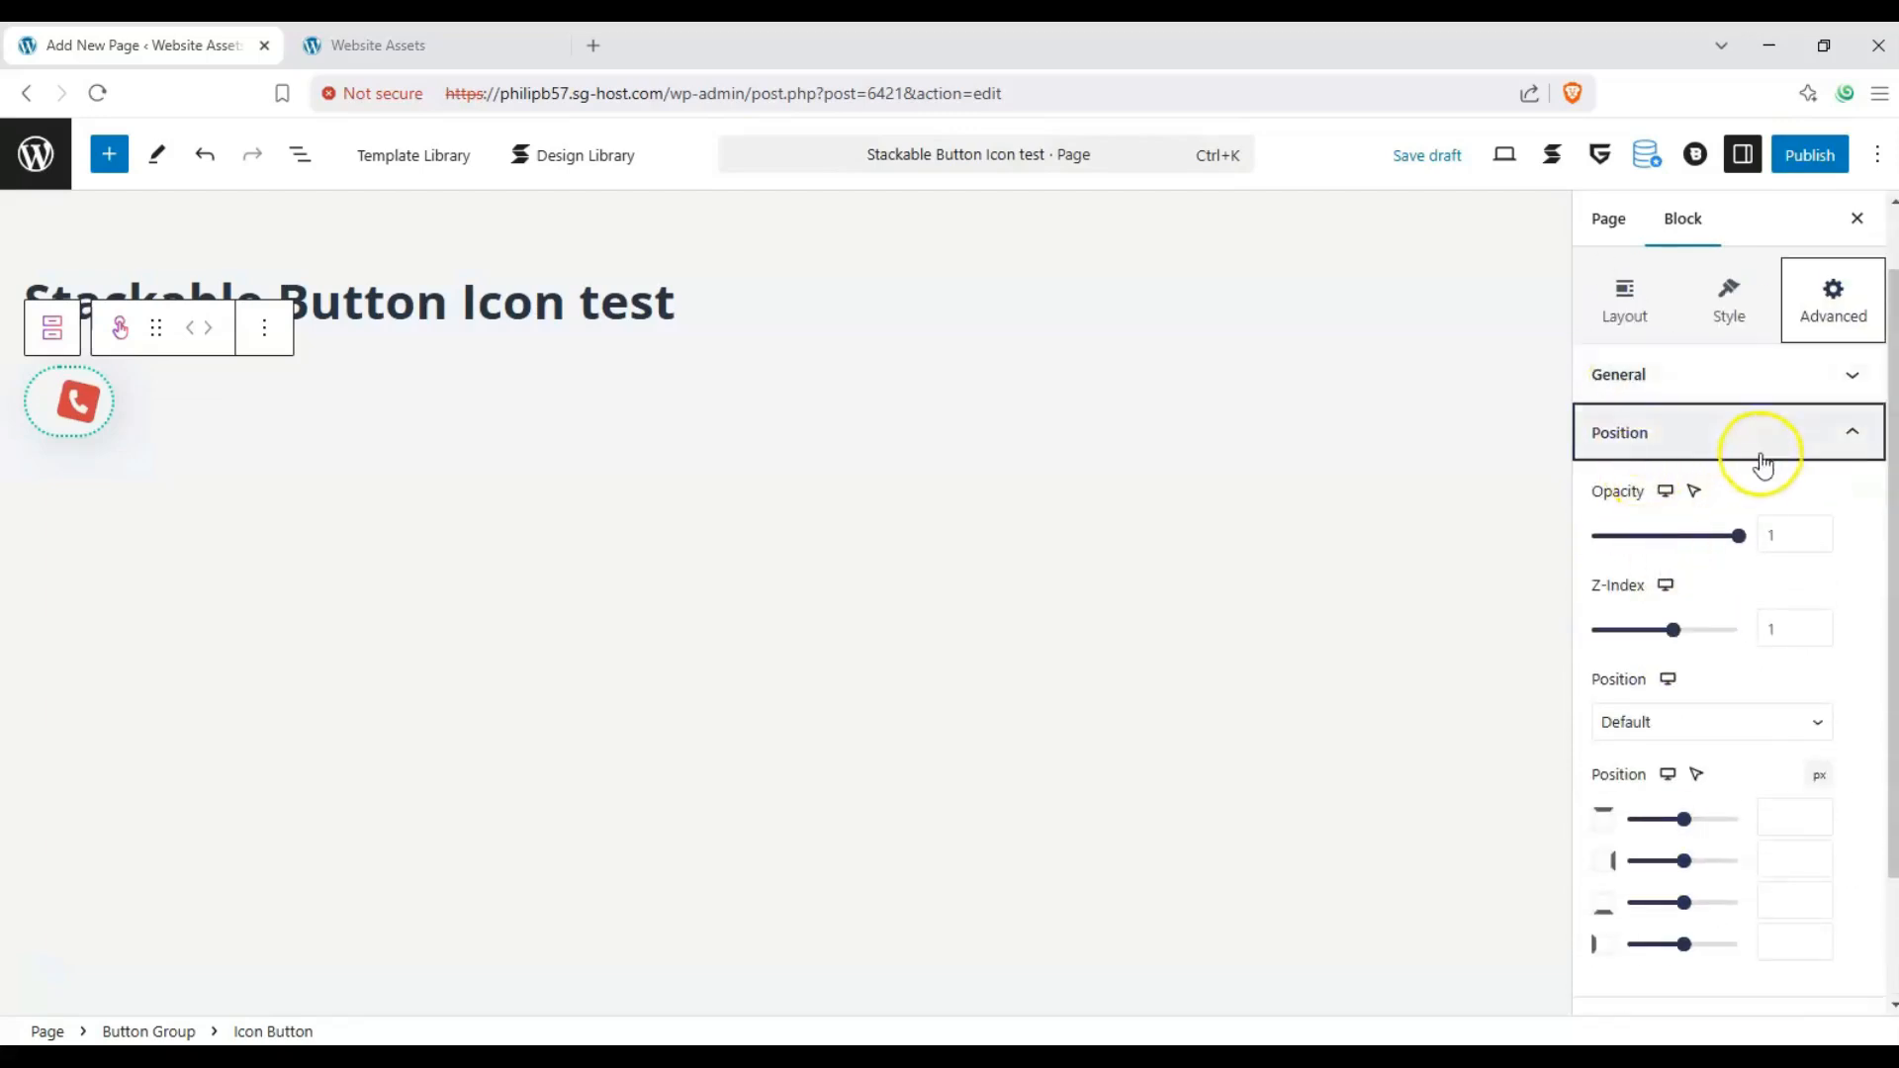
click(1813, 435)
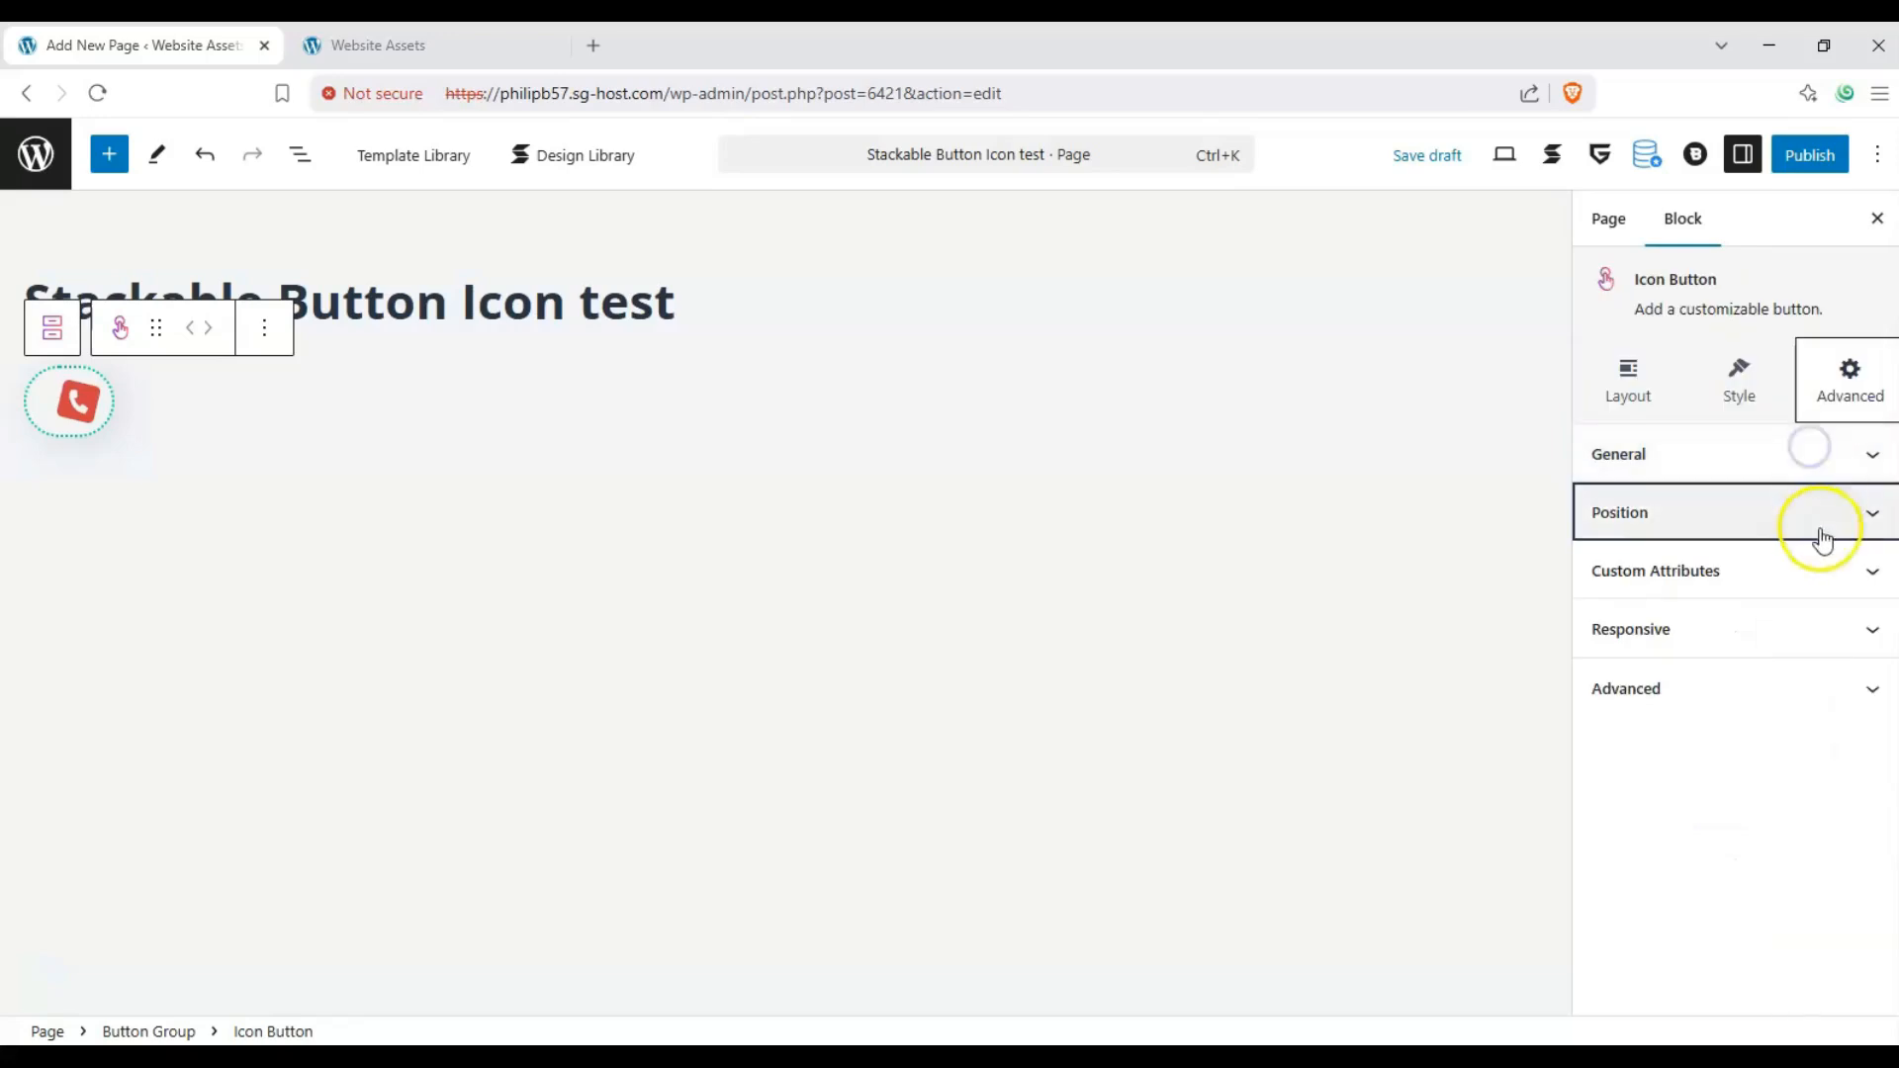
click(1829, 571)
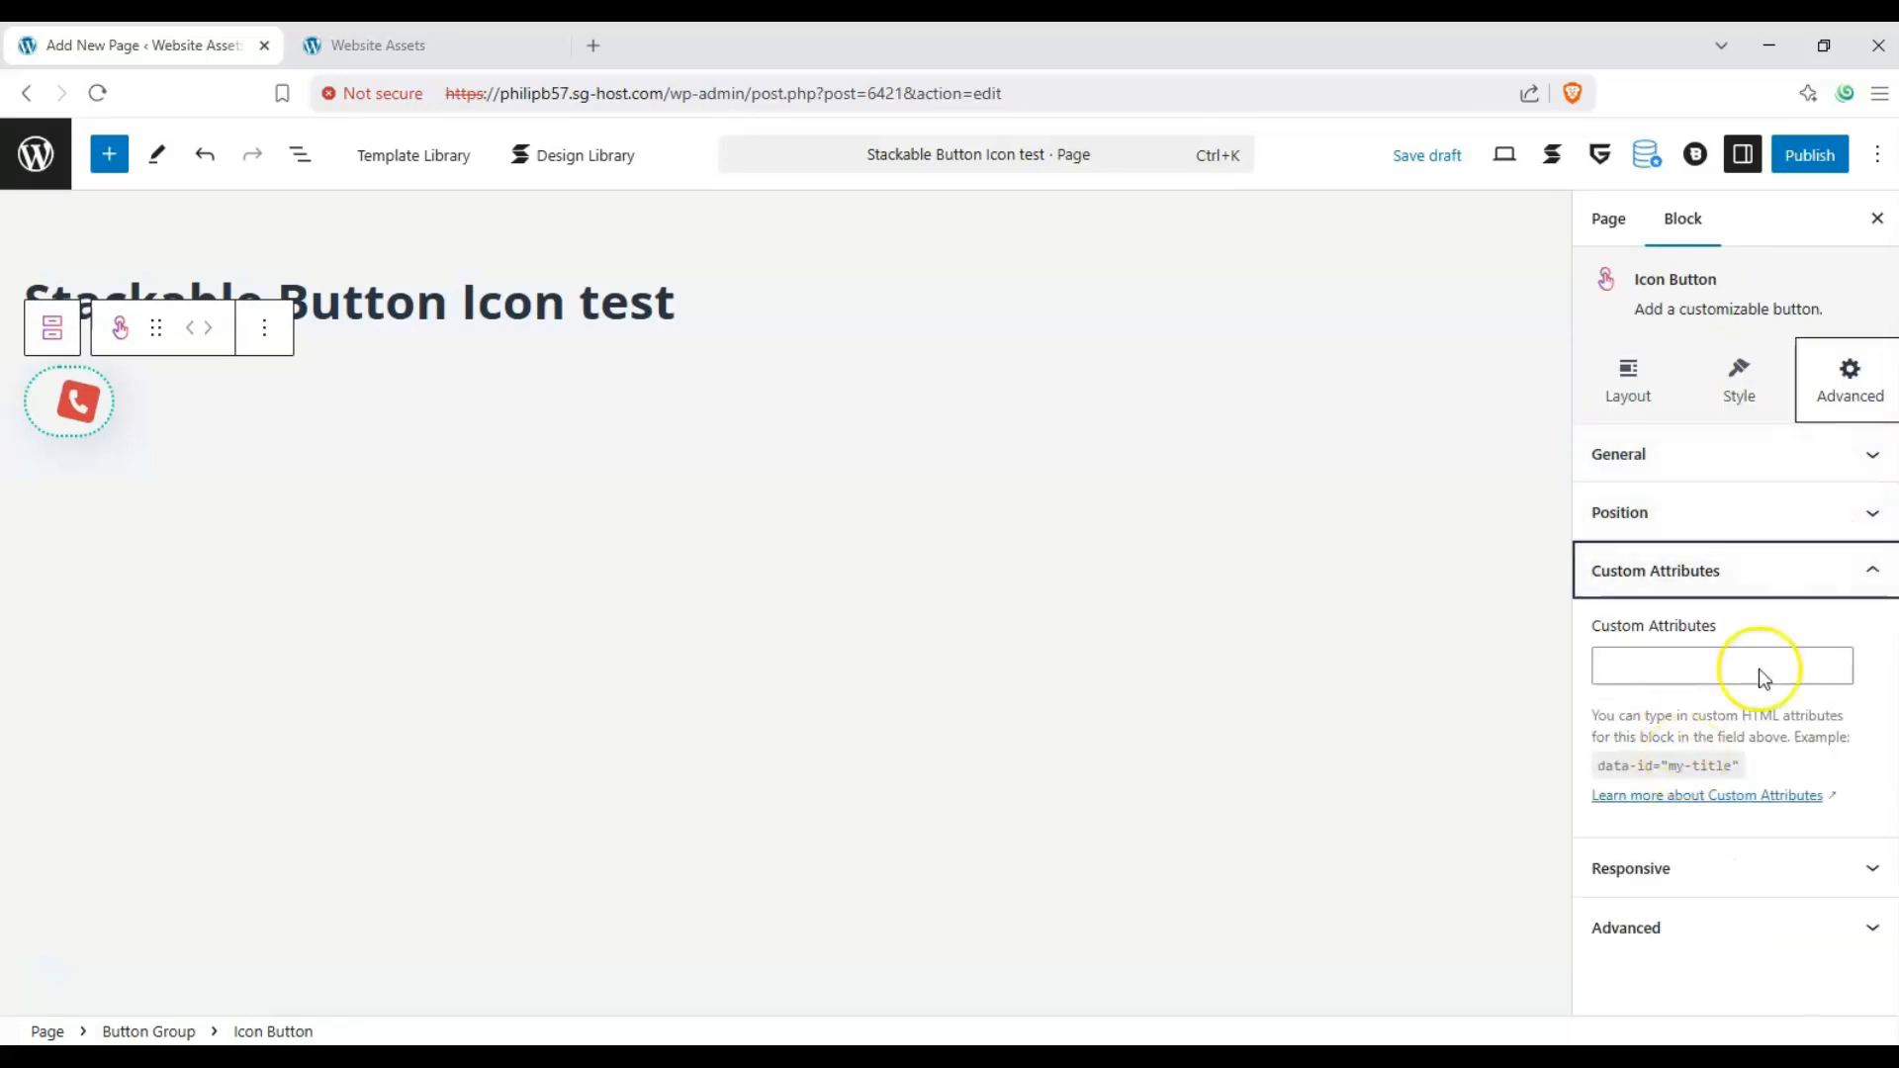
click(1789, 571)
click(1796, 641)
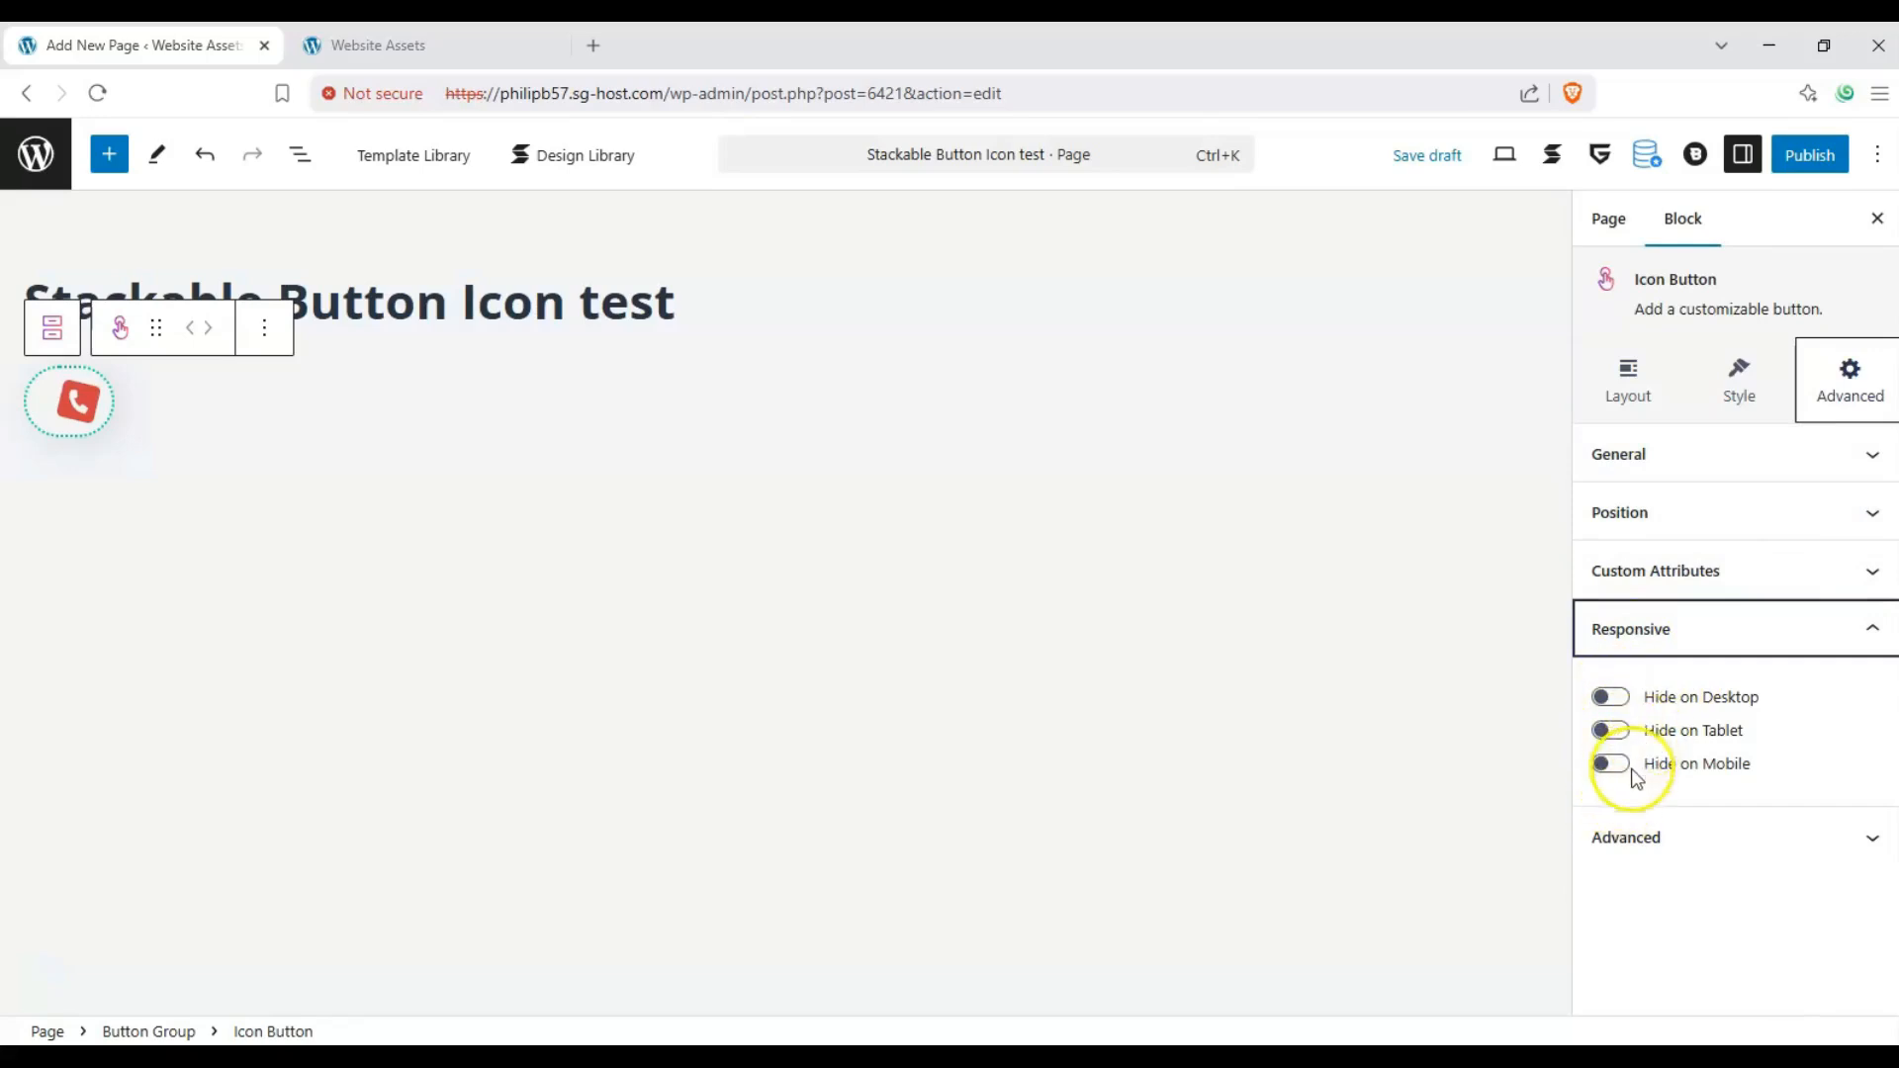
click(1742, 643)
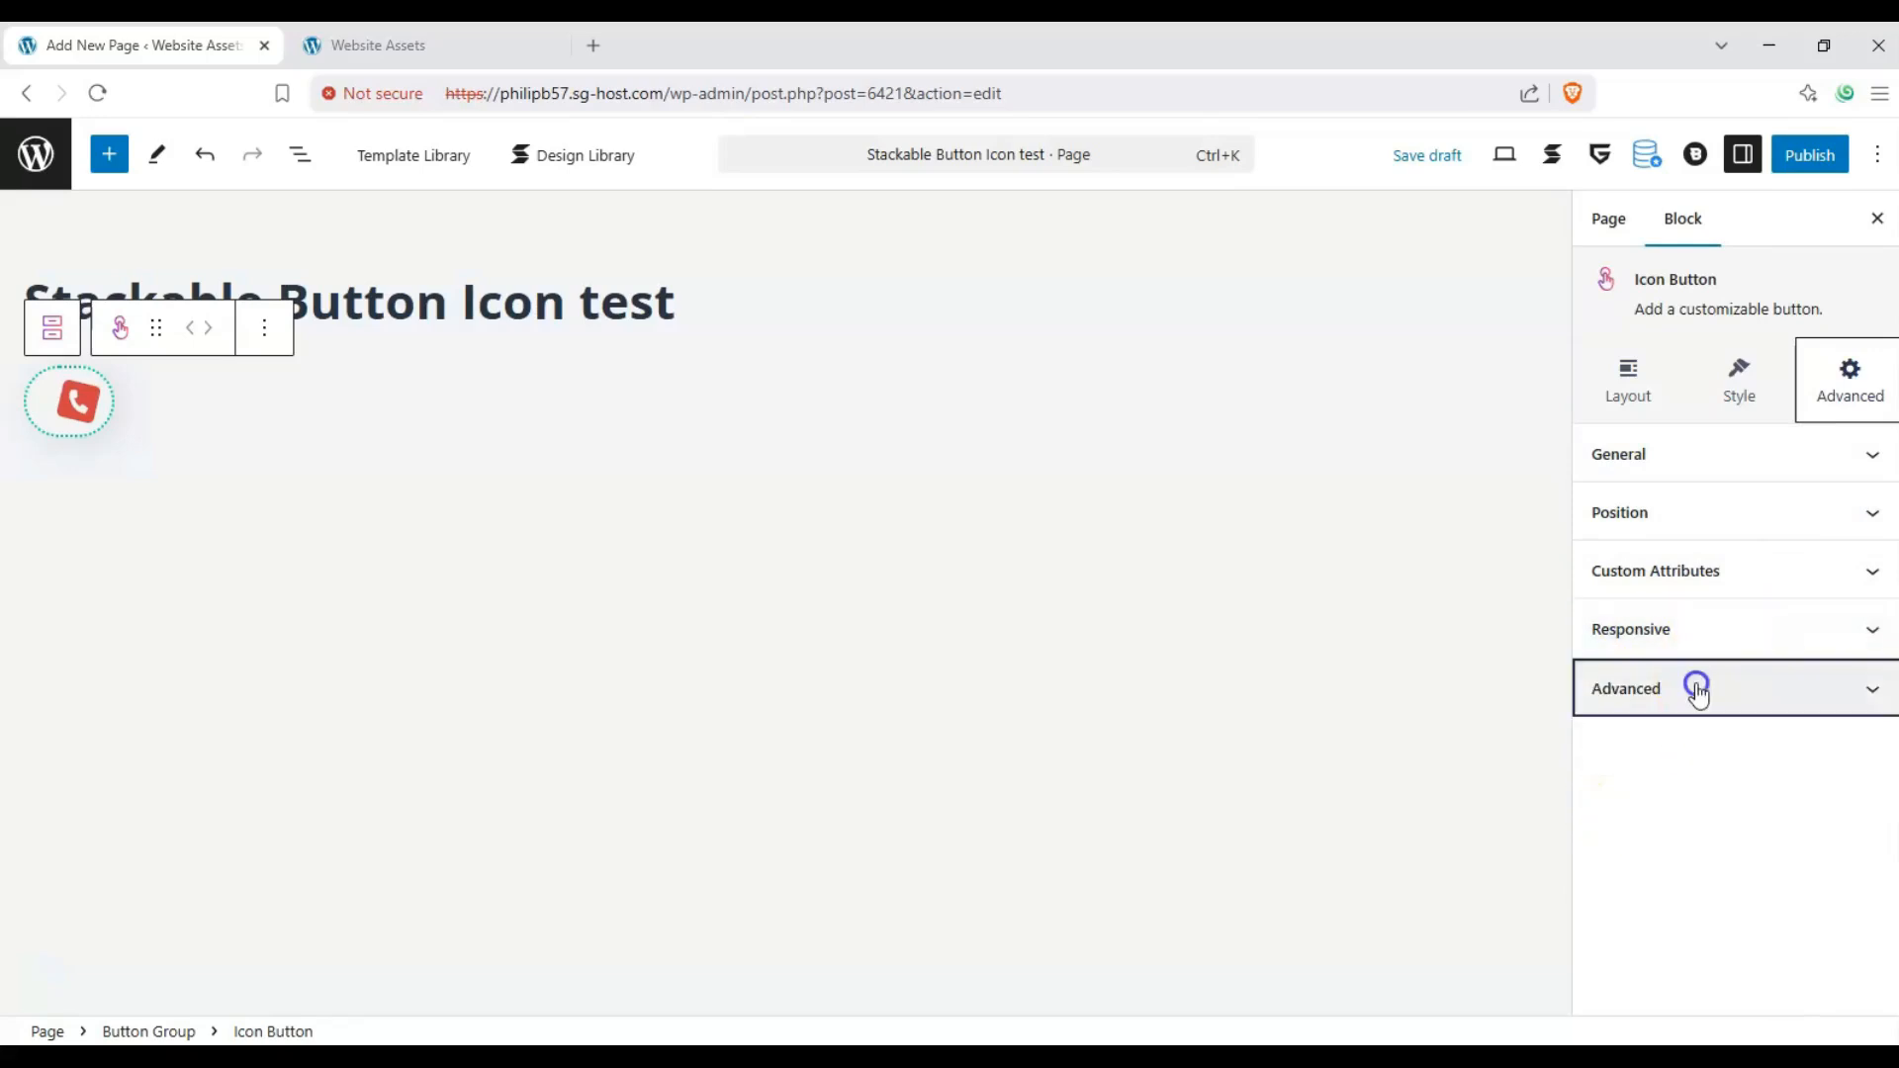
click(1694, 683)
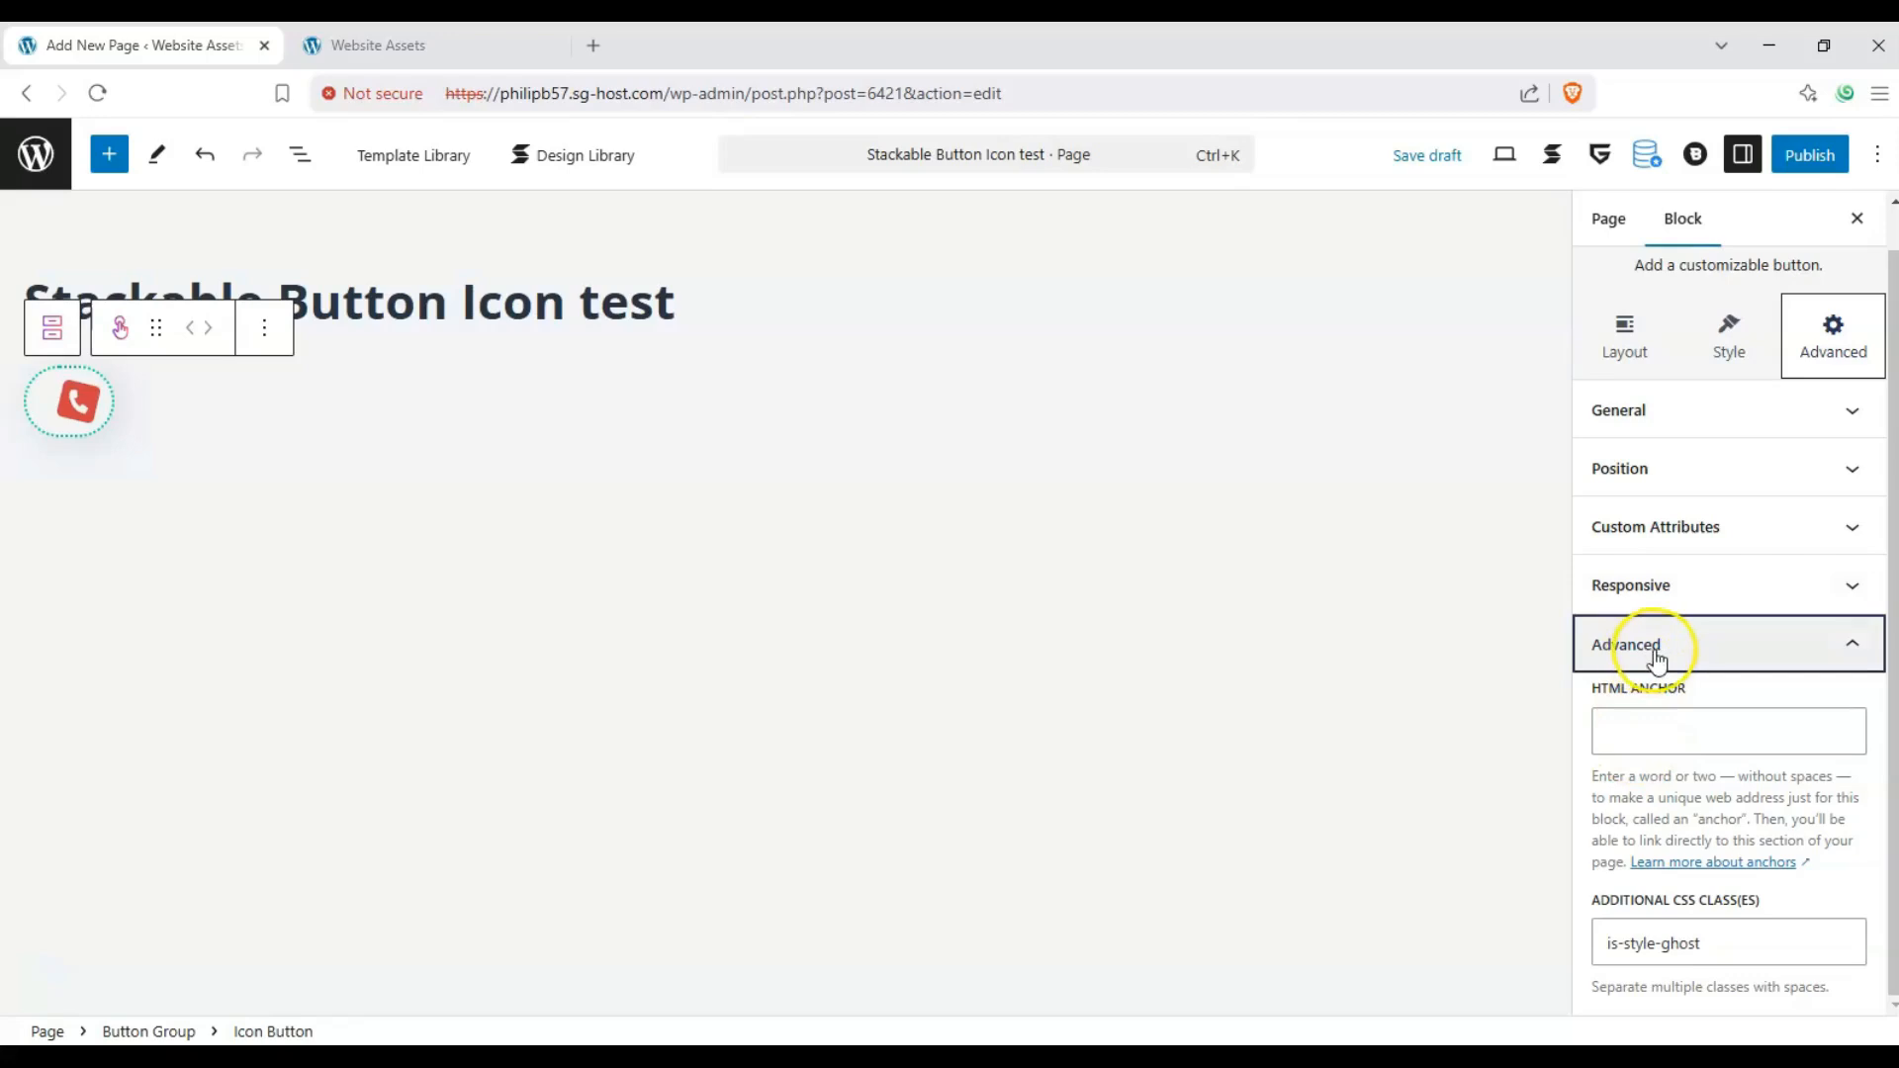
Step: Deselect the icon button, publish the page and open its live version
click(420, 629)
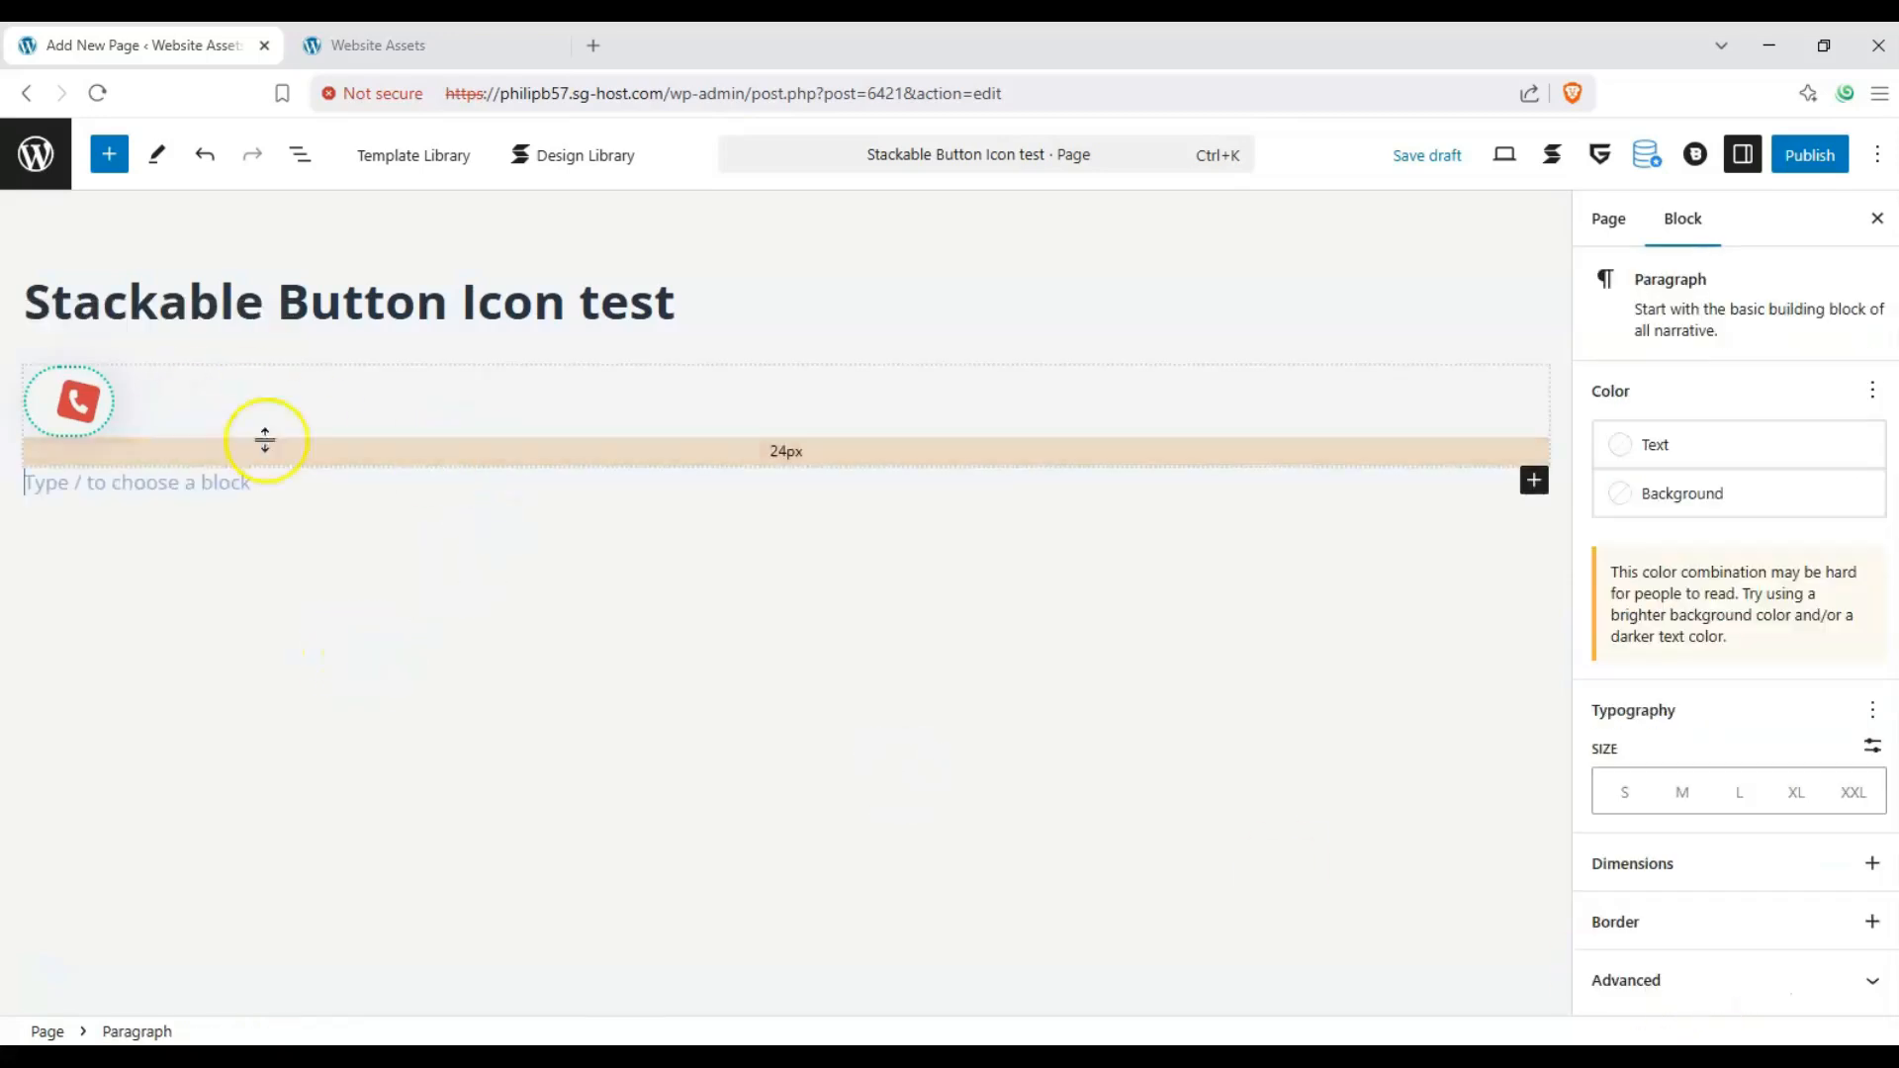
click(1815, 159)
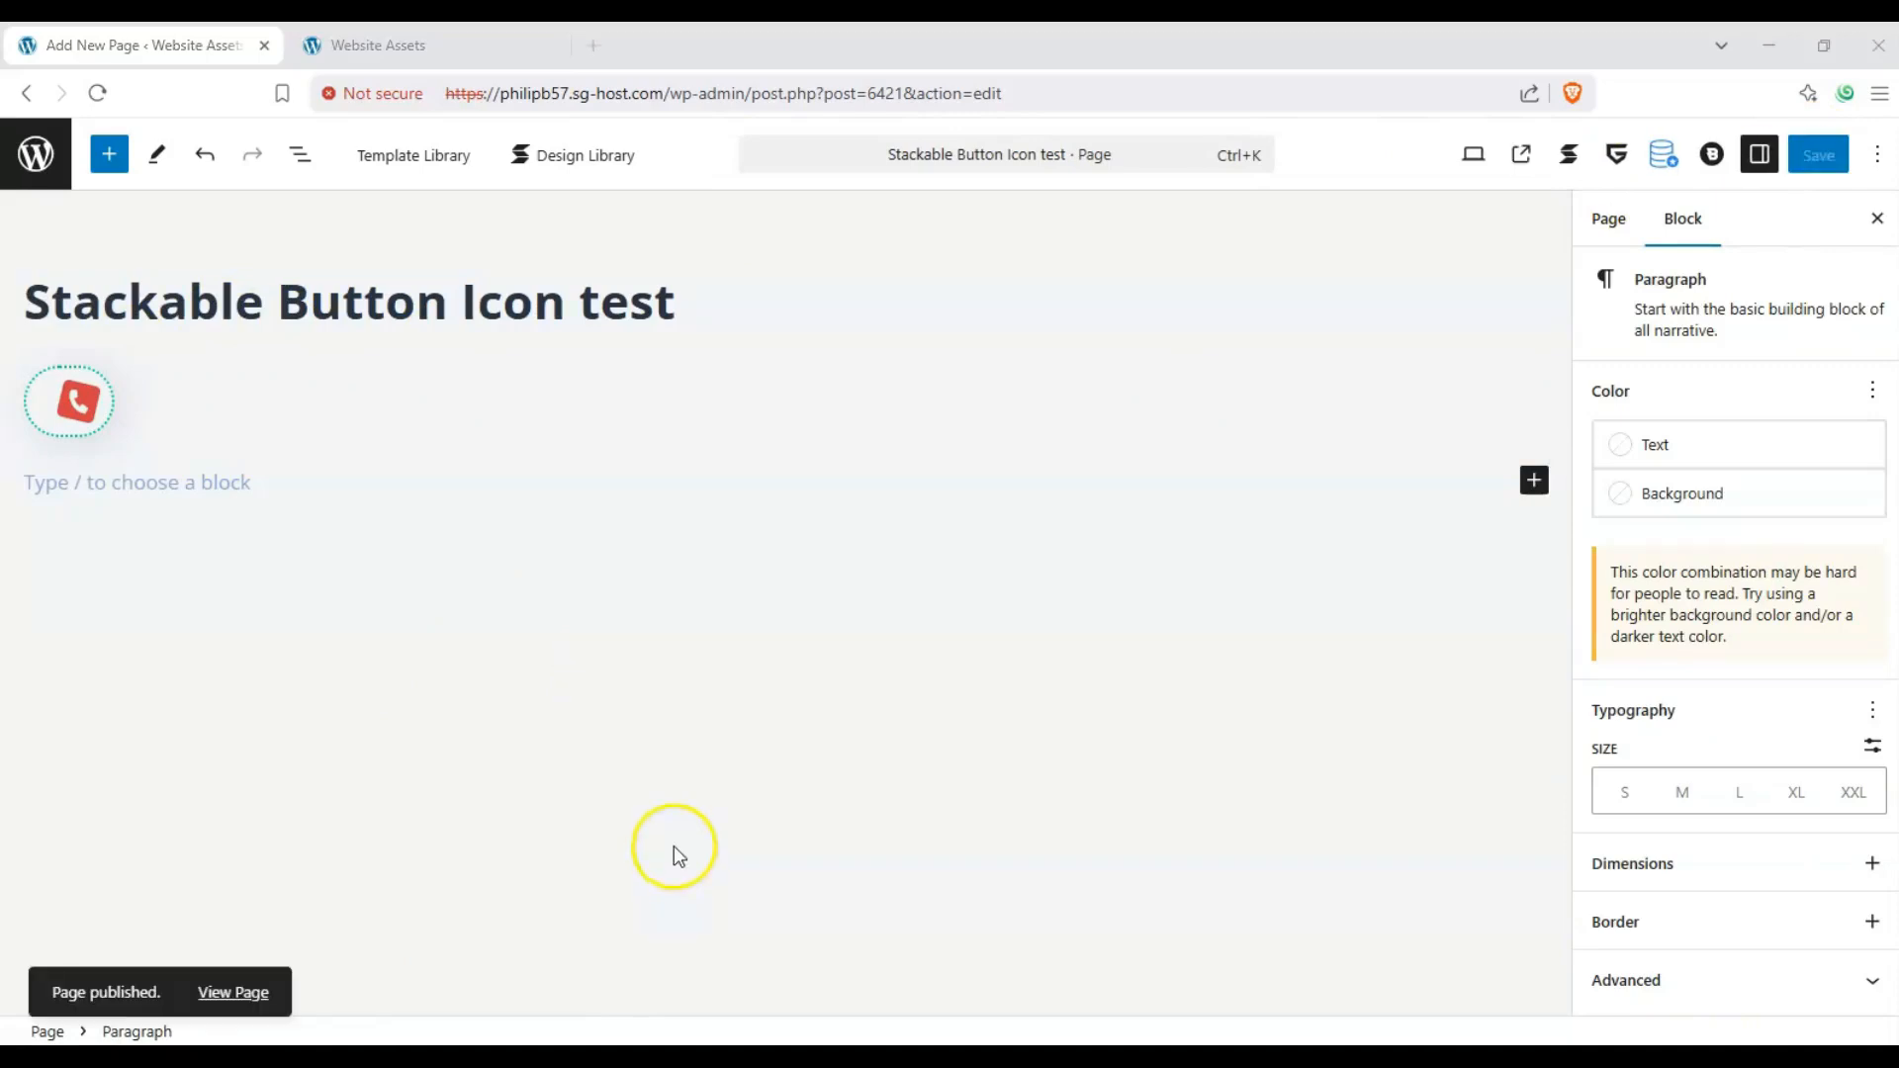
click(1535, 161)
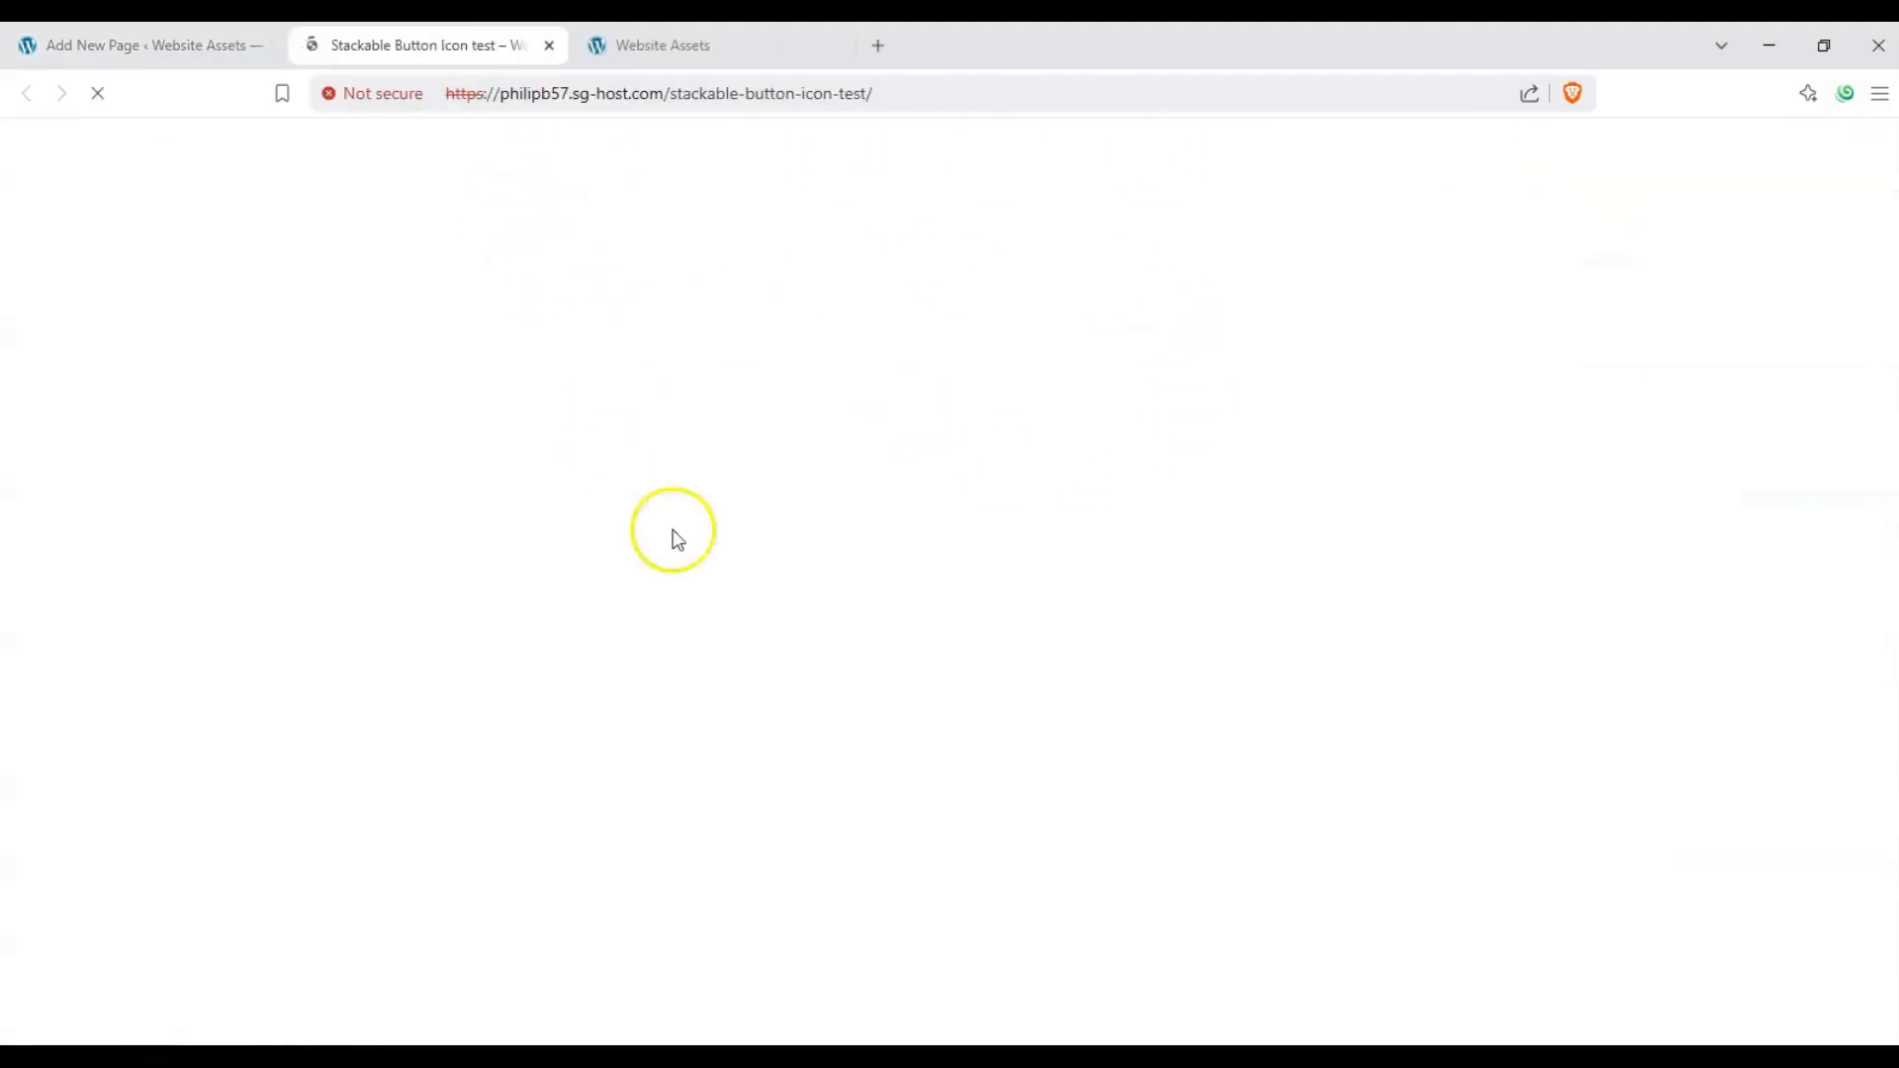
Step: Test the phone icon button's link on the live page and return to the Stackable Button Icon test page
scroll(639, 566, down, 1)
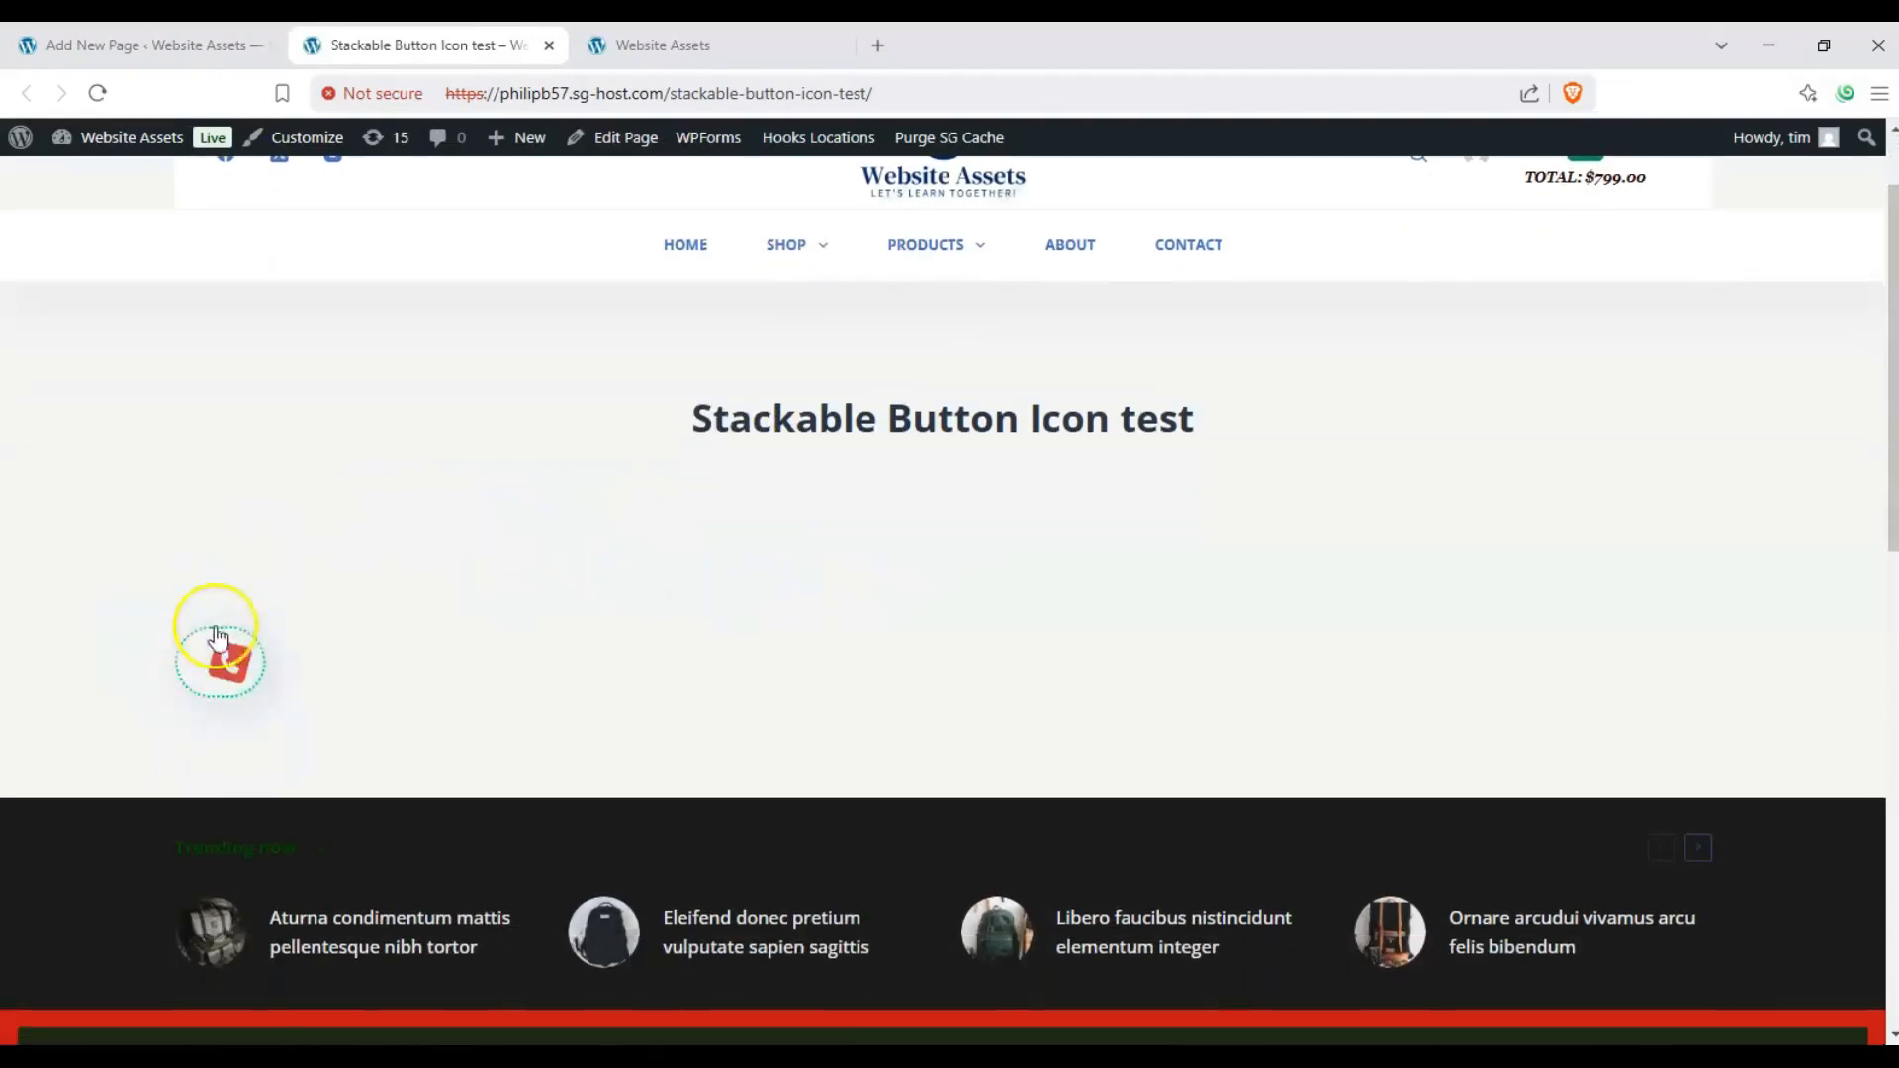
click(224, 663)
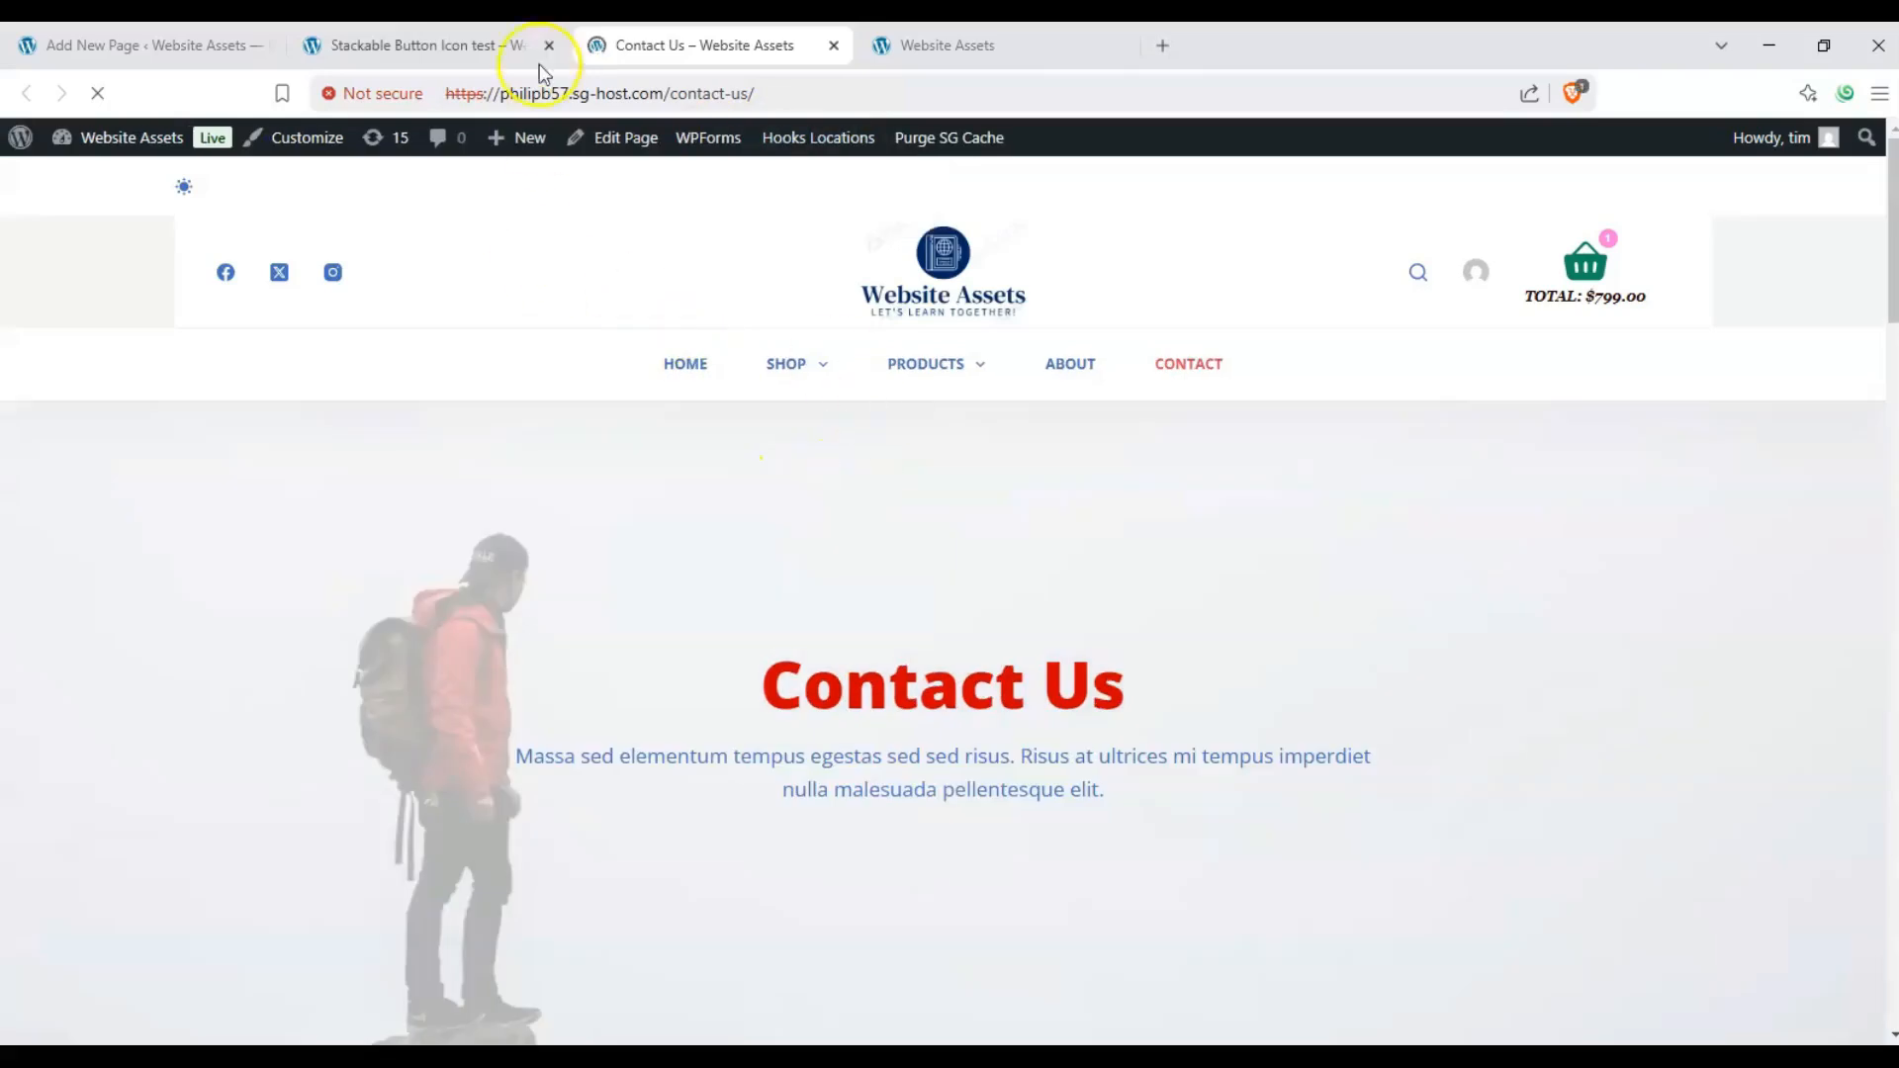
click(529, 45)
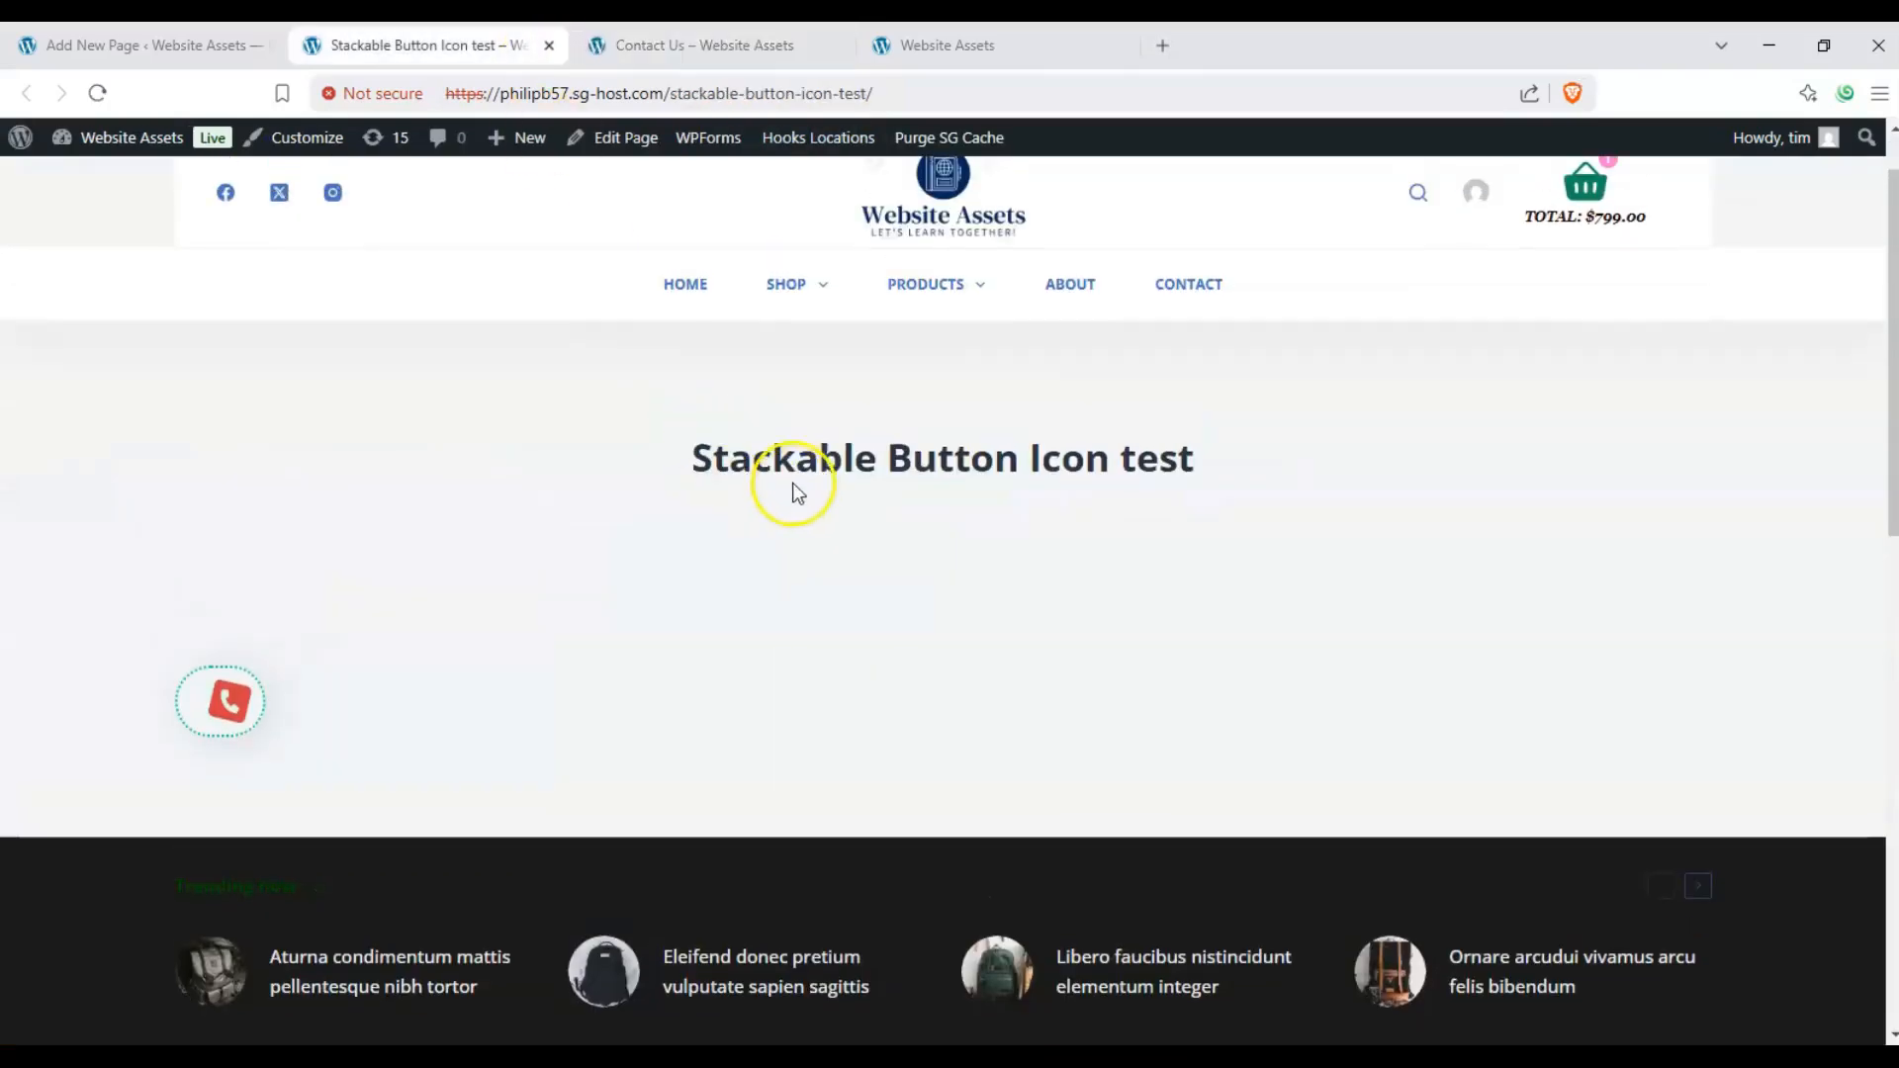
Step: Examine the live page's title and the phone icon button's appearance and hover effect
drag(685, 471, 1045, 474)
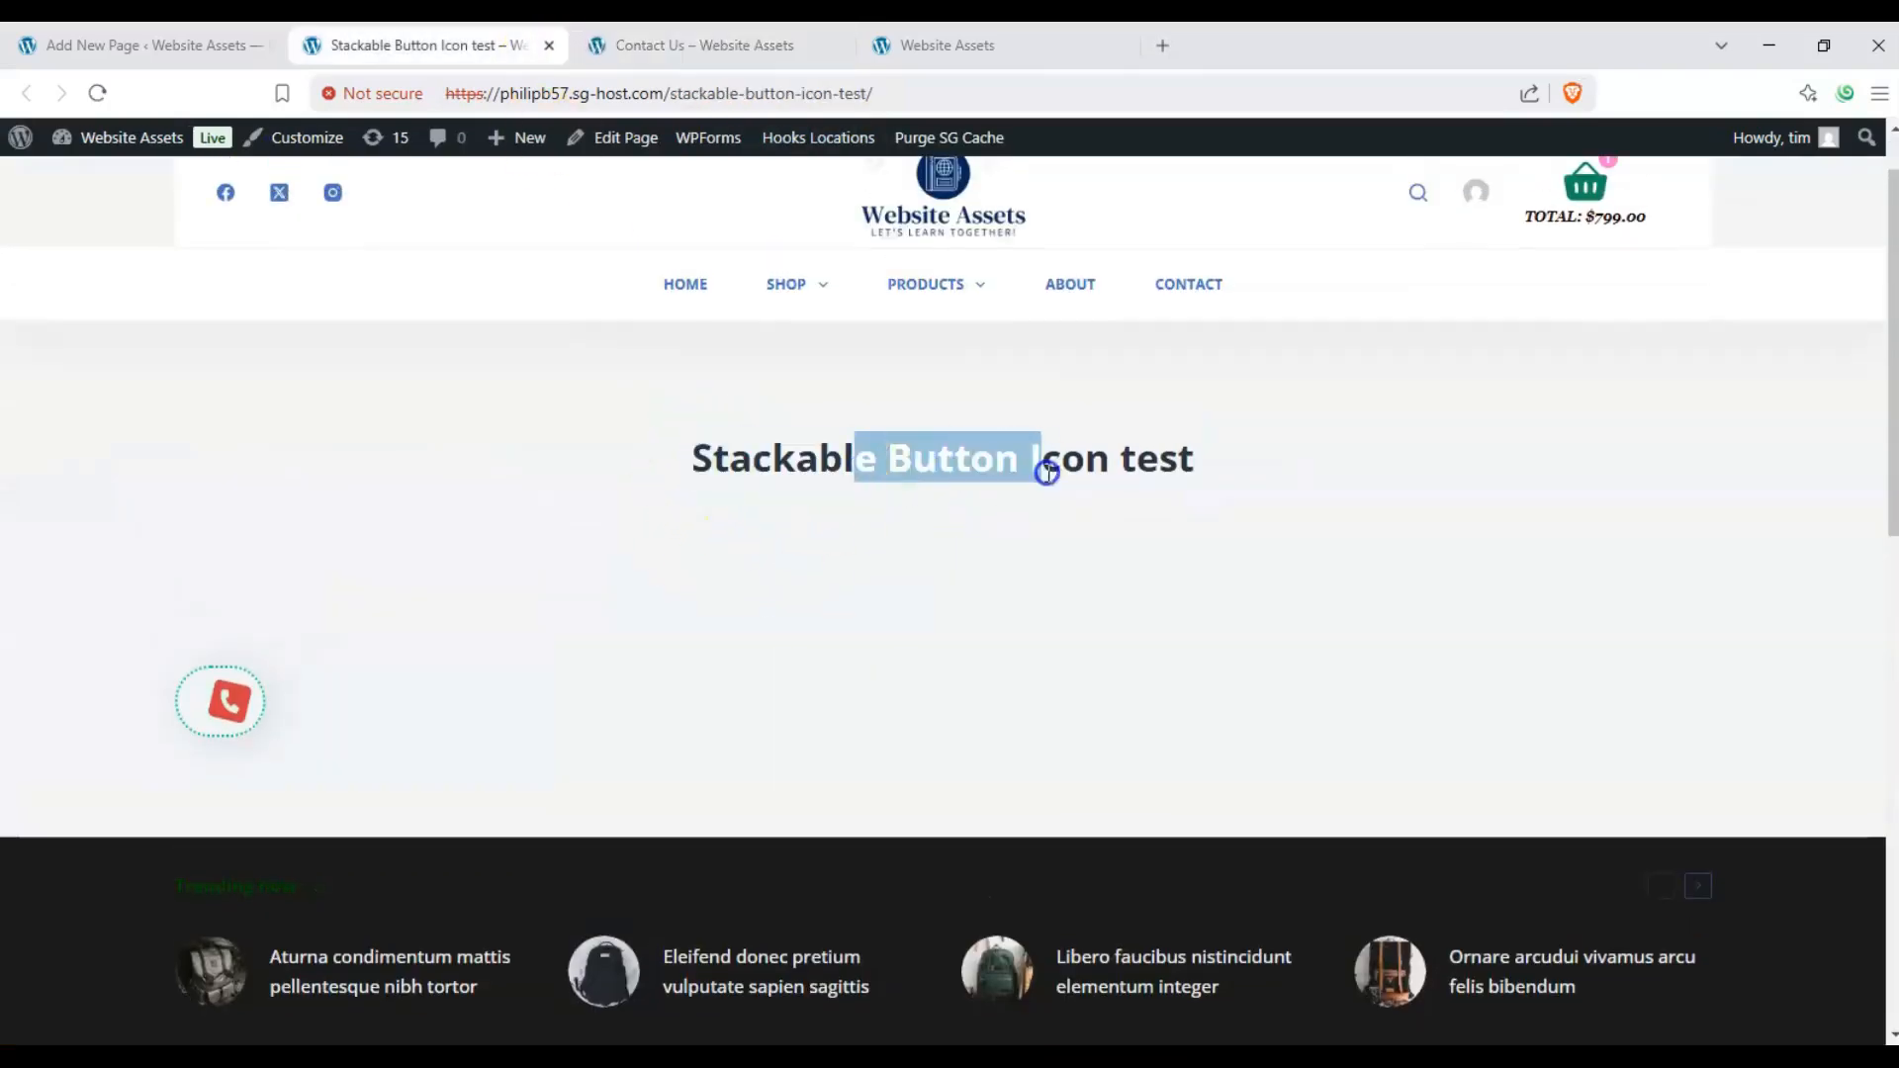
click(1046, 475)
click(1200, 486)
scroll(1057, 460, down, 1)
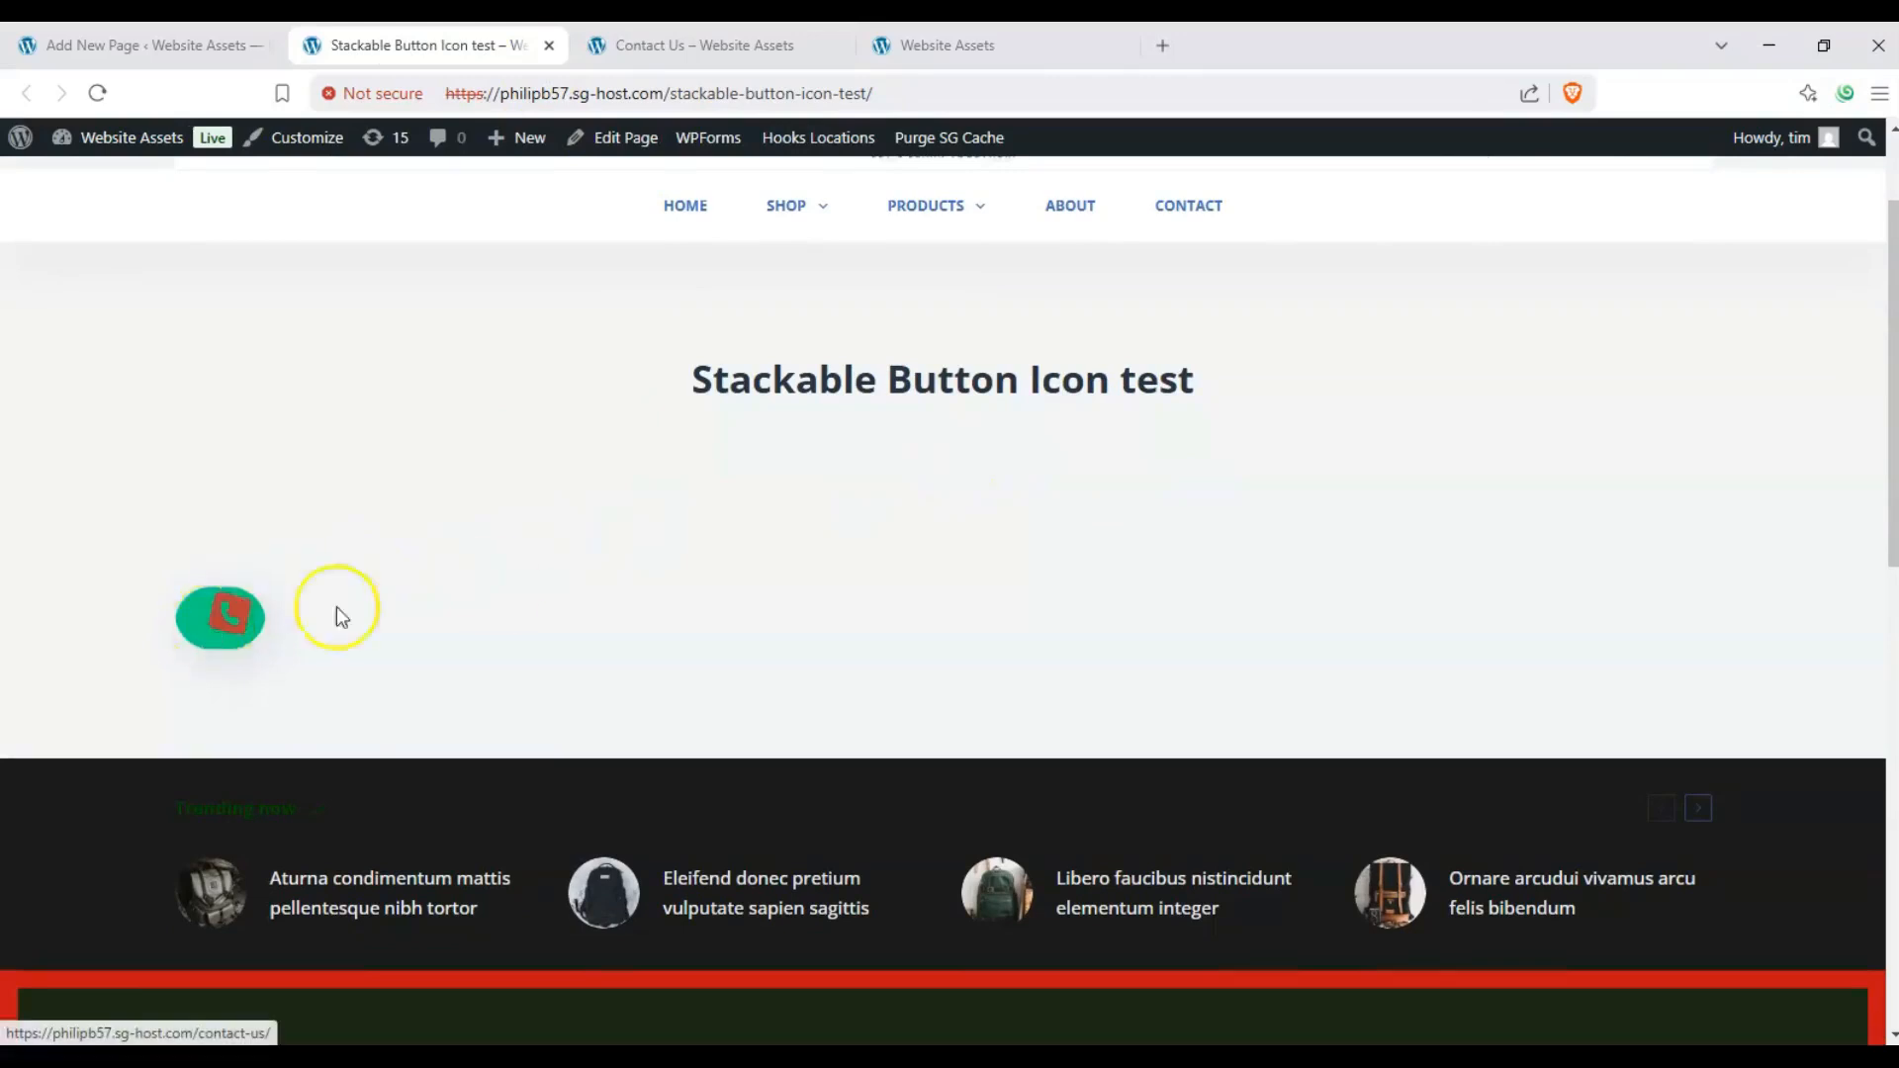
scroll(372, 601, up, 1)
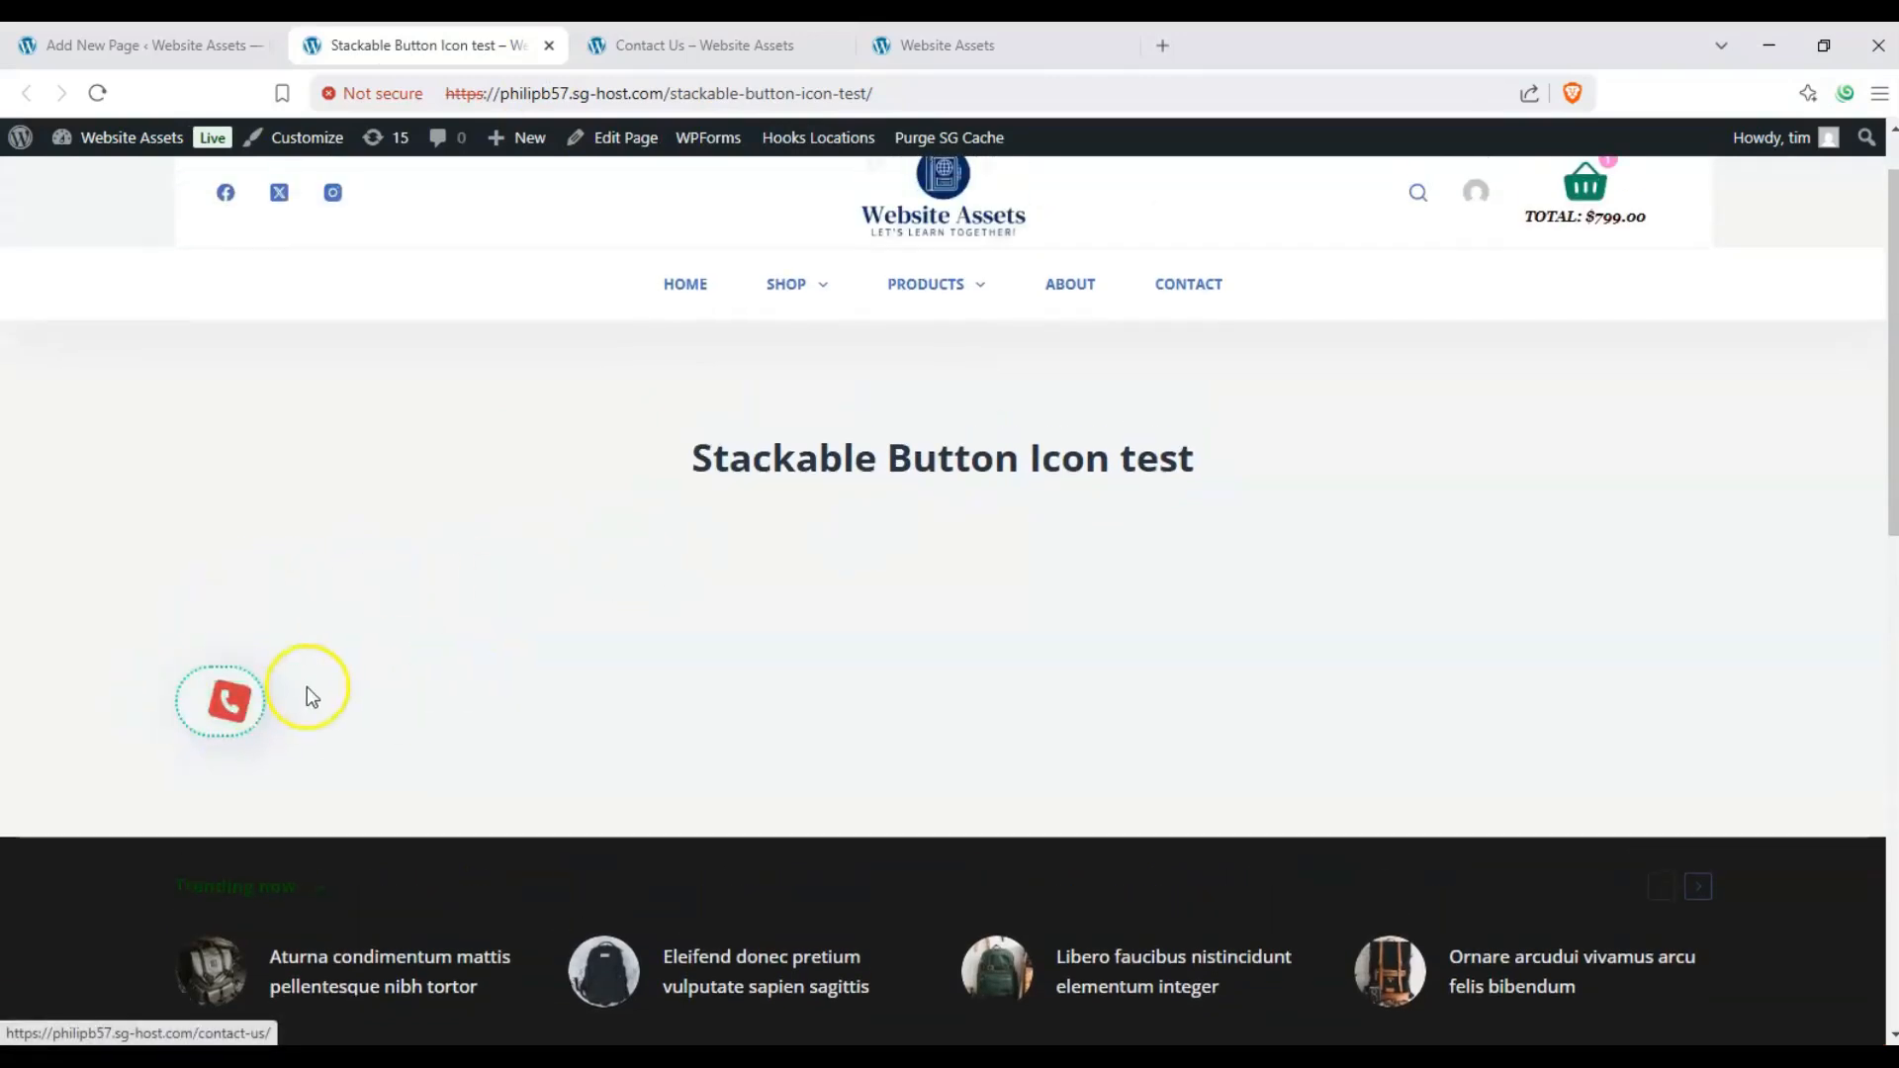
scroll(594, 608, up, 1)
scroll(579, 618, down, 2)
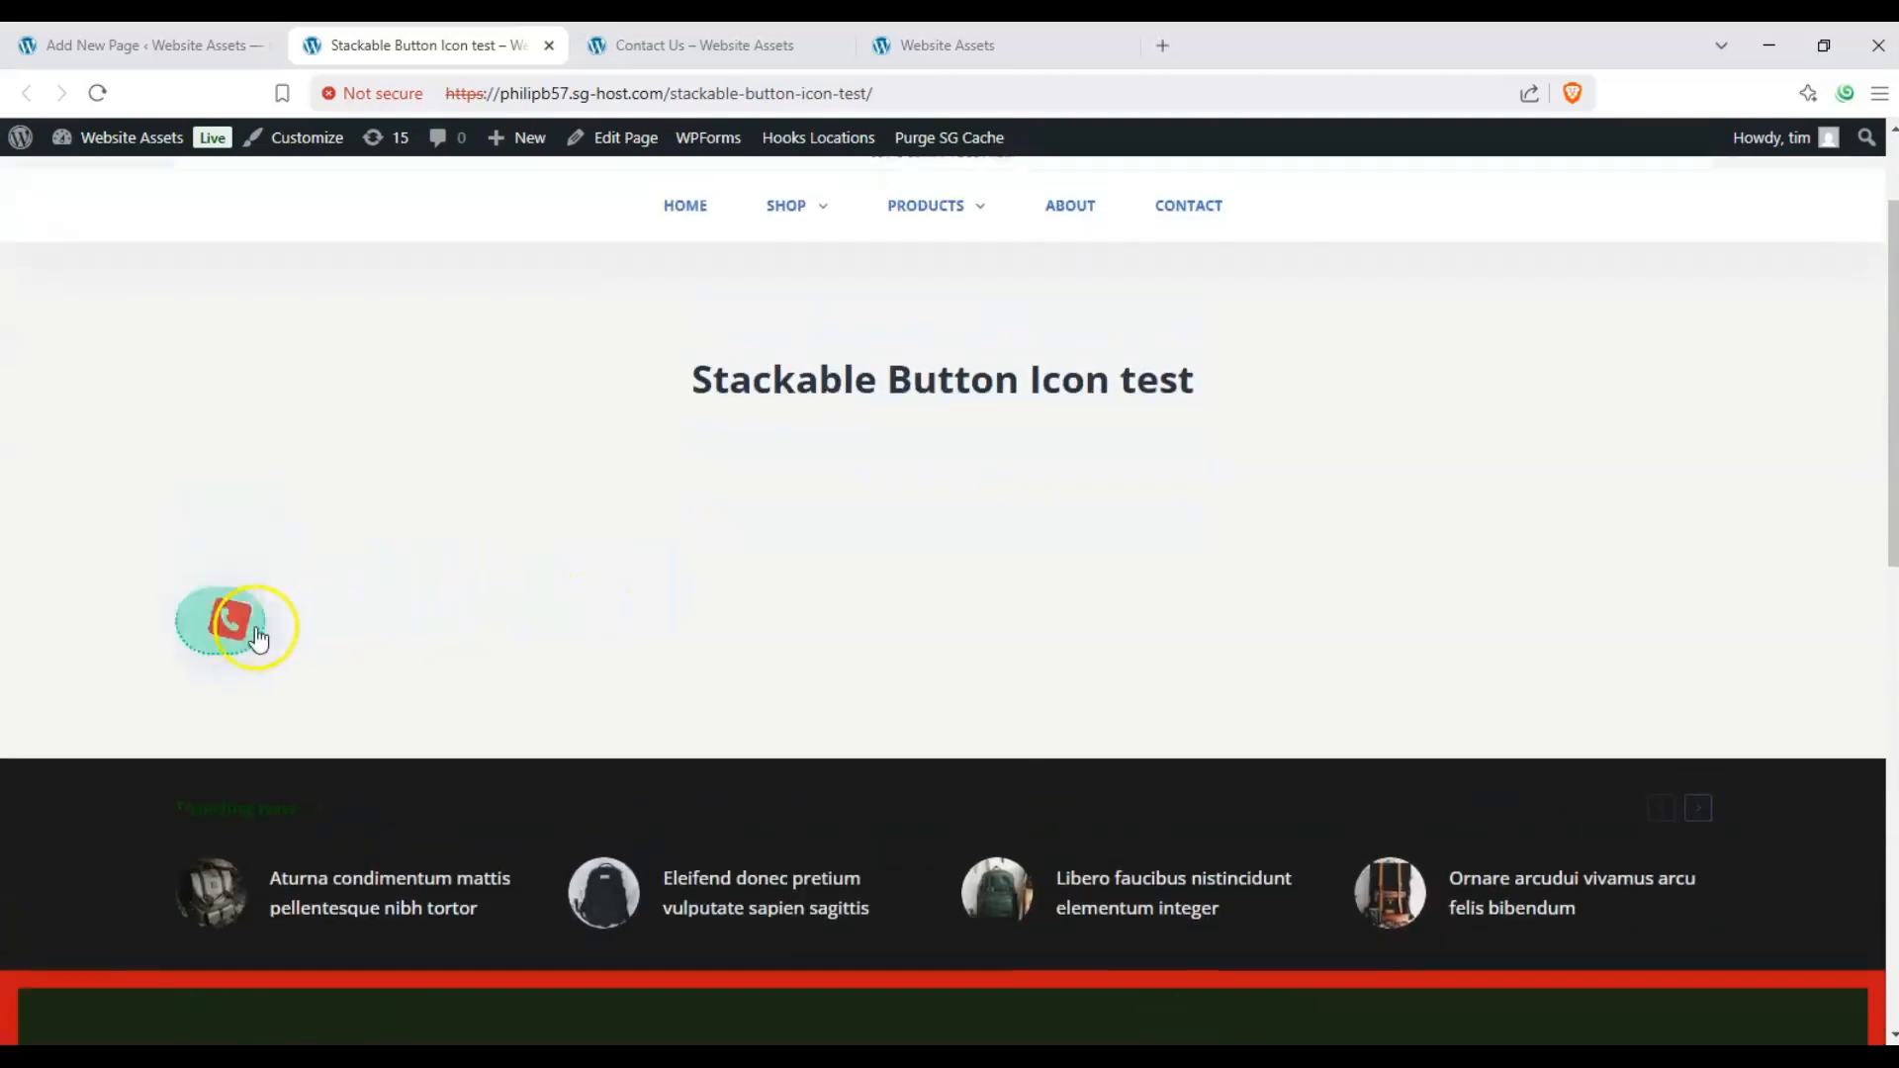
click(229, 631)
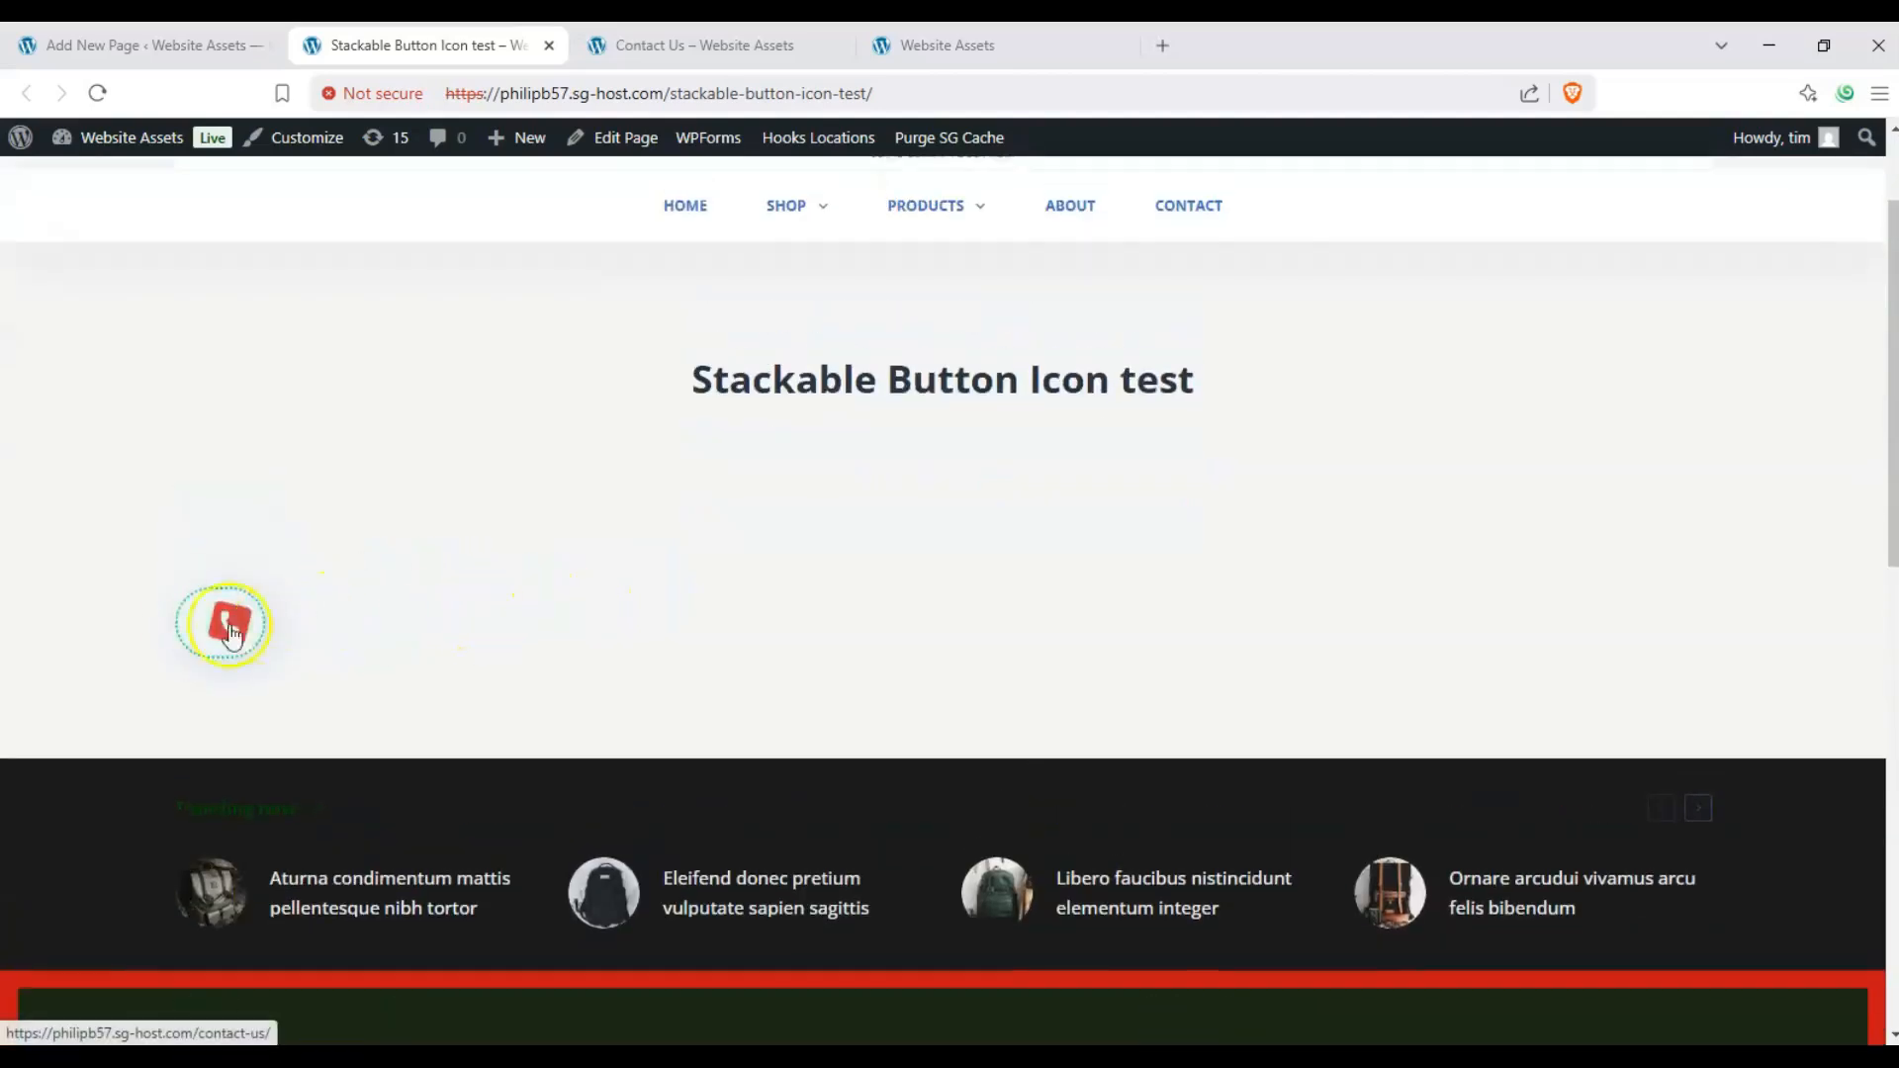
scroll(252, 653, up, 2)
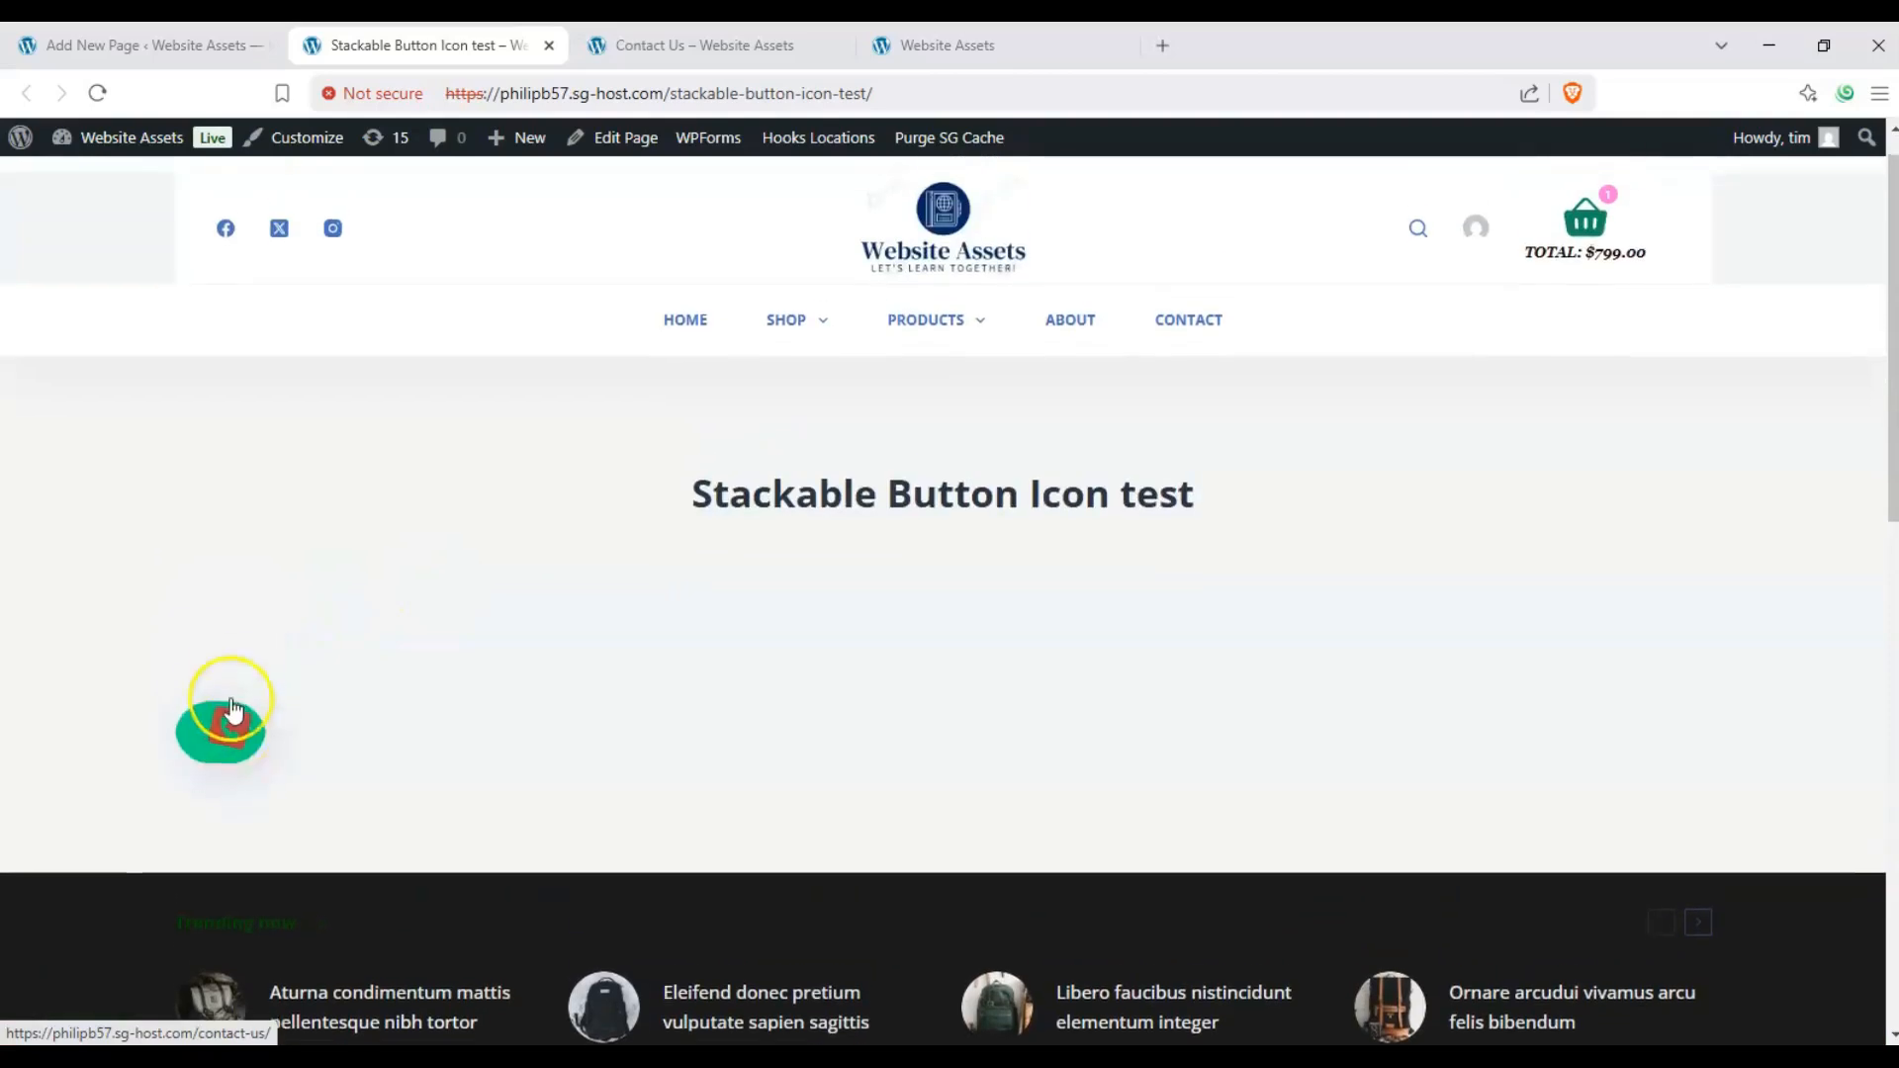